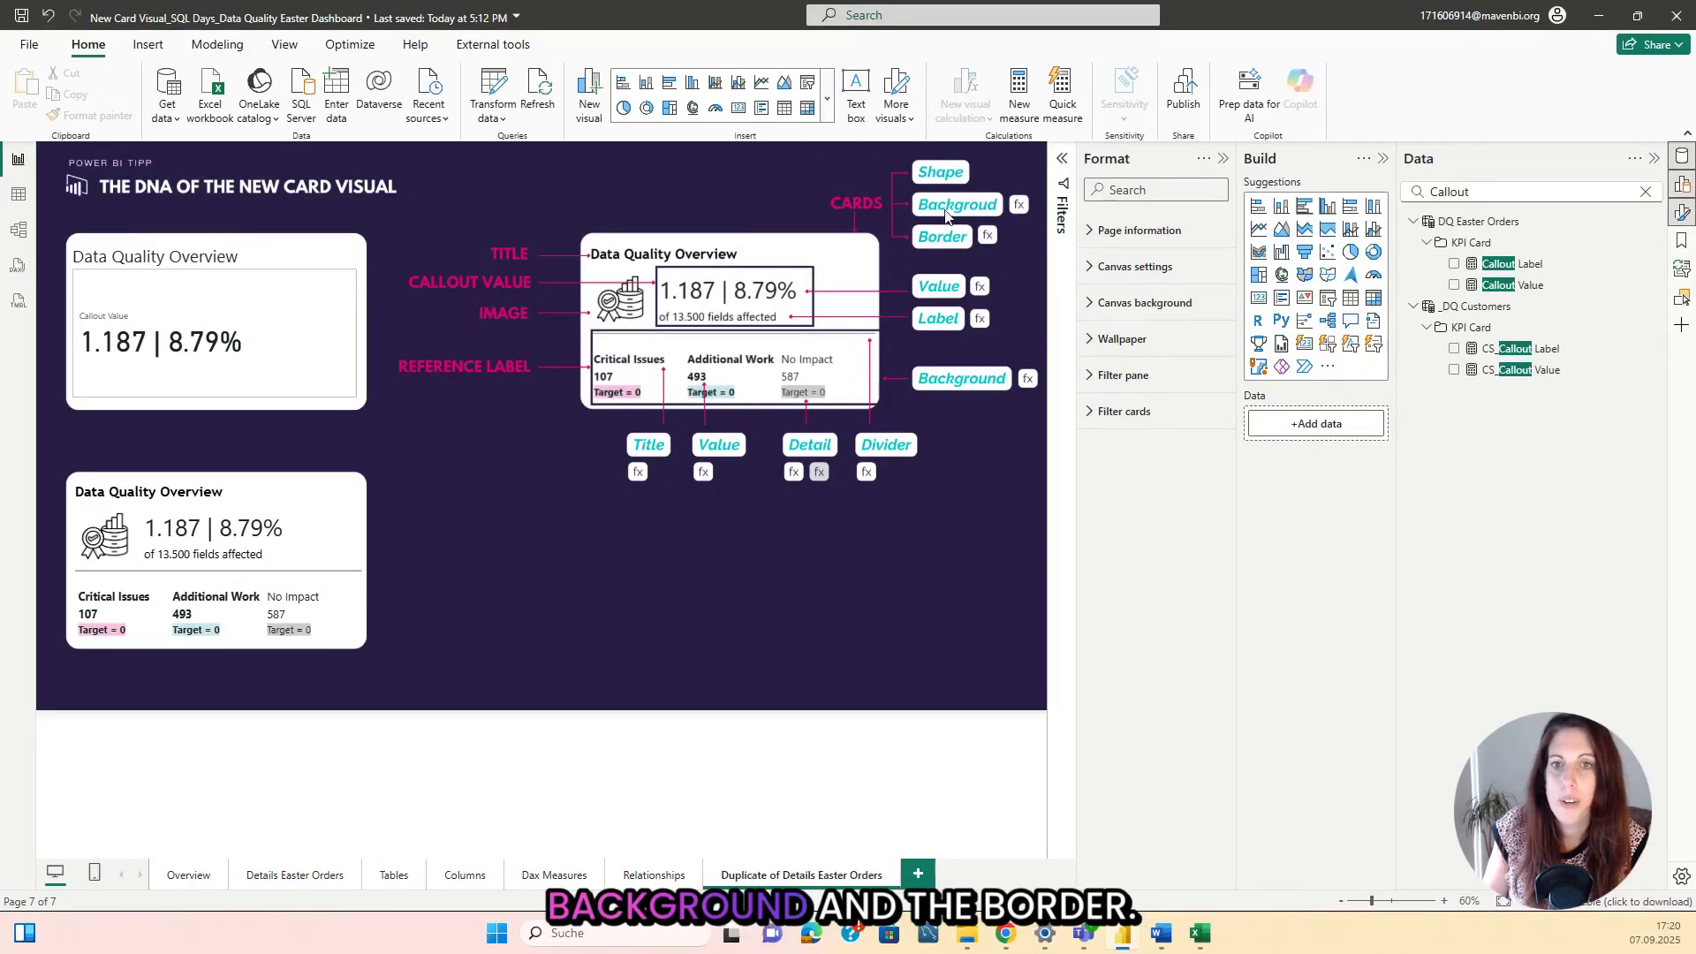
Turn off the background and the border in the Cards settings of the upper Data Quality Overview card.
click(320, 256)
scroll(1168, 652, down, 10)
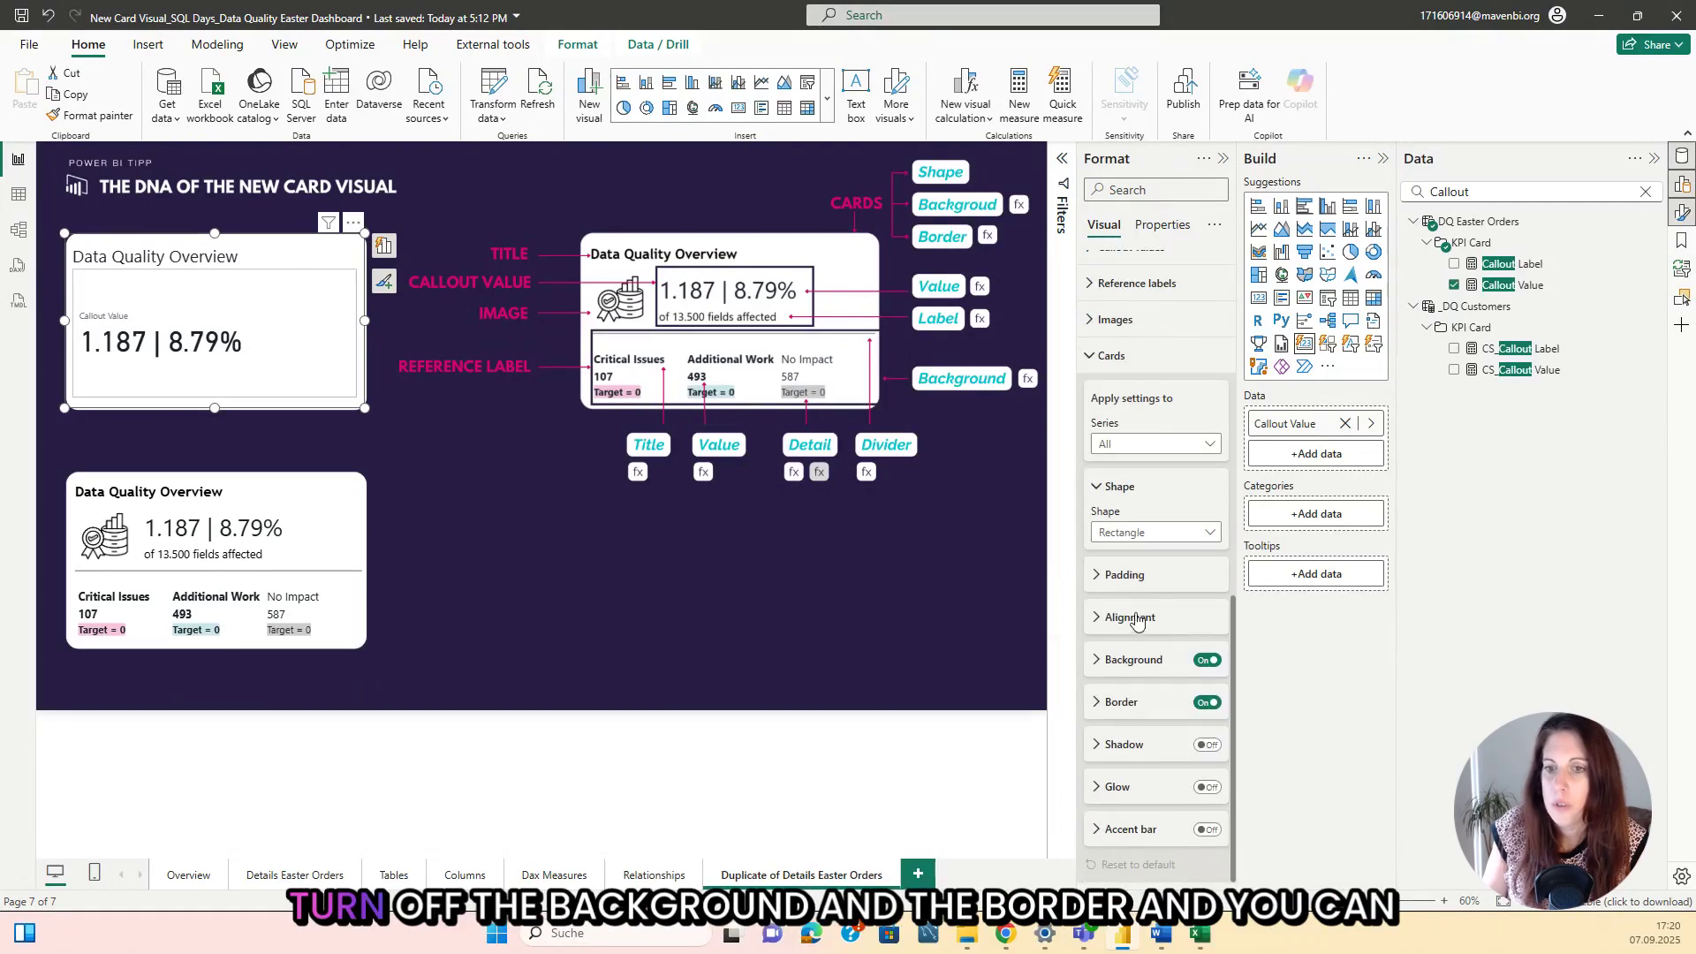
click(1208, 660)
click(1208, 703)
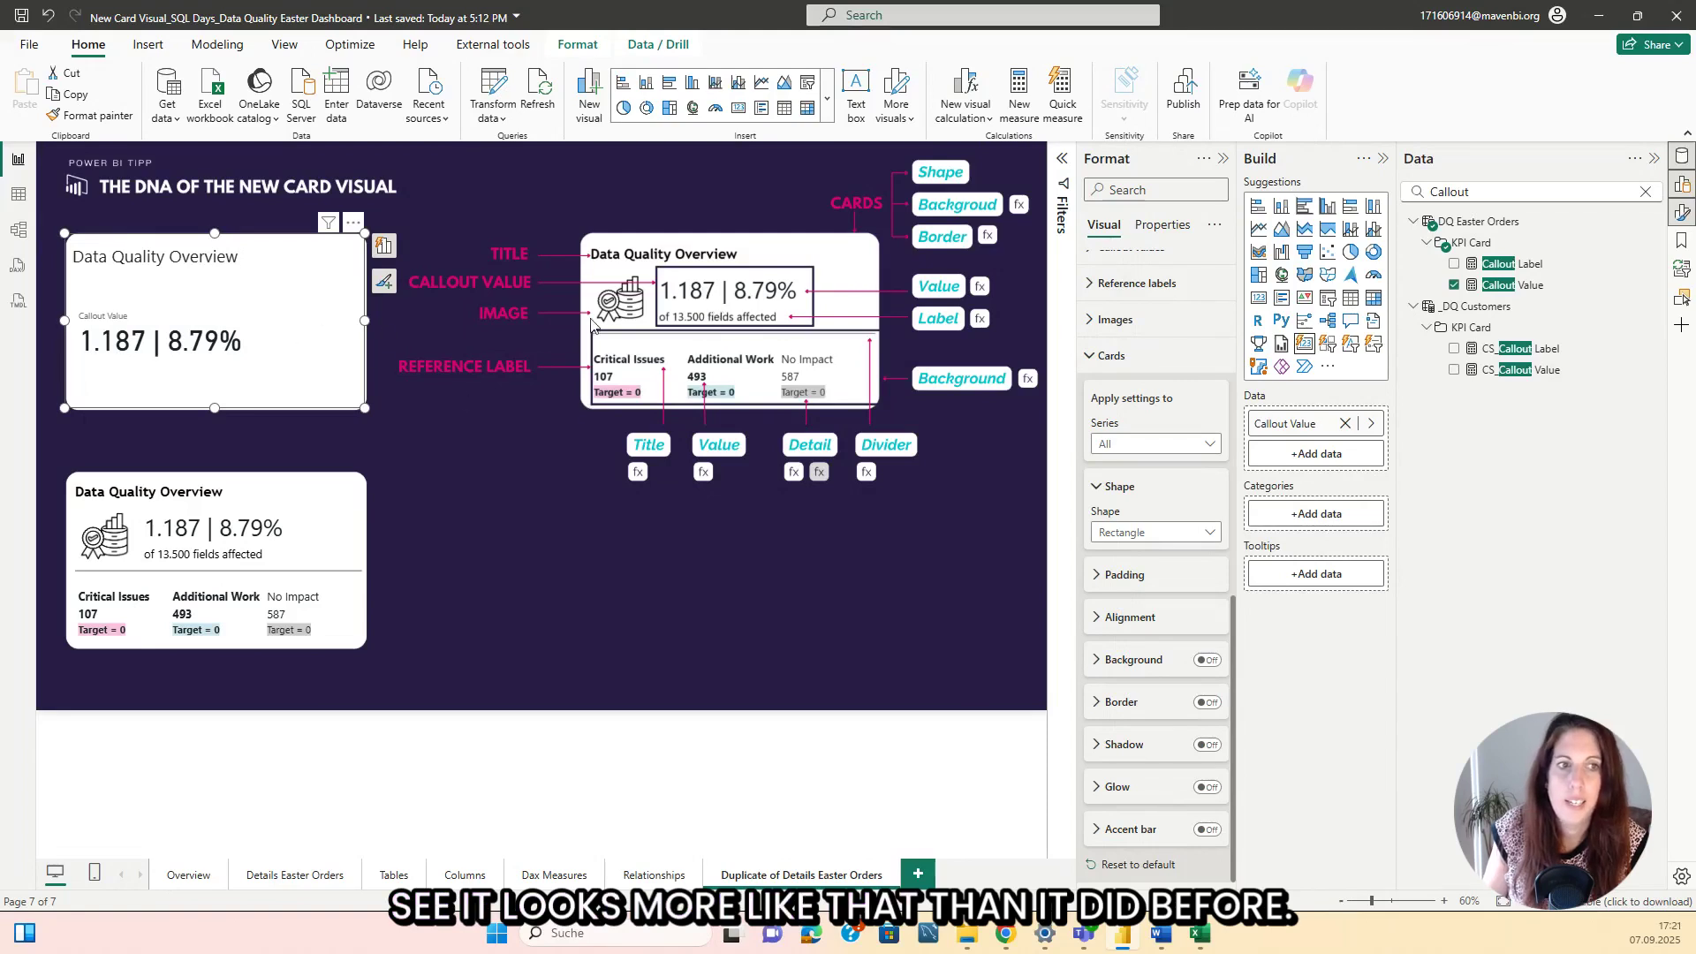
click(300, 322)
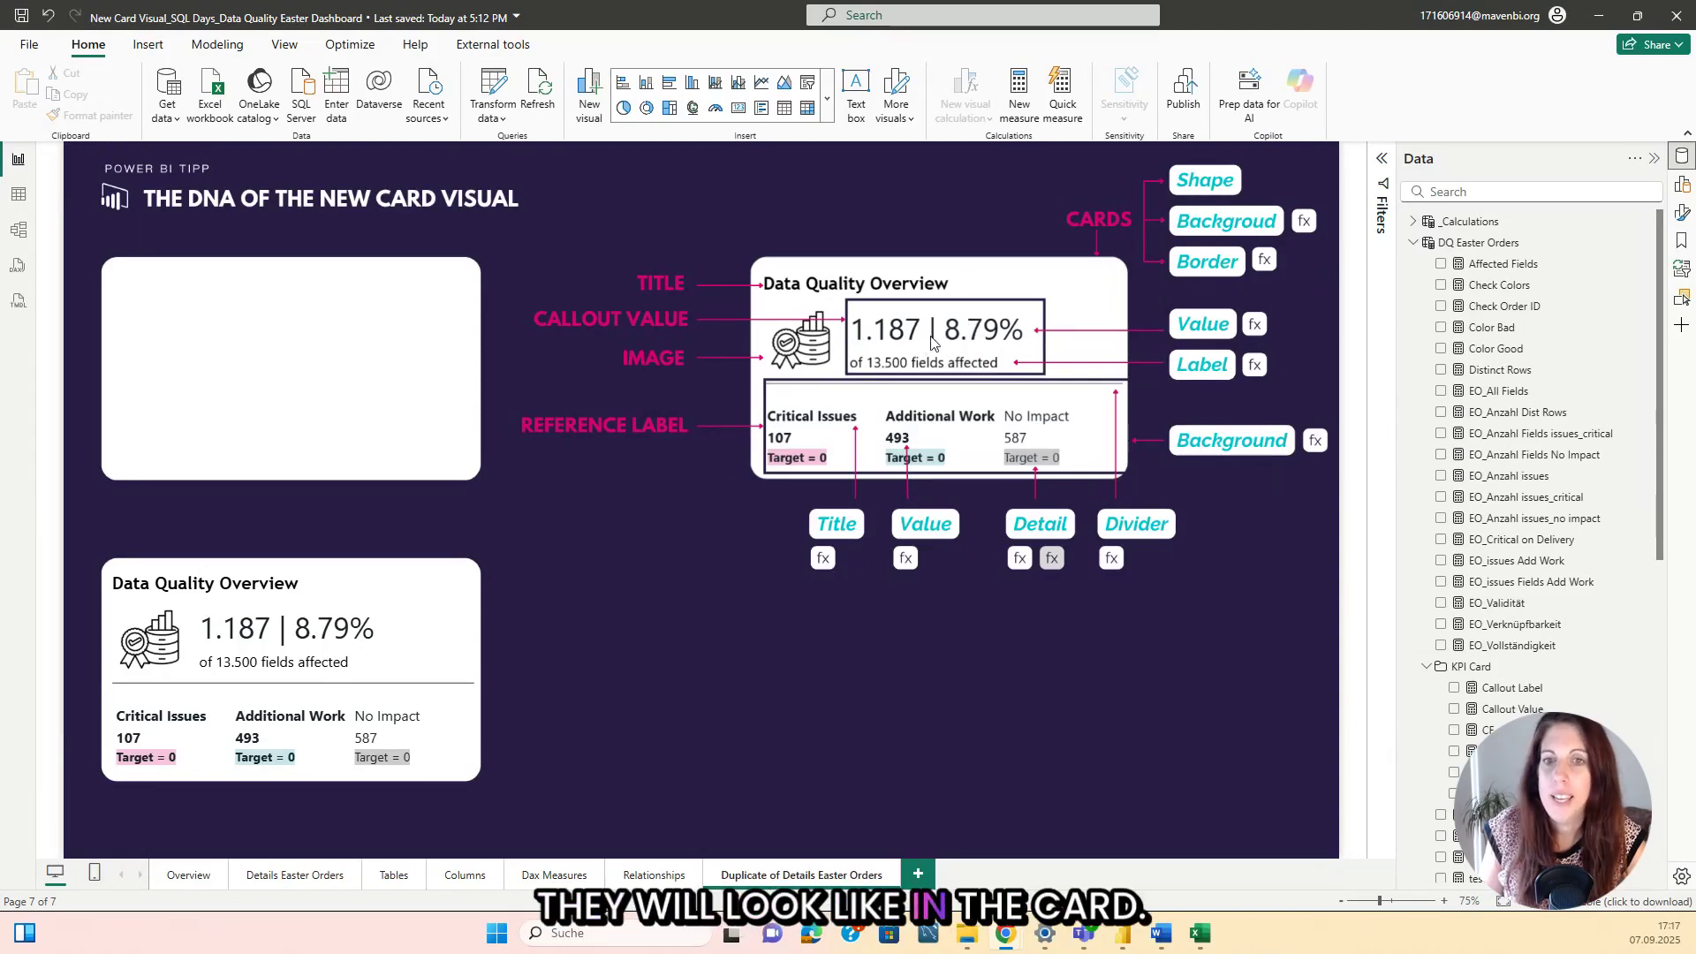
Place a new card visual over the empty white placeholder and look at its size and style options.
click(1682, 184)
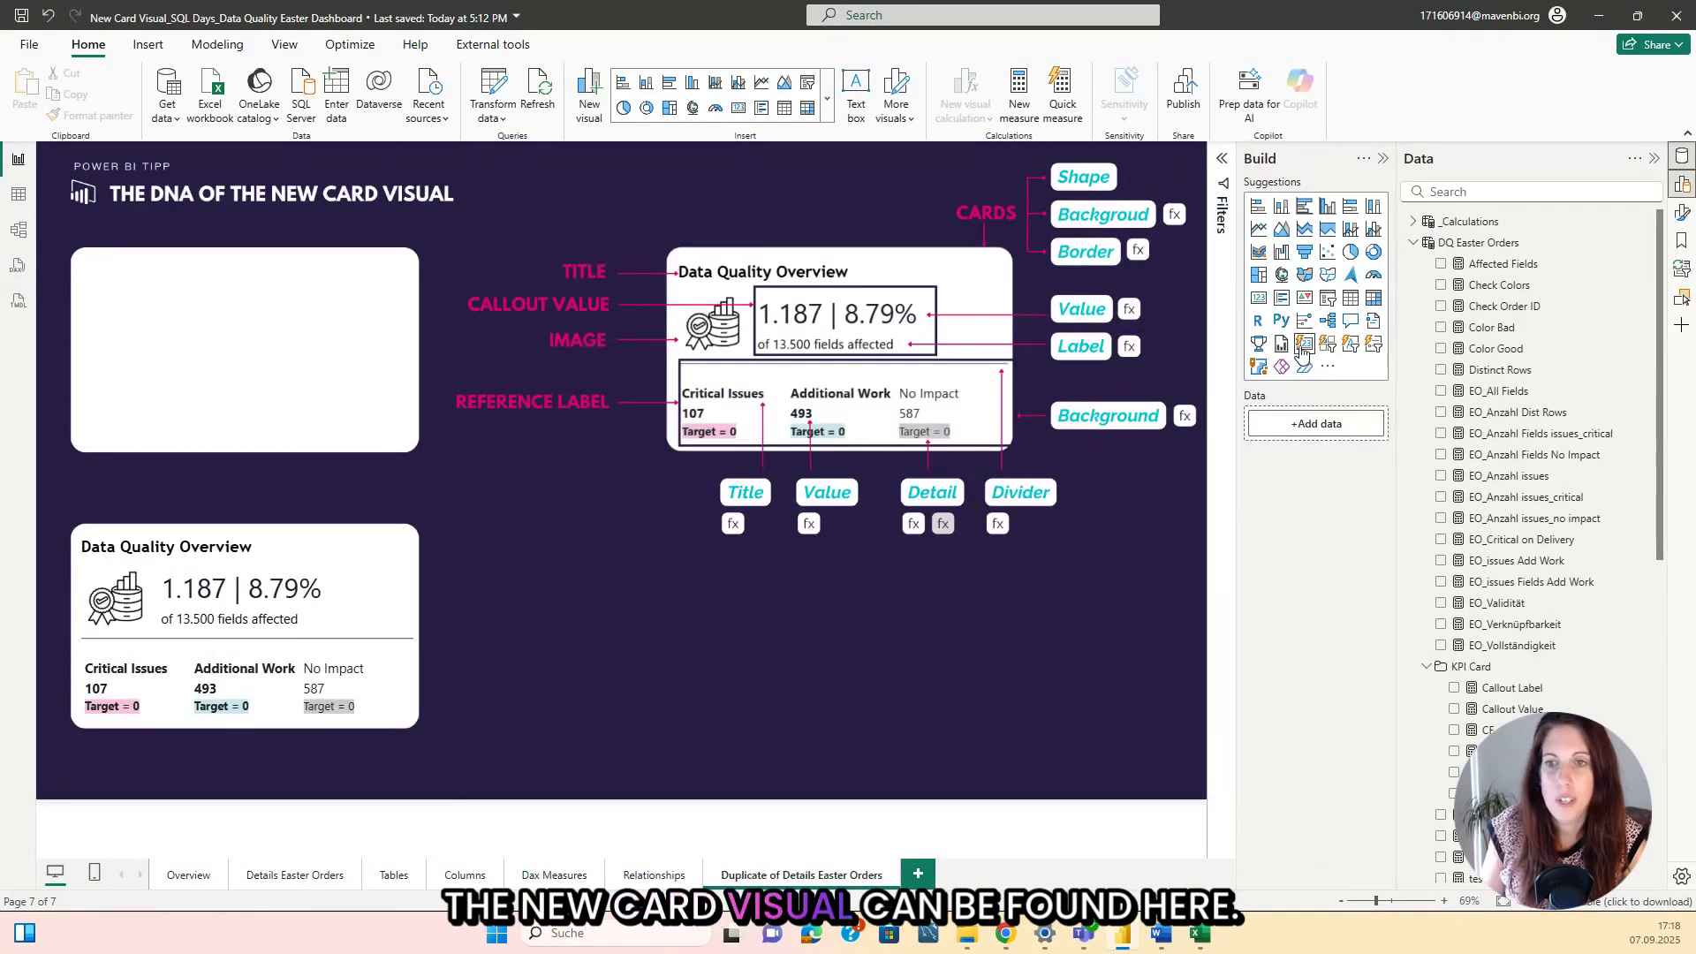
drag(1297, 353, 358, 344)
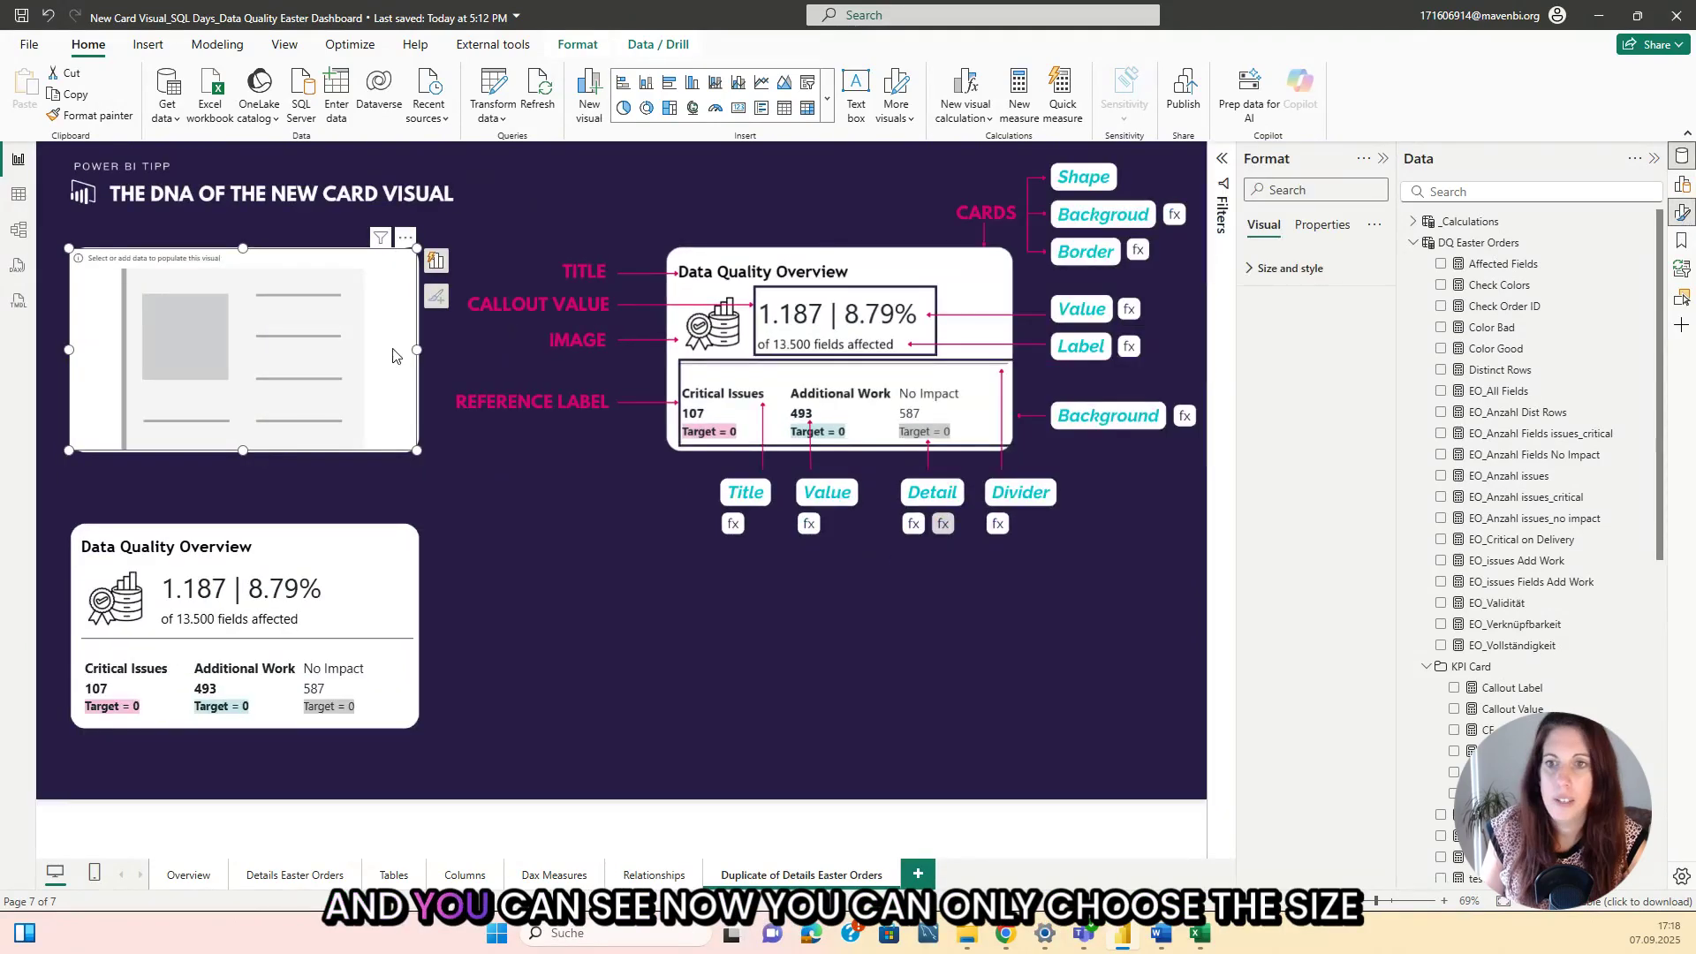
click(1255, 270)
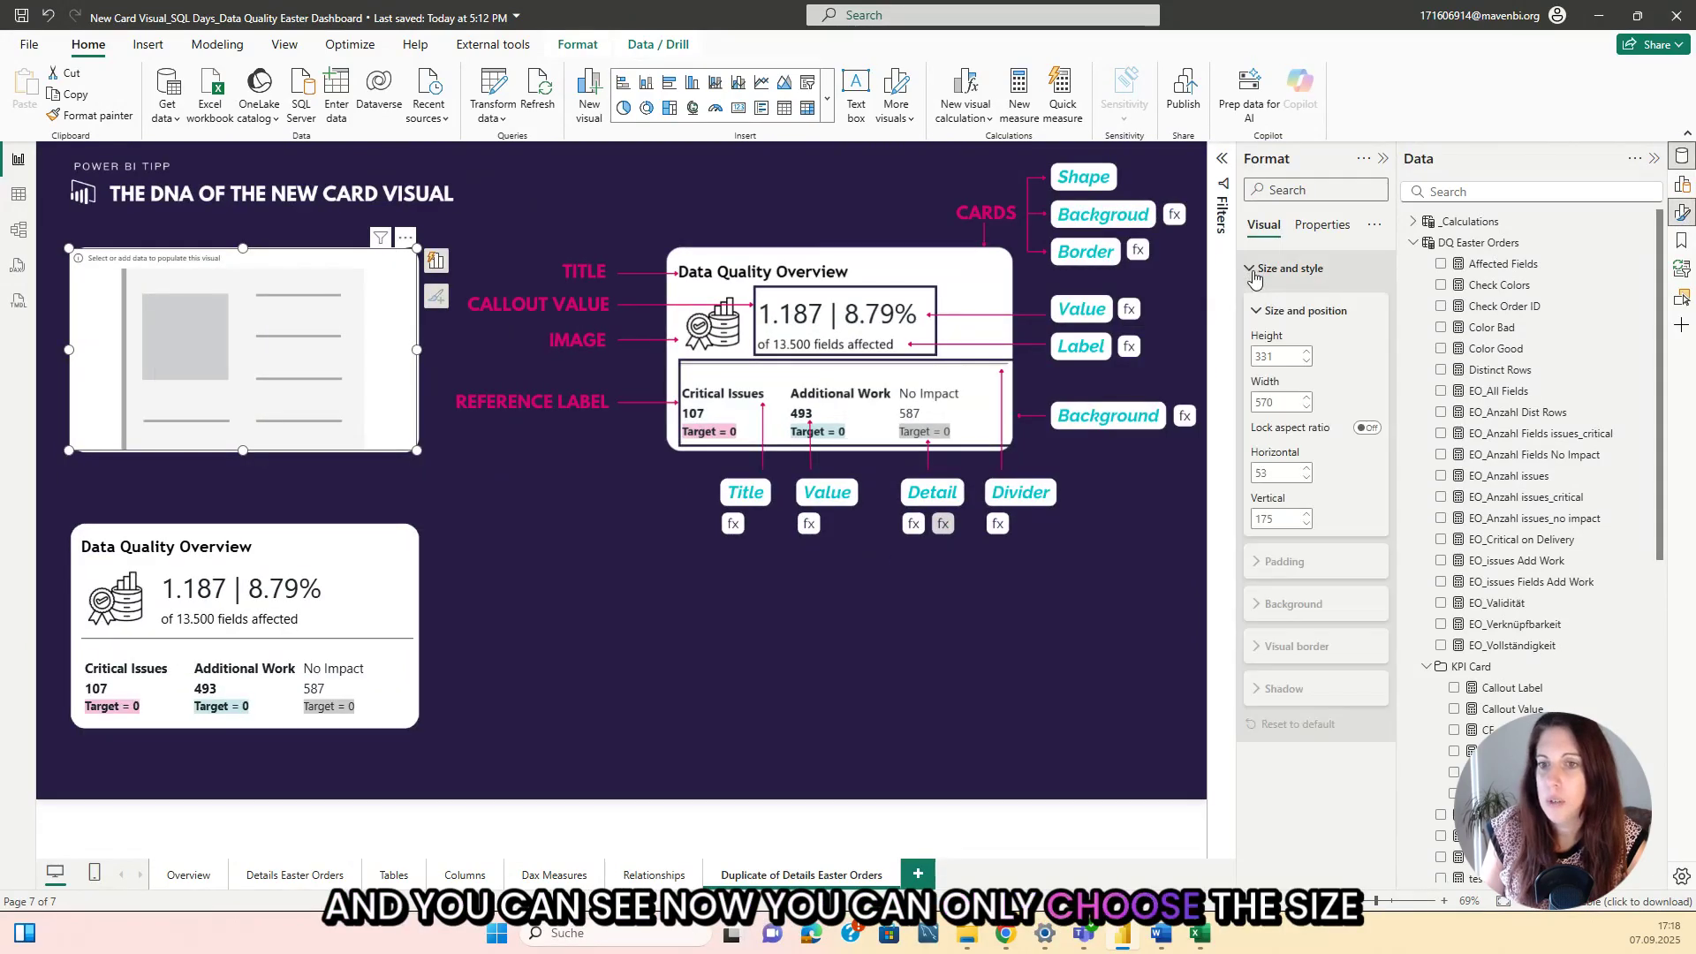
click(1252, 270)
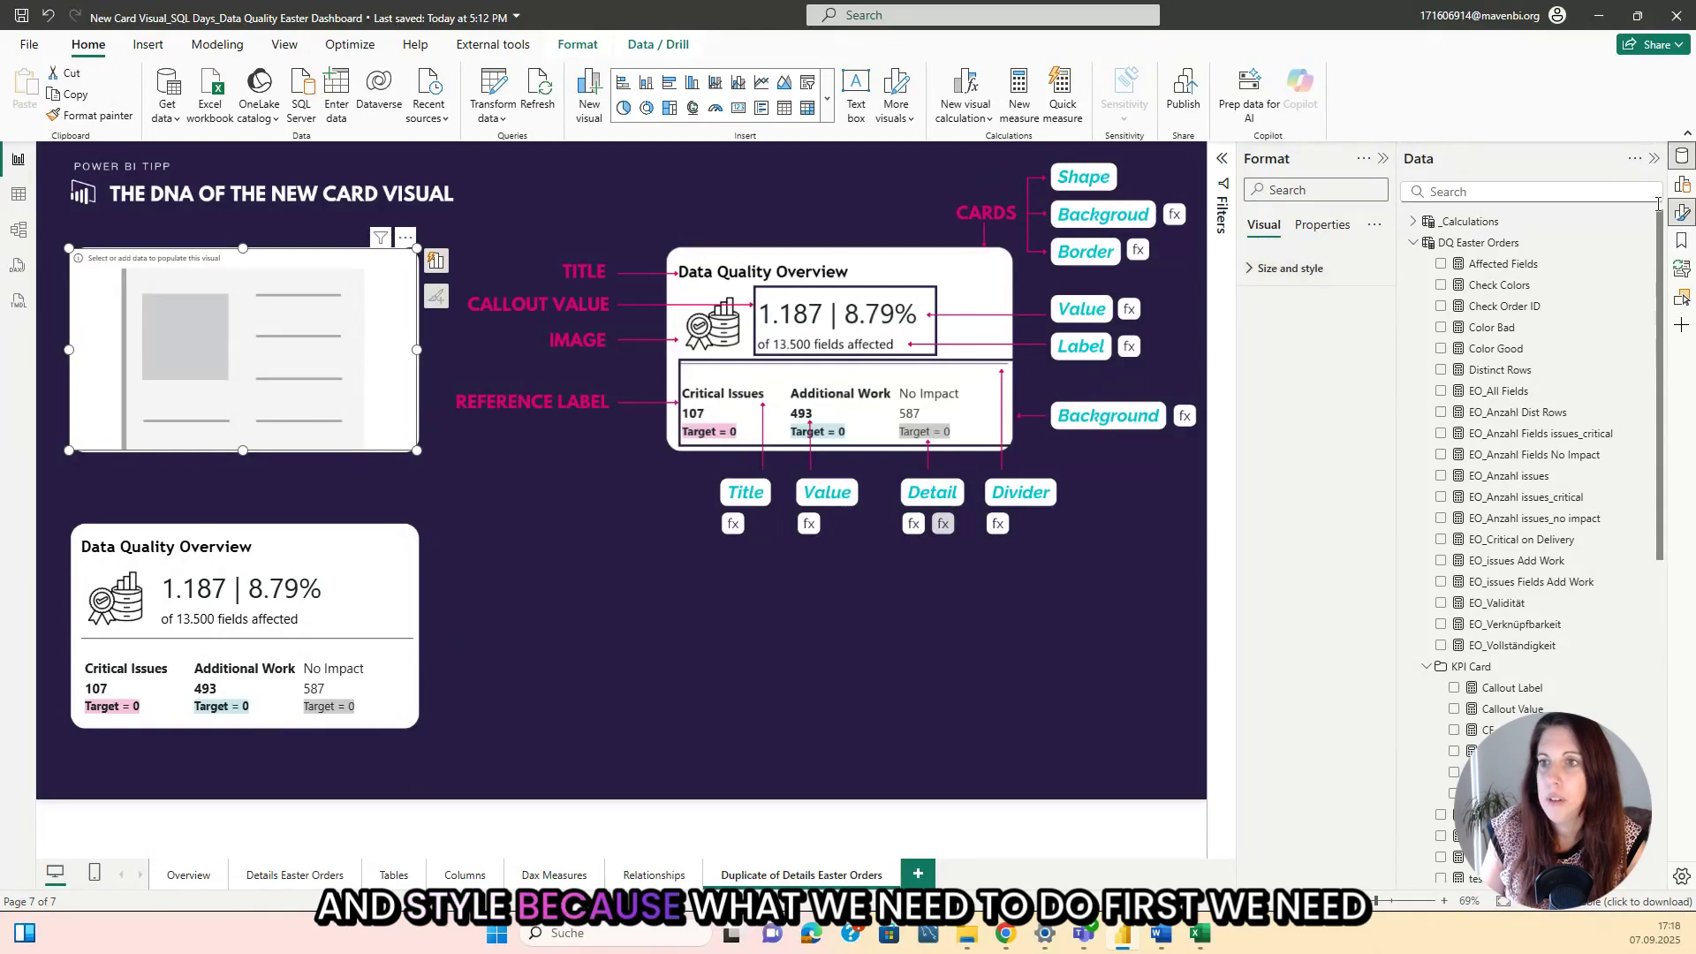
Search the fields for "Callout", add the Callout Value measure from DQ Easter Orders as the card's data, and show its formula.
click(1683, 187)
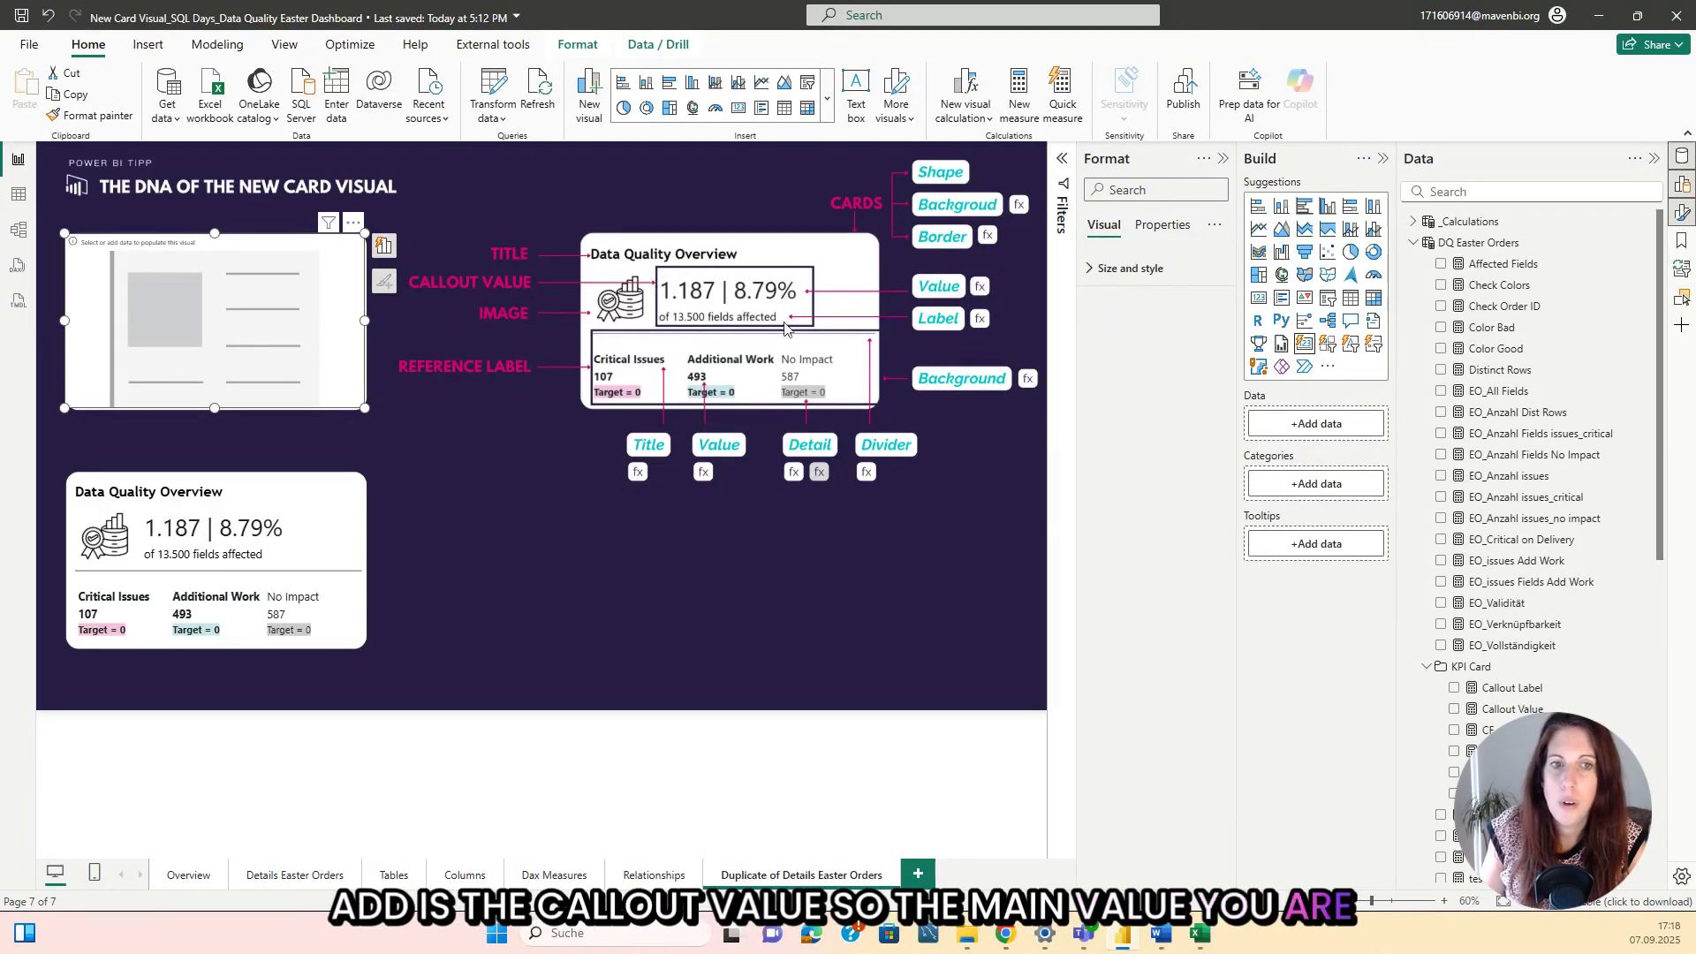
click(1446, 194)
text(Co)
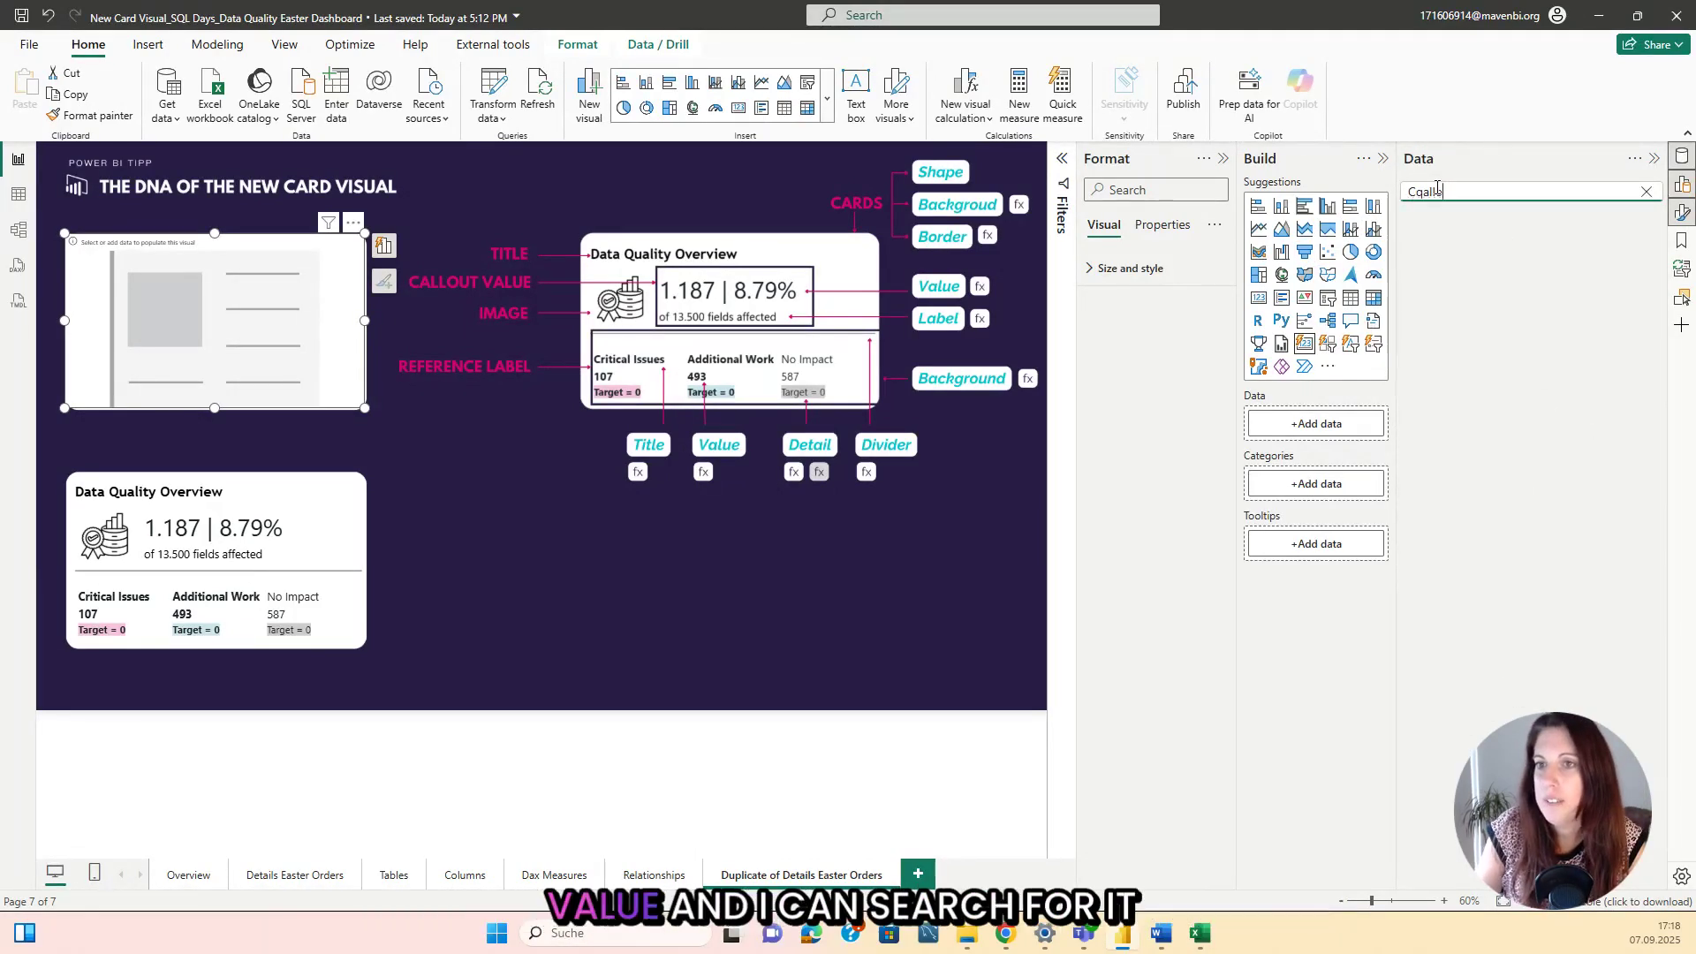
text(llout)
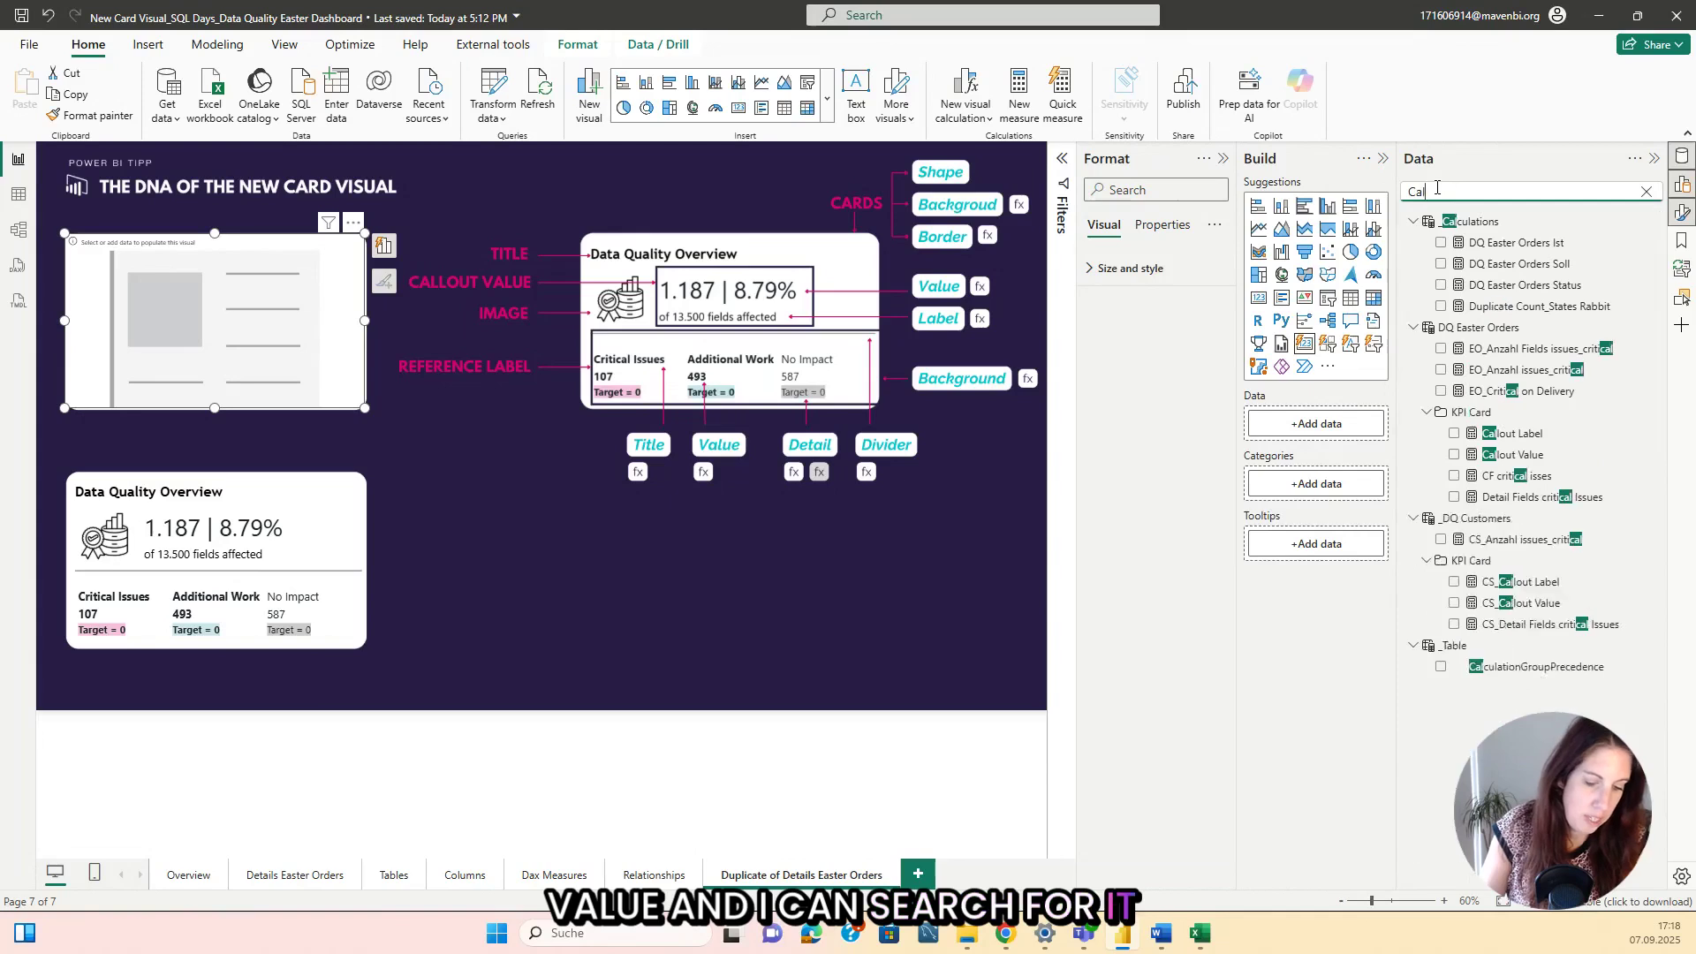
drag(1535, 294, 1318, 426)
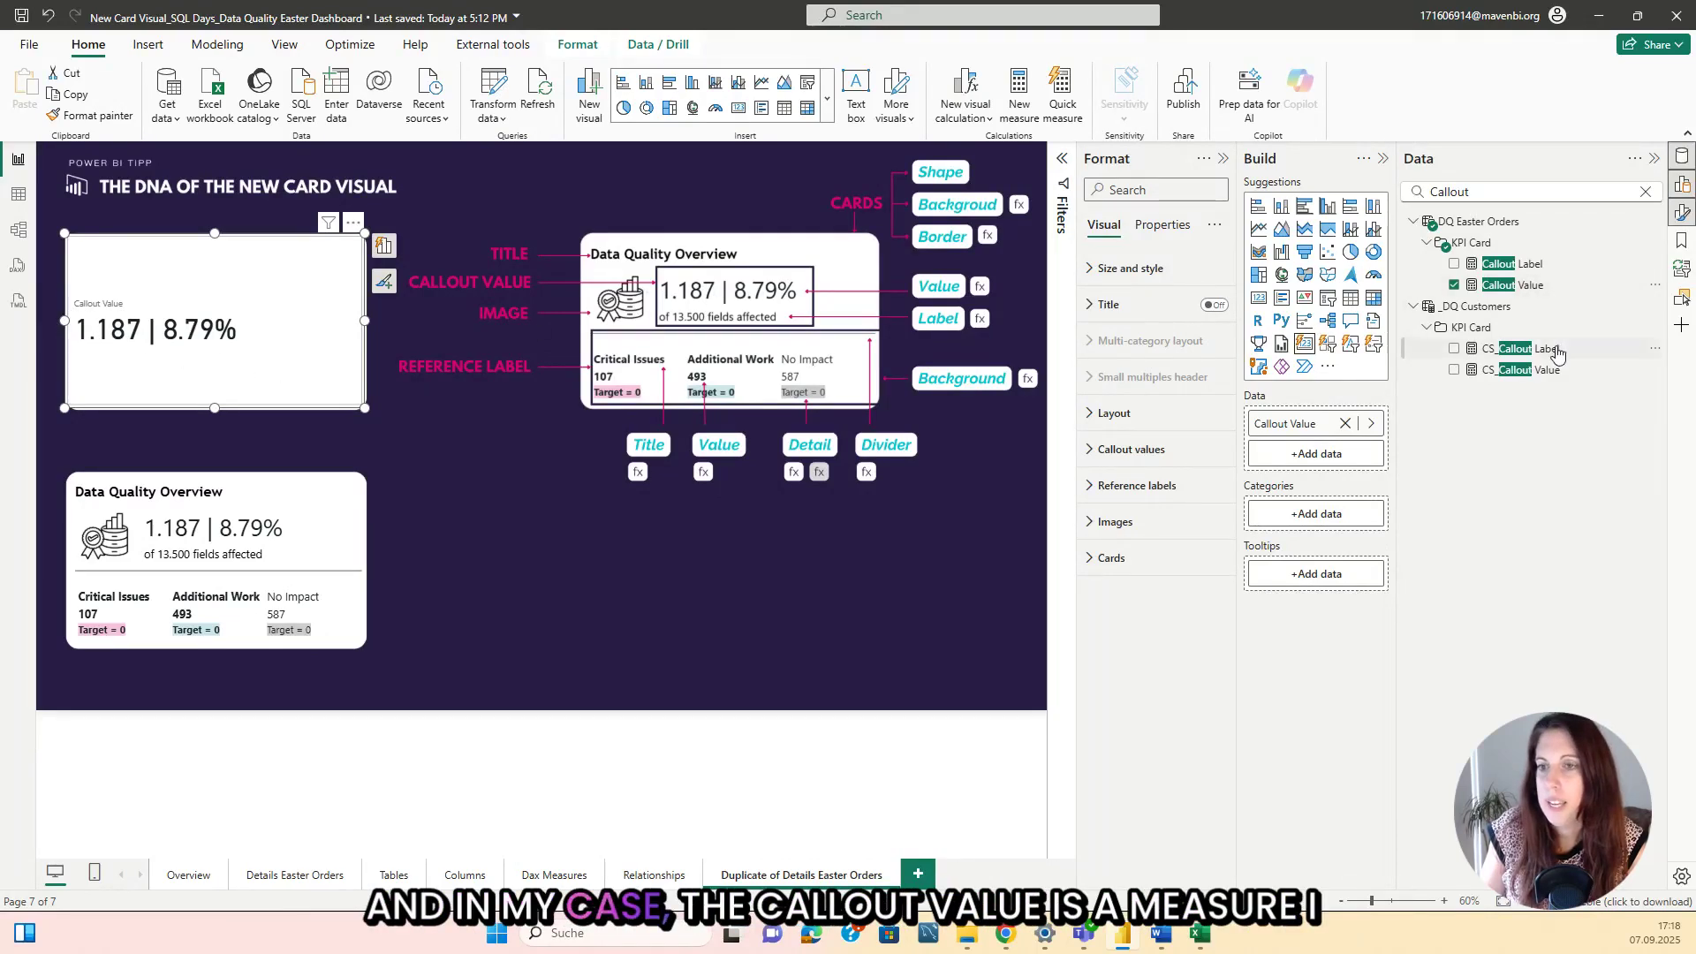
click(1531, 286)
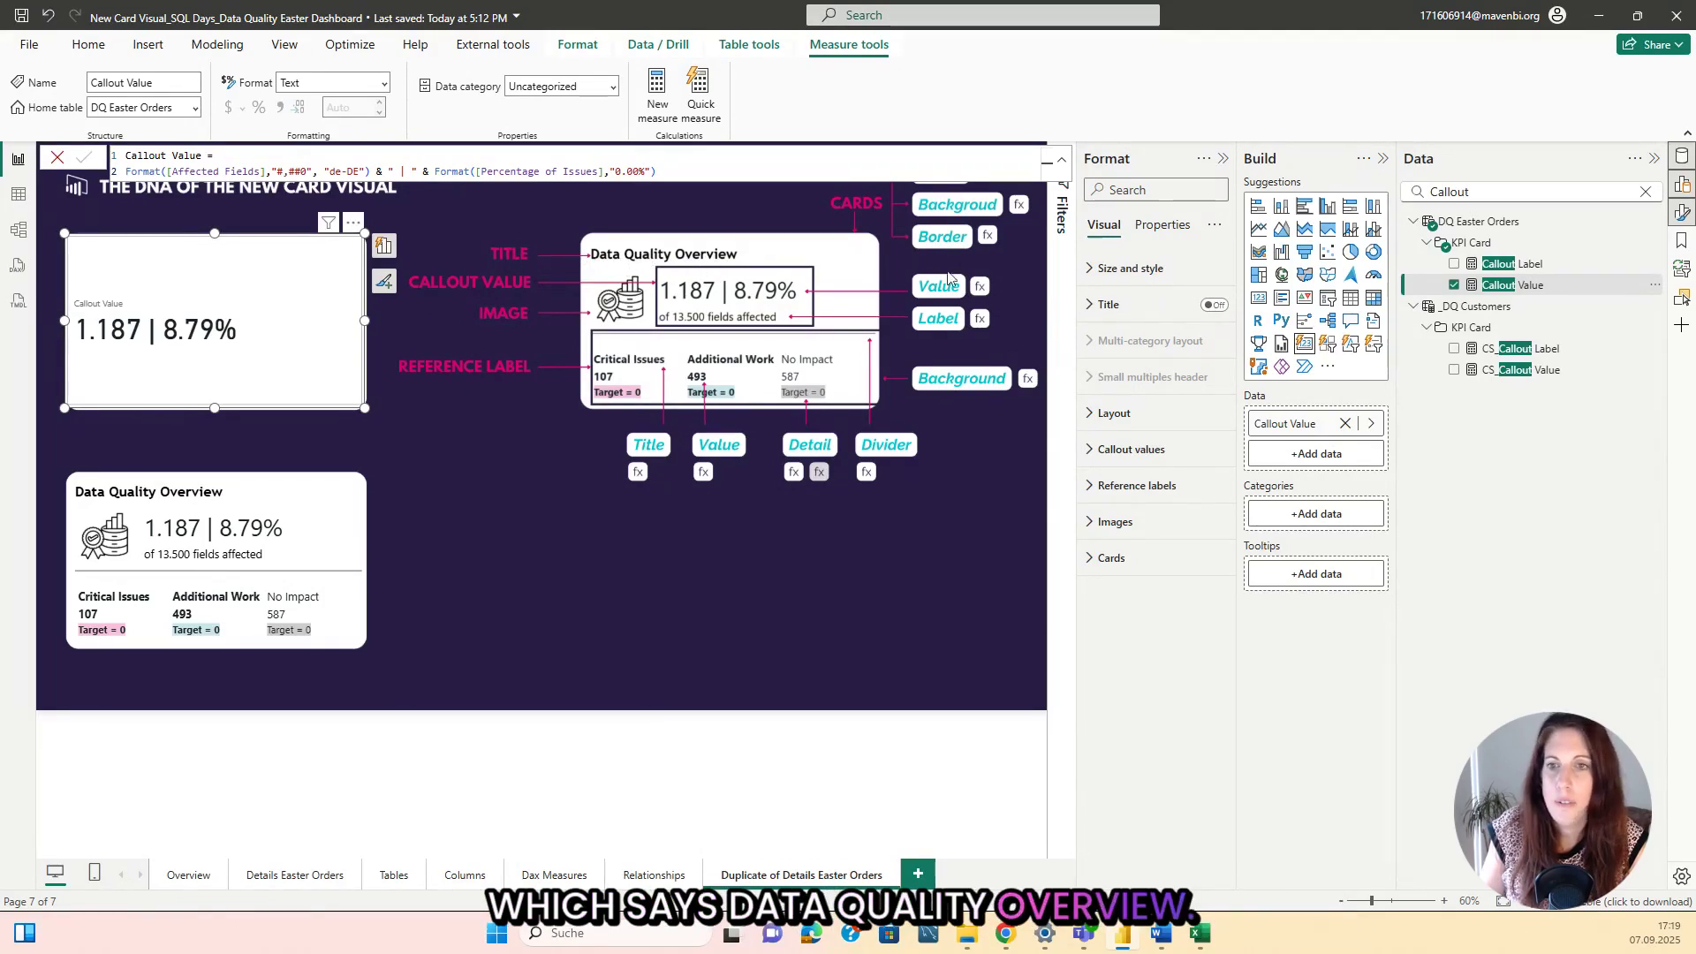
Turn on the card's title and set its text to "Data Quality Overview".
click(1216, 306)
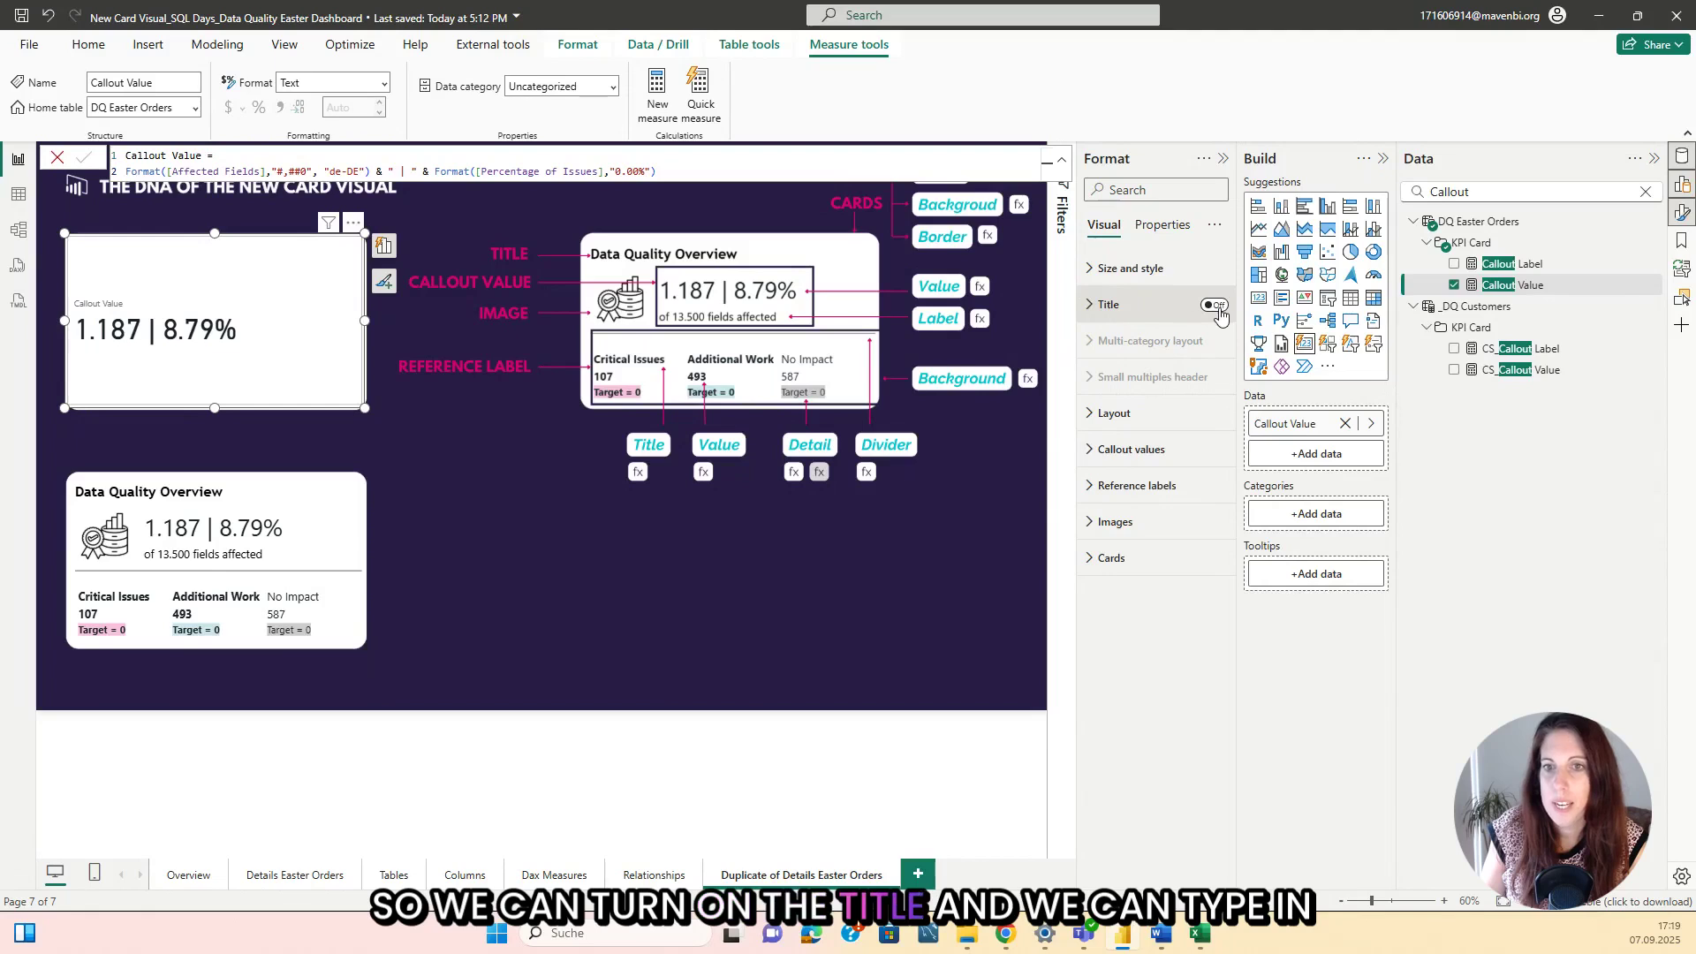
click(1105, 305)
click(1129, 393)
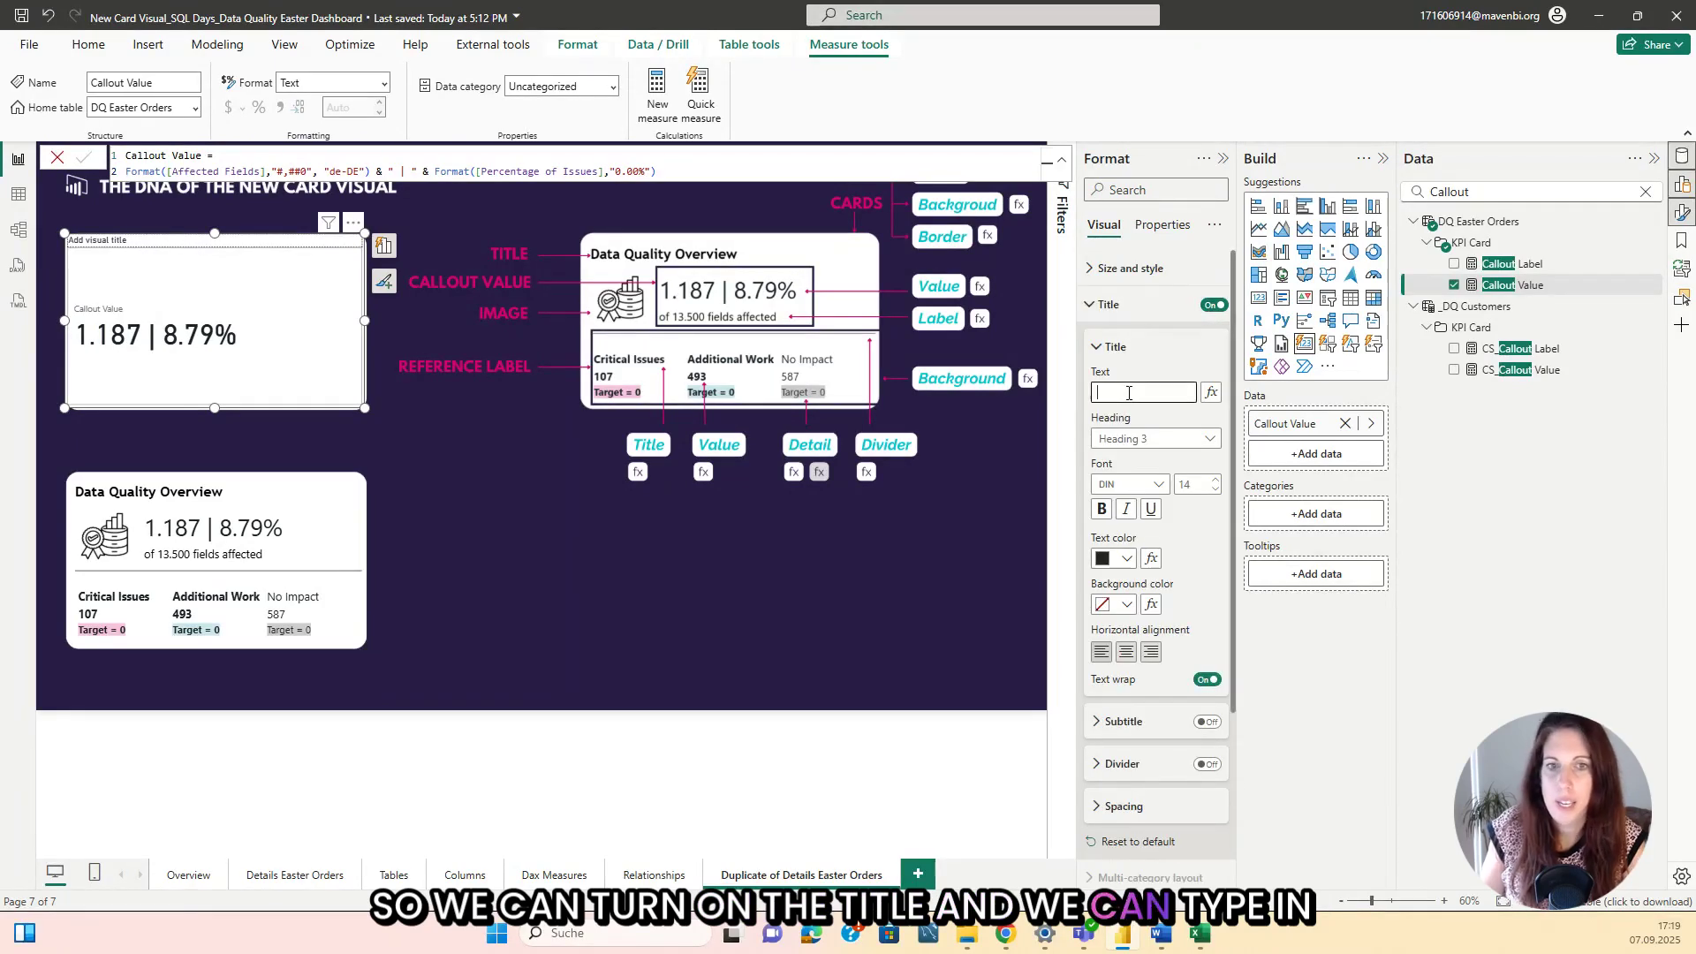
text(Data Quality)
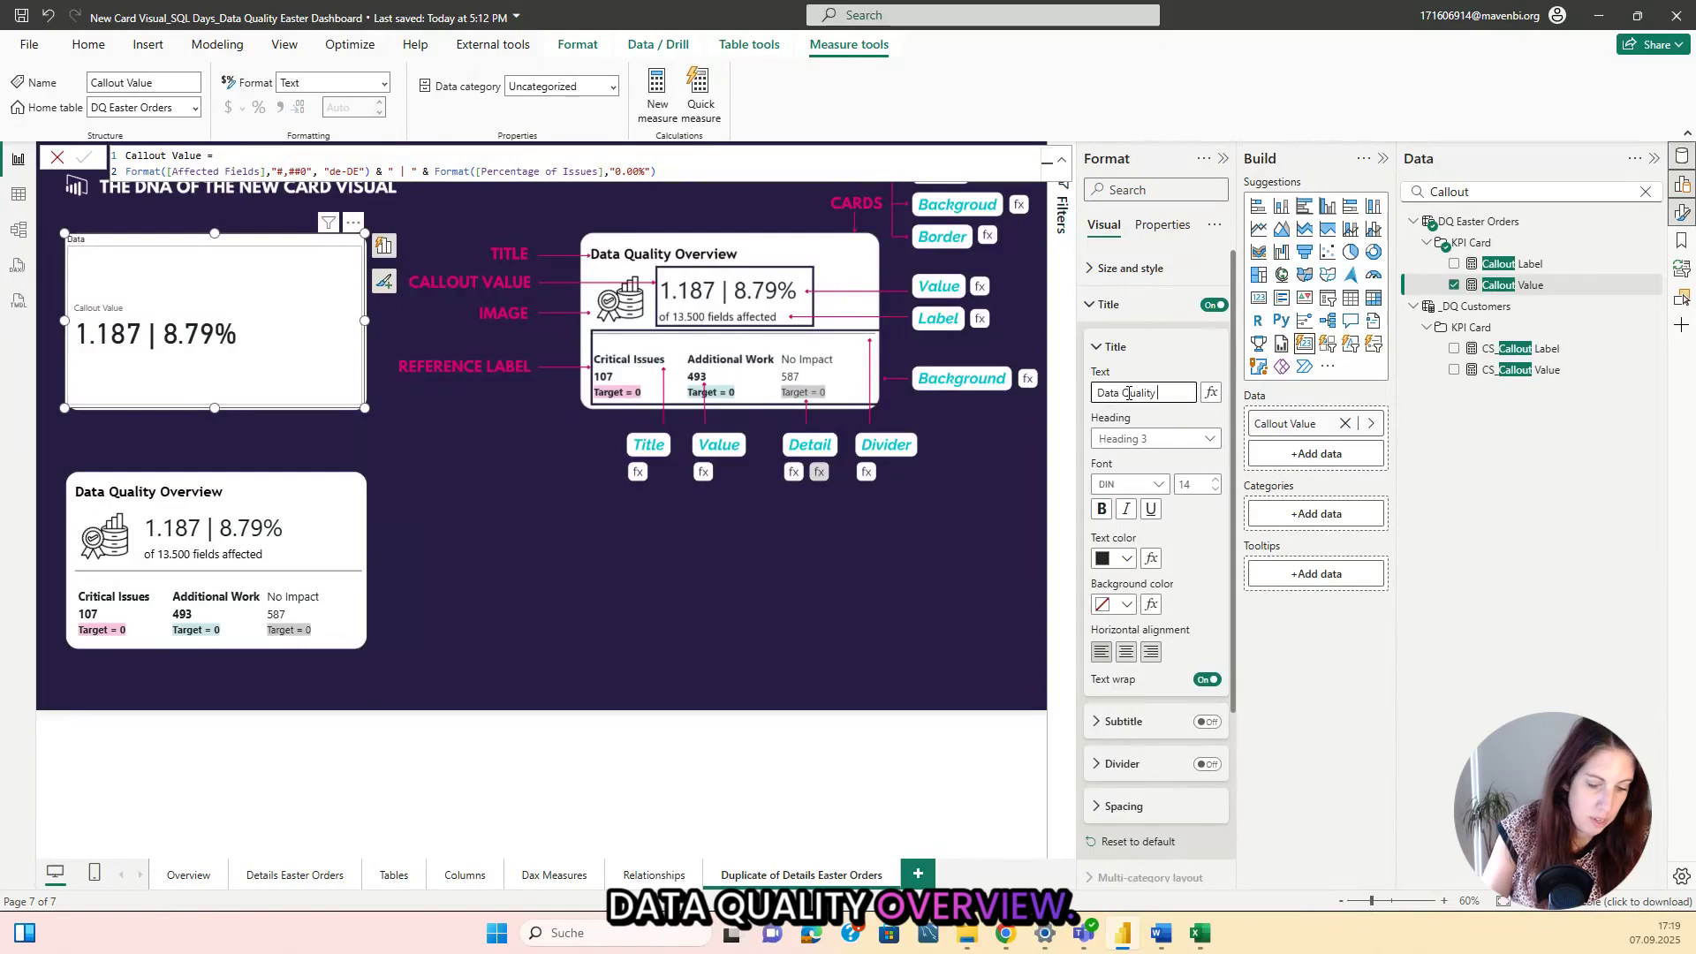
text( Overview)
Set the card title's font to Segoe UI at size 24.
click(1131, 484)
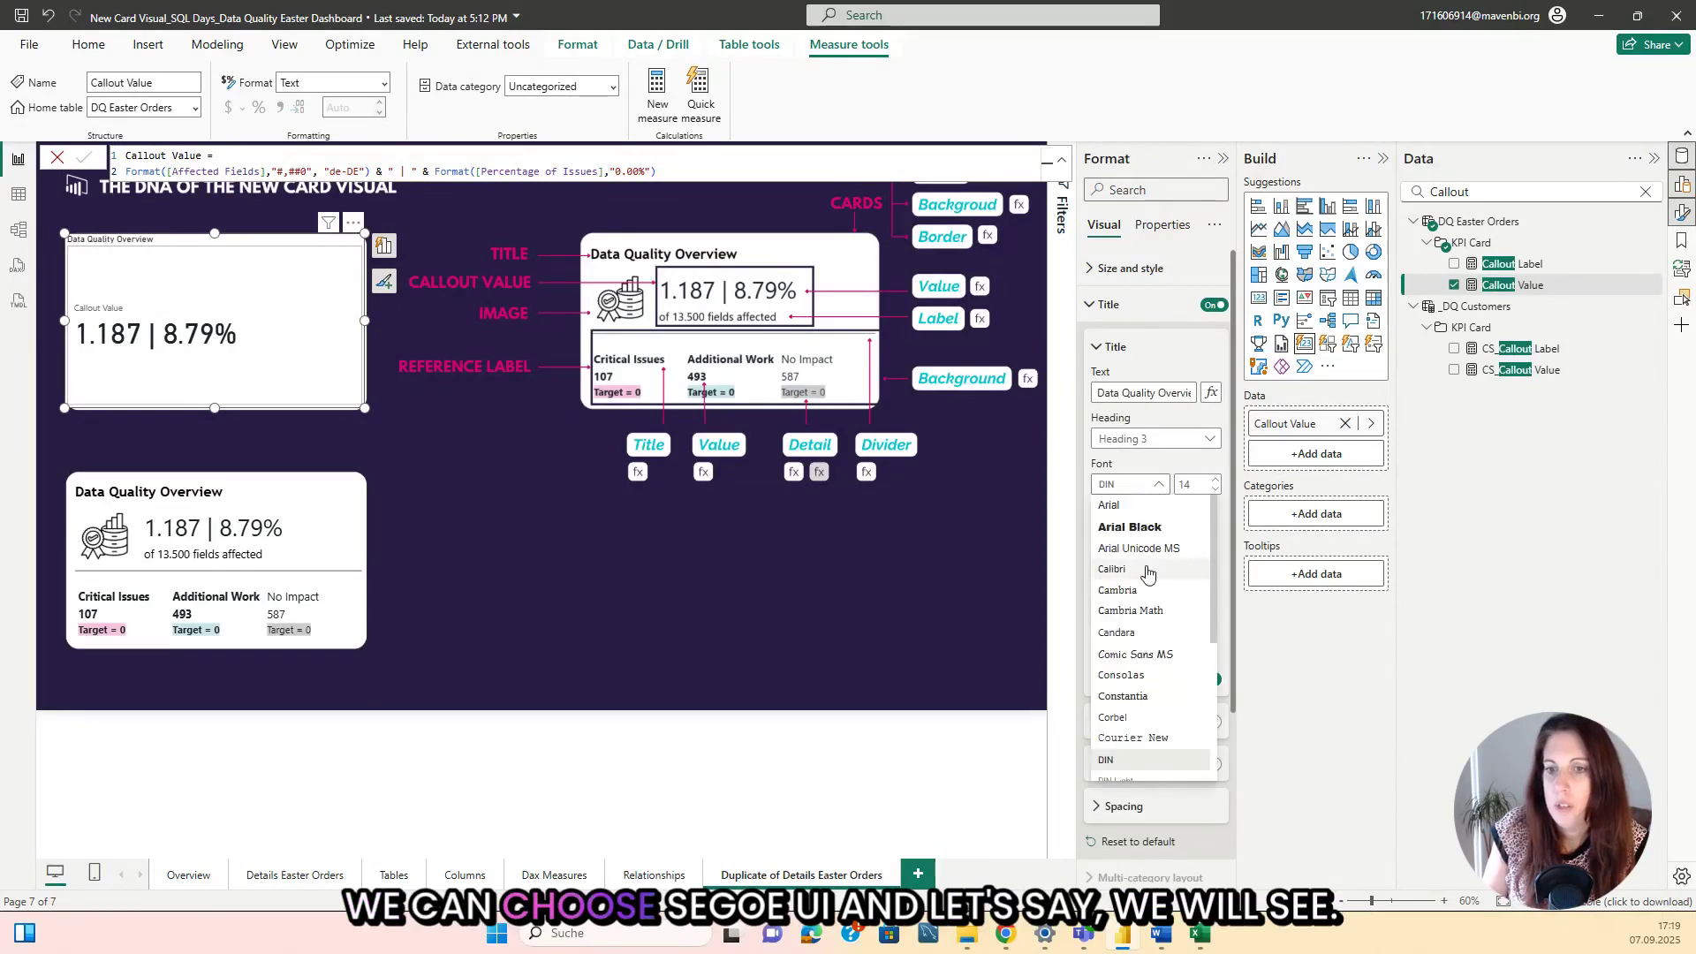
scroll(1153, 618, down, 3)
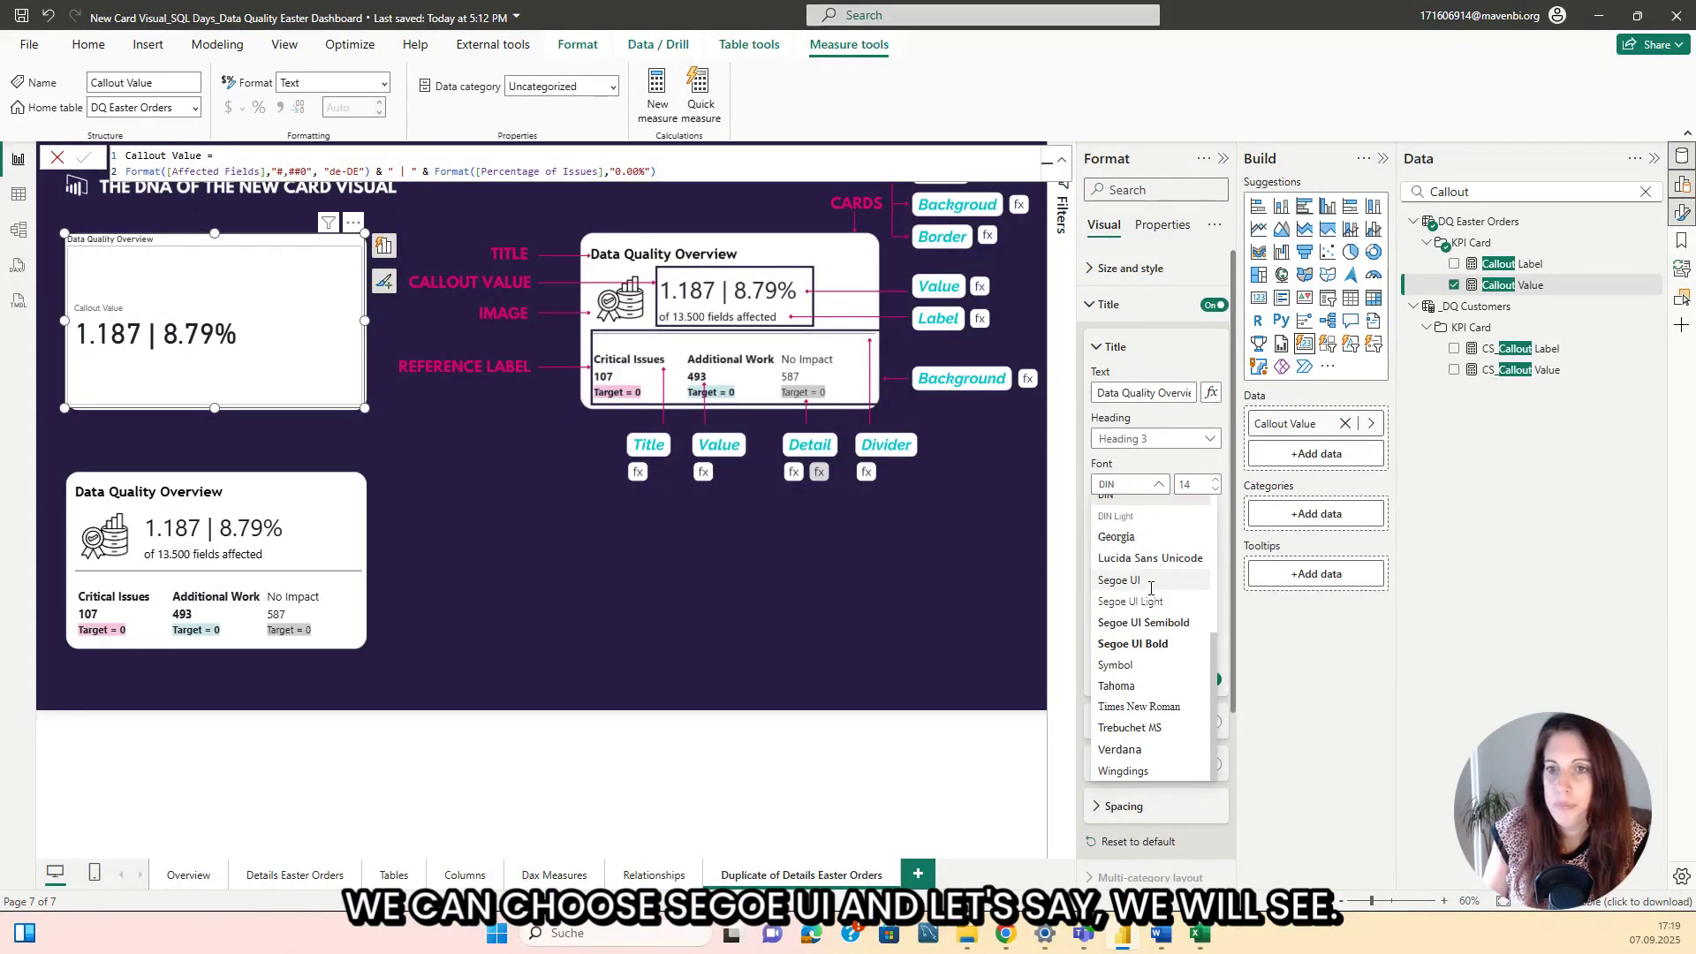
click(1151, 581)
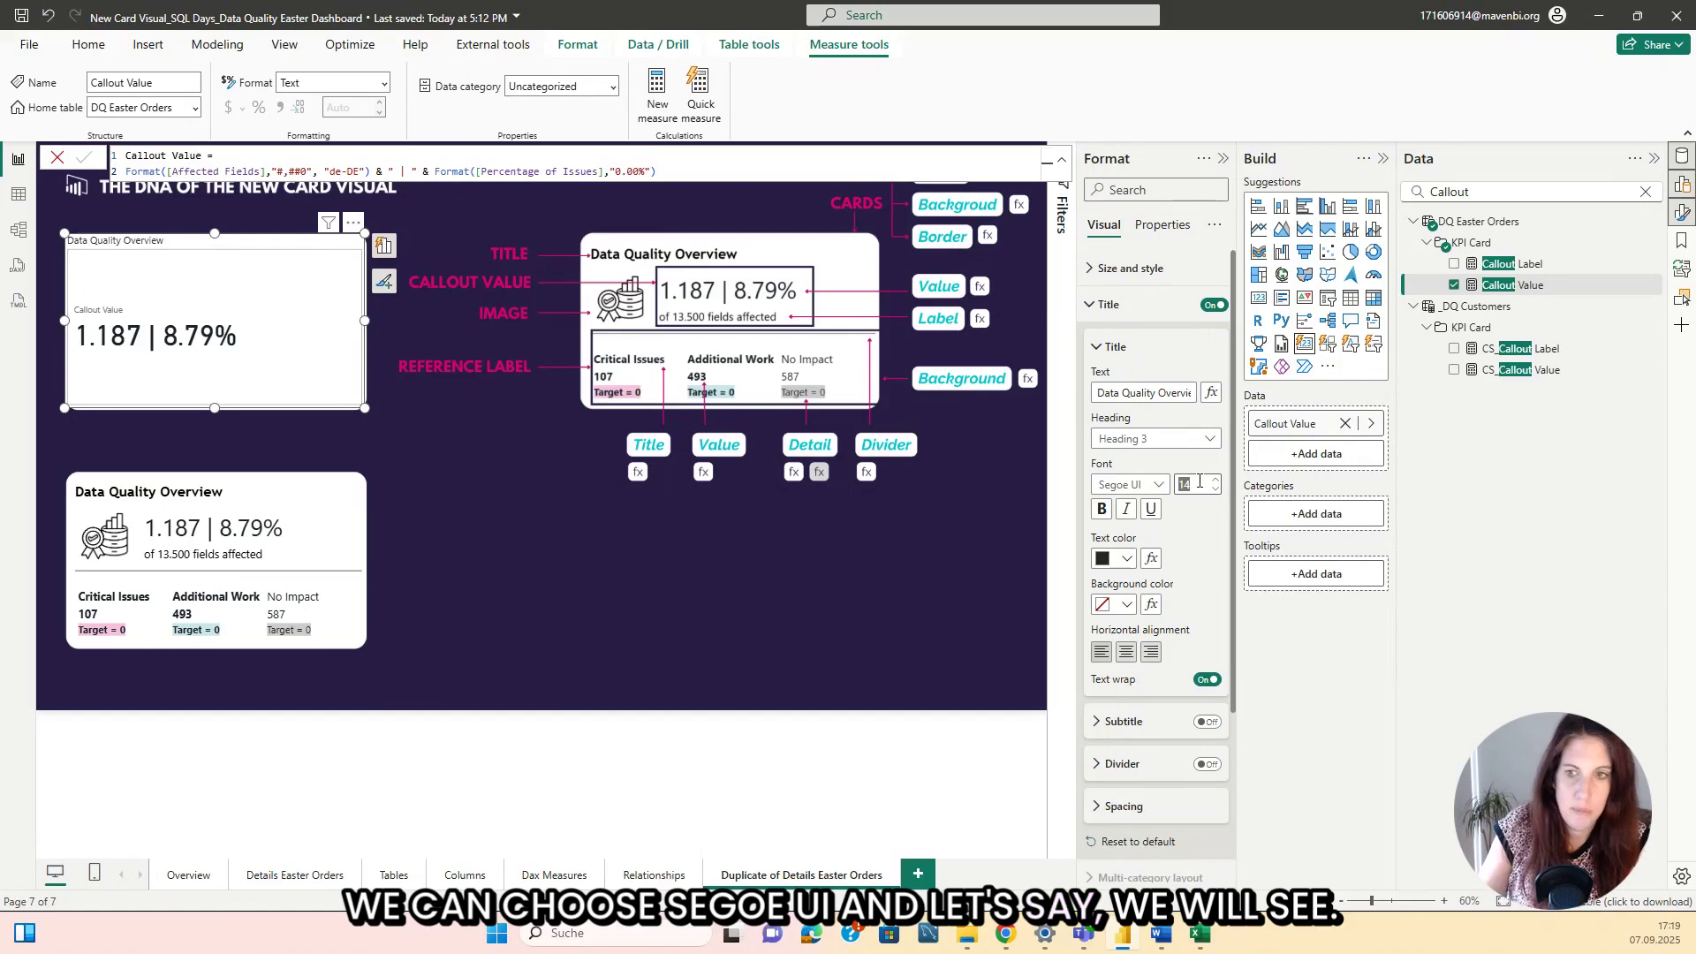
click(1200, 481)
text(34)
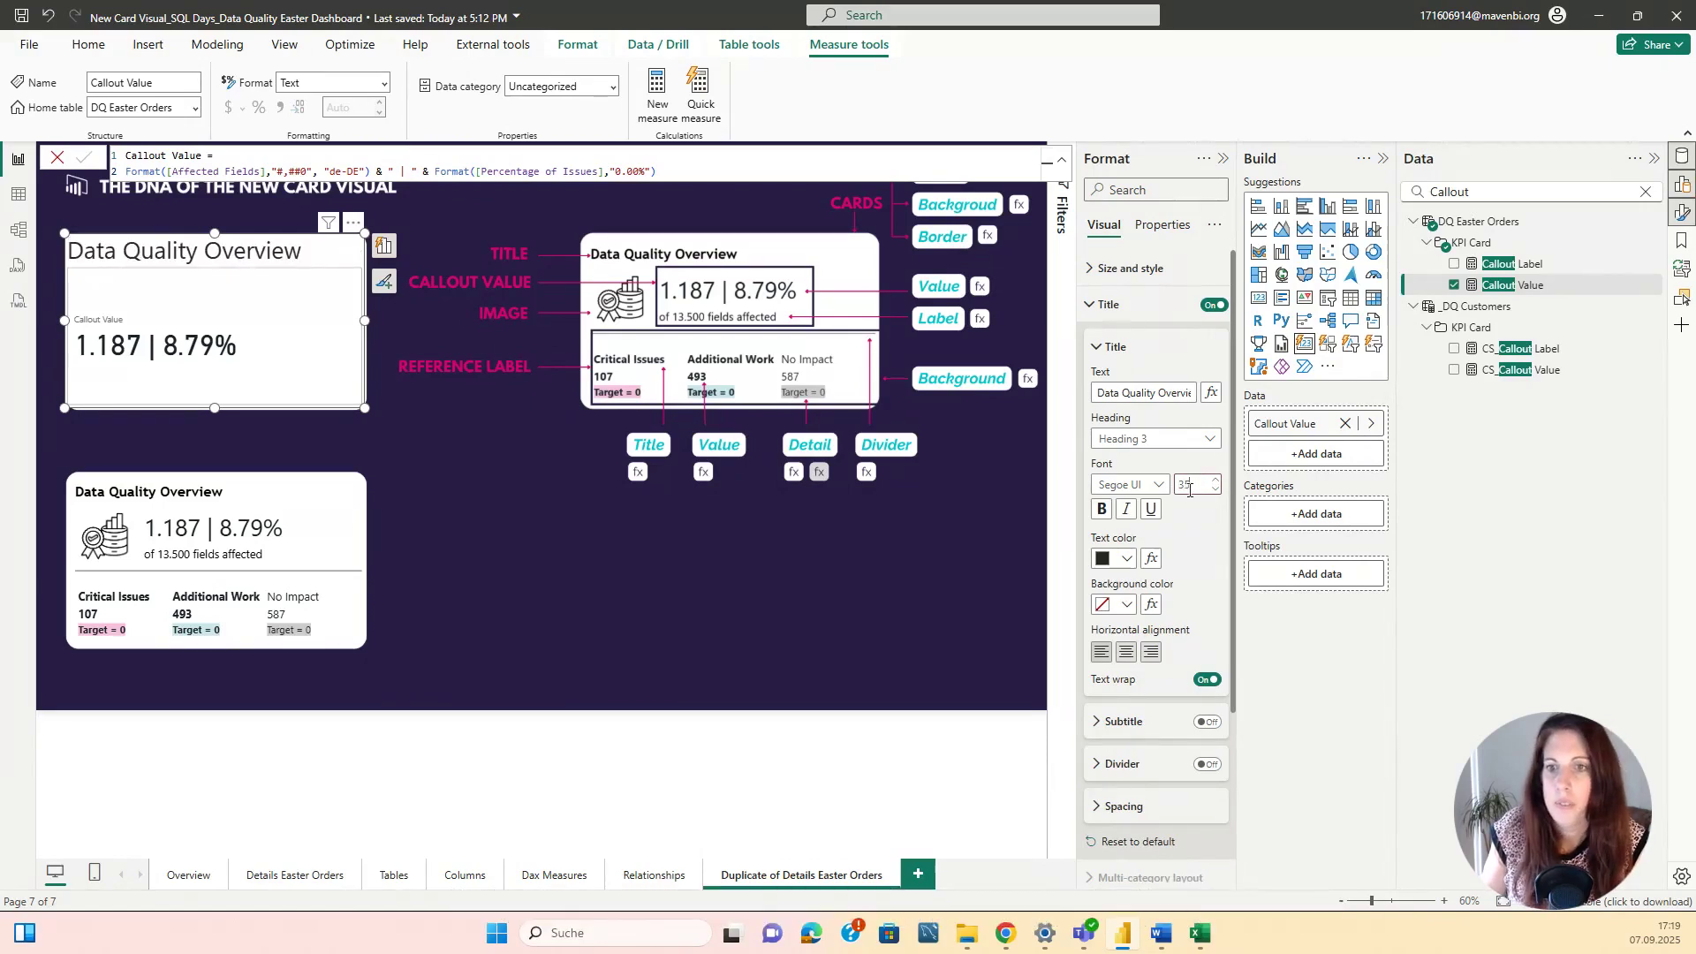
text(24)
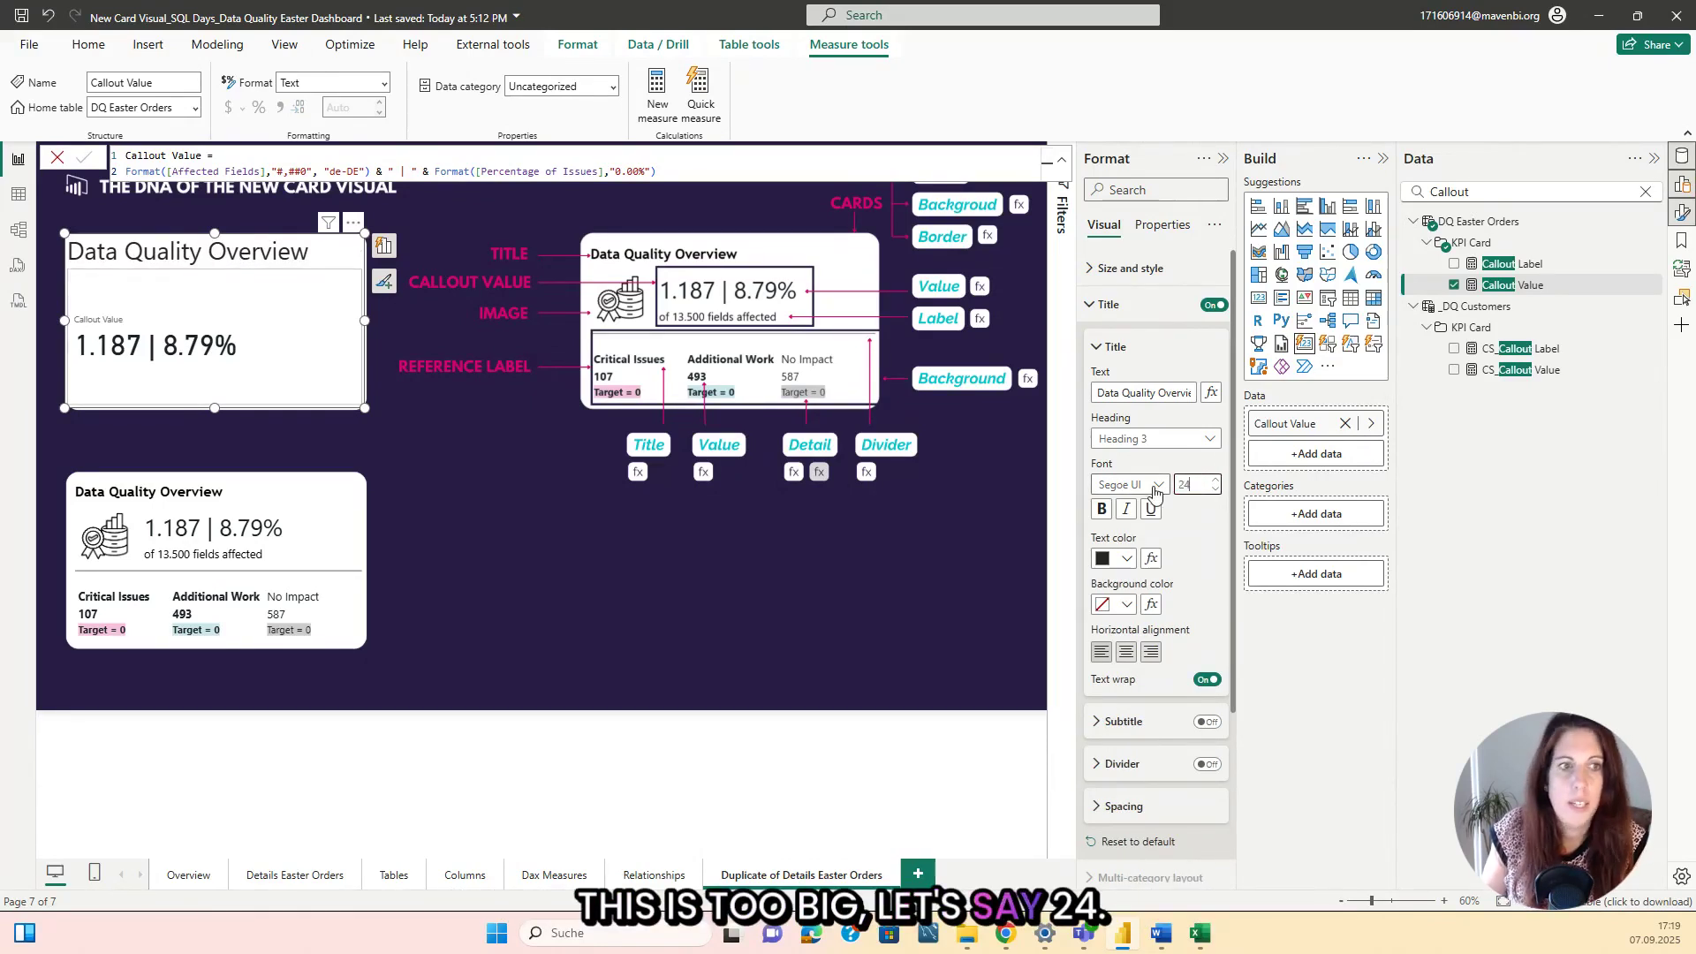
key(Return)
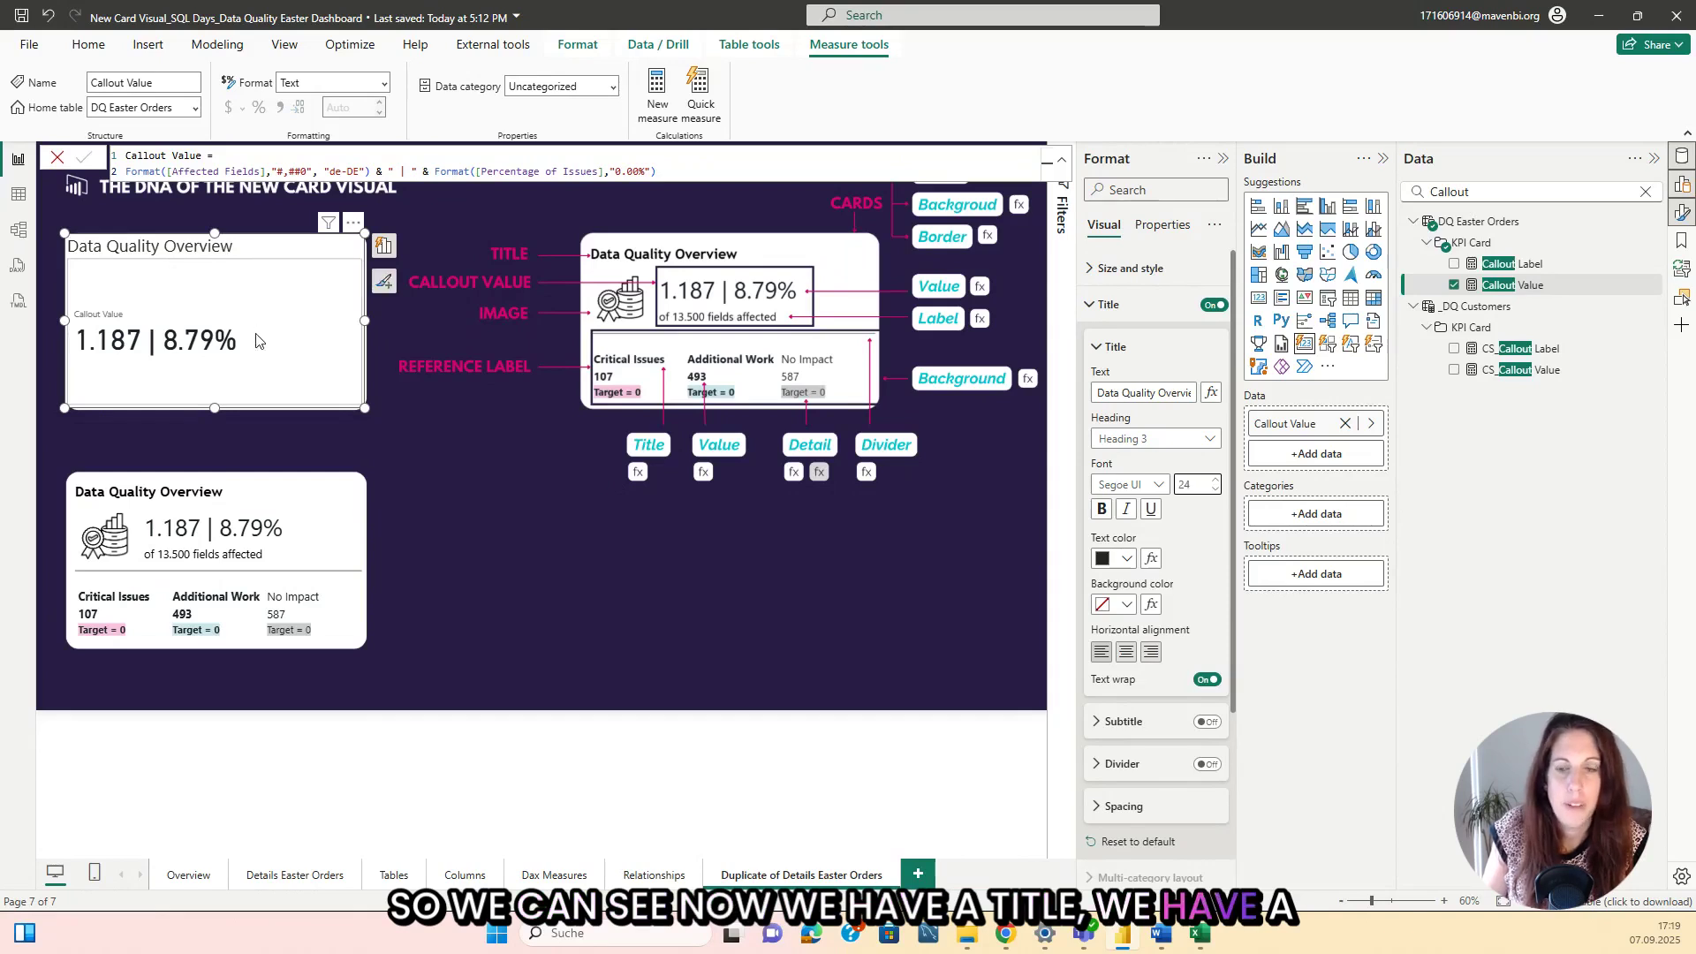
click(1091, 306)
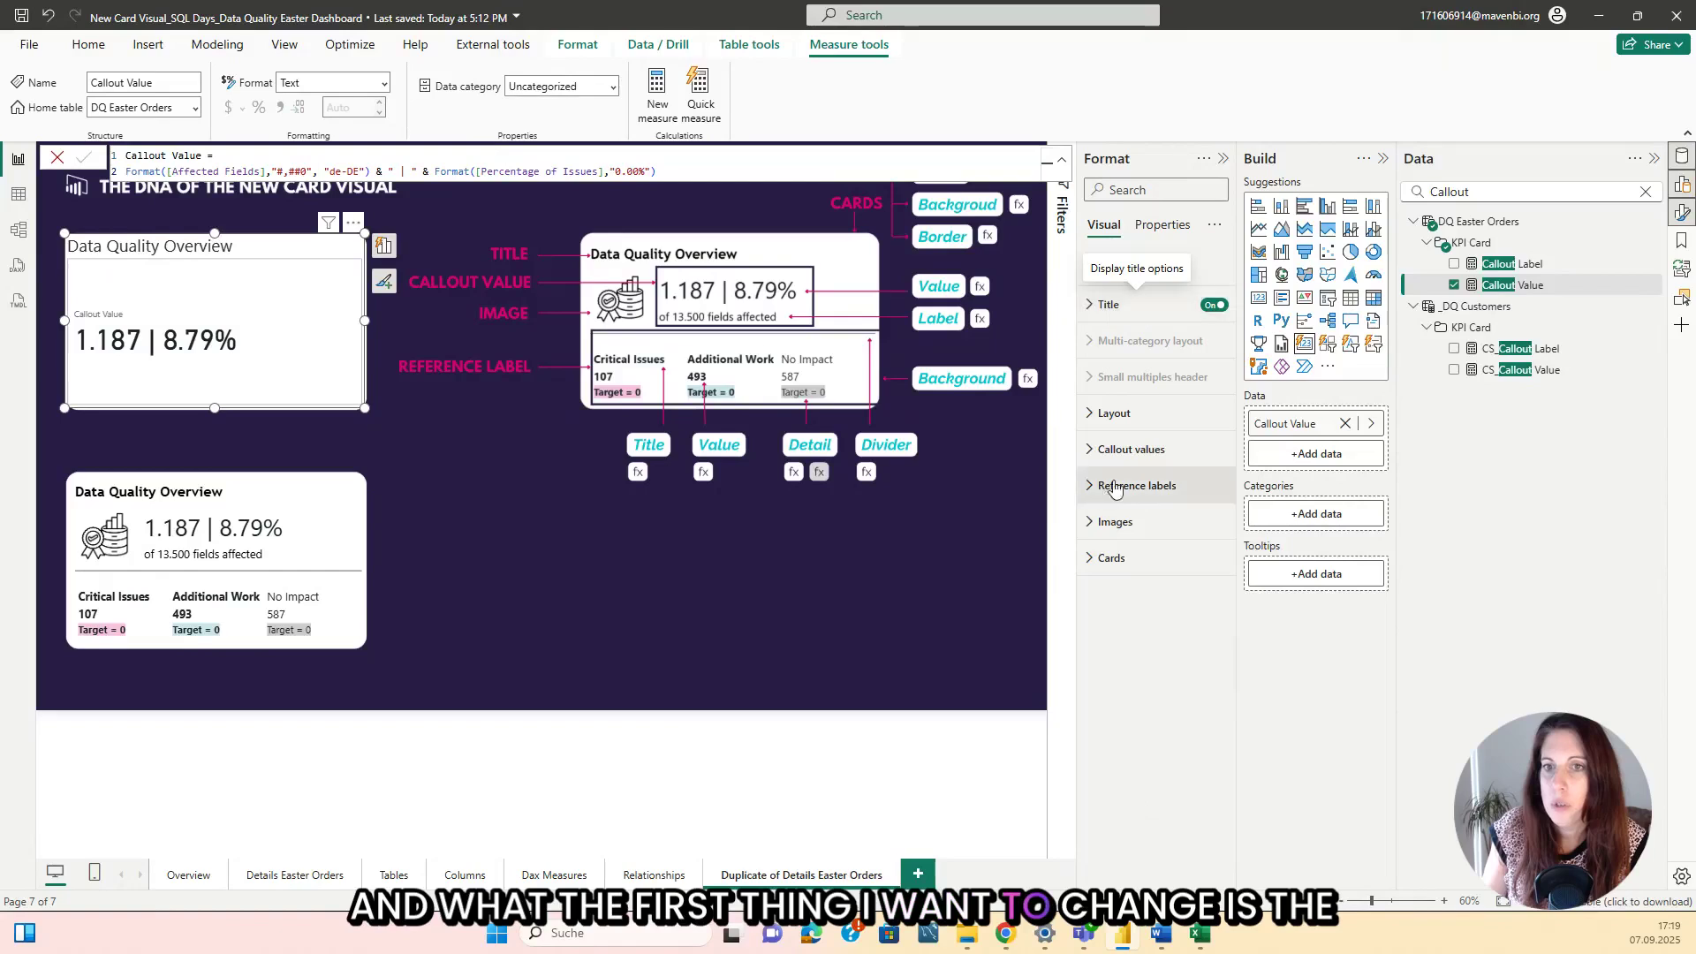
Set the visual's padding to 20 px at the top and bottom and 15 px on the left and right.
scroll(1089, 305, up, 1)
click(1091, 271)
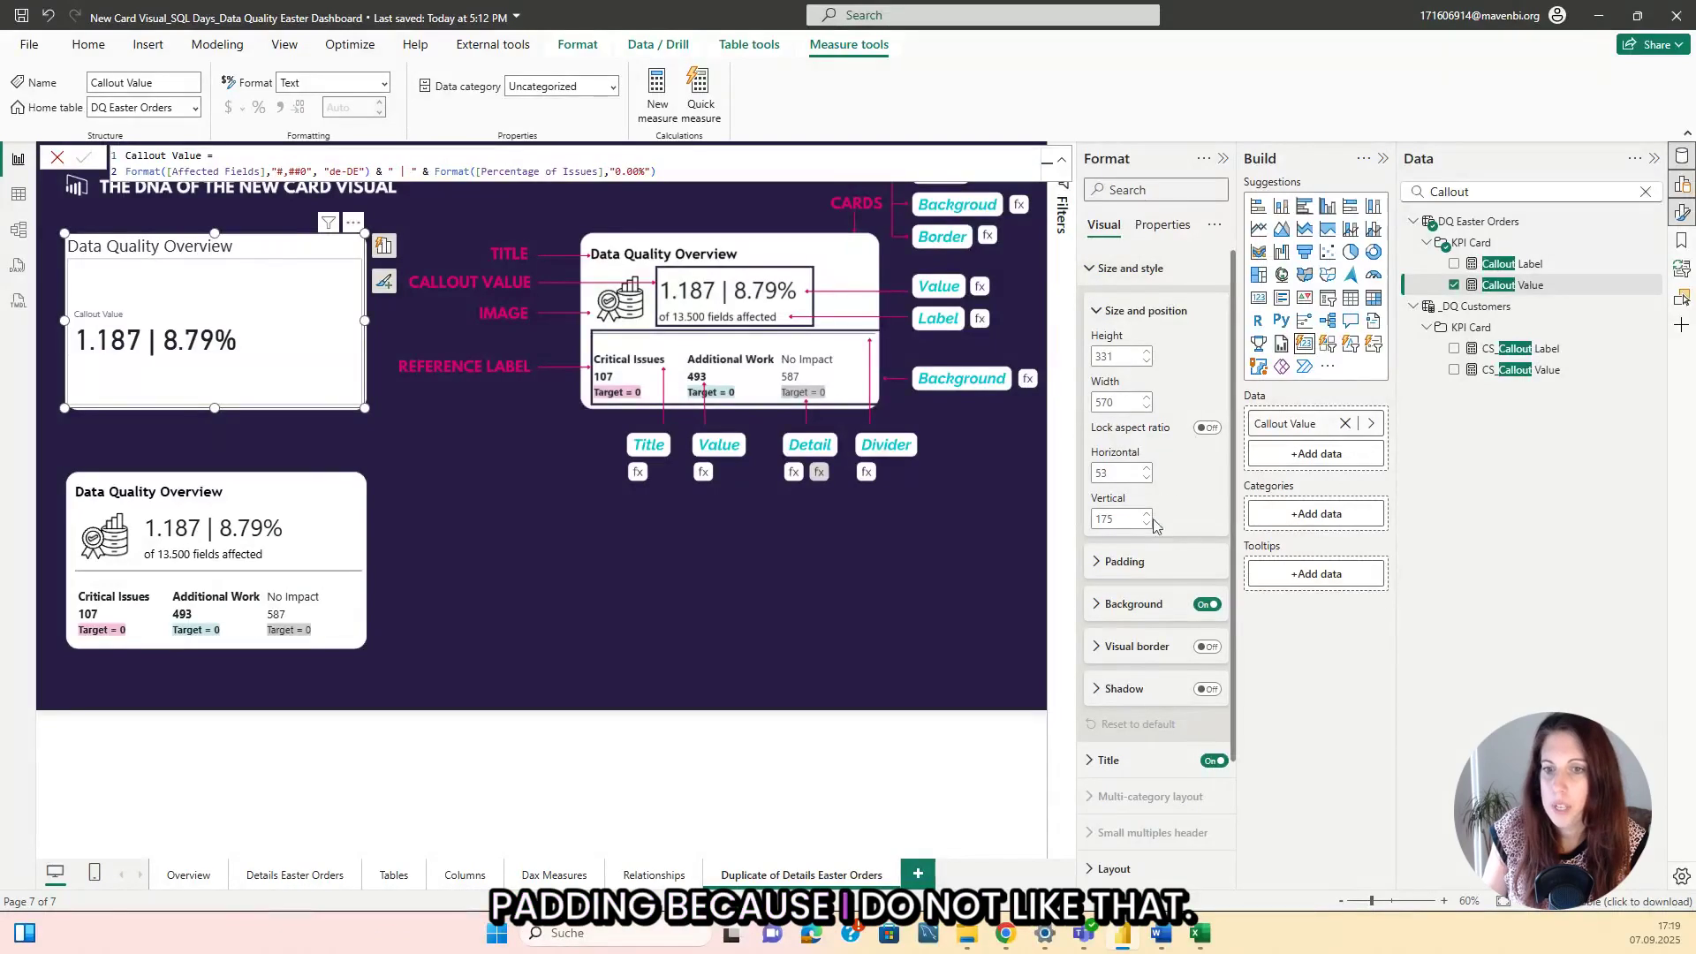
click(1120, 562)
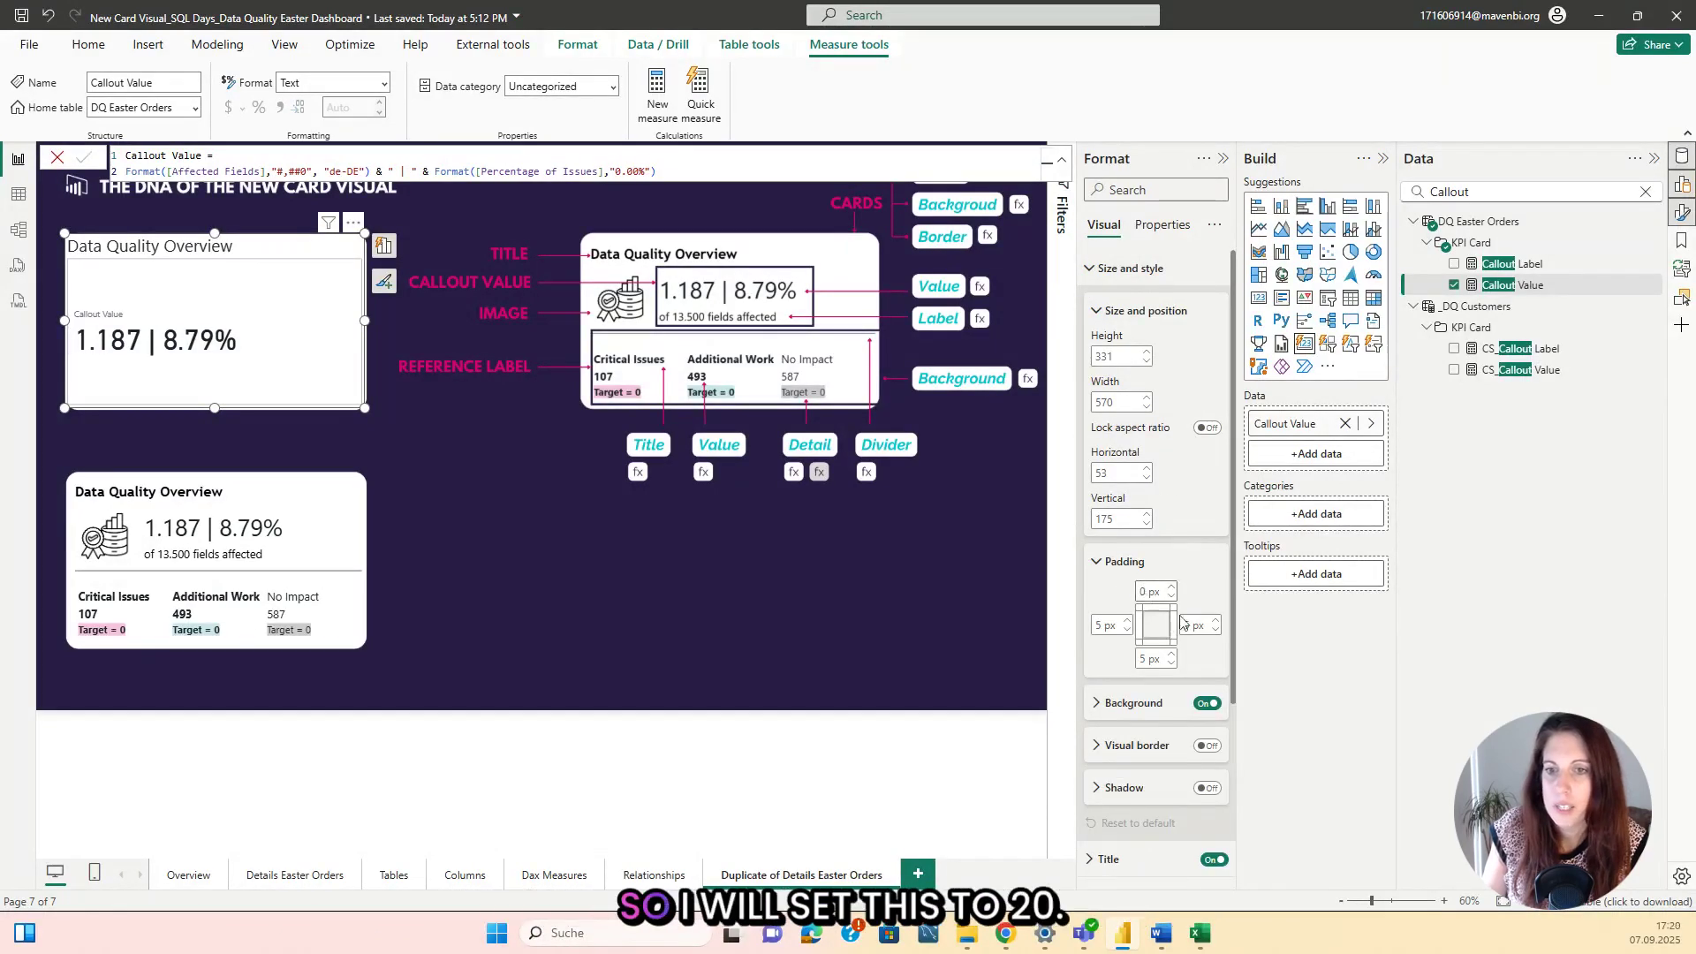
click(1141, 590)
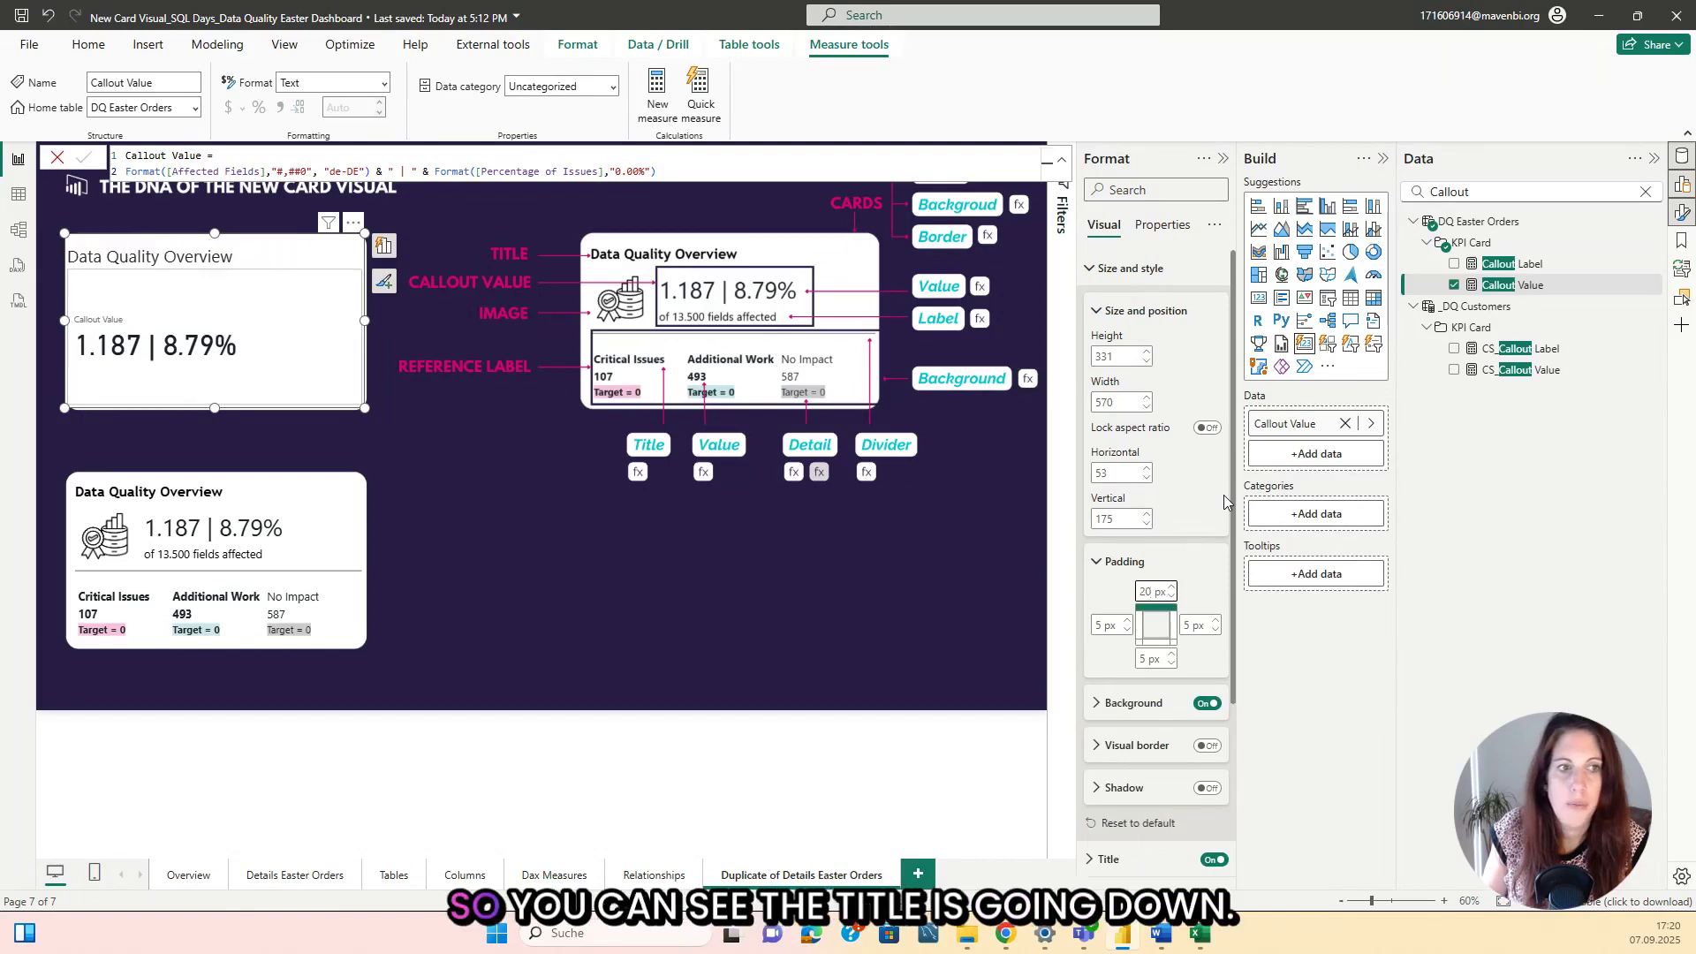
click(1103, 625)
text(15)
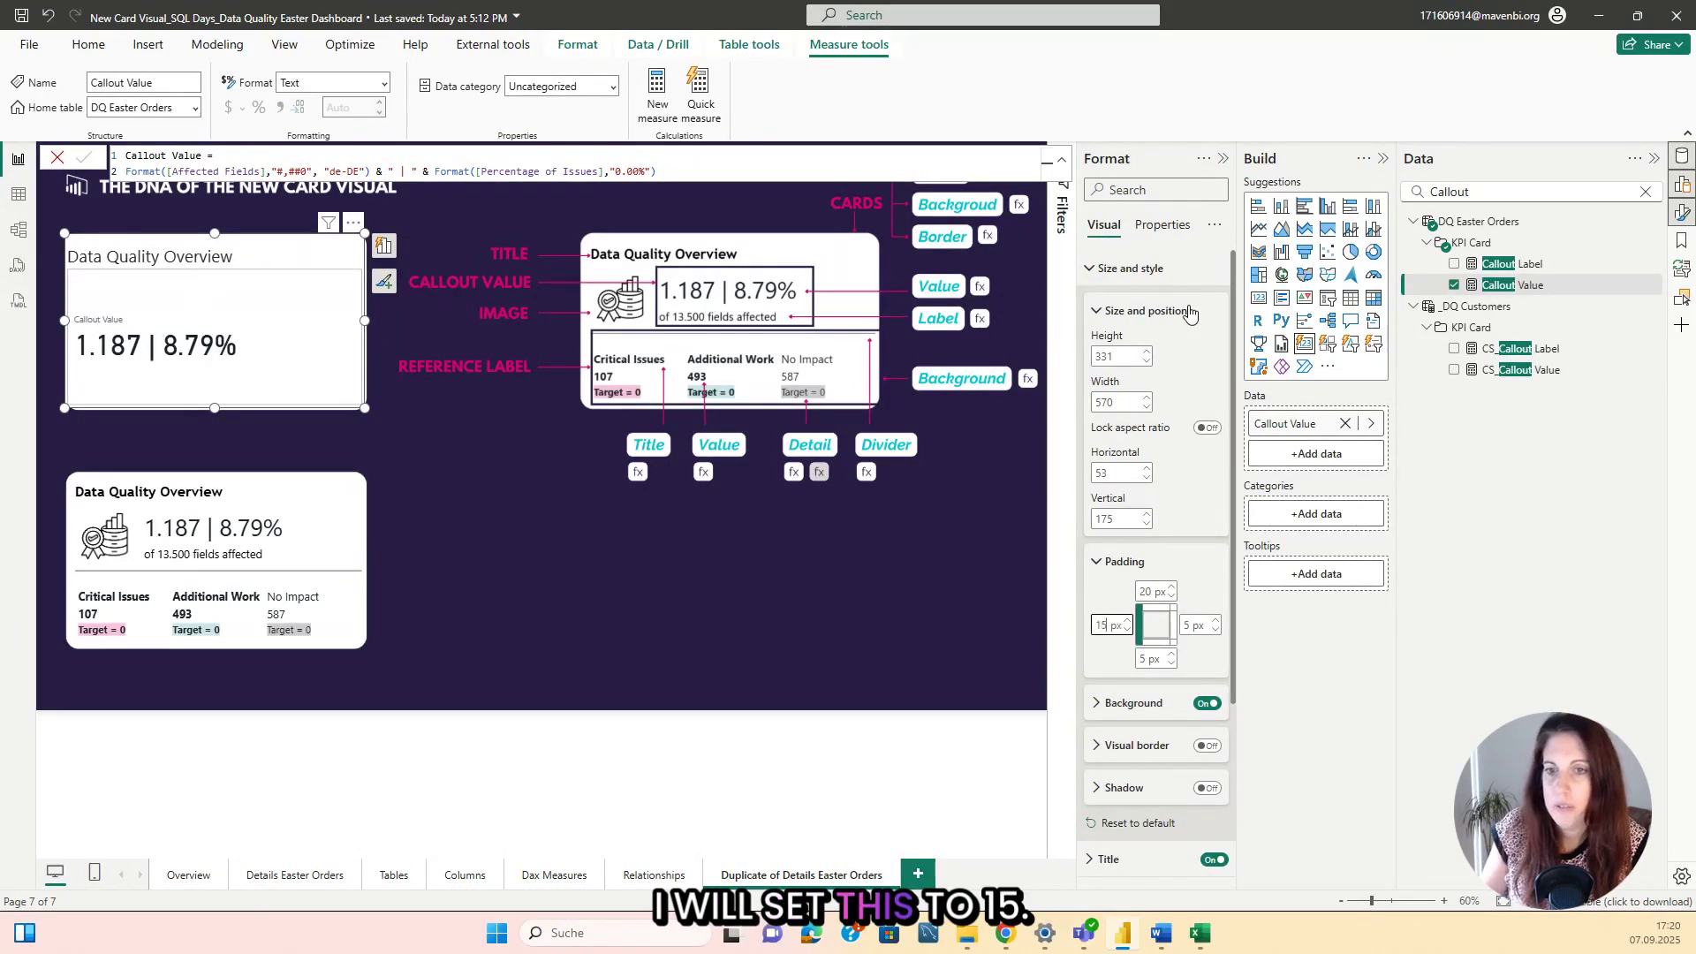
click(1195, 626)
text(15)
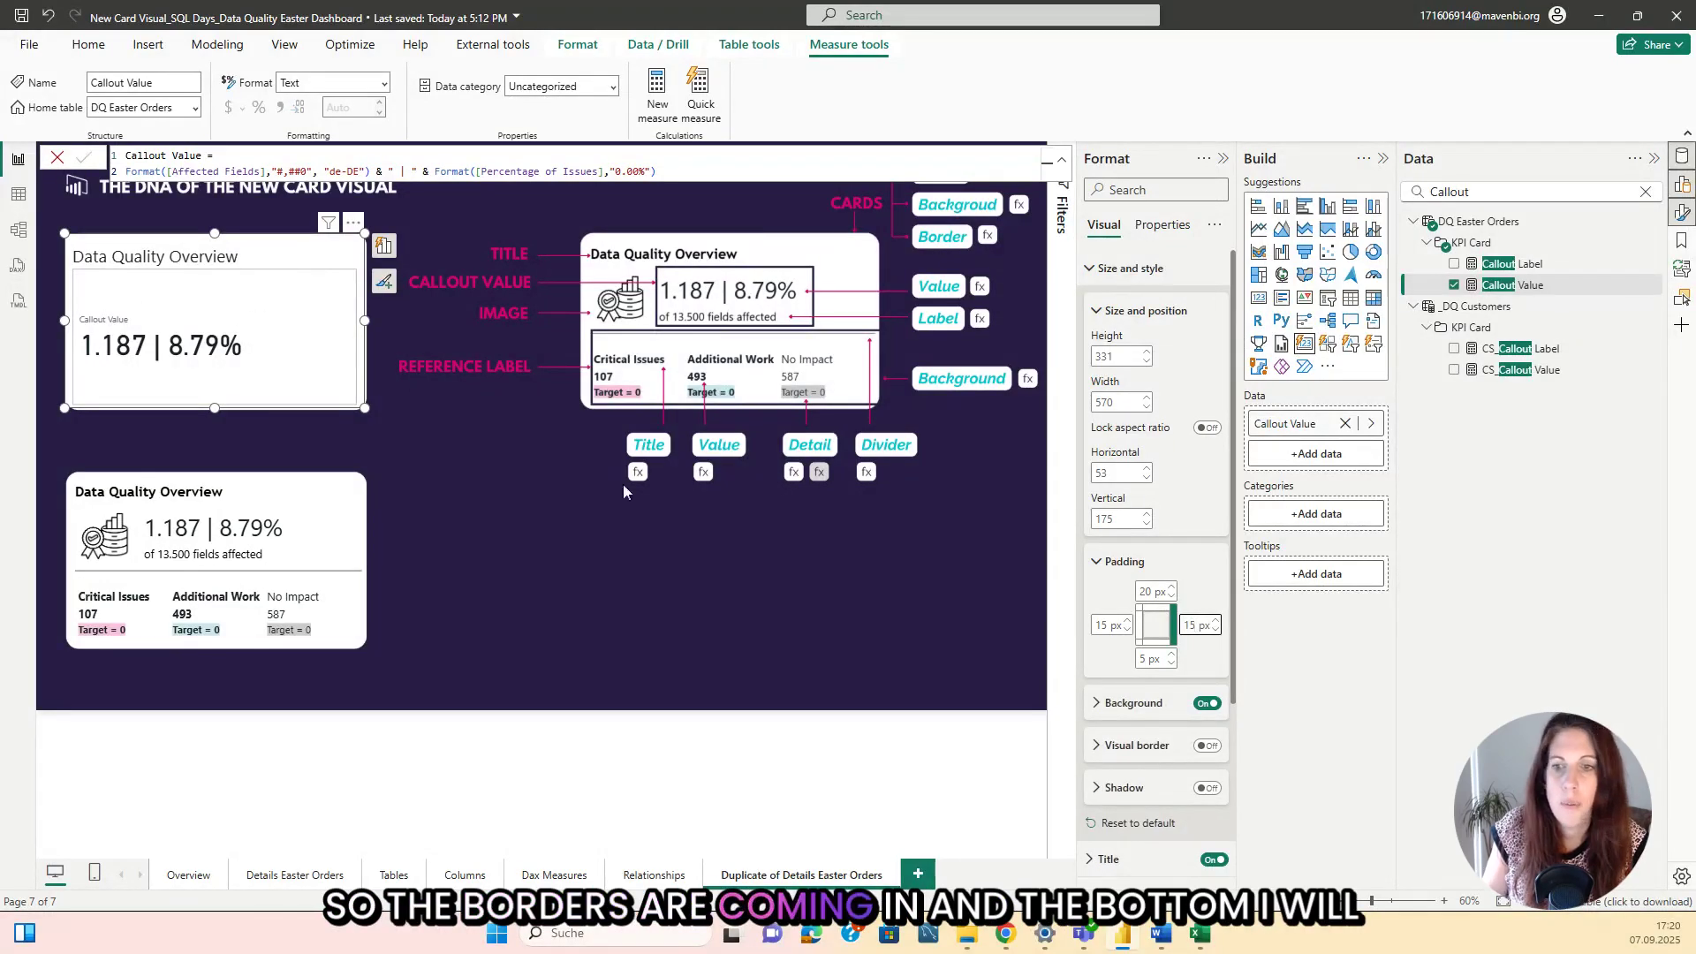
click(1145, 660)
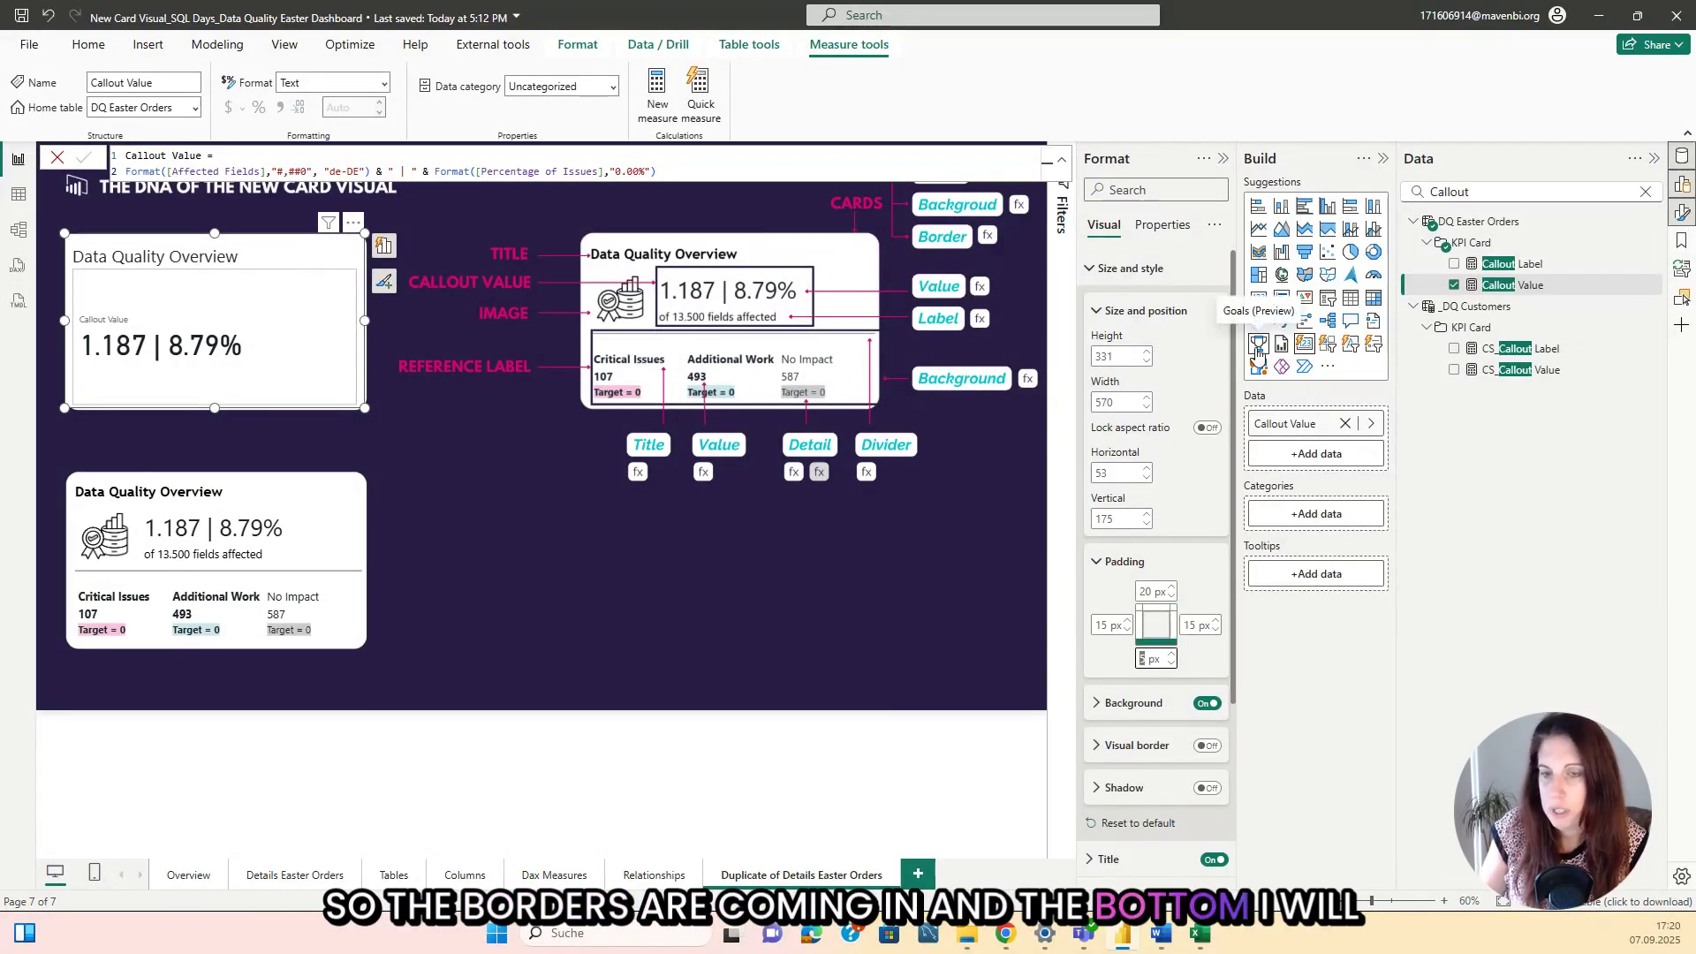
text(20)
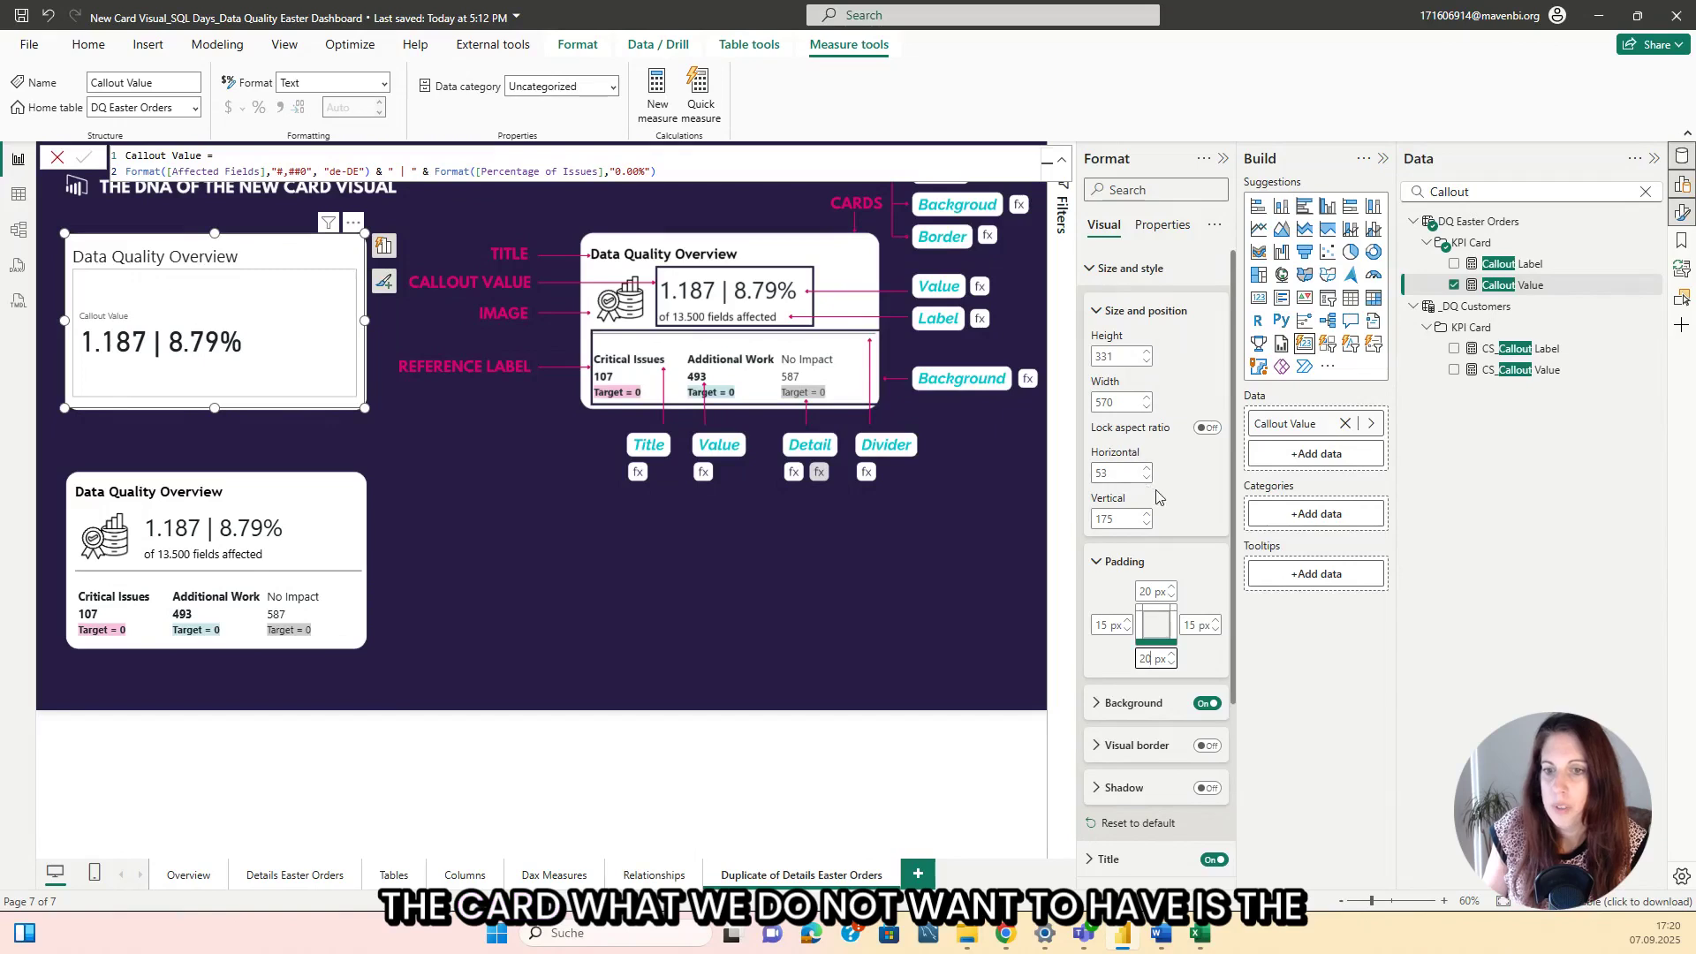
Turn off the background of the whole visual in its size and style settings.
click(1206, 706)
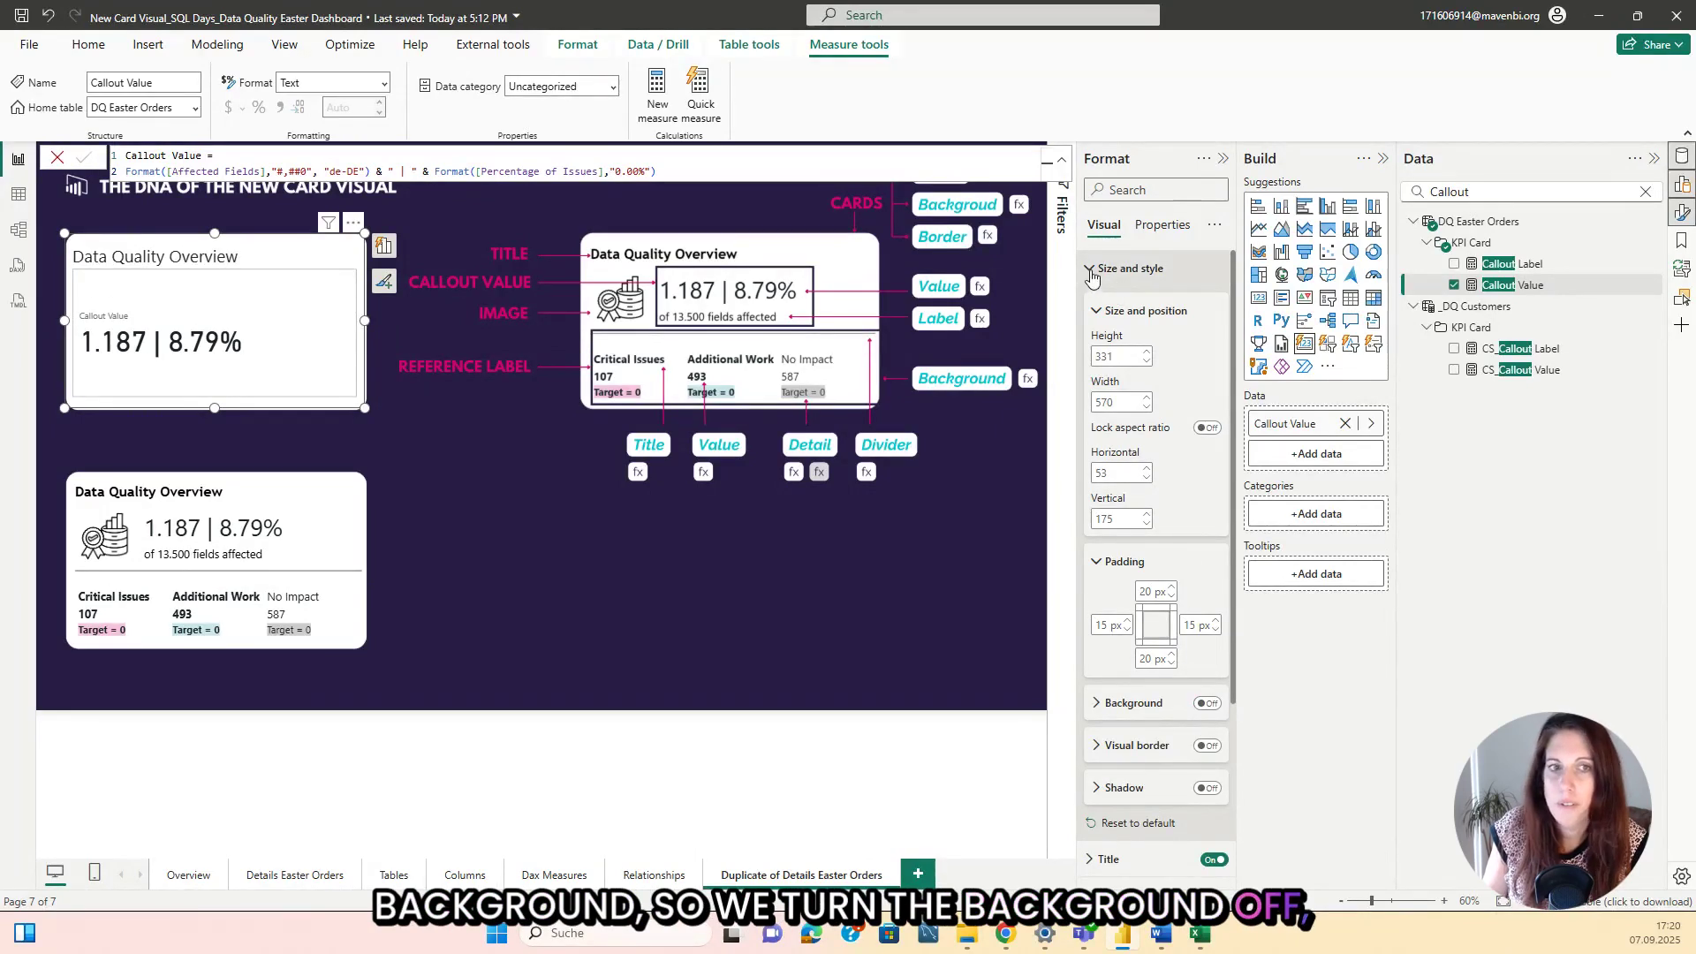
mouse_move(364, 320)
mouse_down()
mouse_move(410, 322)
mouse_move(369, 320)
mouse_up()
scroll(1131, 618, down, 5)
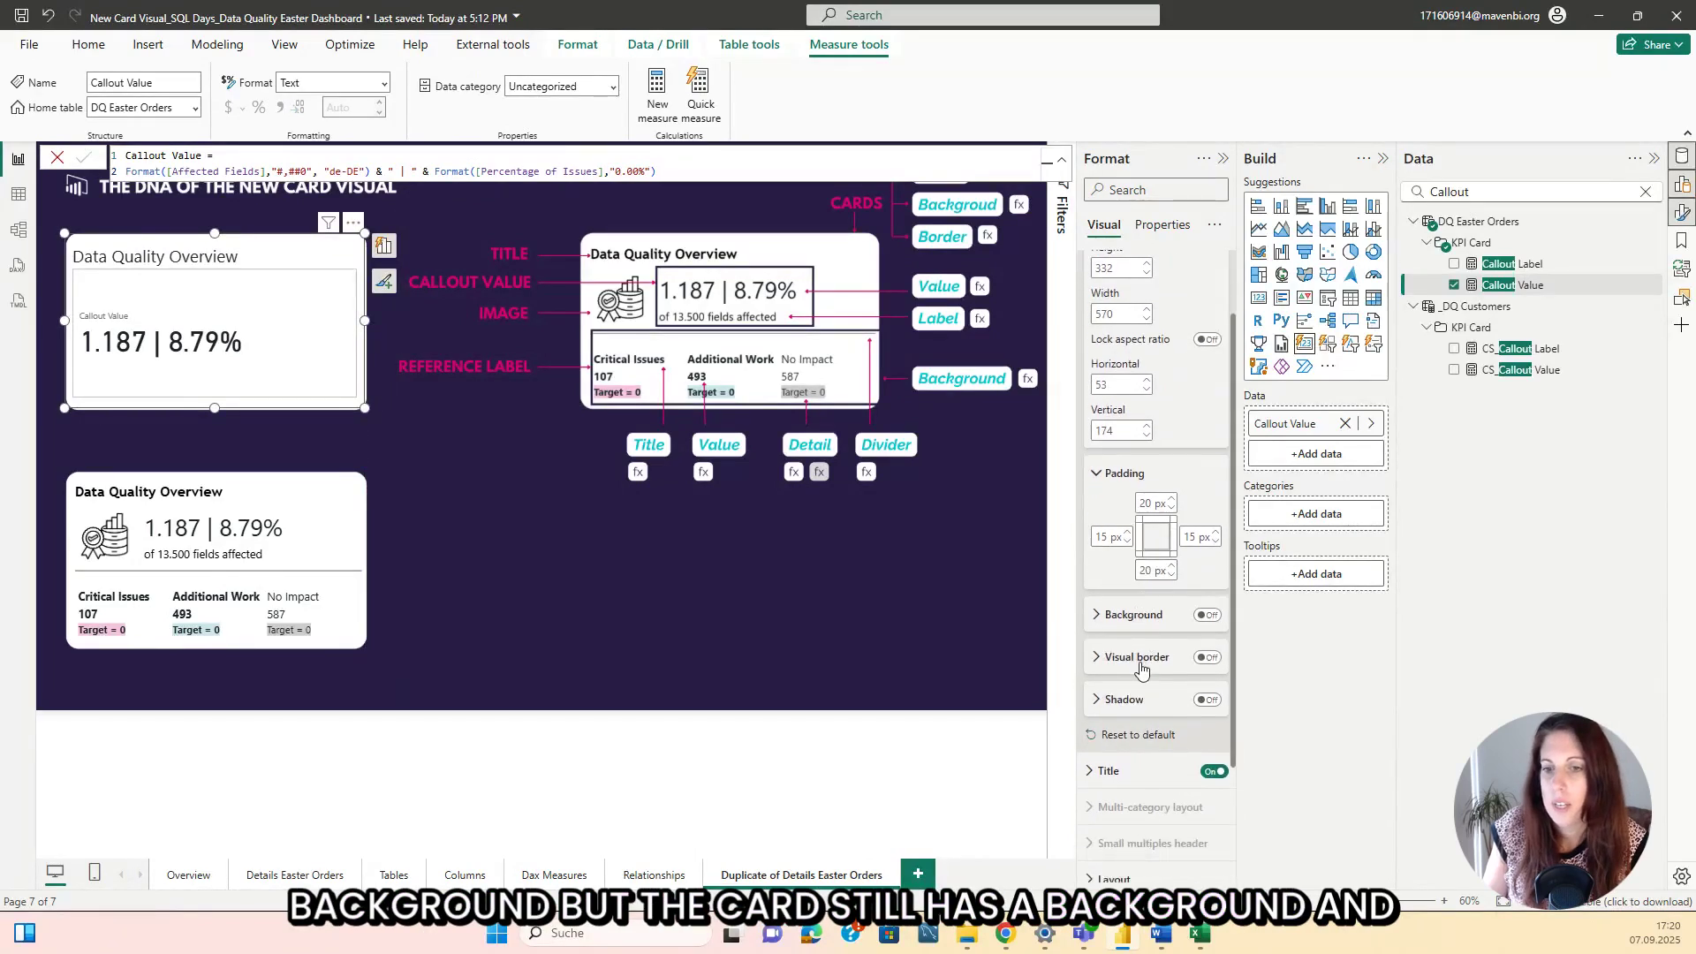
click(929, 302)
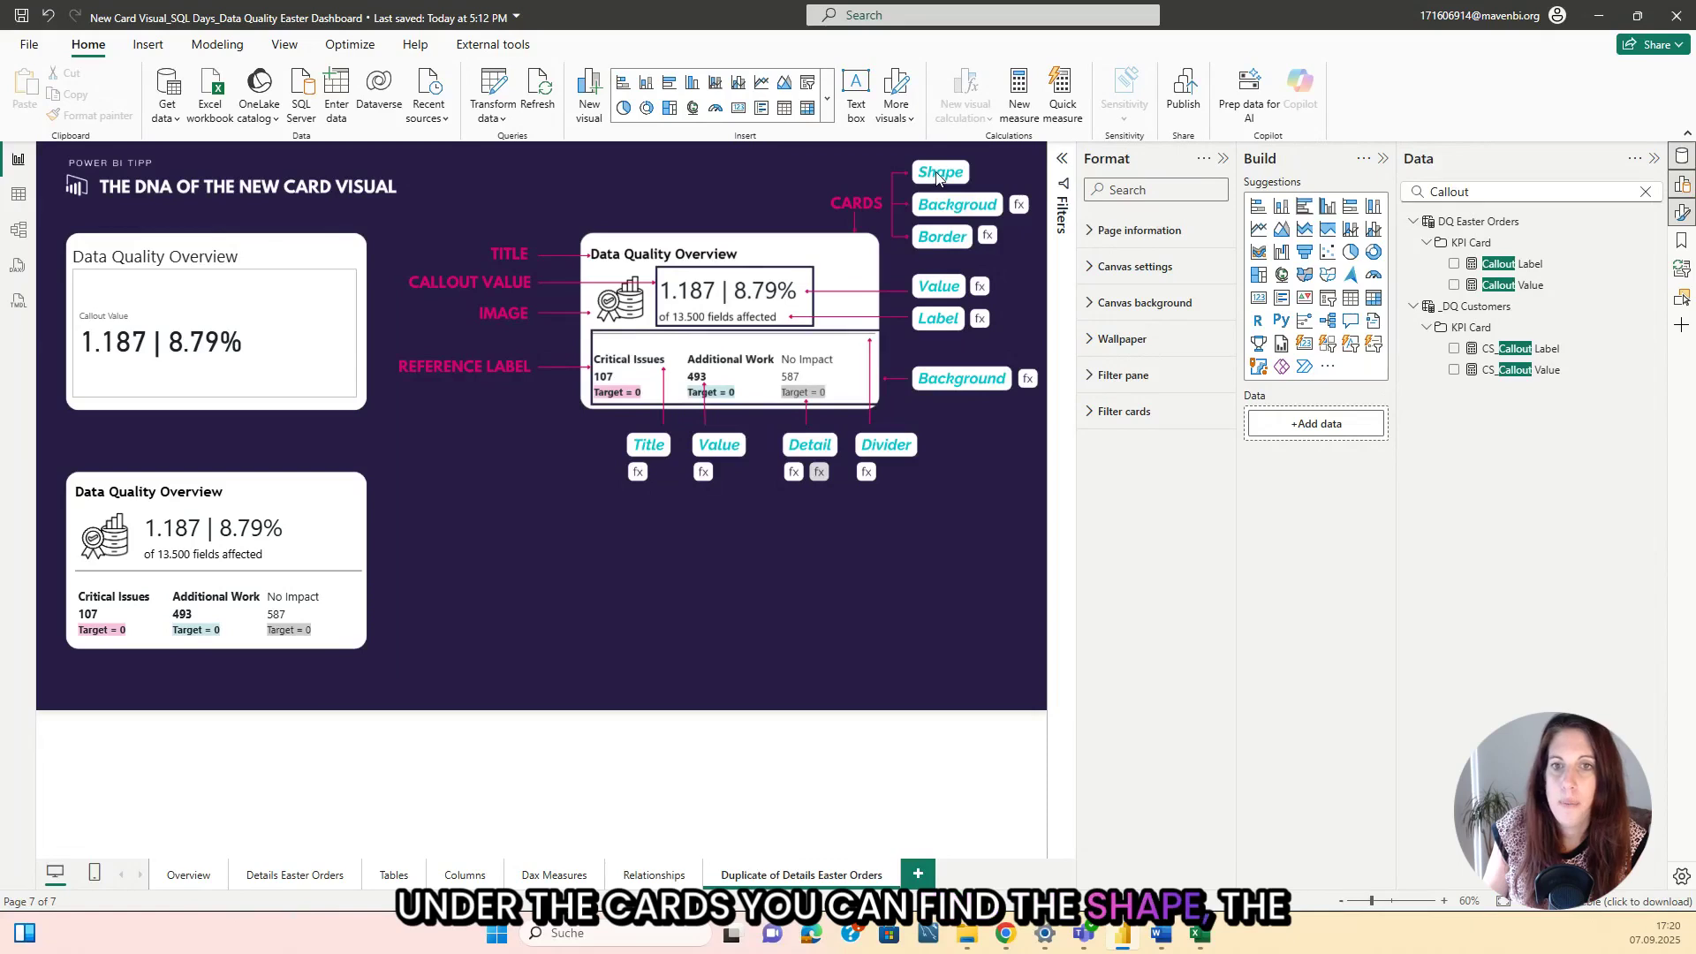
Turn off the inner card's background in the Cards settings of the new card visual.
click(324, 262)
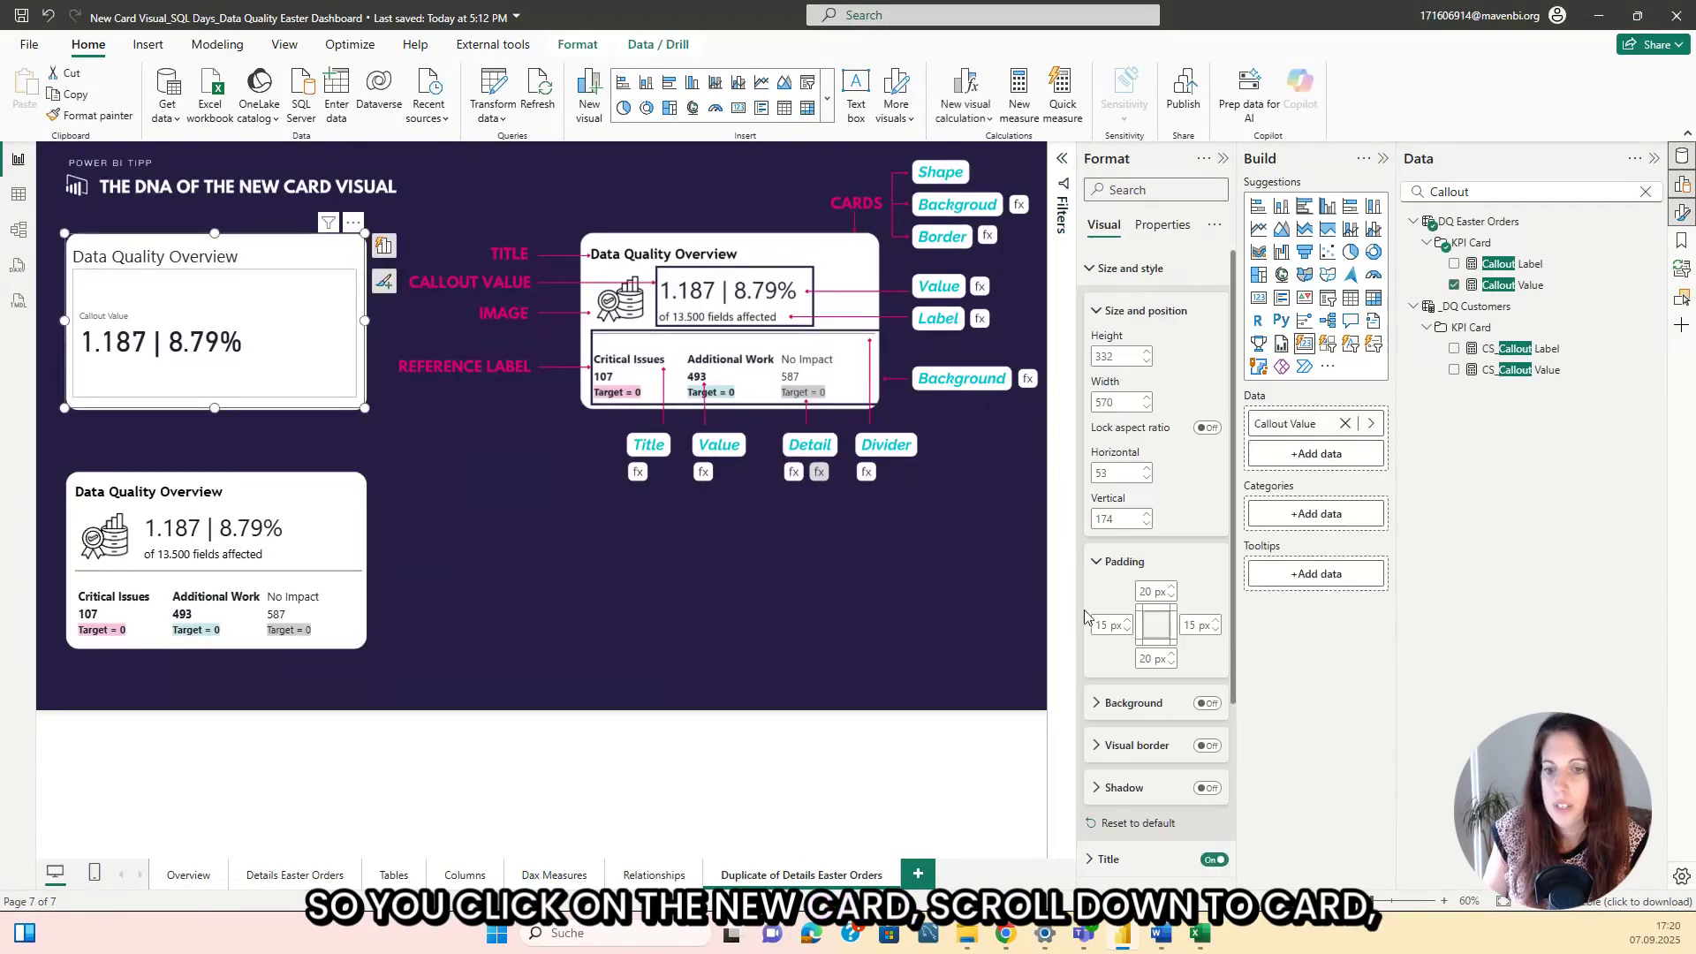
scroll(1161, 643, down, 3)
scroll(1187, 660, down, 2)
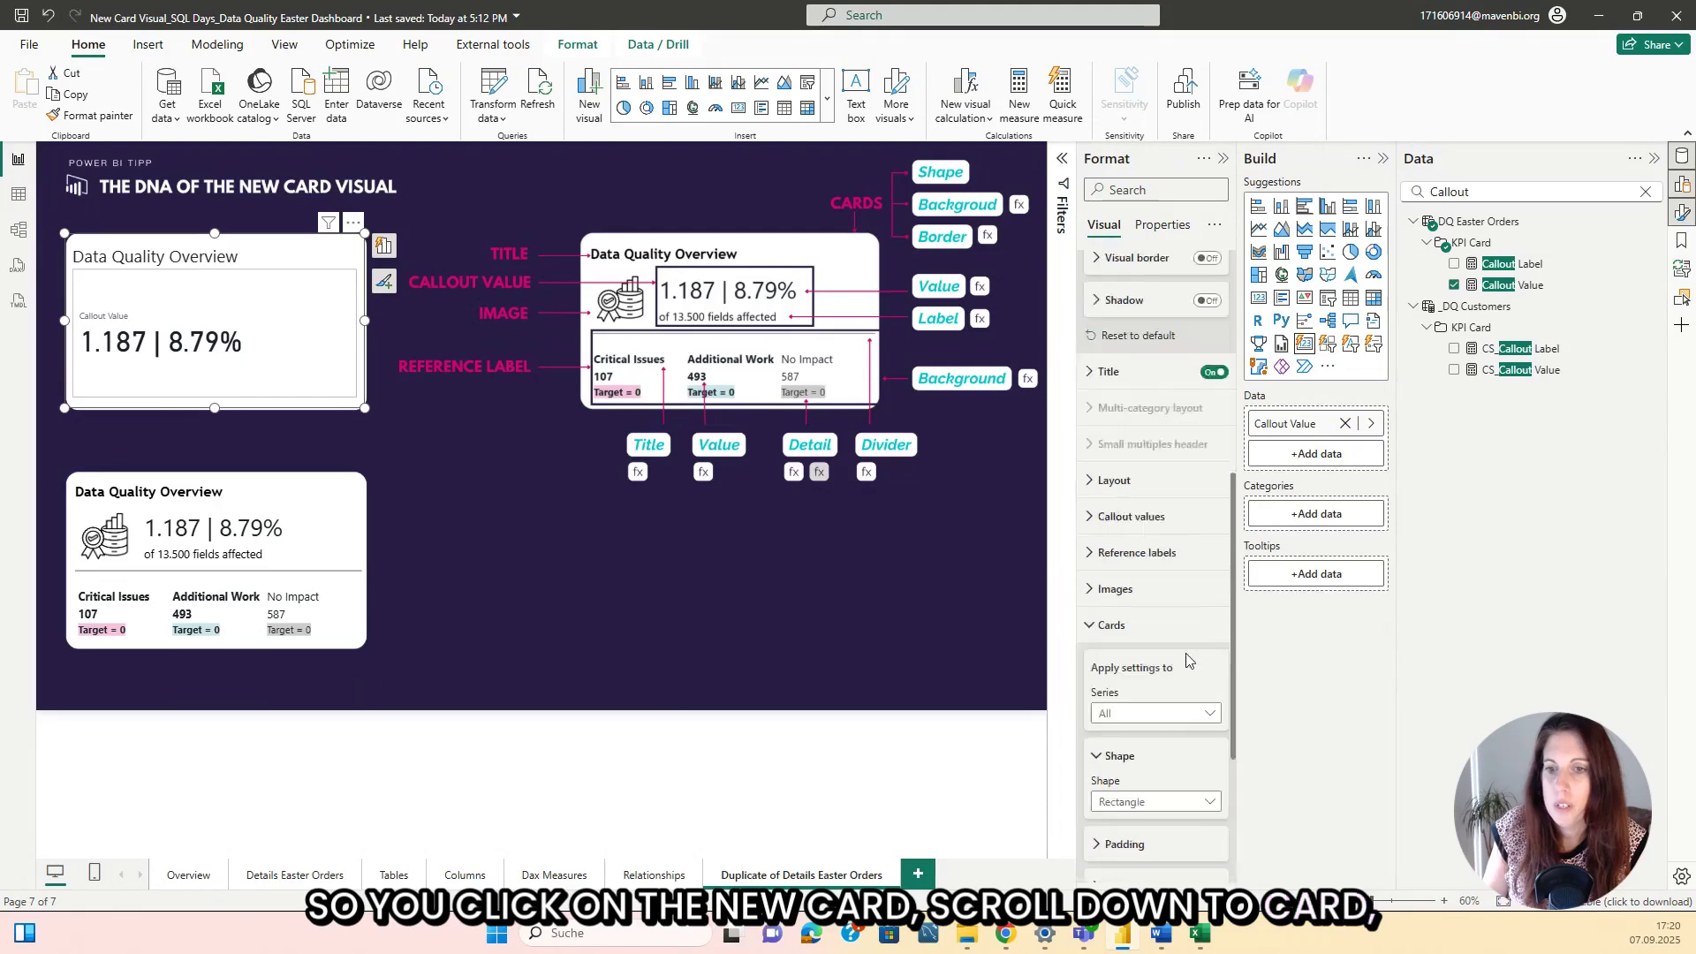
scroll(1186, 660, down, 3)
click(1206, 660)
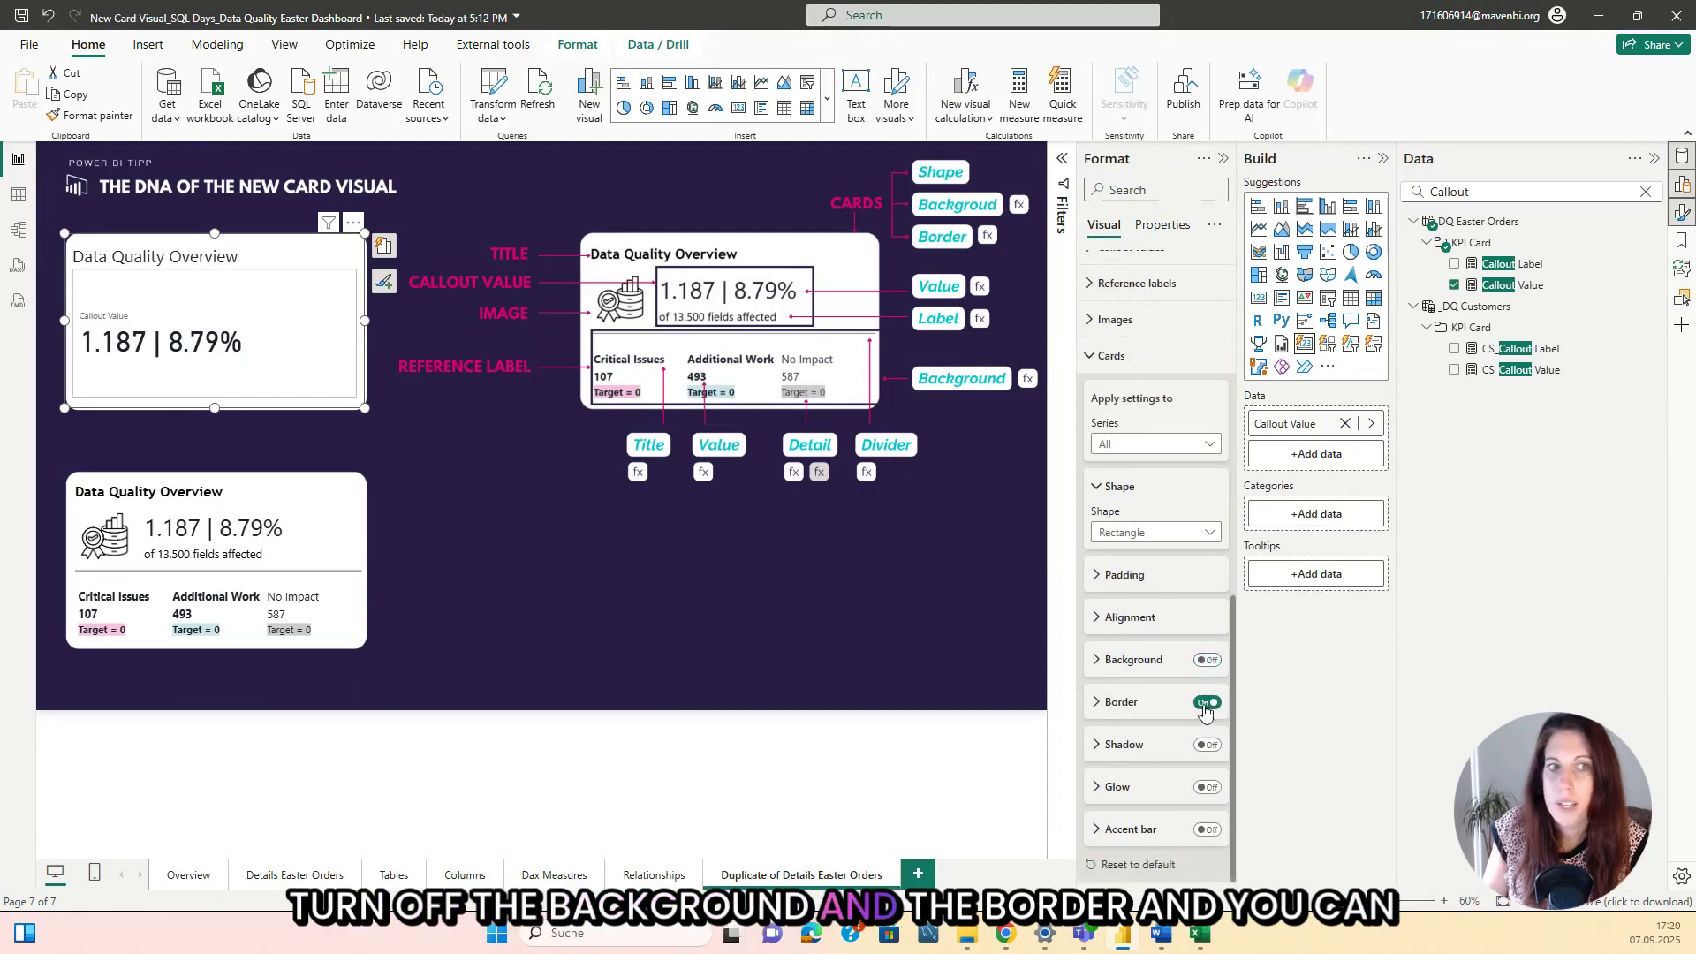
Turn off the inner card's border in the Cards settings.
click(1207, 704)
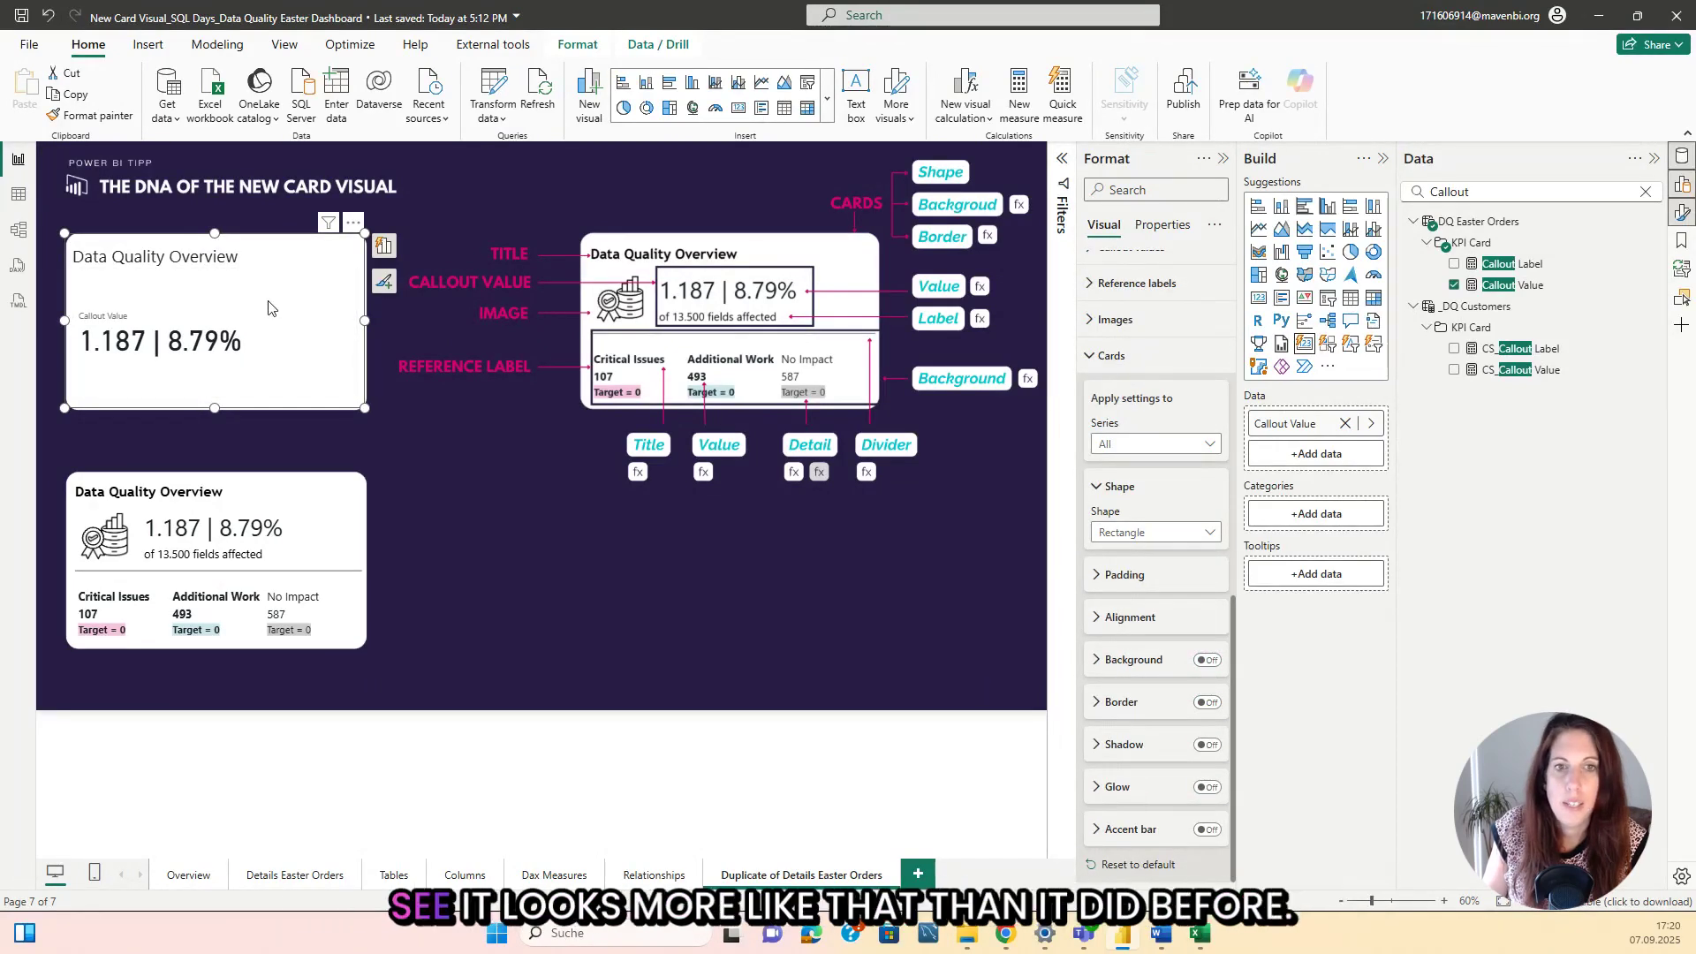
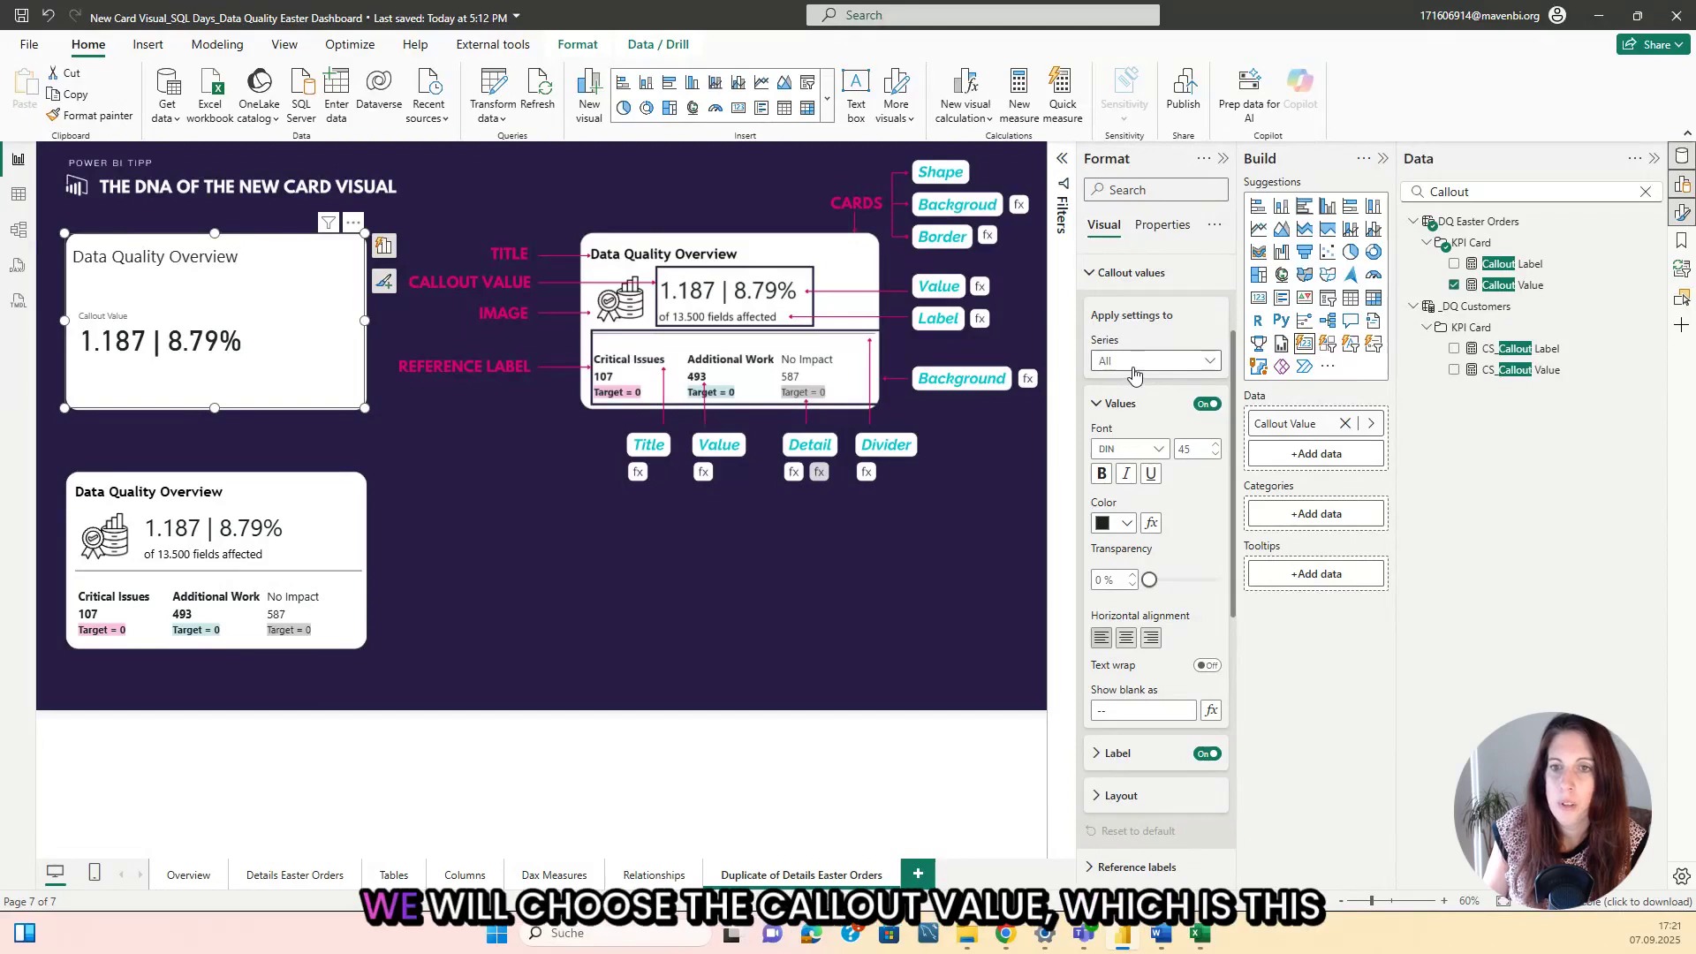
Apply the callout settings to the Callout Value series and set its value font to Segoe UI at size 30.
click(1135, 363)
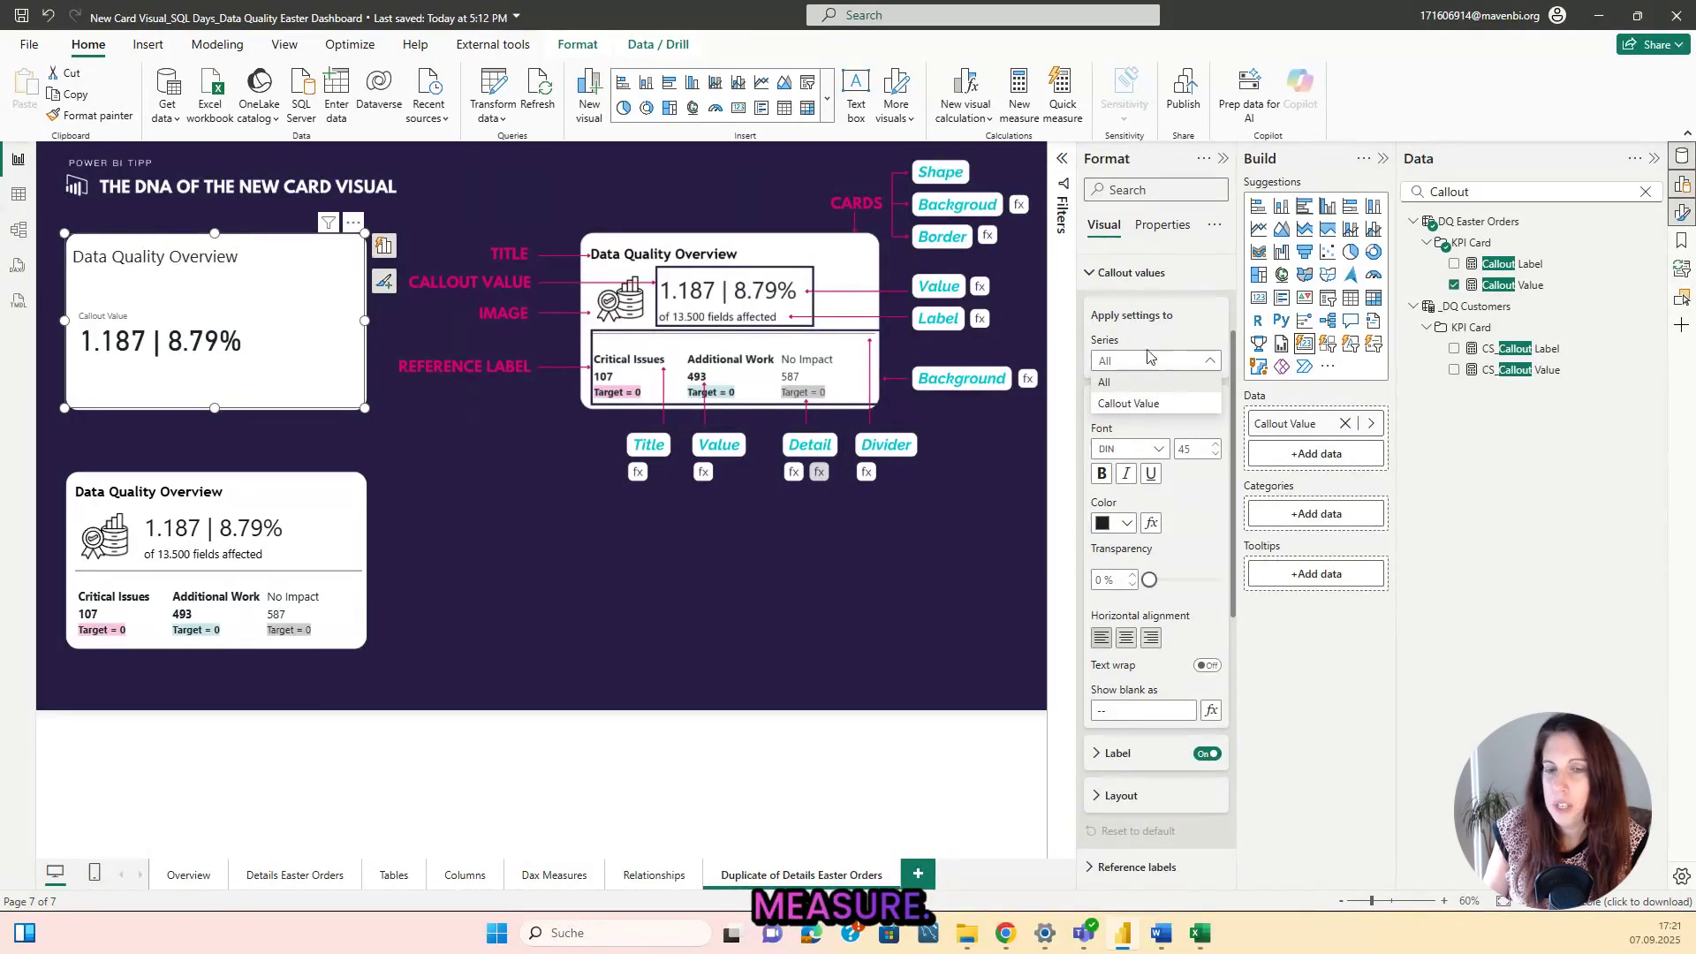
click(1136, 405)
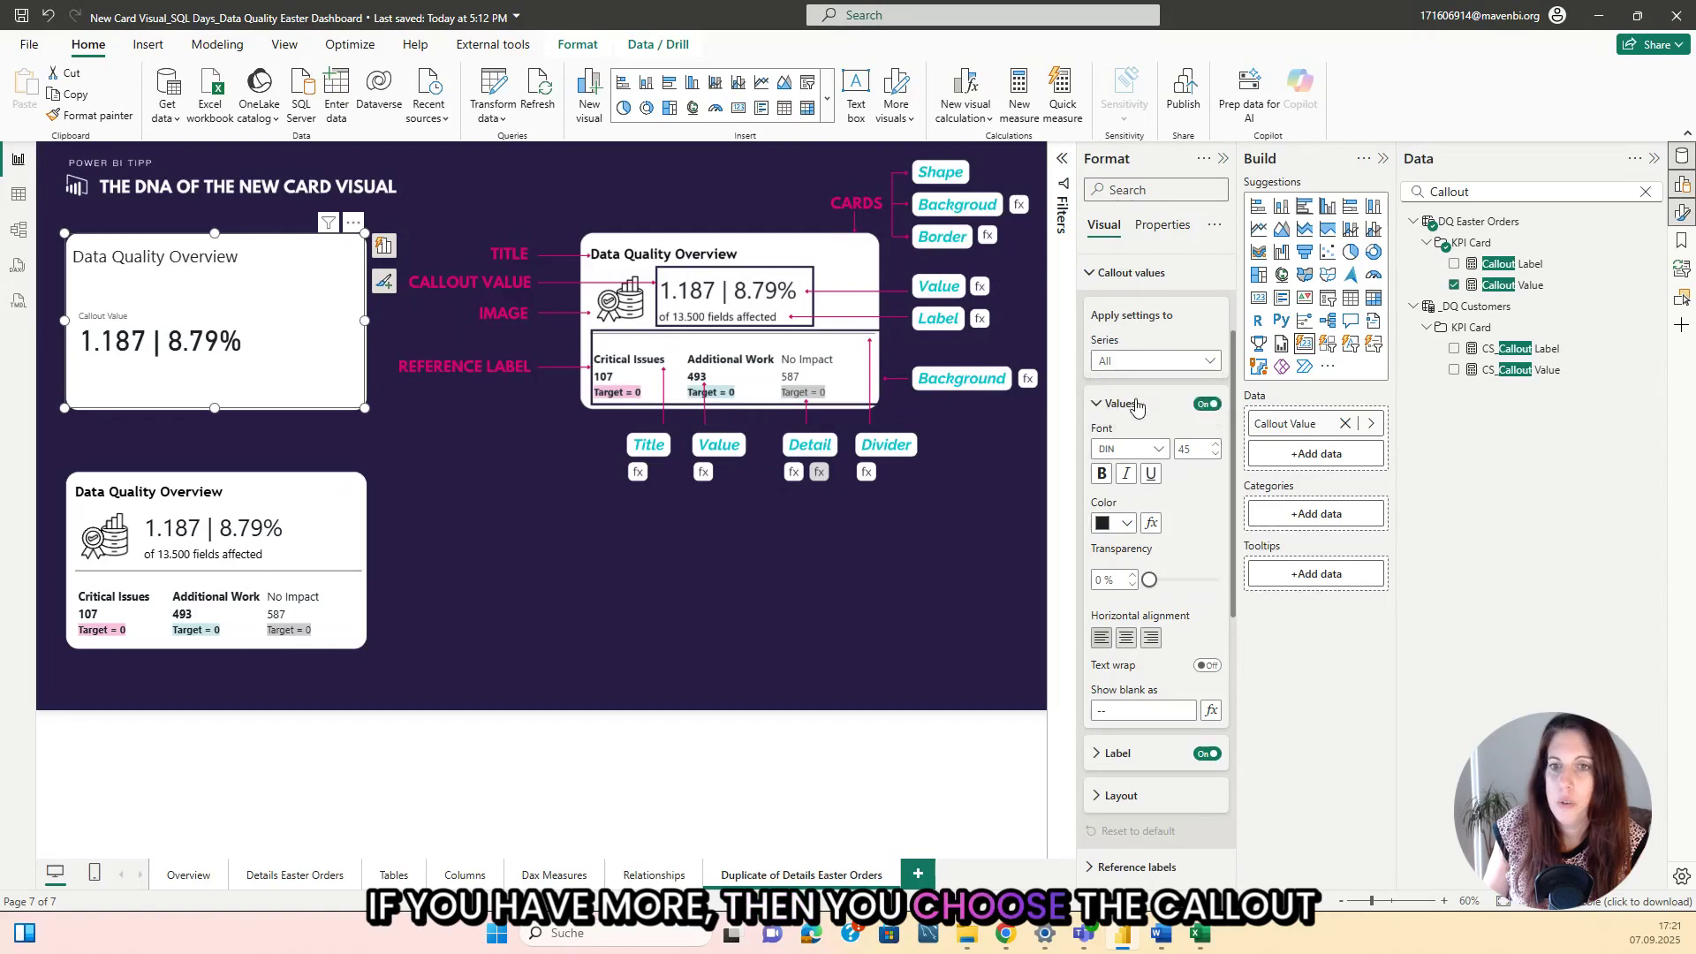
click(1158, 451)
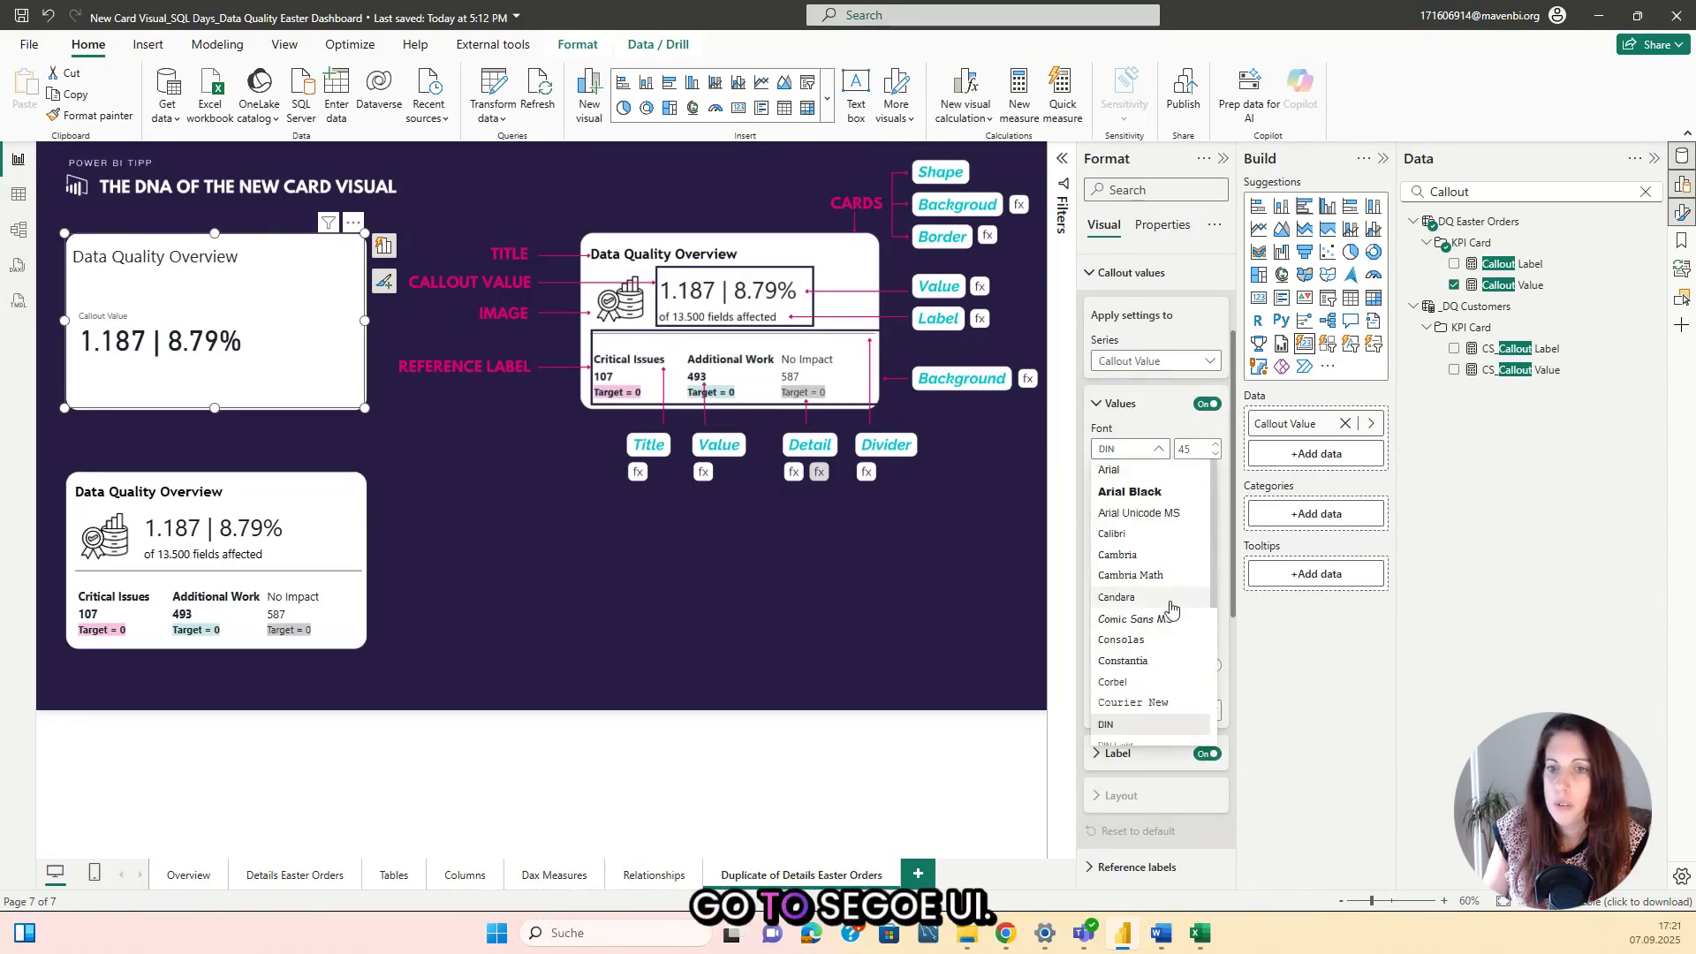
scroll(1148, 610, down, 3)
click(1140, 634)
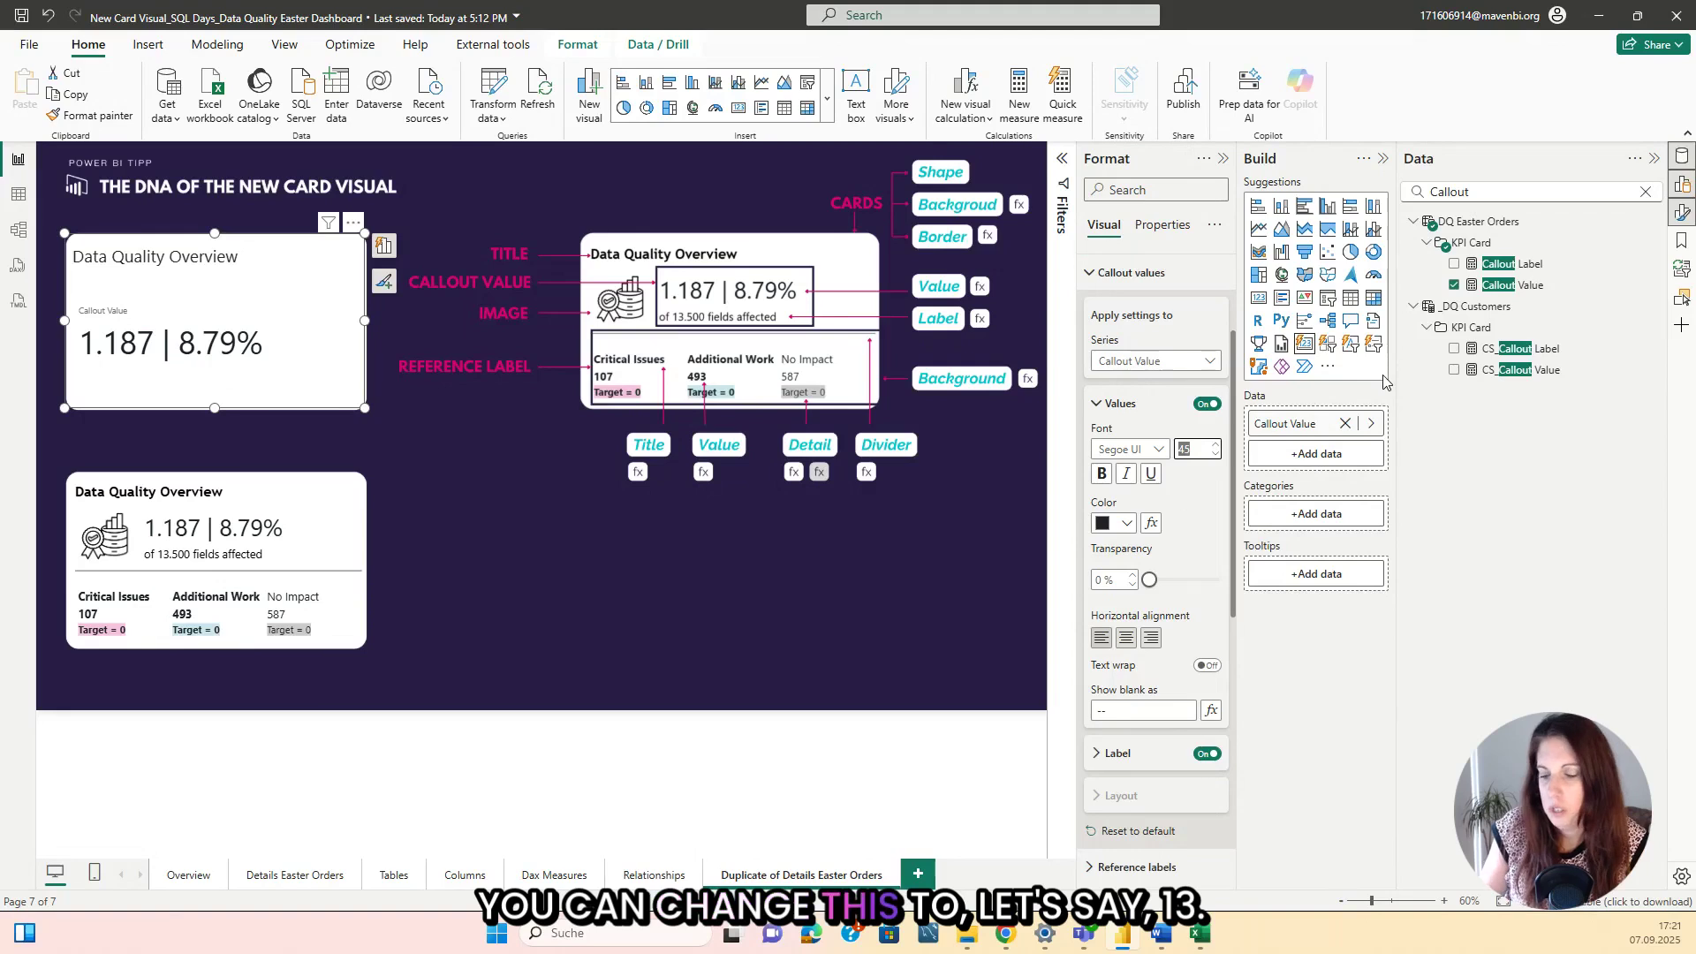
key(Return)
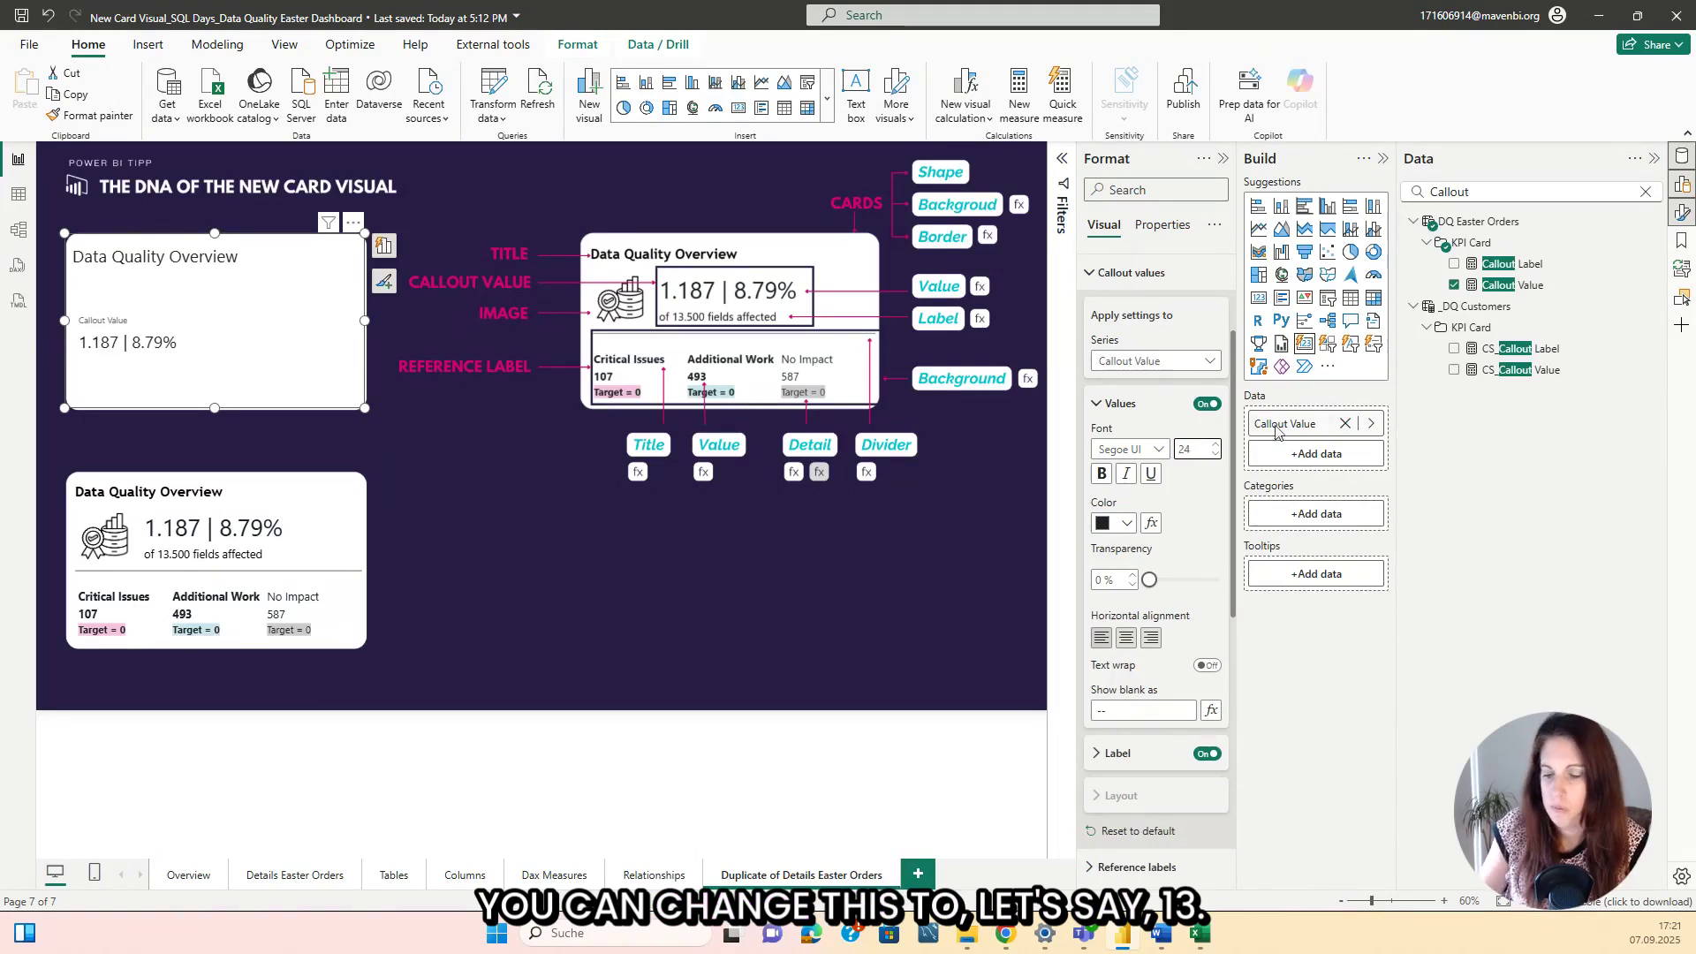
Set the callout label's font size to 14 and its position to Below Value.
scroll(1153, 574, down, 3)
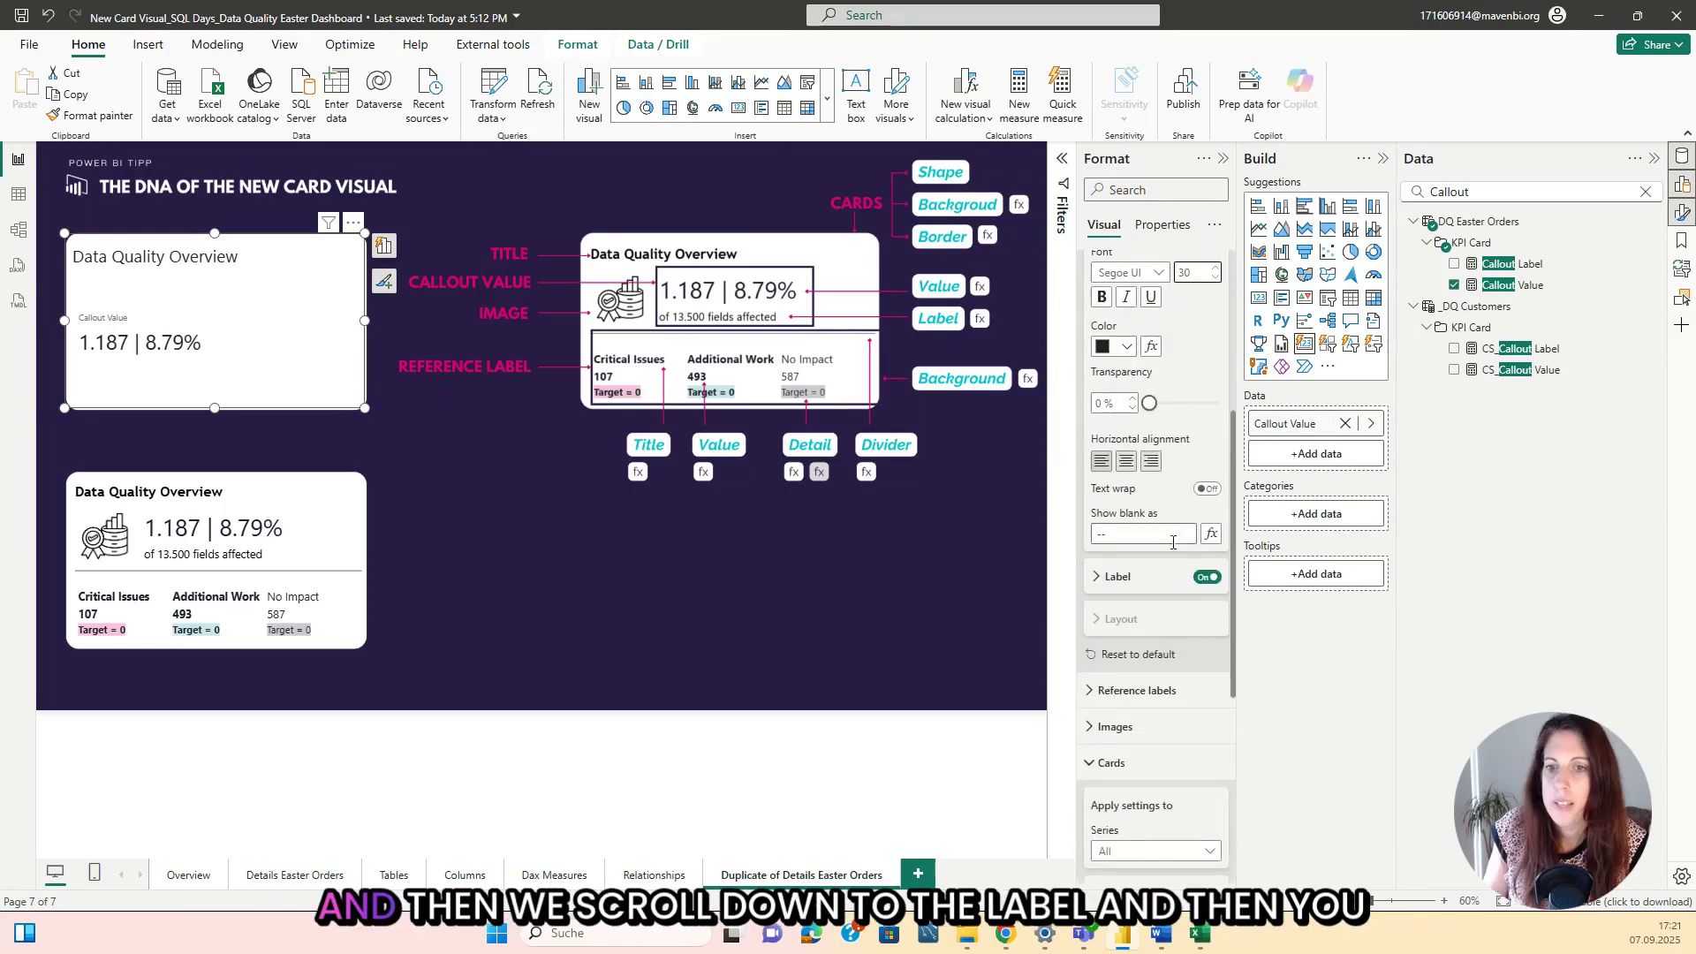
click(1151, 557)
scroll(1151, 559, down, 2)
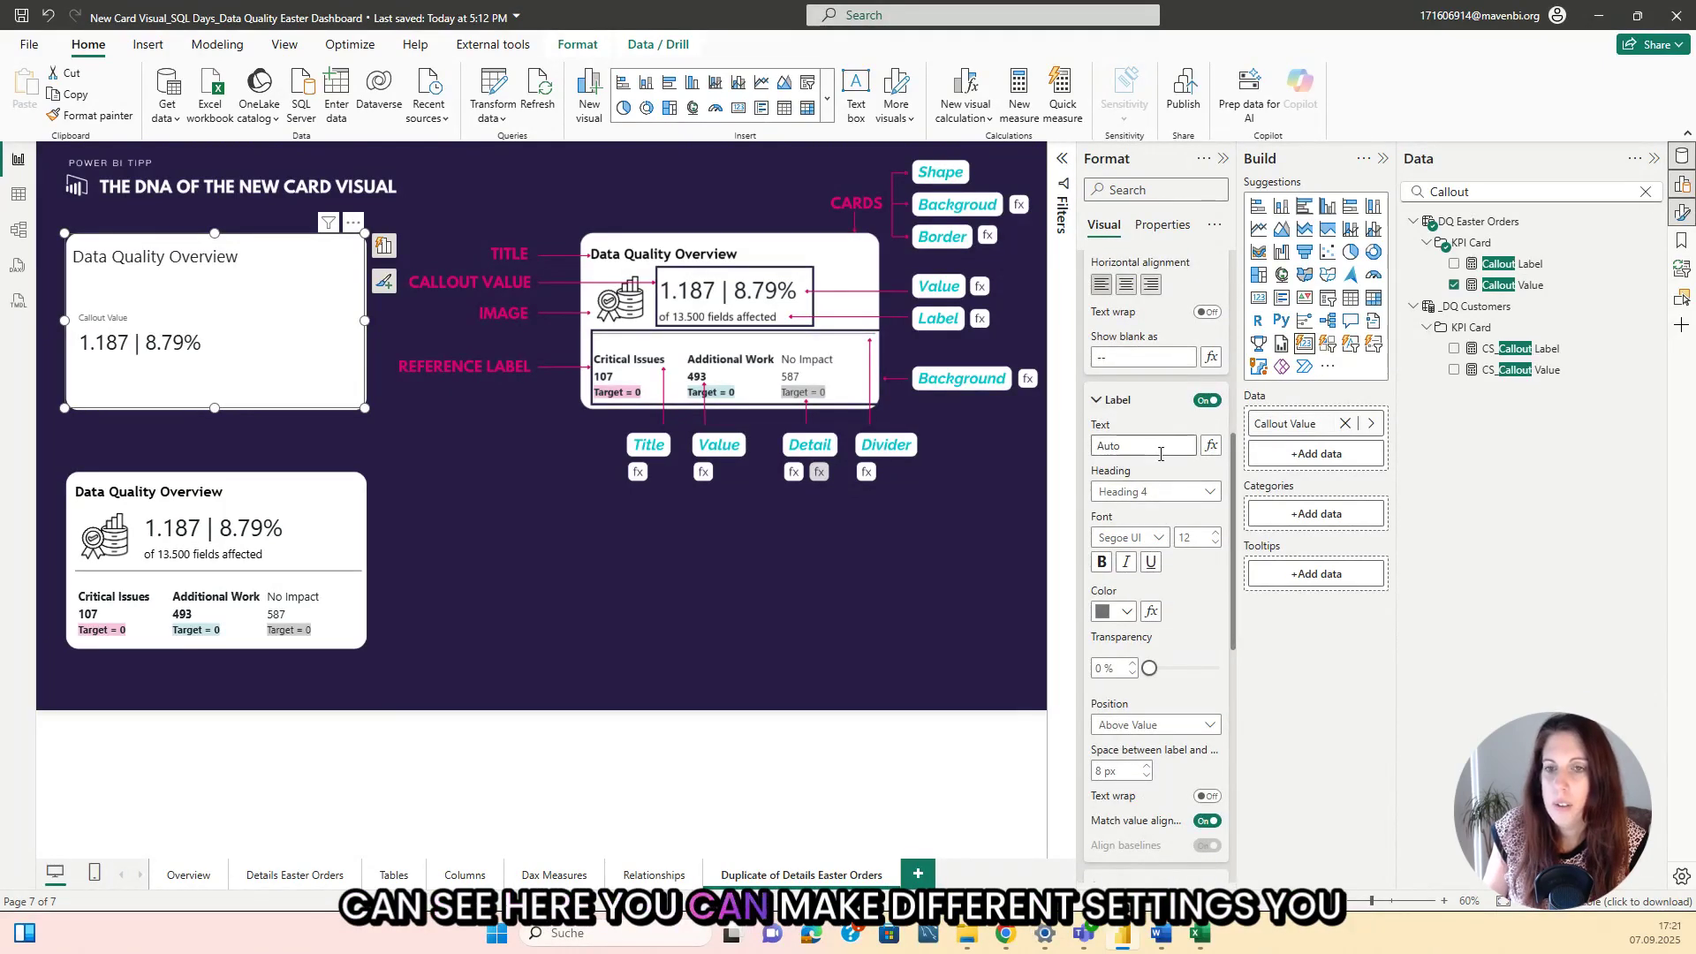
scroll(1151, 423, down, 1)
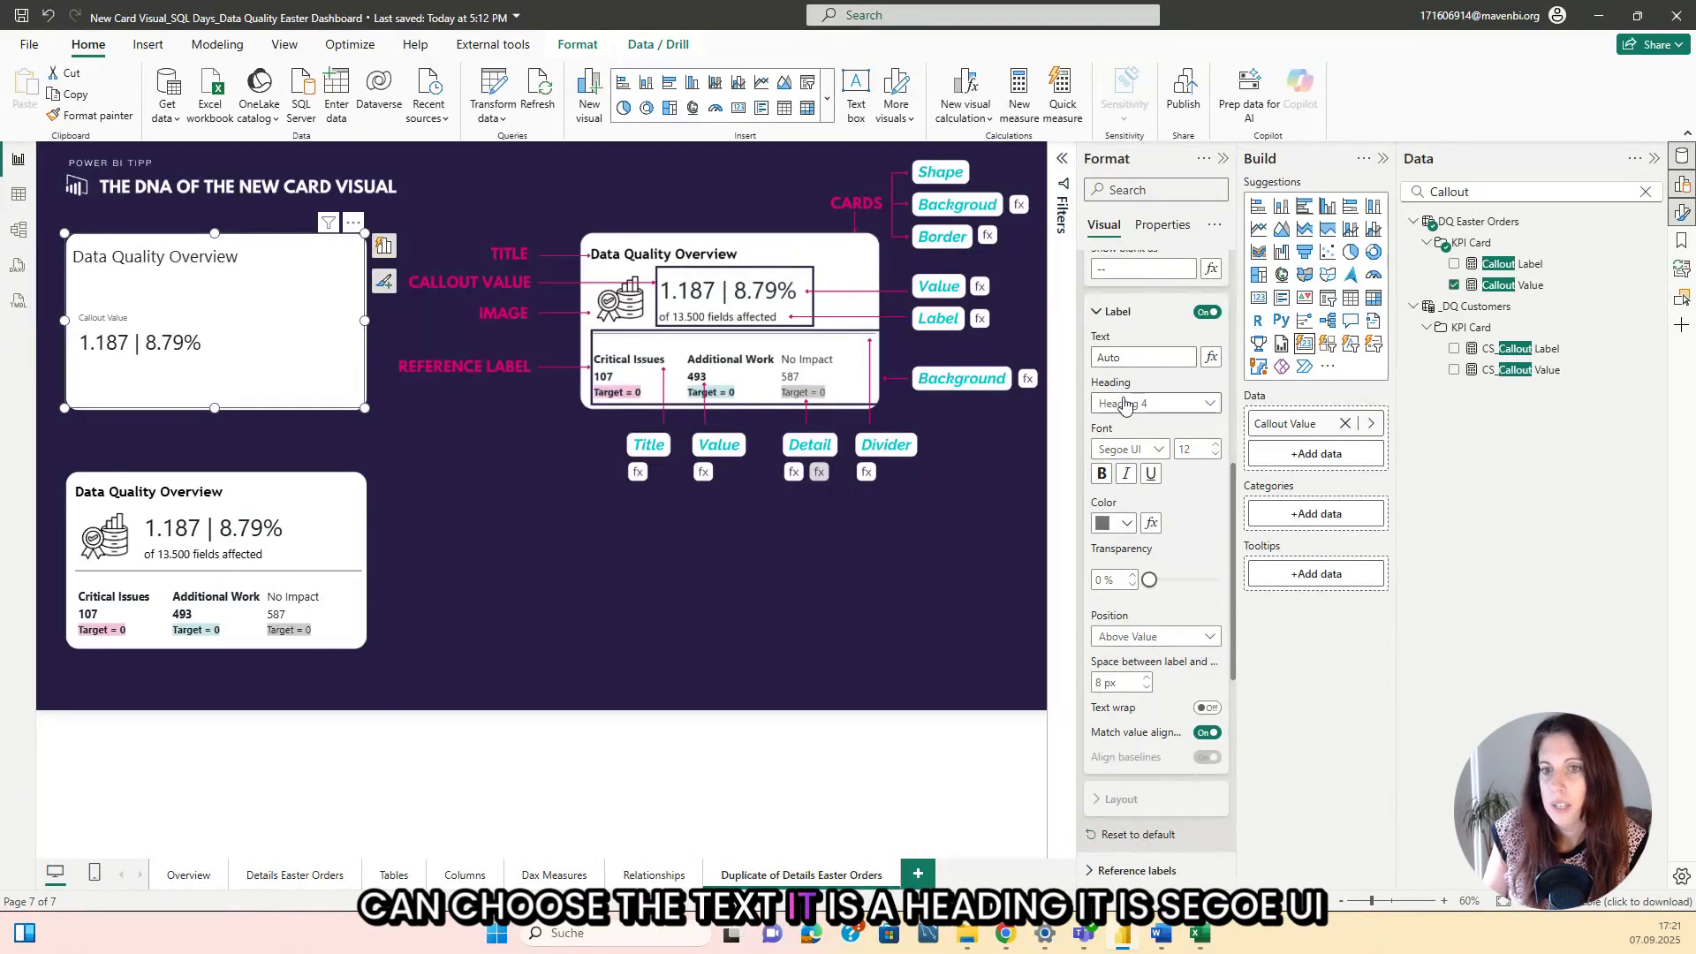
click(1216, 445)
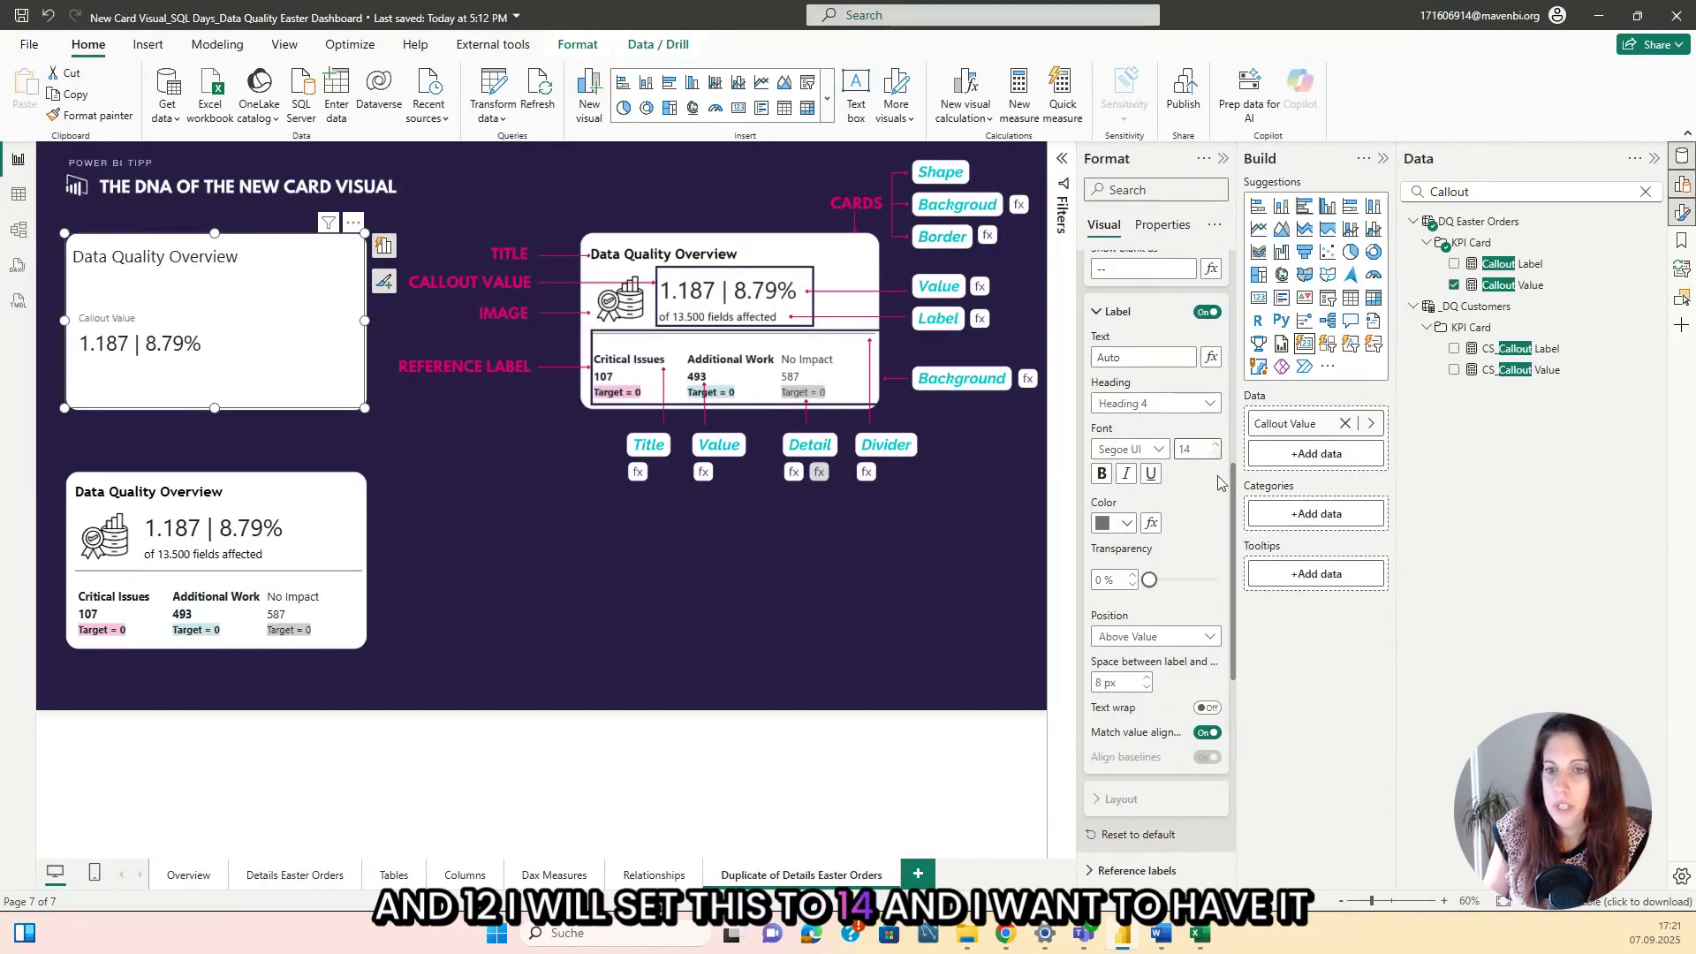
click(1180, 638)
click(1148, 658)
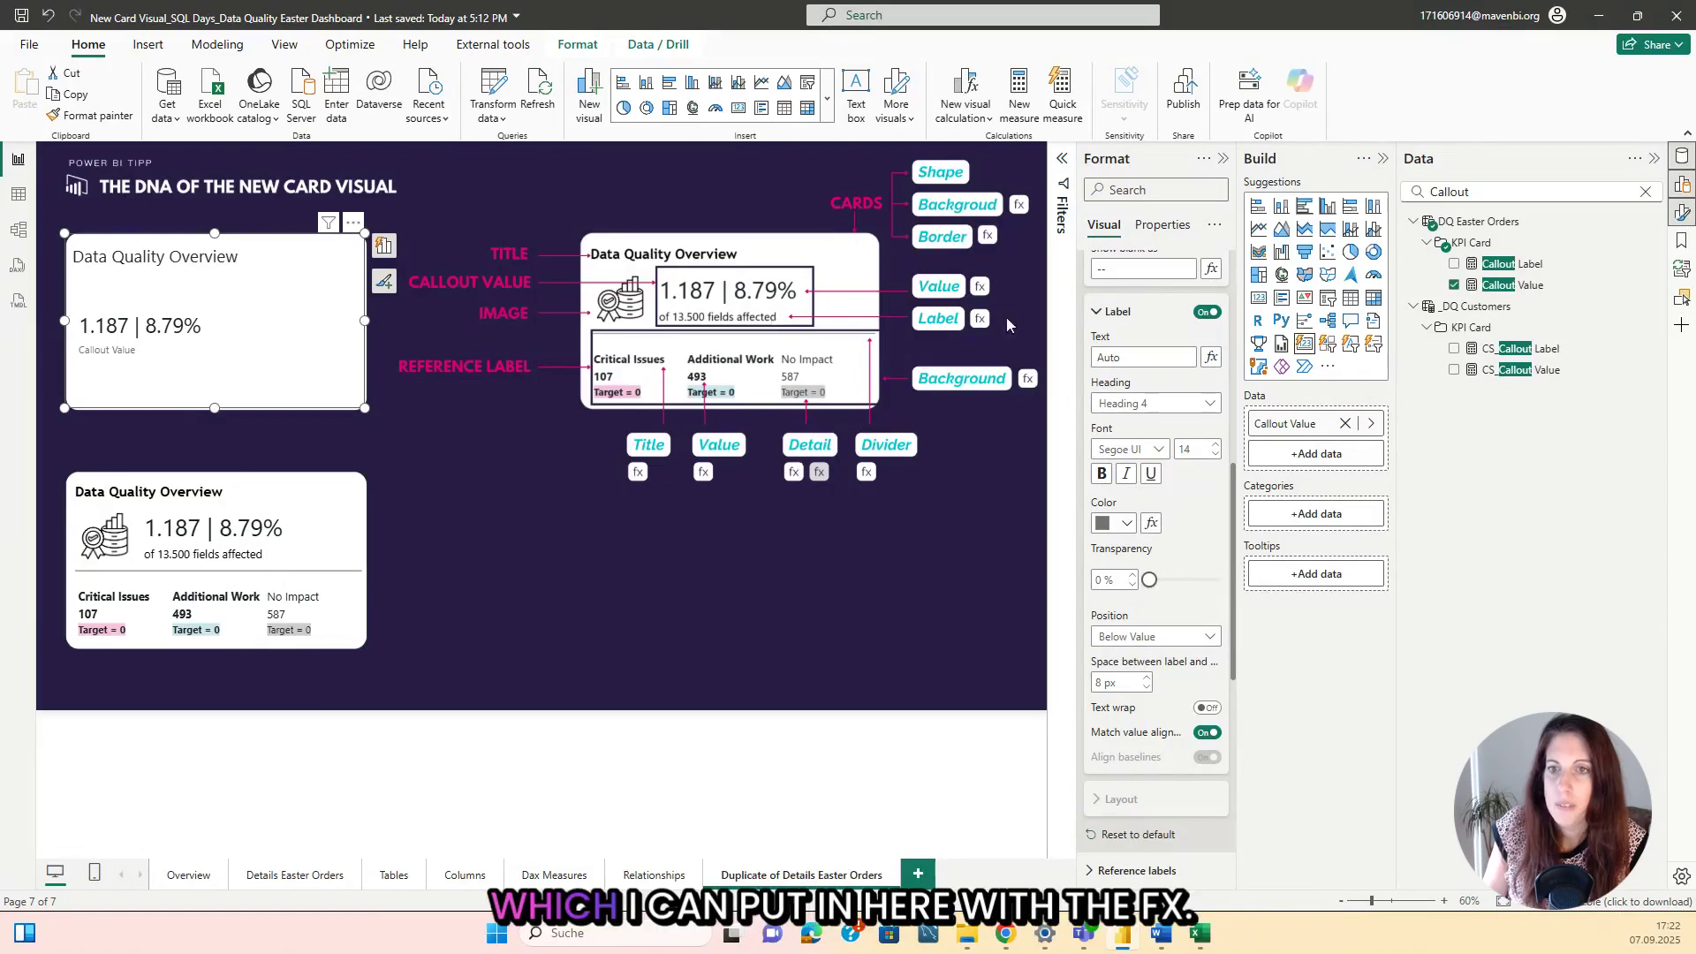
Base the callout label's text on the field value of the Callout Label measure in DQ Easter Orders and show that measure's formula.
click(1211, 359)
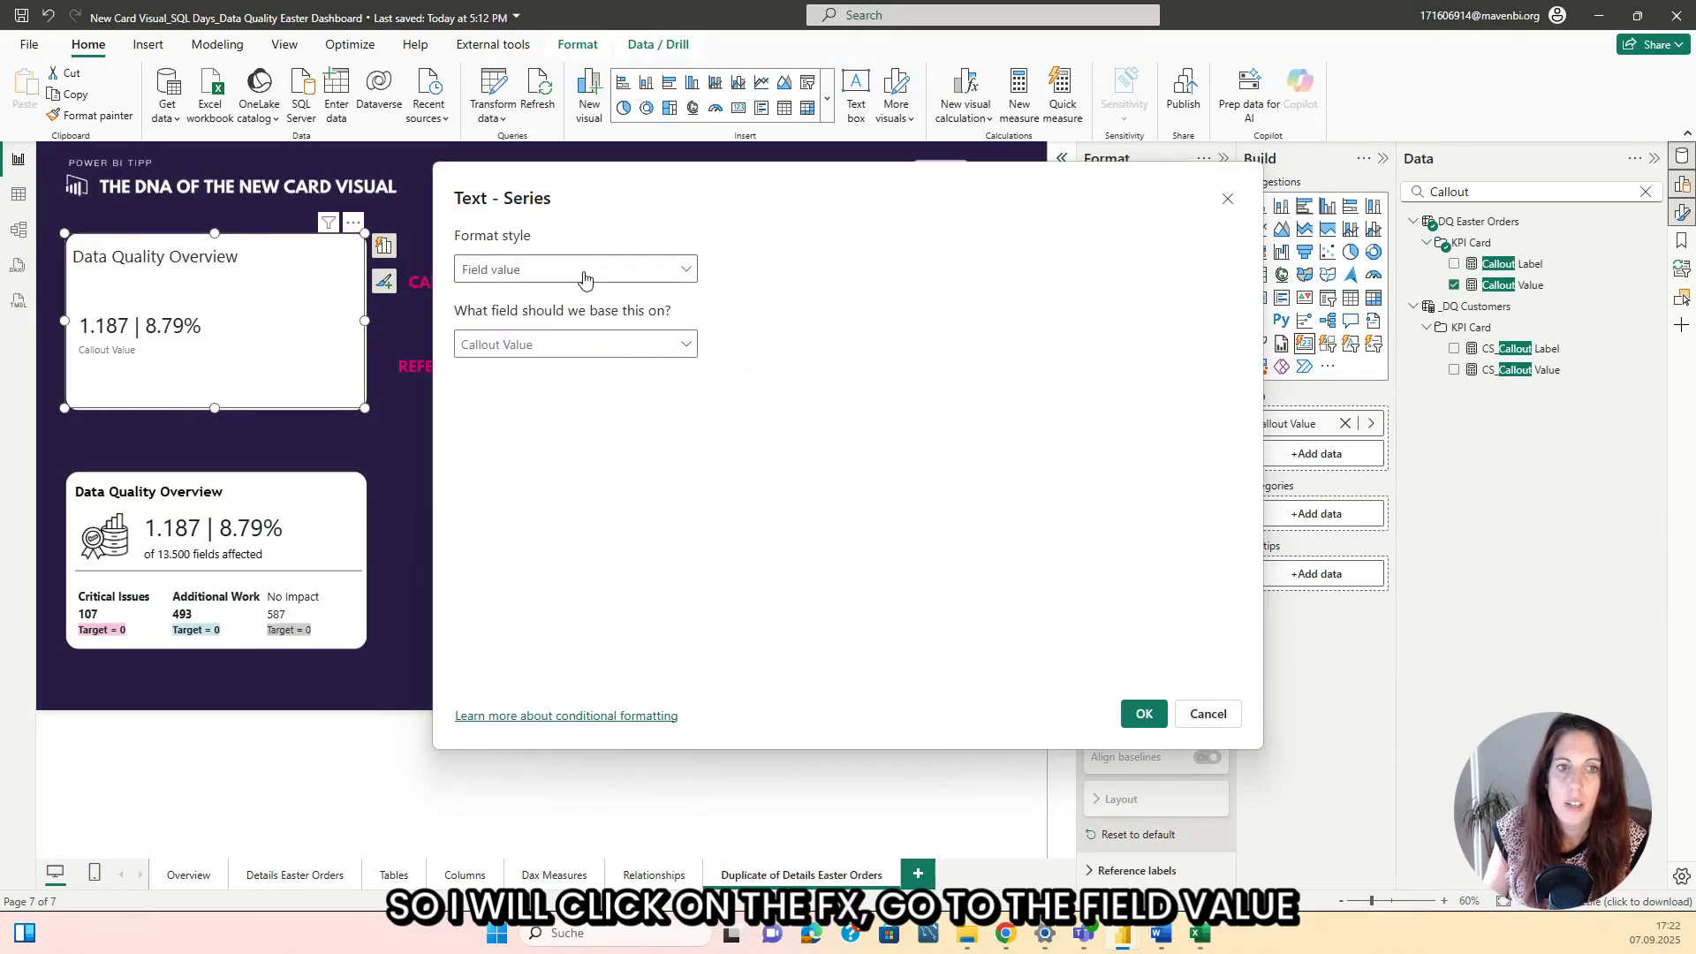
click(561, 345)
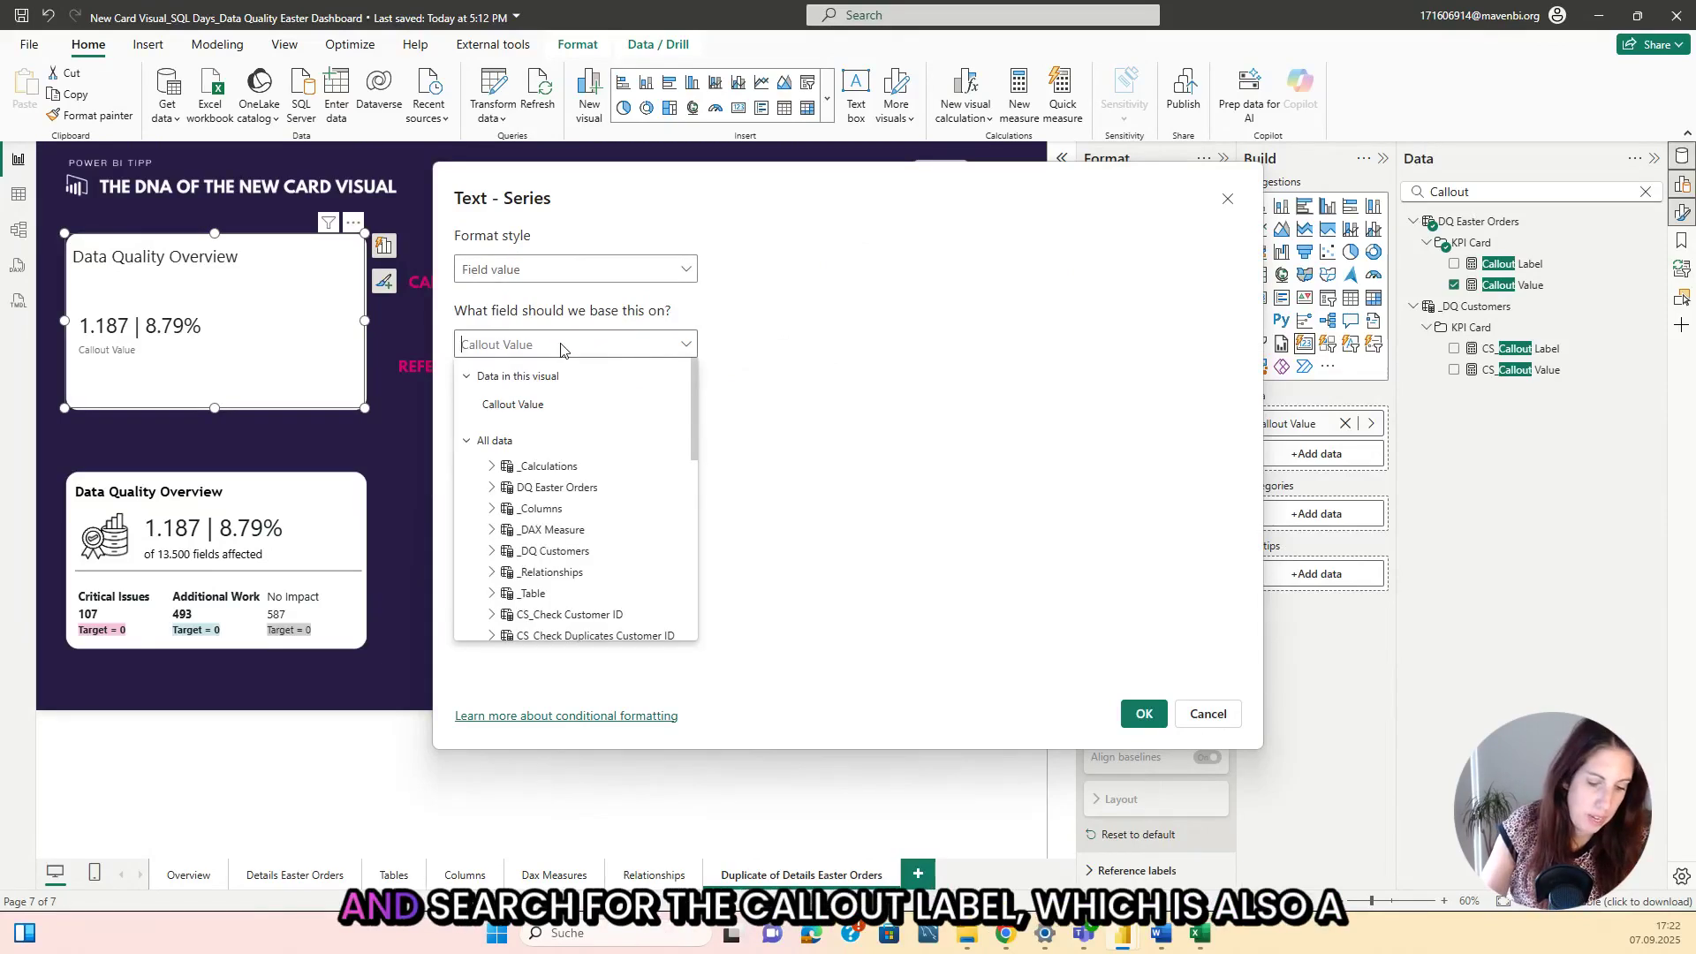
text(Label)
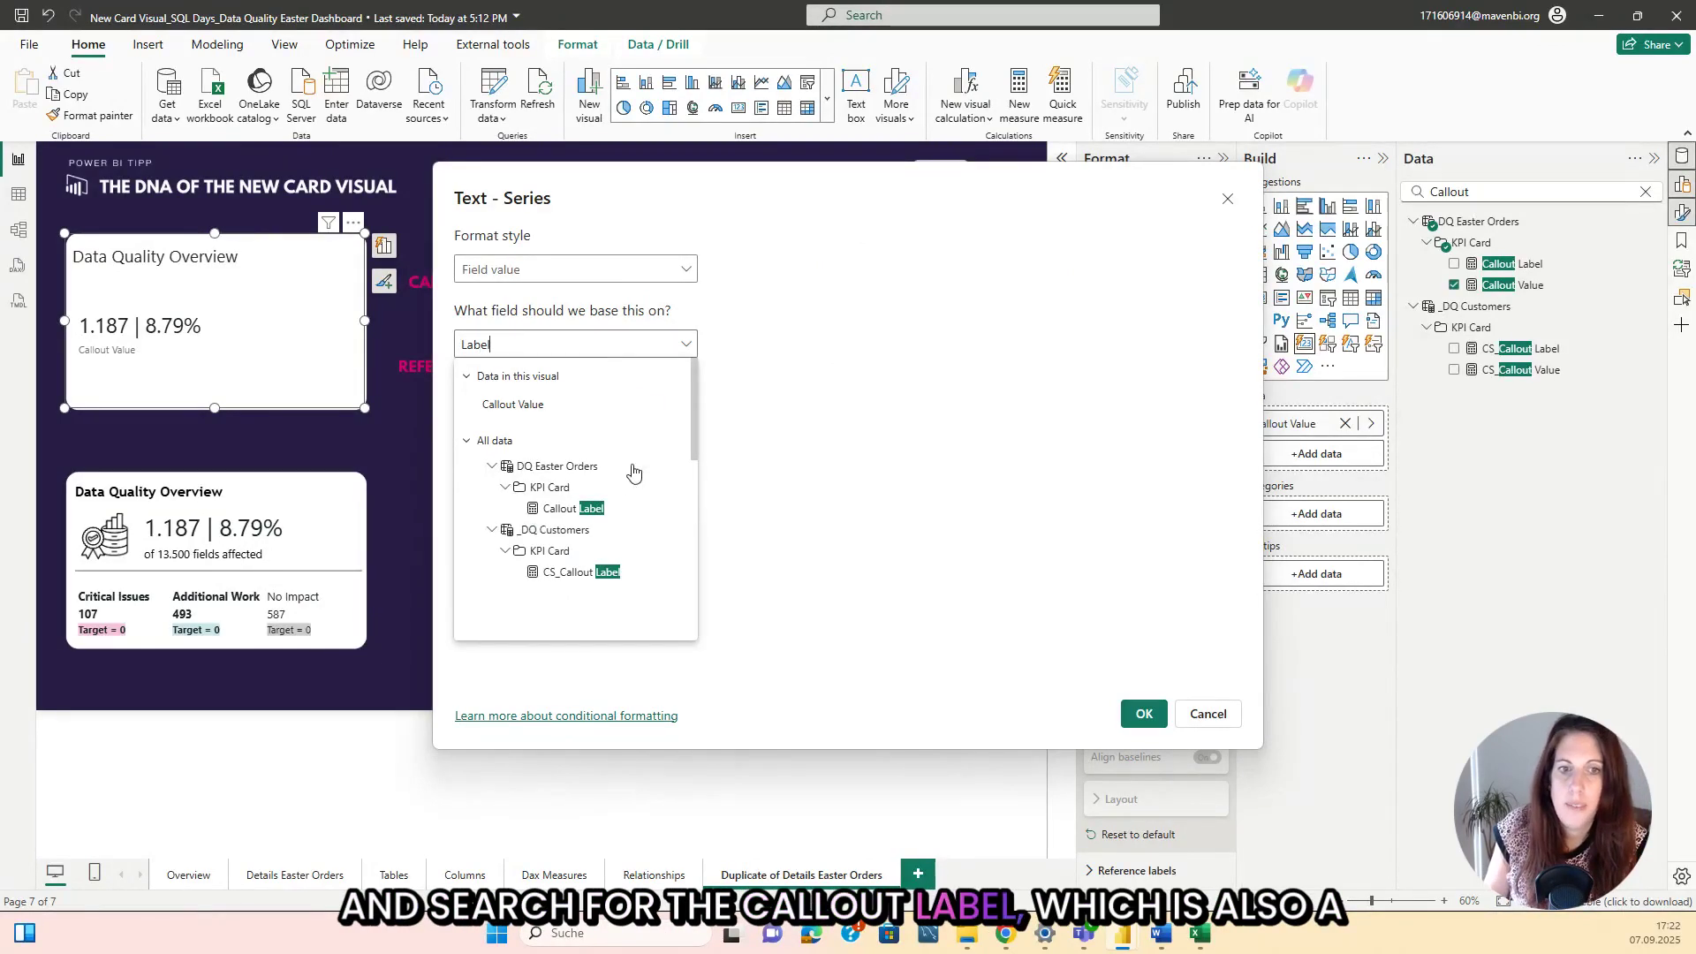
click(623, 508)
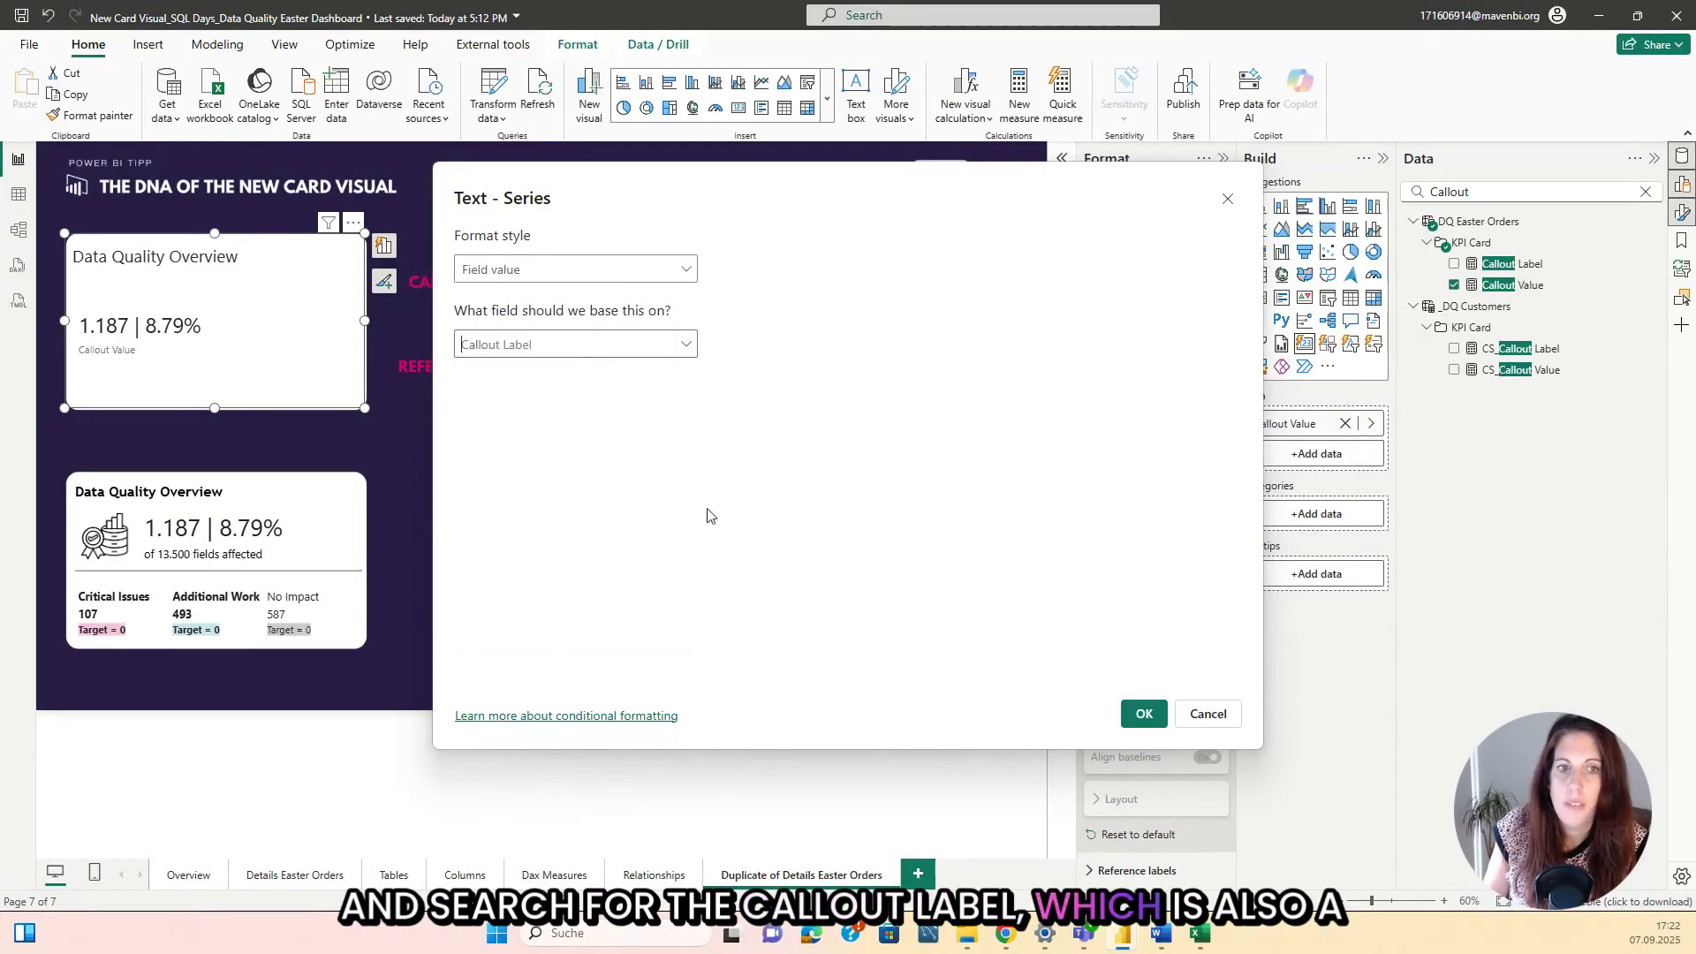
click(1144, 714)
click(1512, 264)
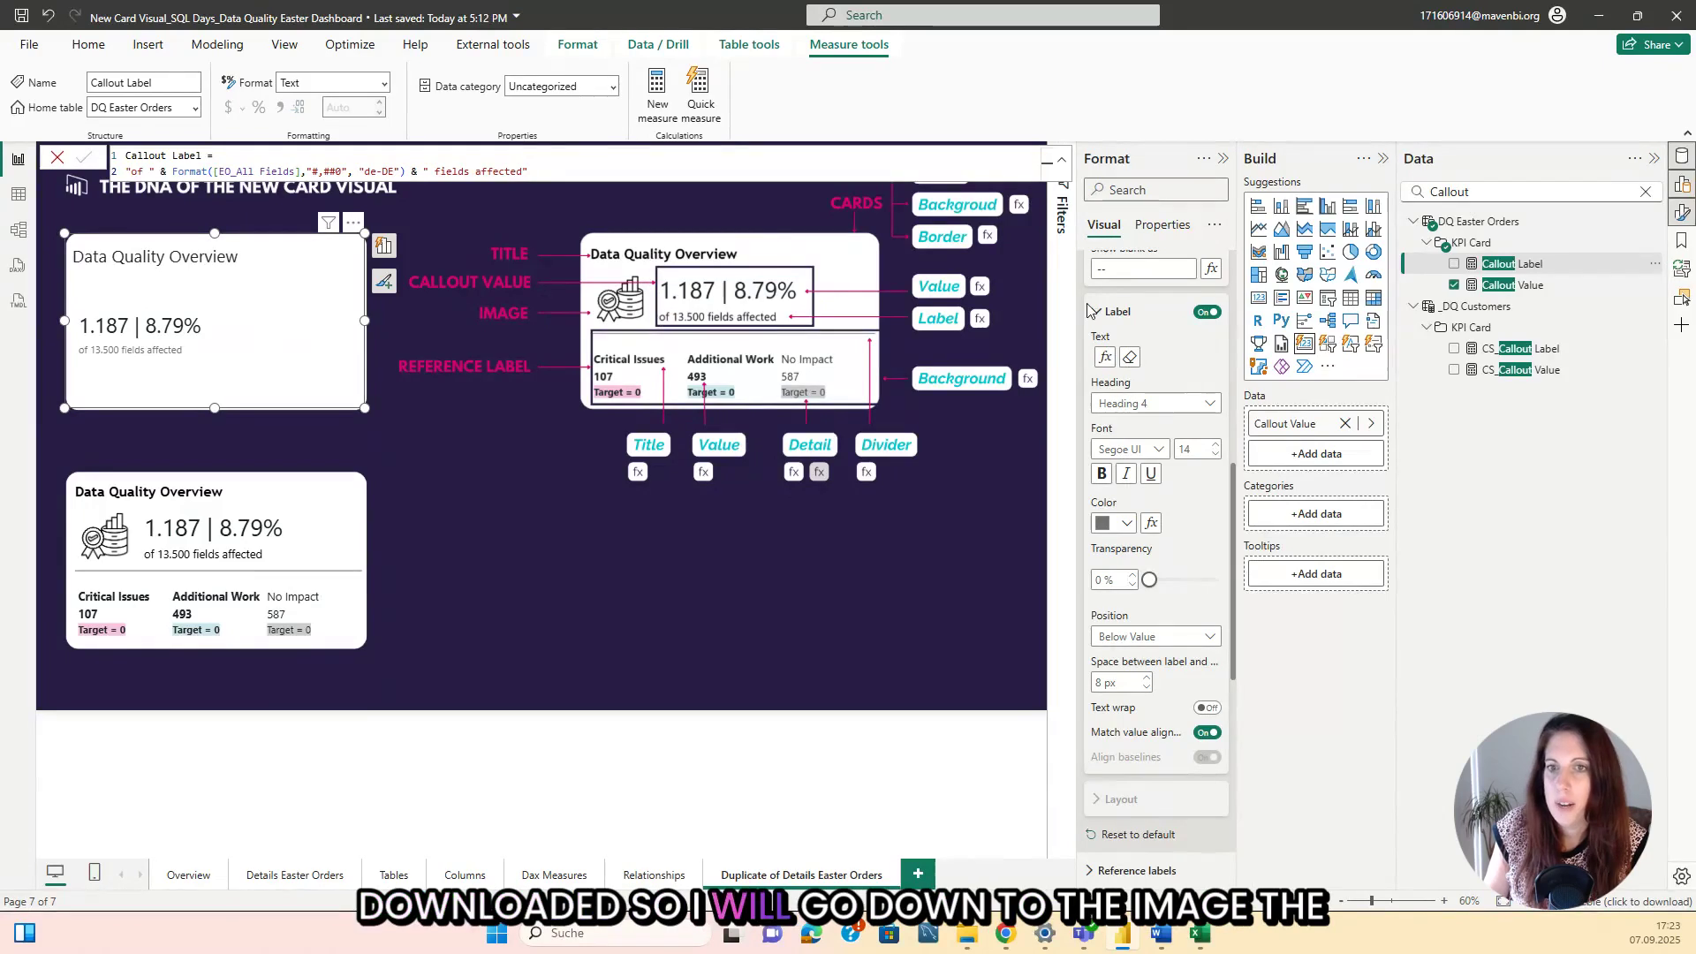
Turn on the image for the Callout Value series and load Design ohne Titel (94).png from Downloads.
click(1115, 311)
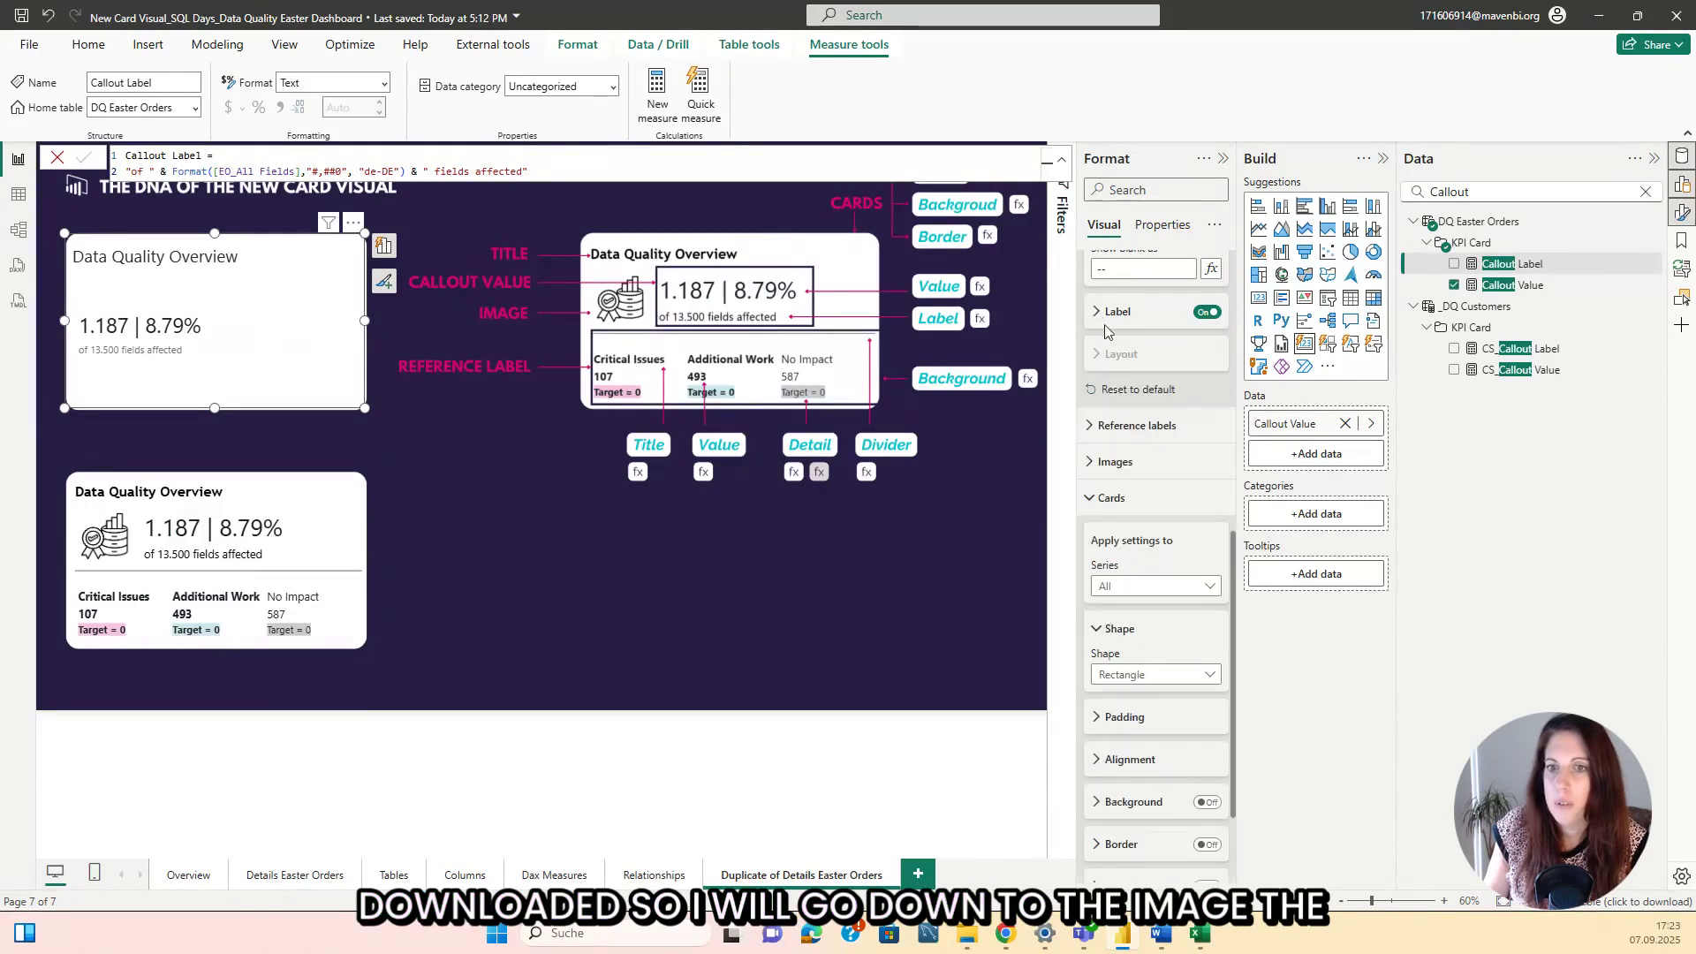
click(1115, 461)
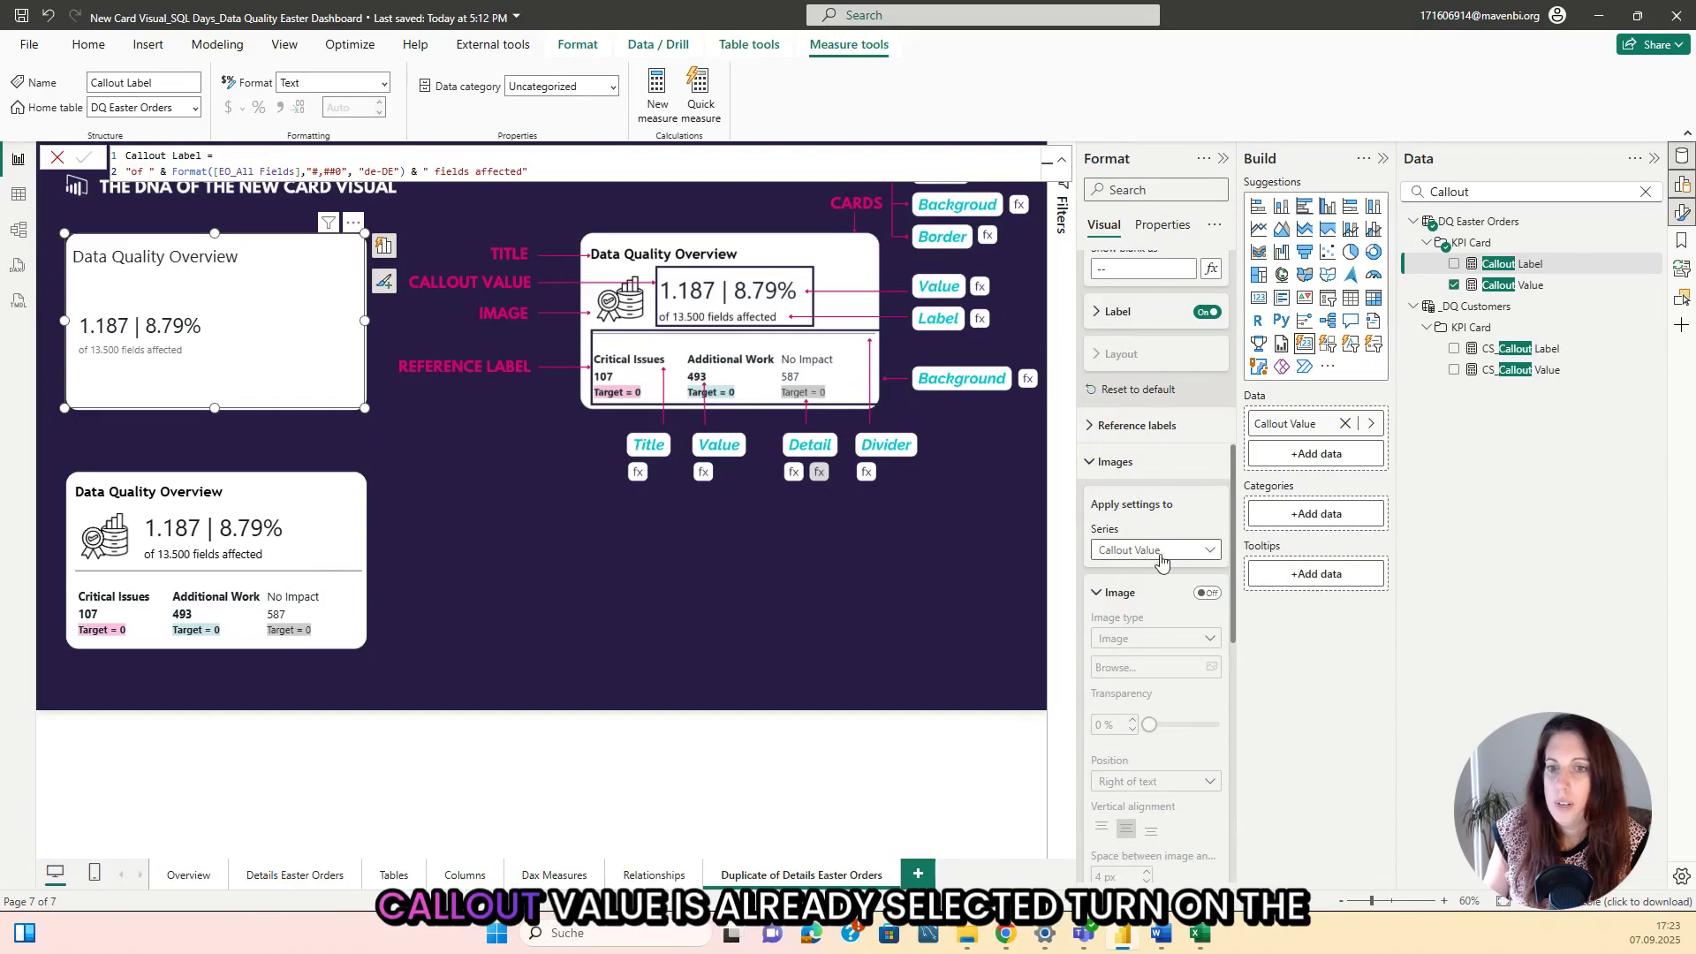
click(1208, 593)
scroll(1197, 596, down, 1)
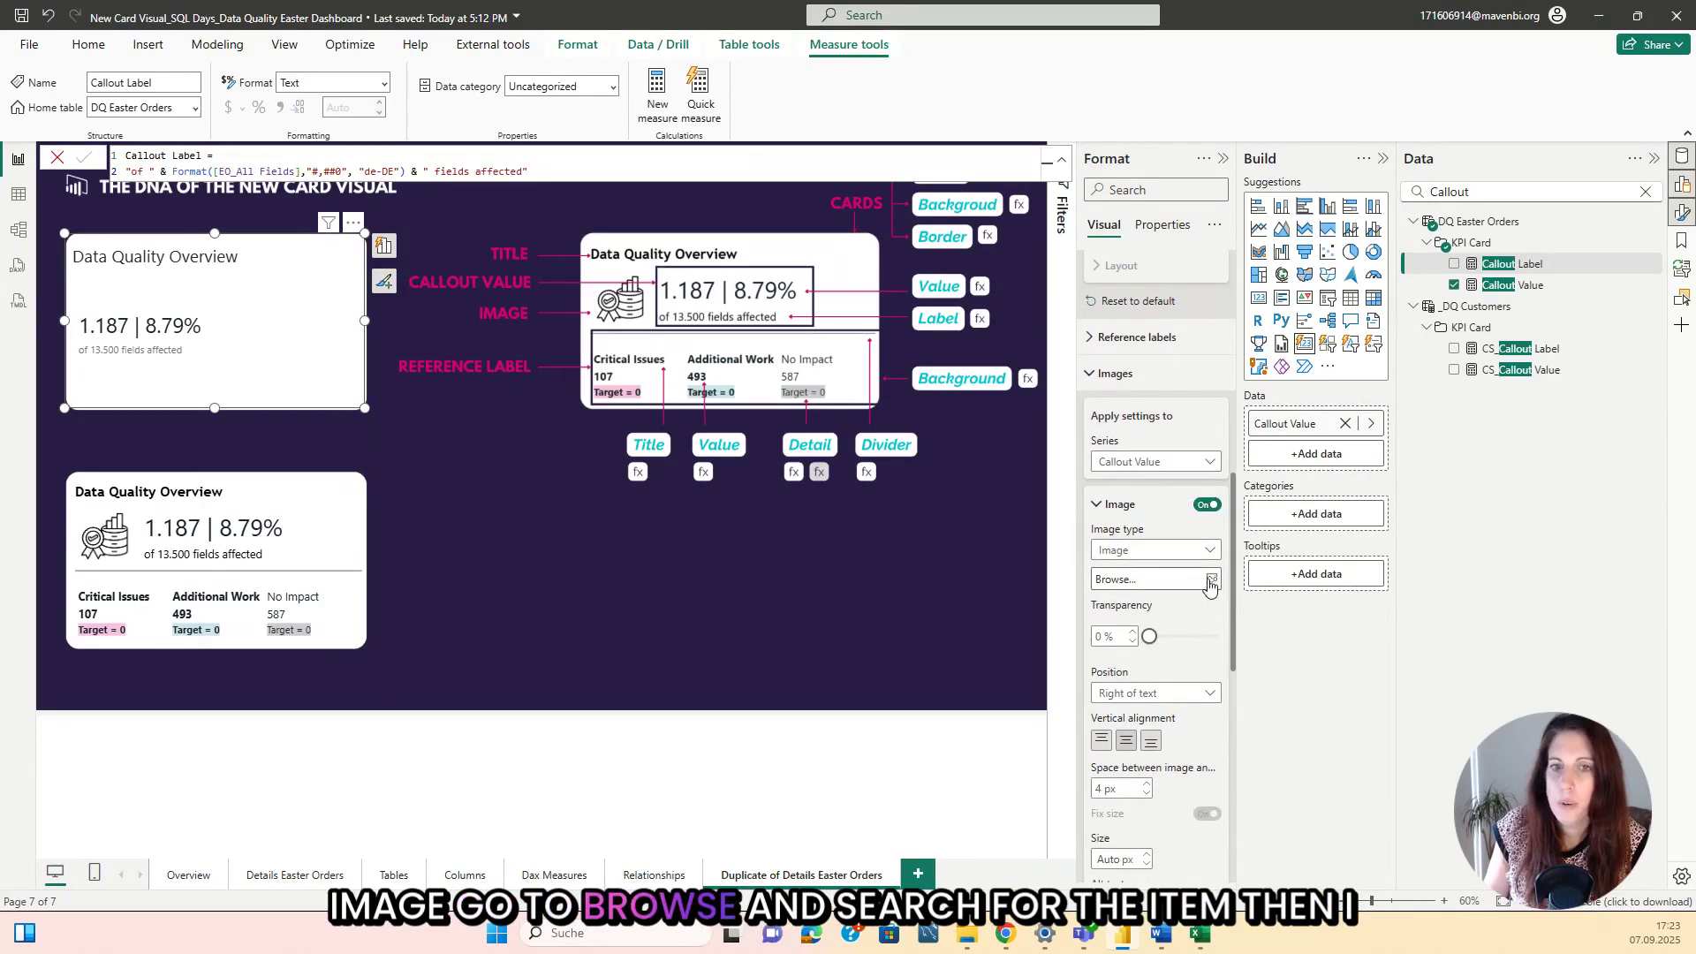
click(1195, 587)
click(495, 362)
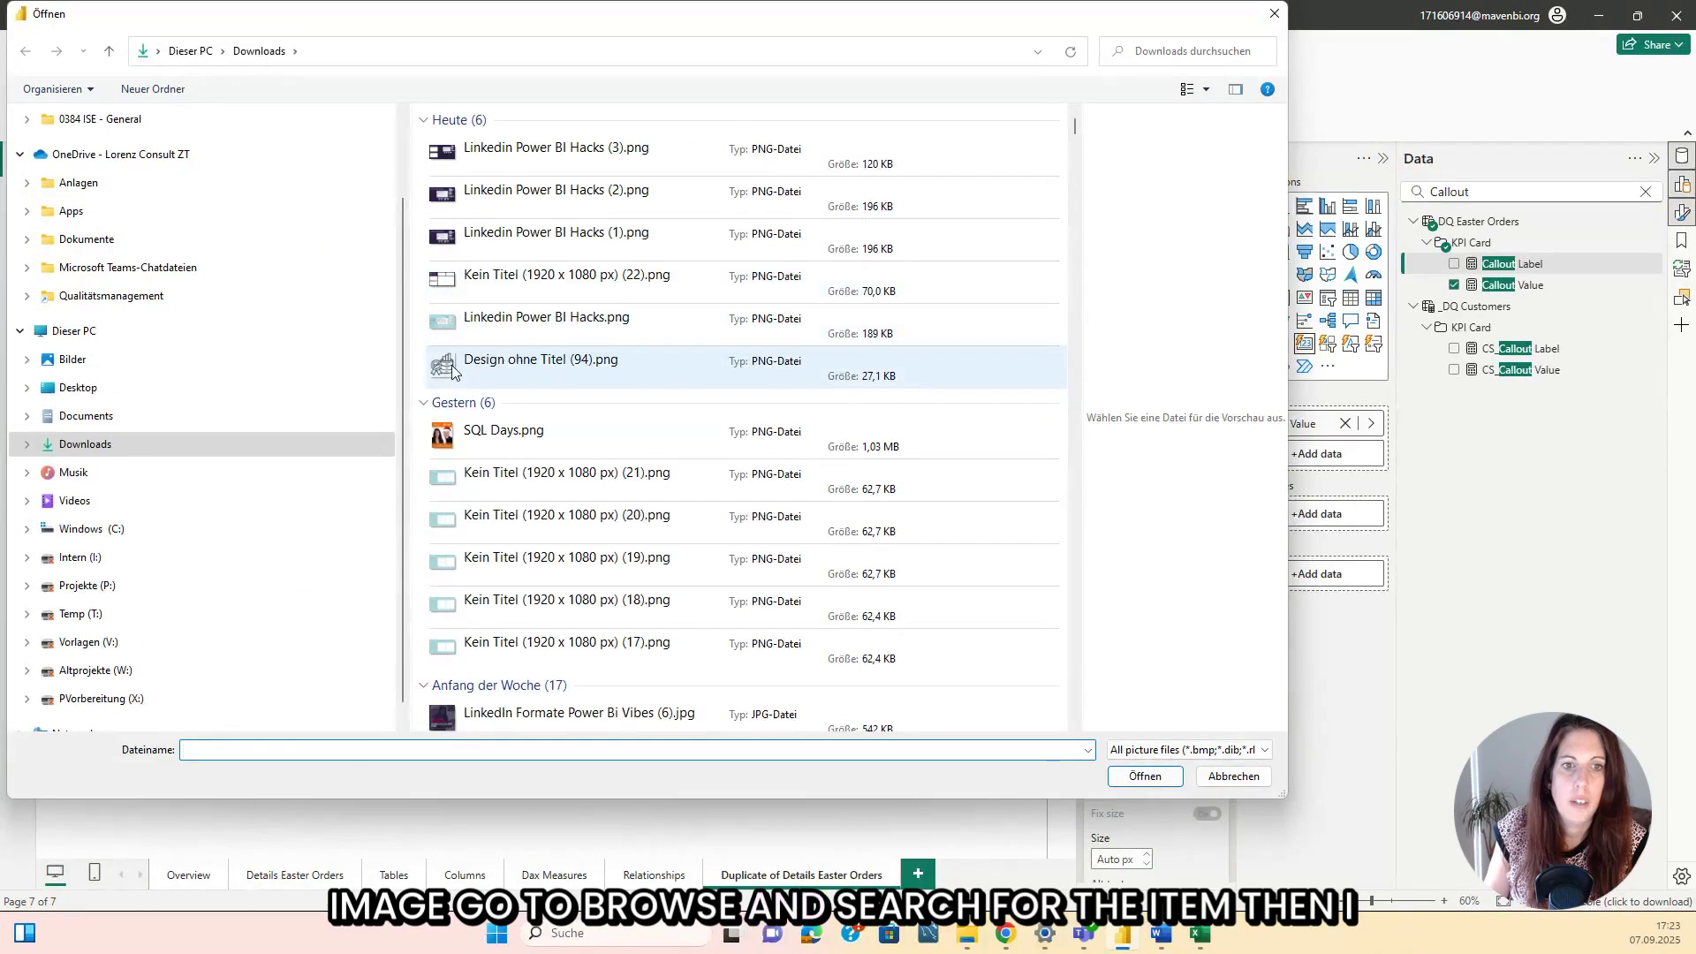
click(1142, 777)
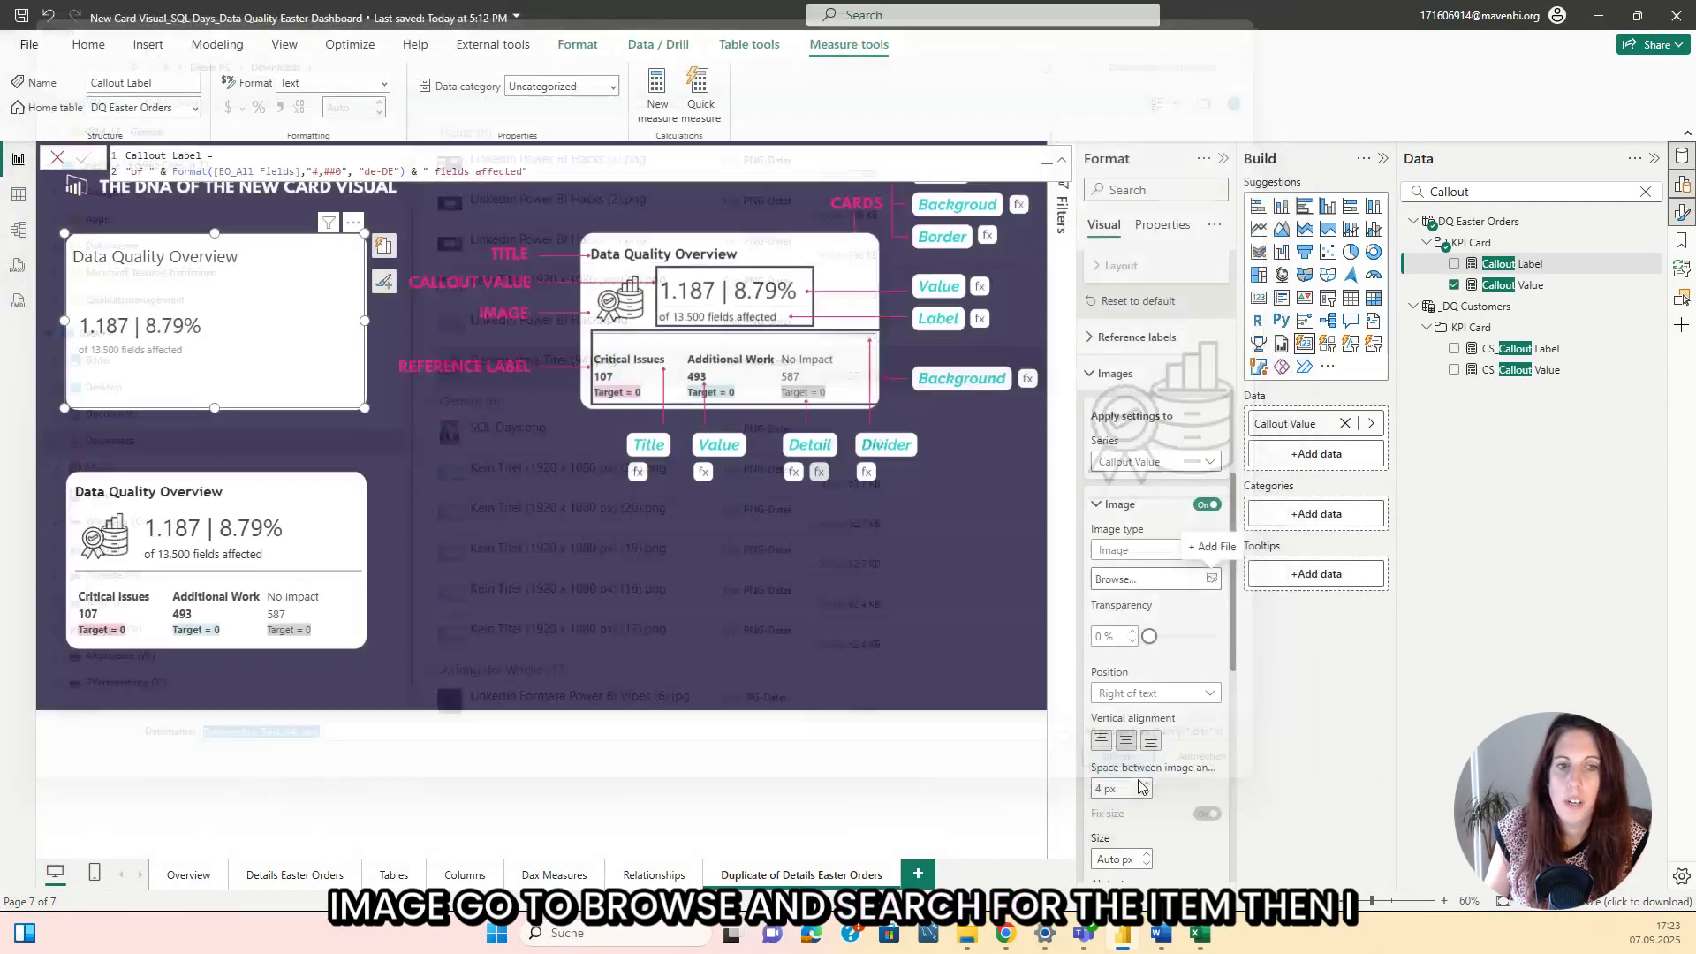
Set the card image's size to 100 px and its position to Left of text.
scroll(1142, 603, down, 2)
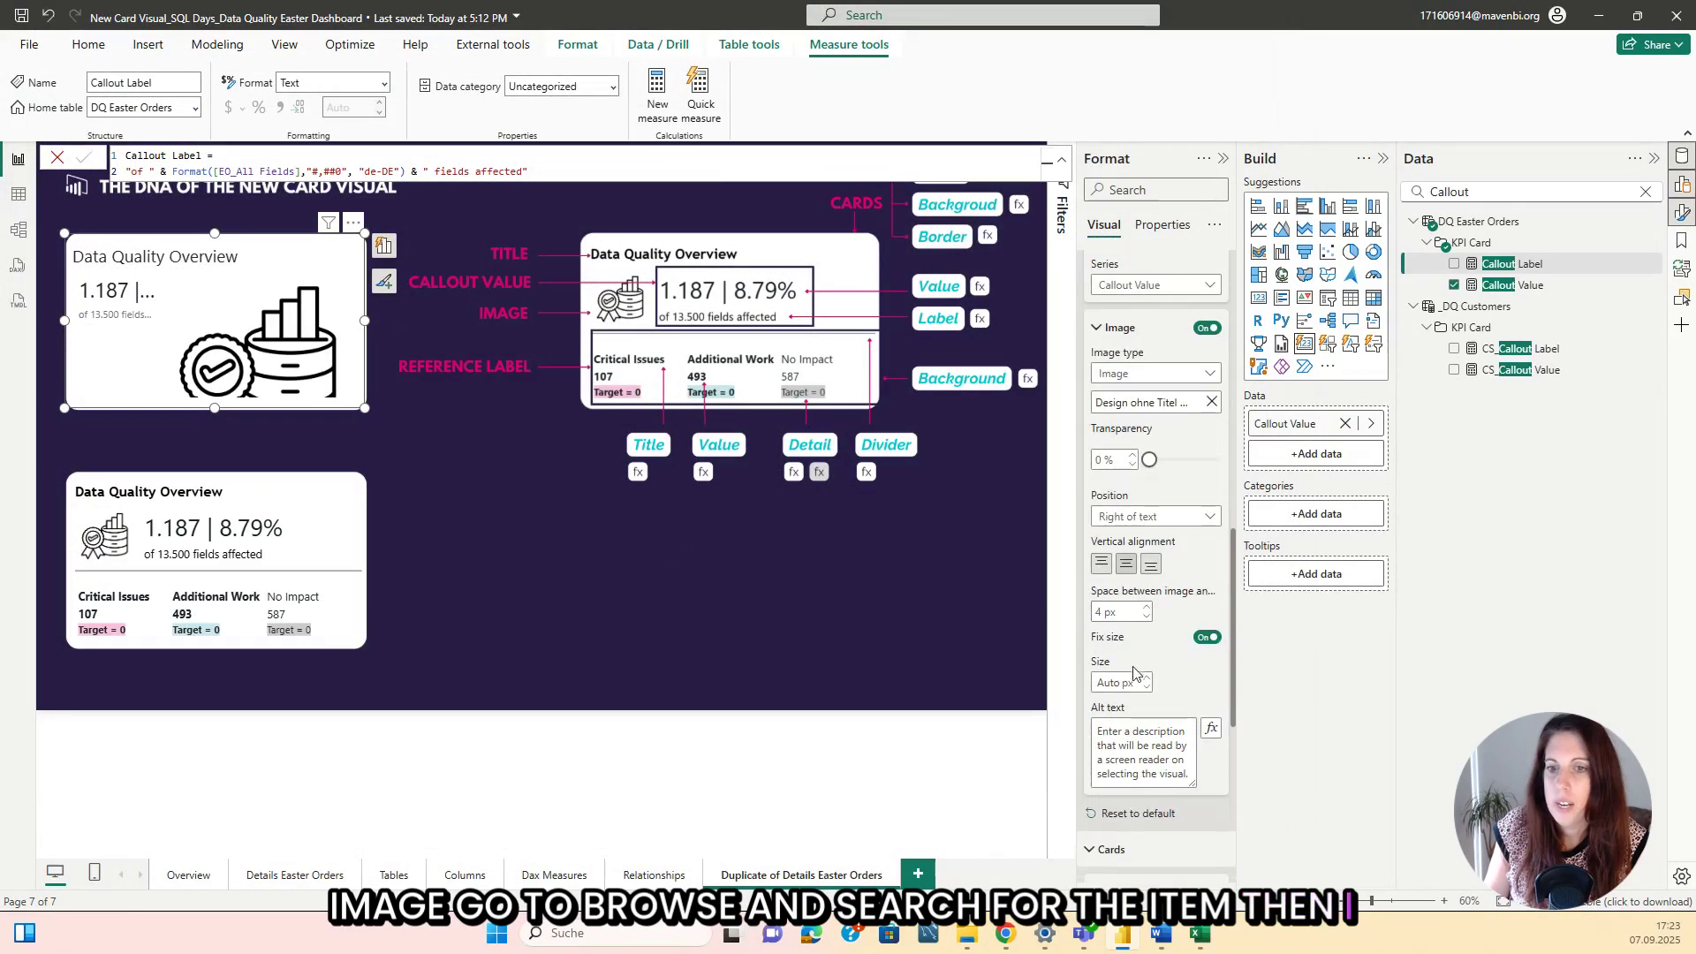
click(1115, 682)
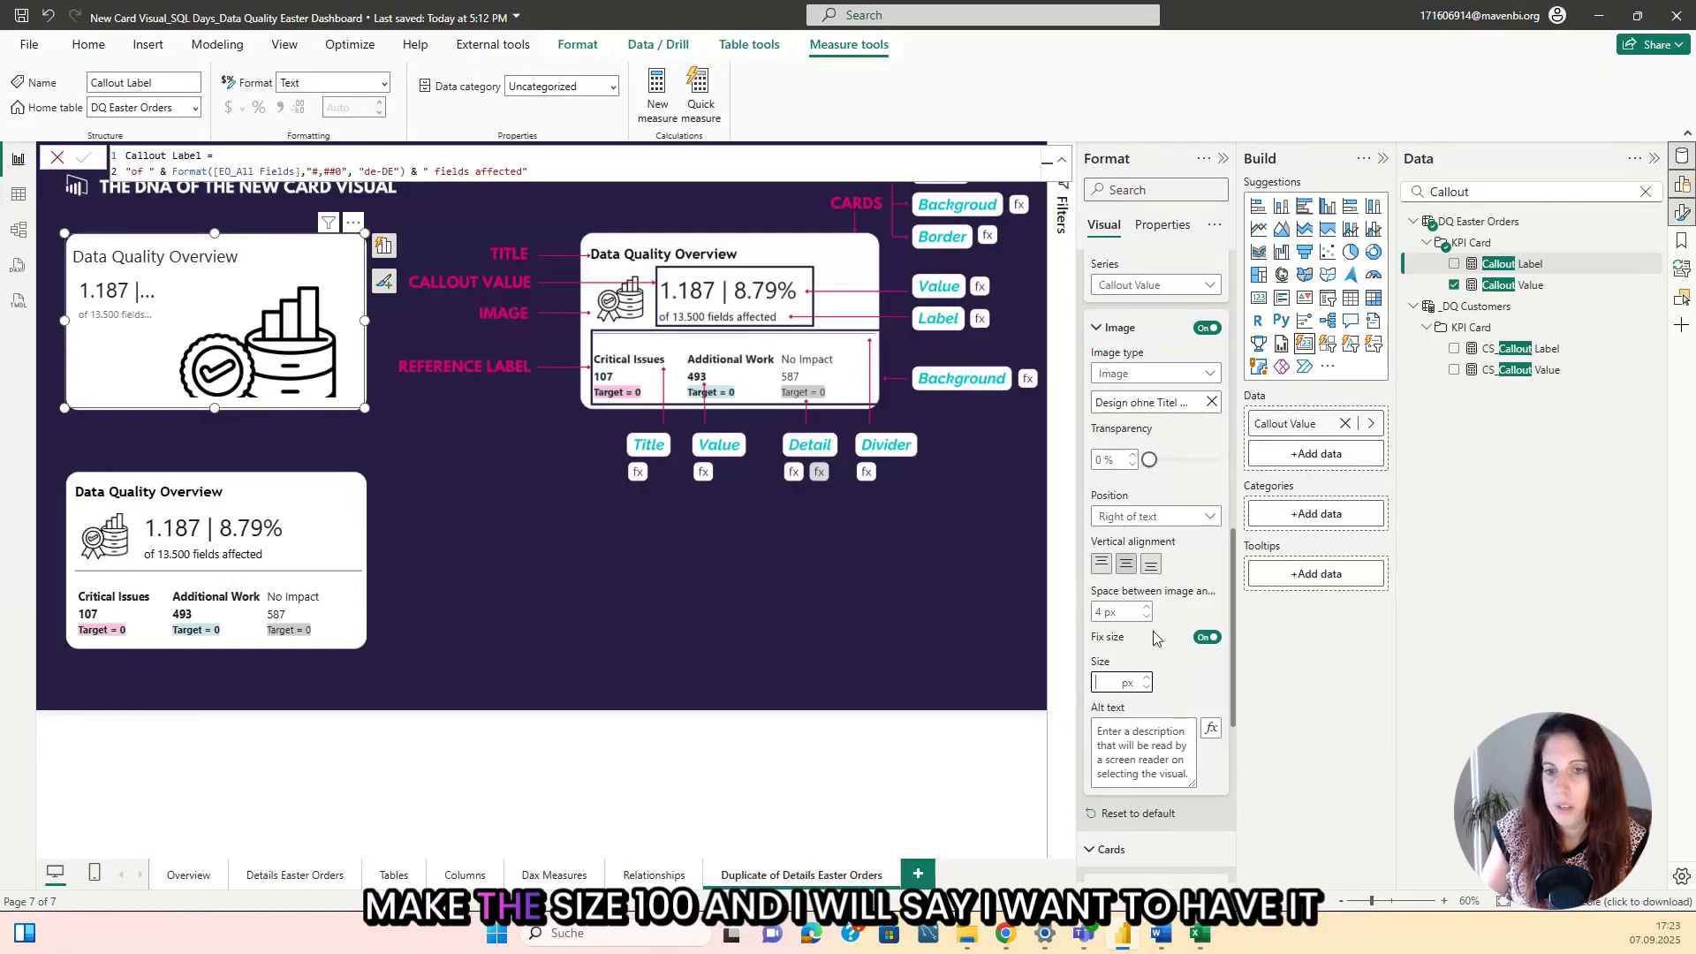
text(100)
key(Return)
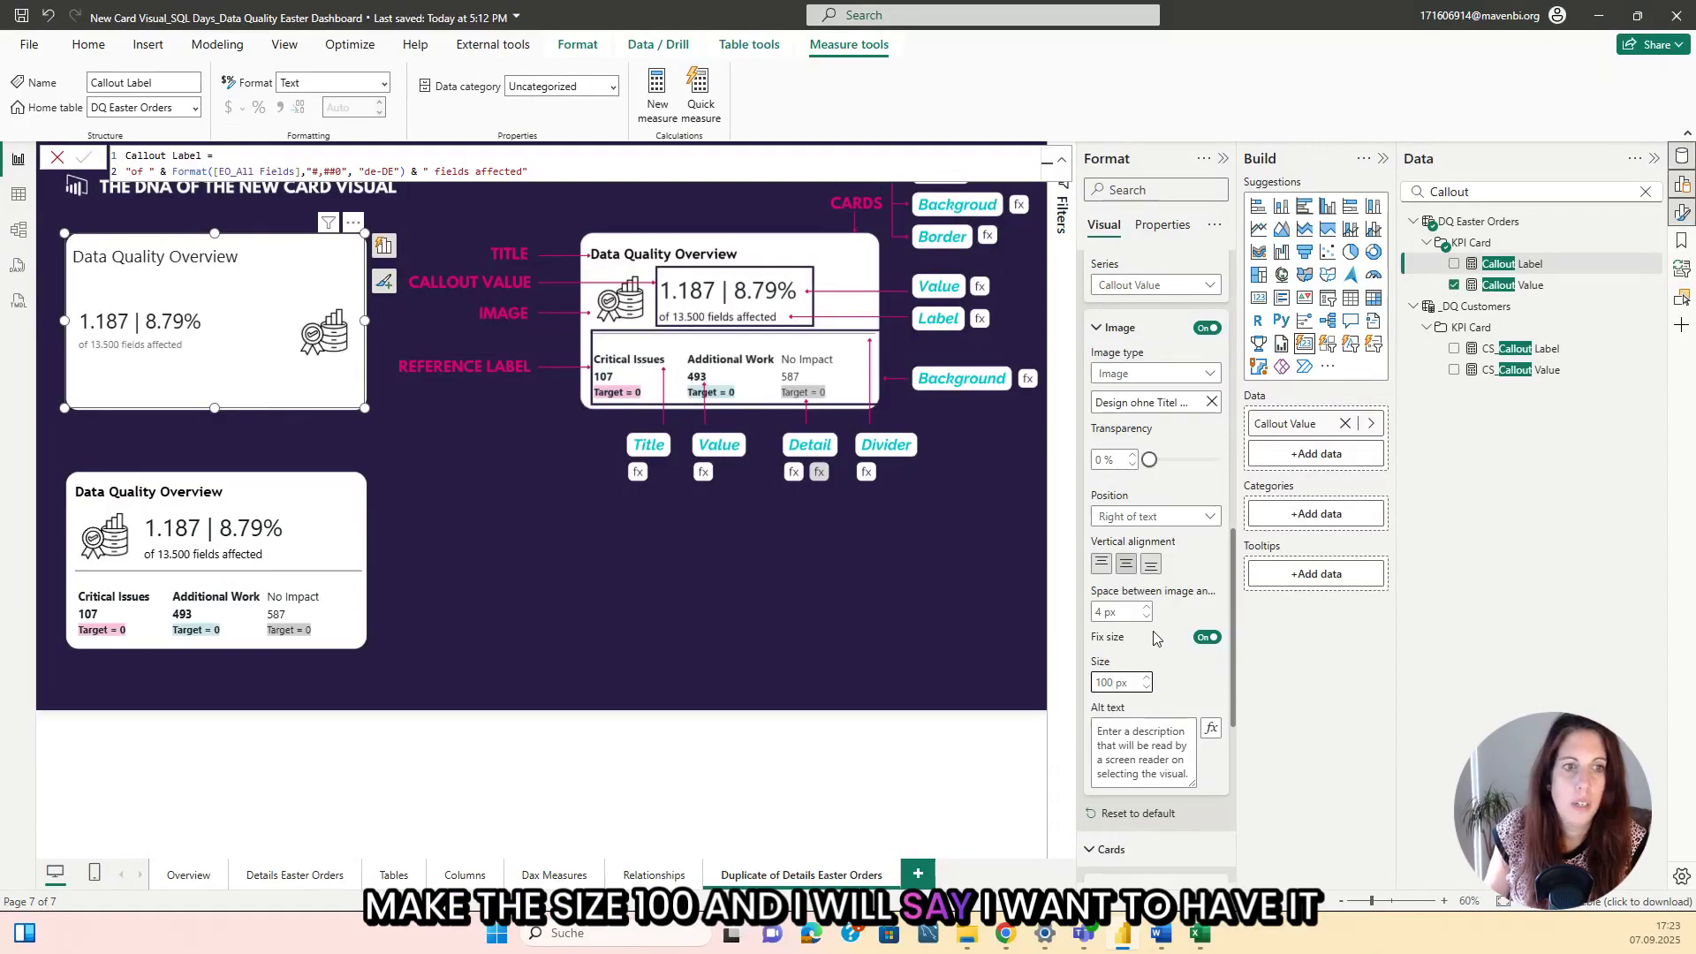
click(1159, 519)
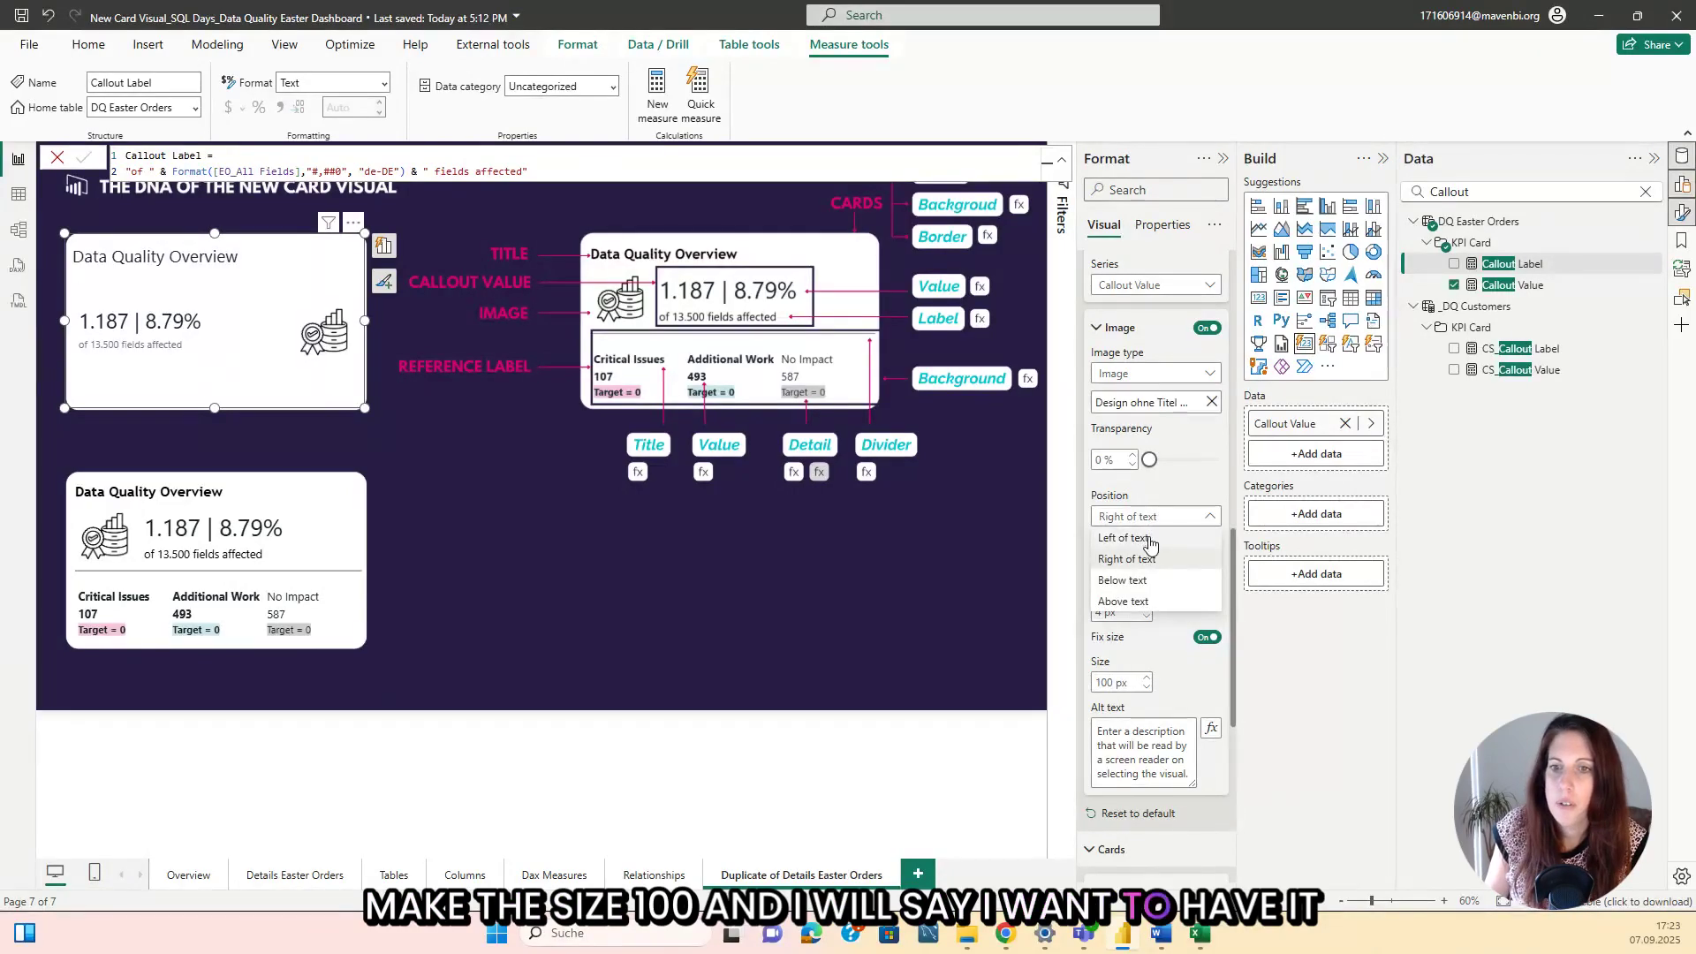
click(1150, 536)
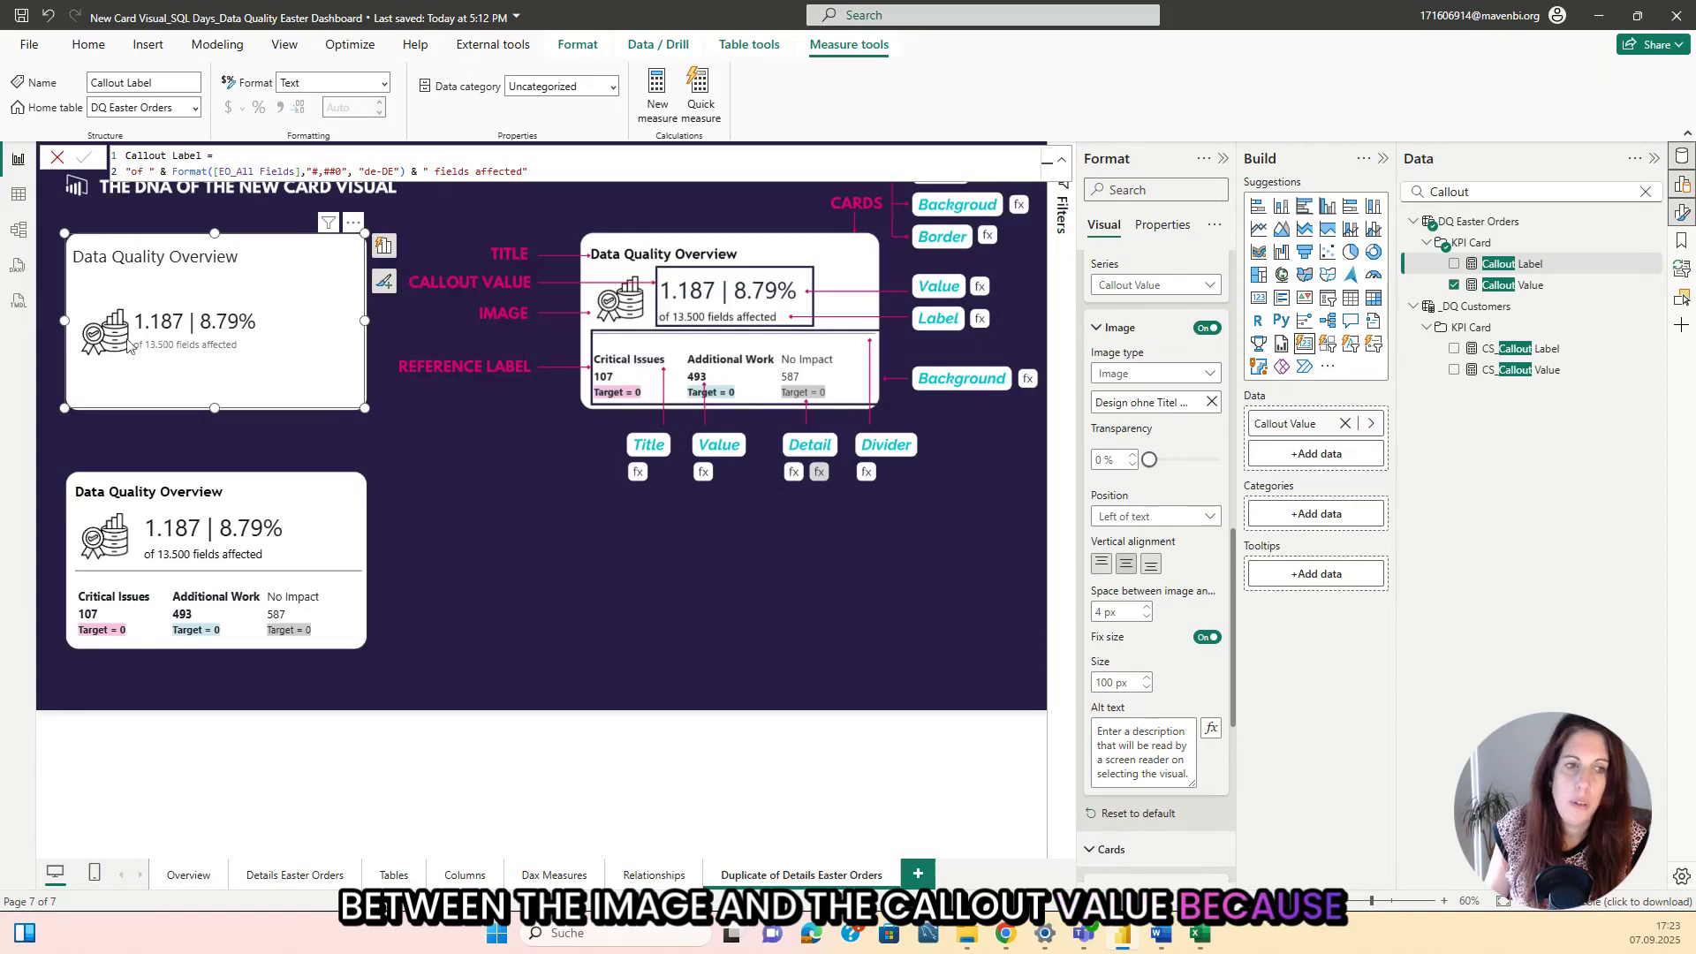
Set the space between the image and the callout text to 25 px and deselect the card.
click(1104, 612)
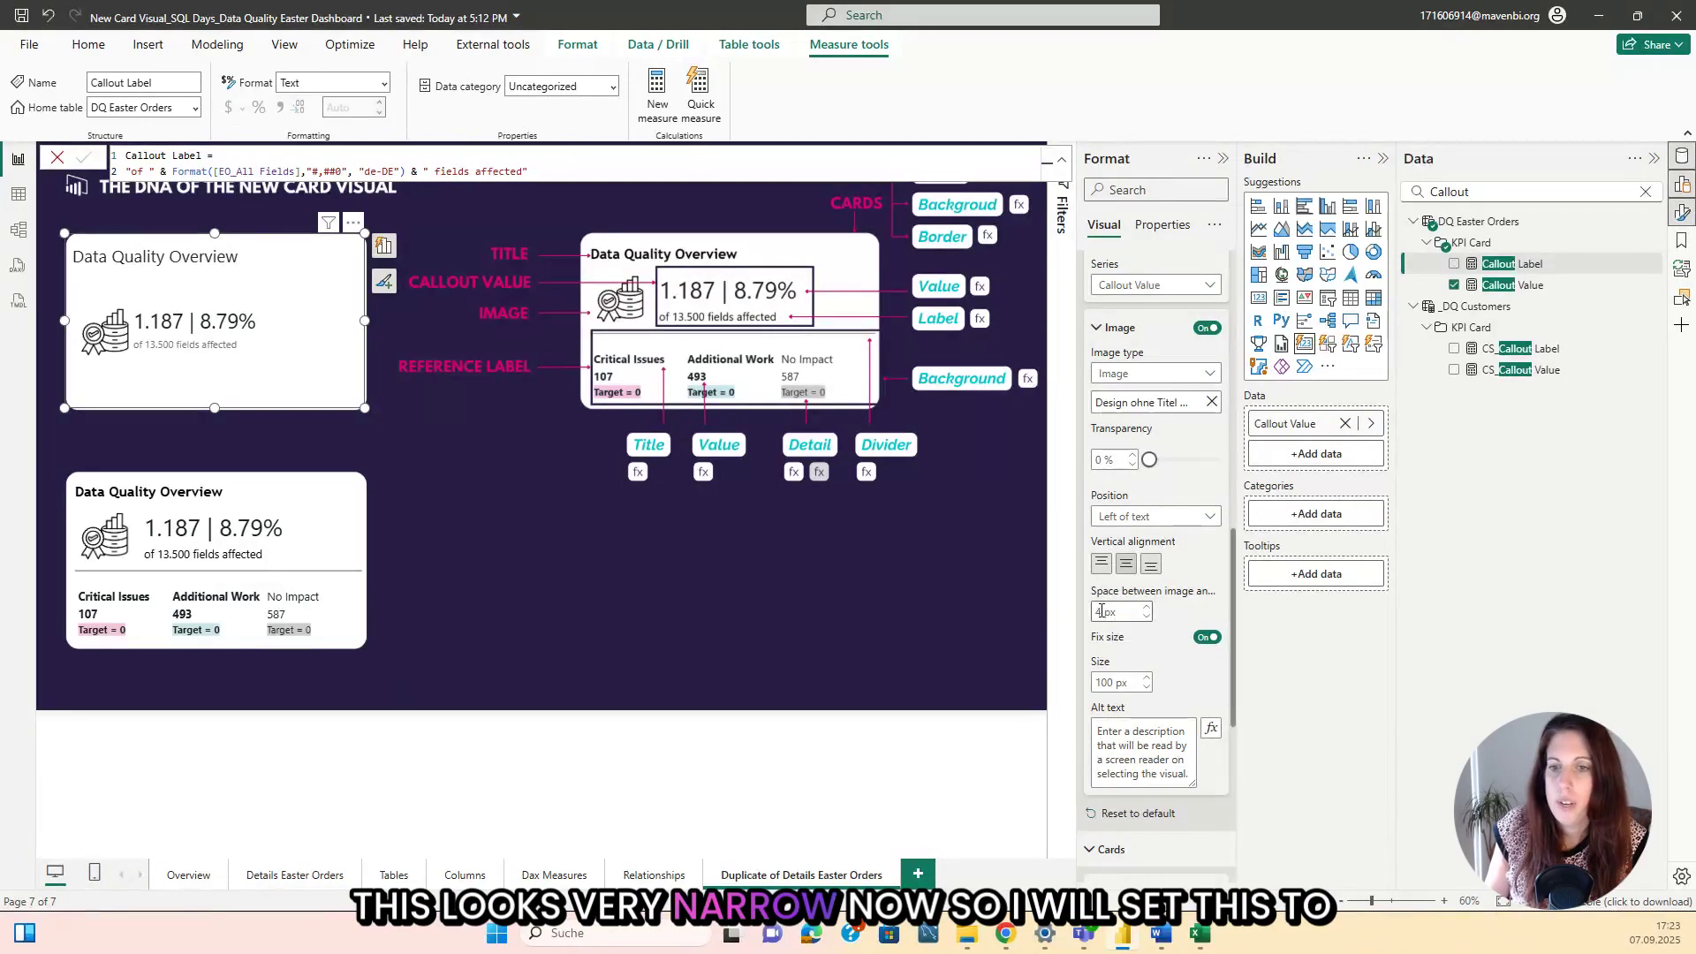
text(20)
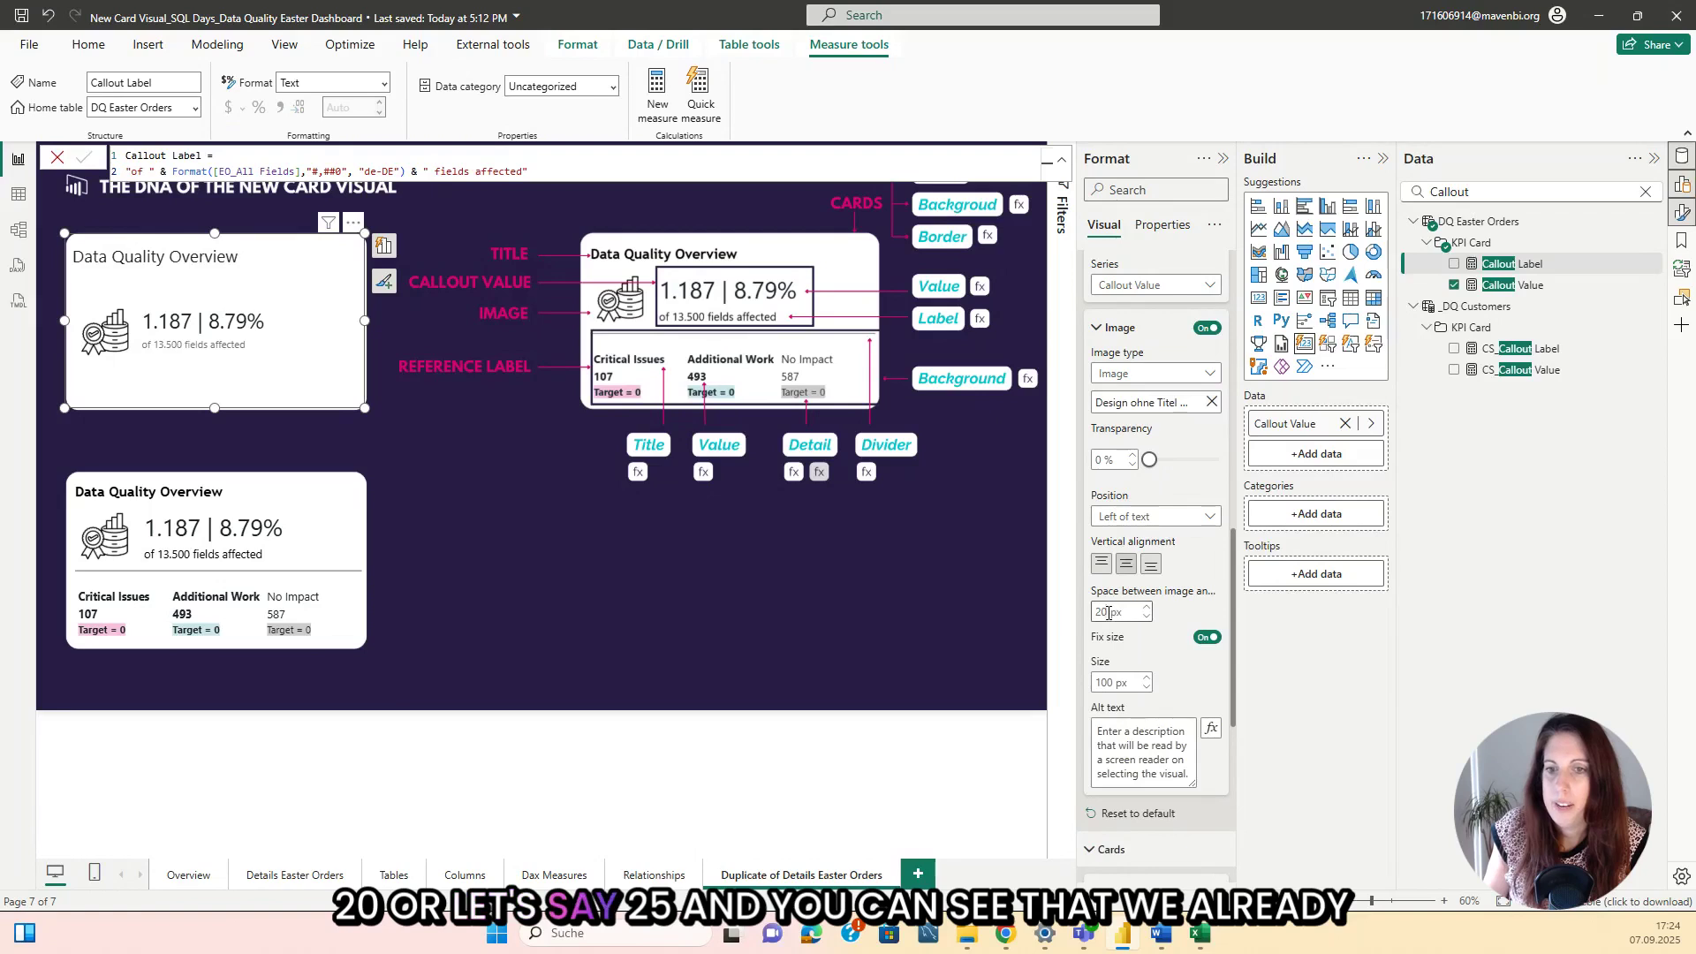
drag(1112, 611, 1066, 617)
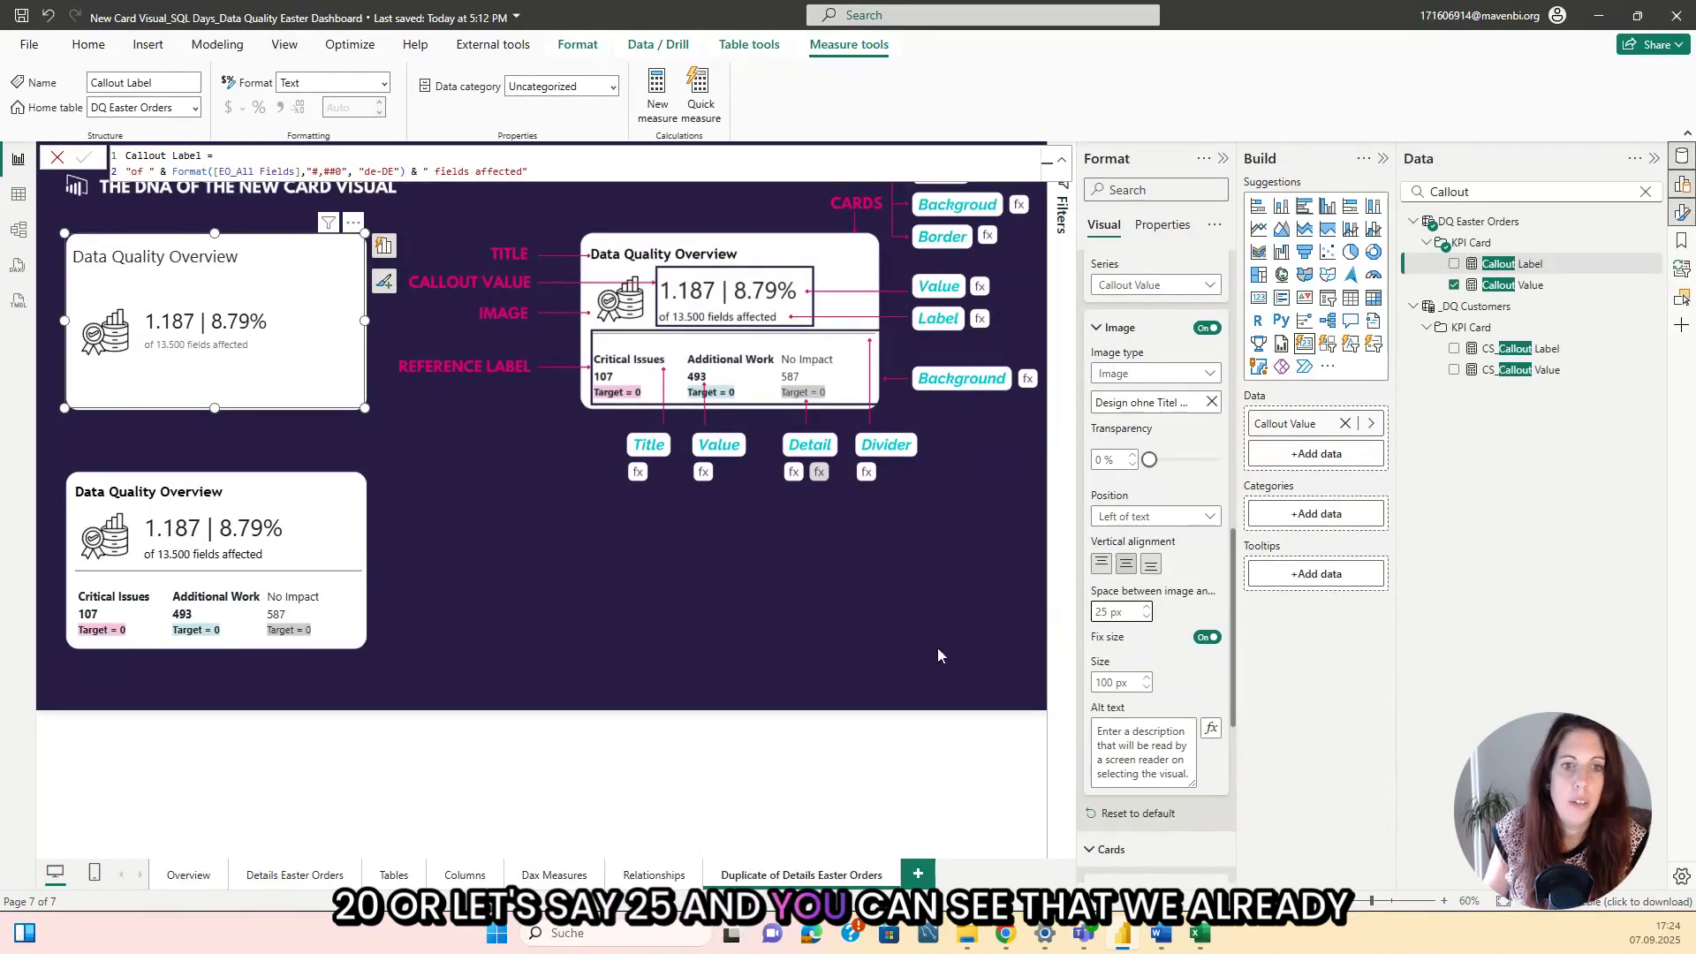
click(553, 585)
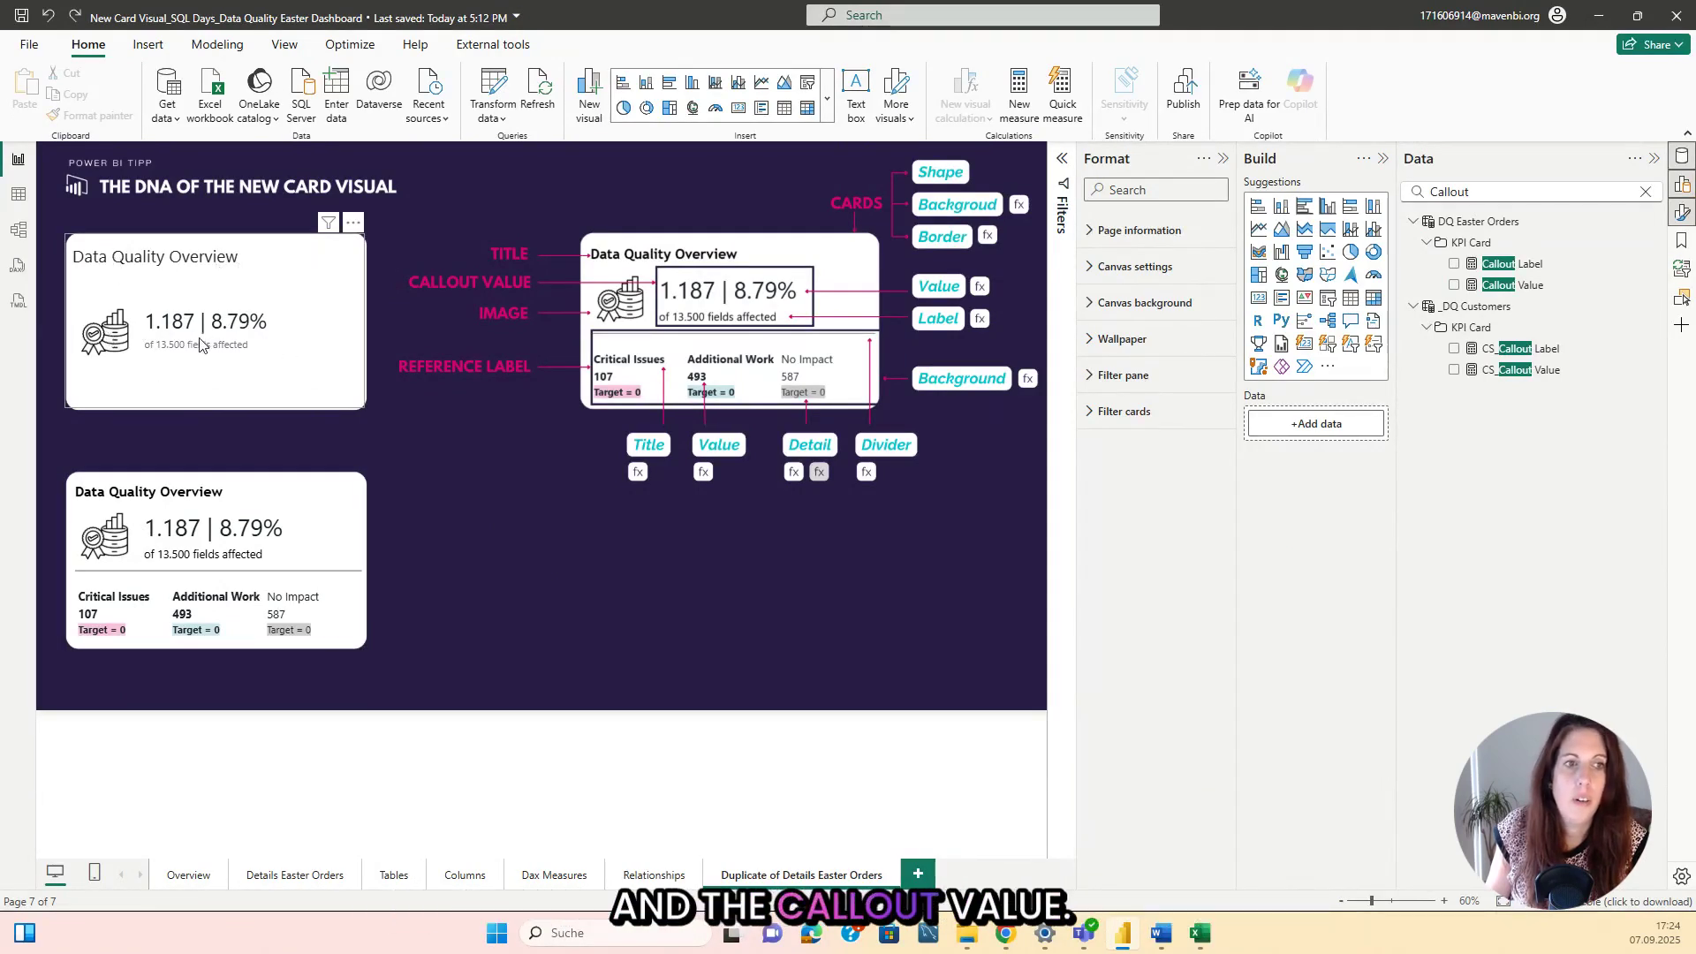
Reduce the Data Quality Overview card title's font size to 20 and make it bold.
click(239, 258)
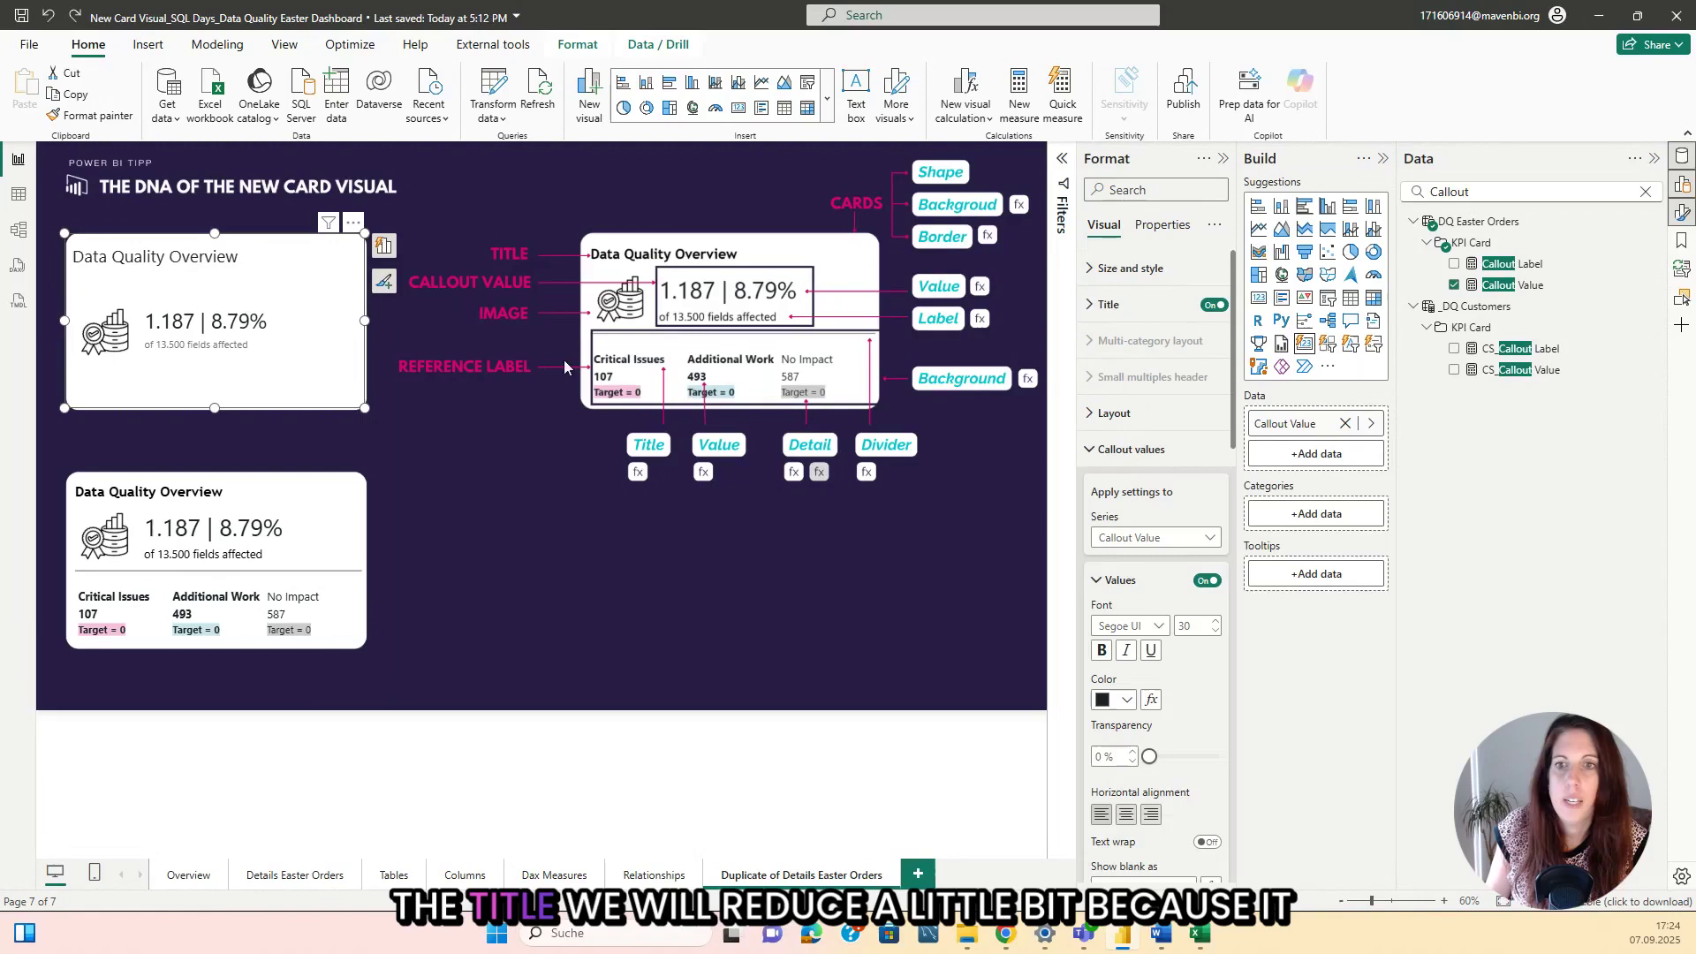
click(1108, 304)
click(1194, 478)
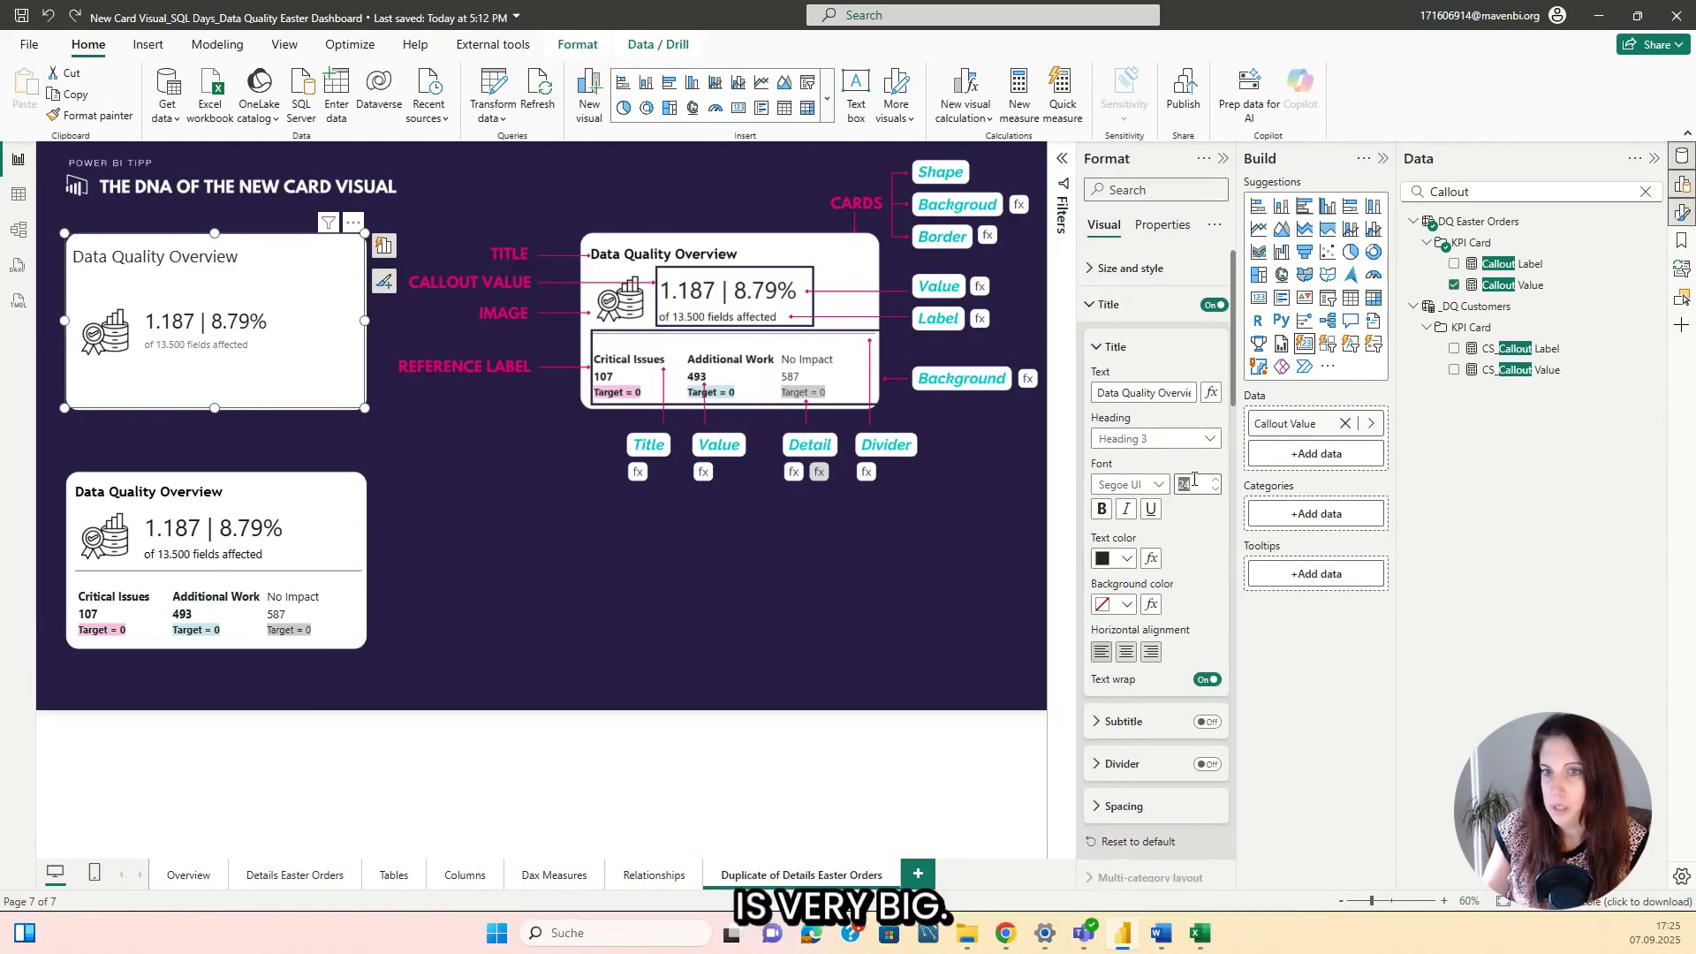
text(20)
key(Return)
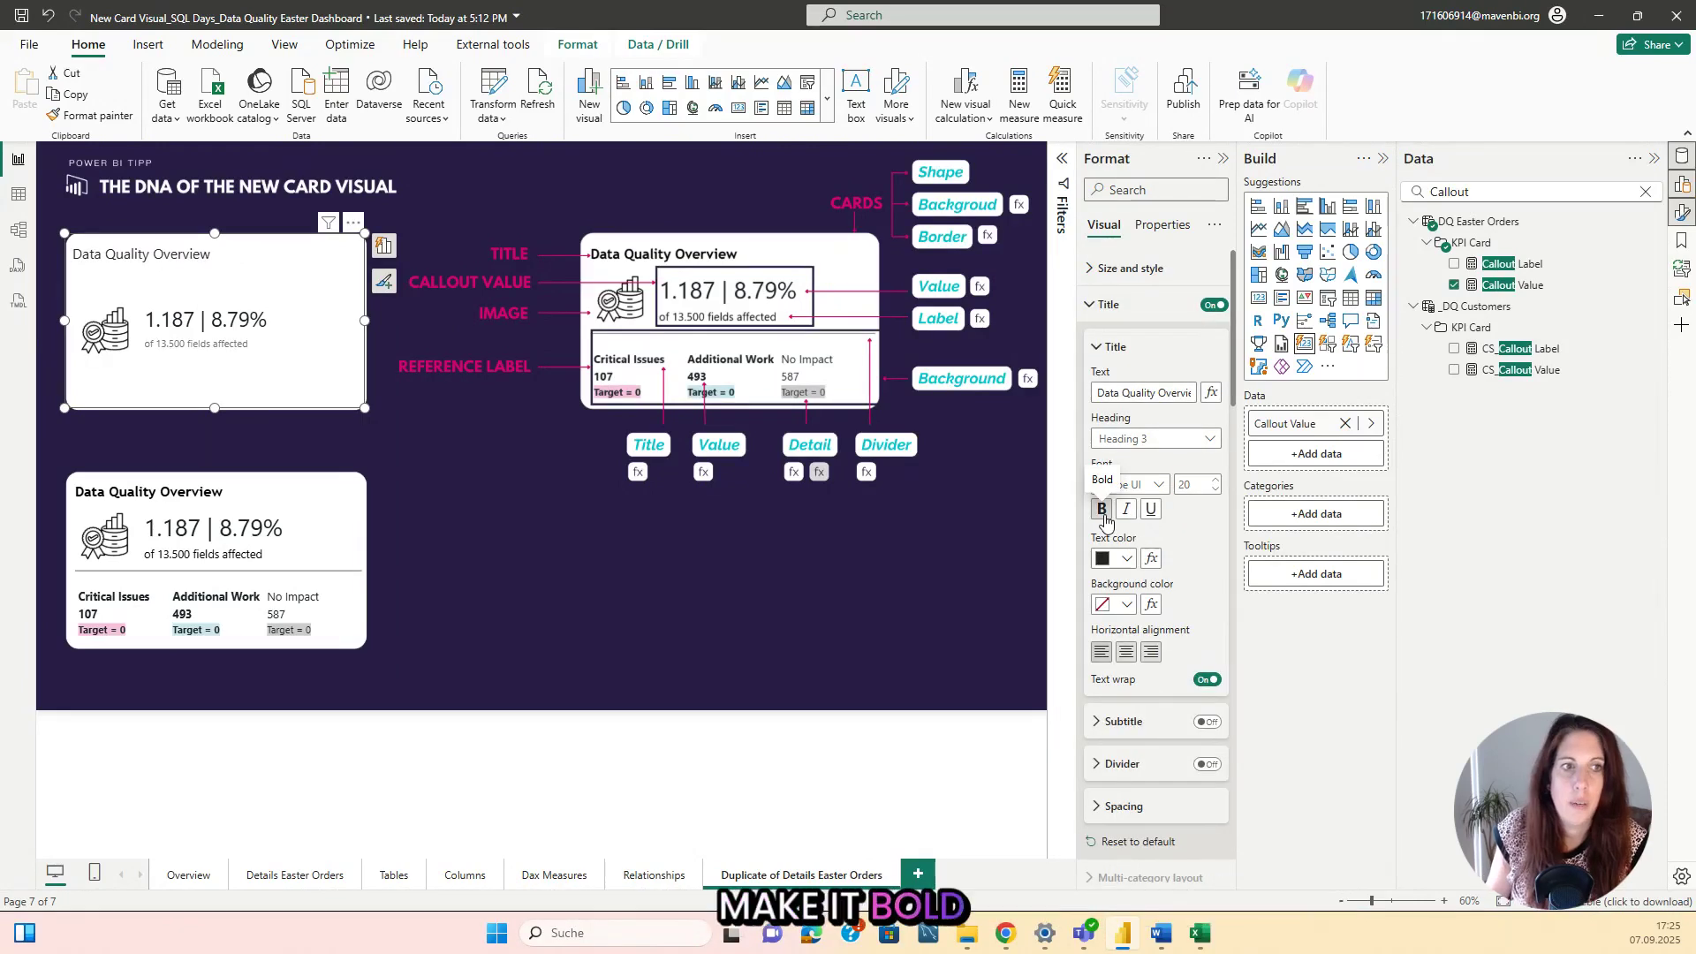
click(1109, 304)
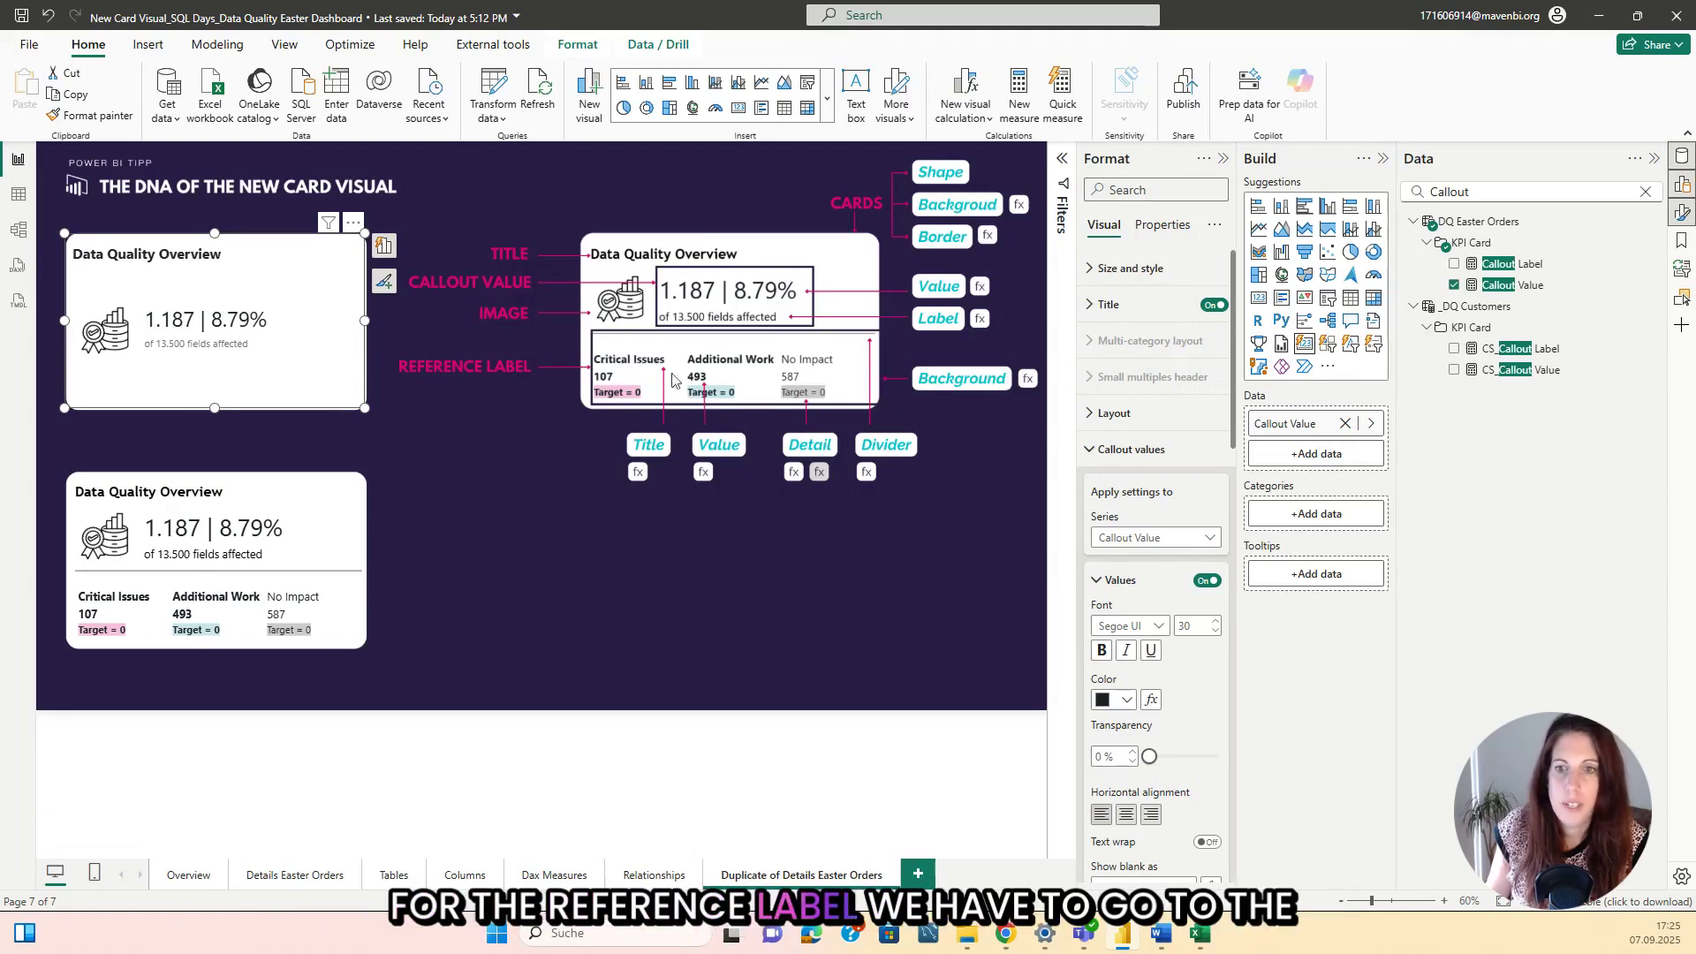
Add the EO_Anzahl Fields issues_critical measure as a reference label for the Callout Value series of the Data Quality Overview card.
click(1092, 452)
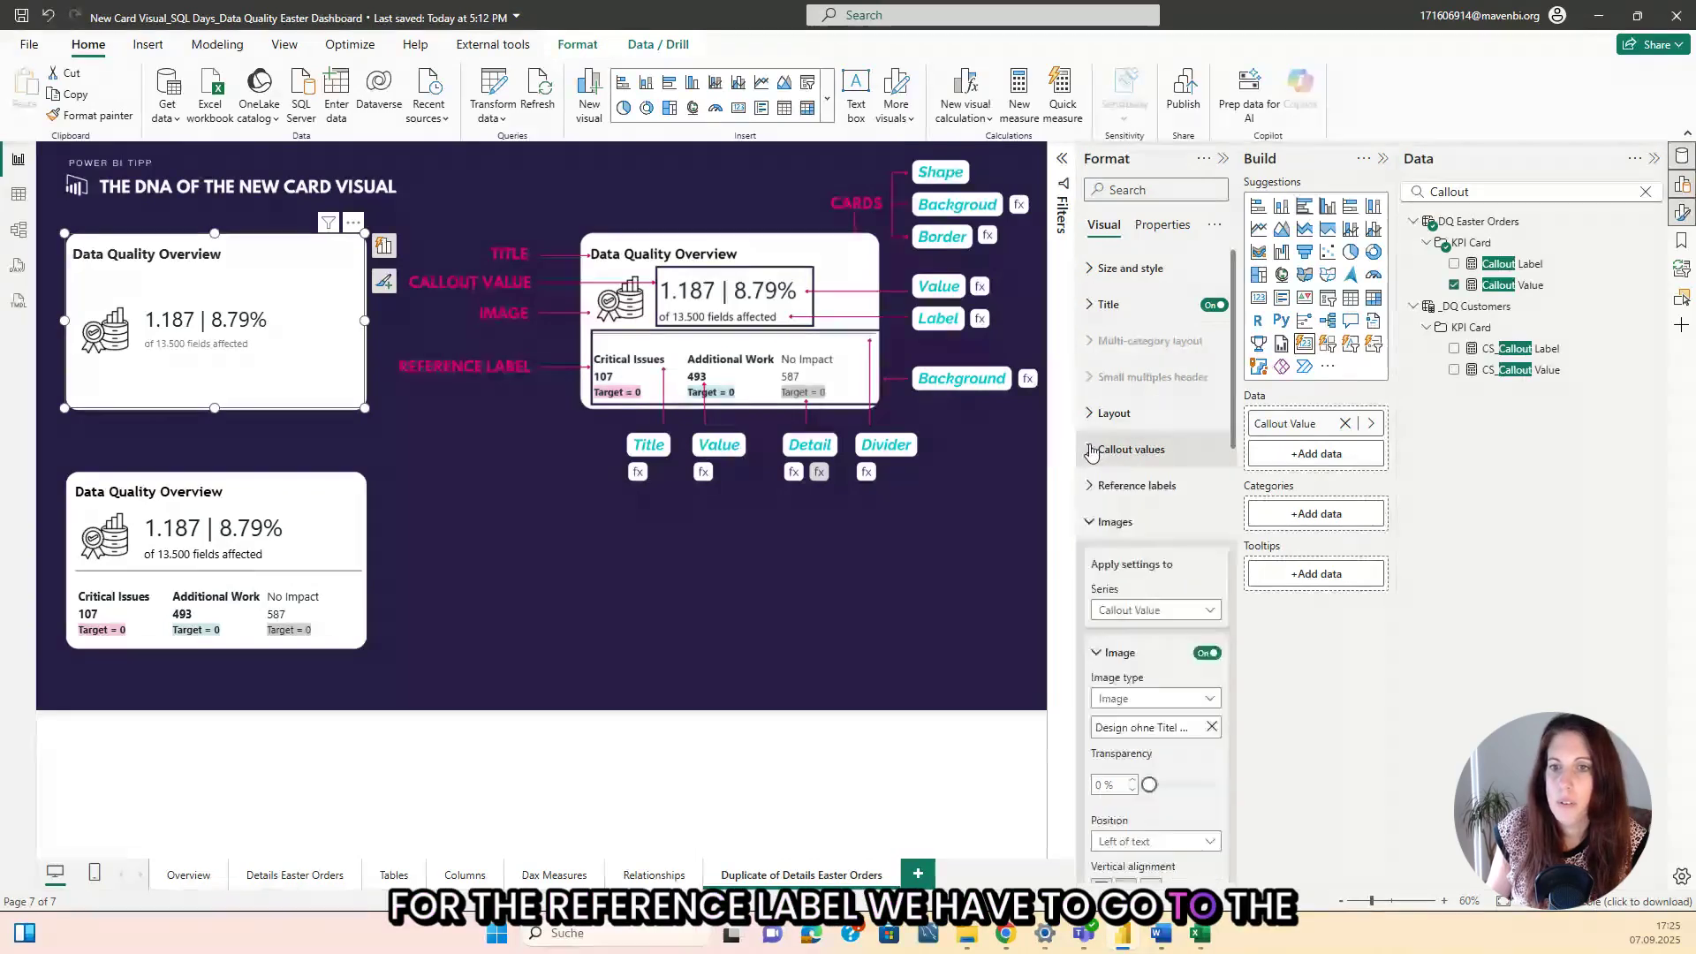
click(1104, 482)
scroll(1106, 464, down, 1)
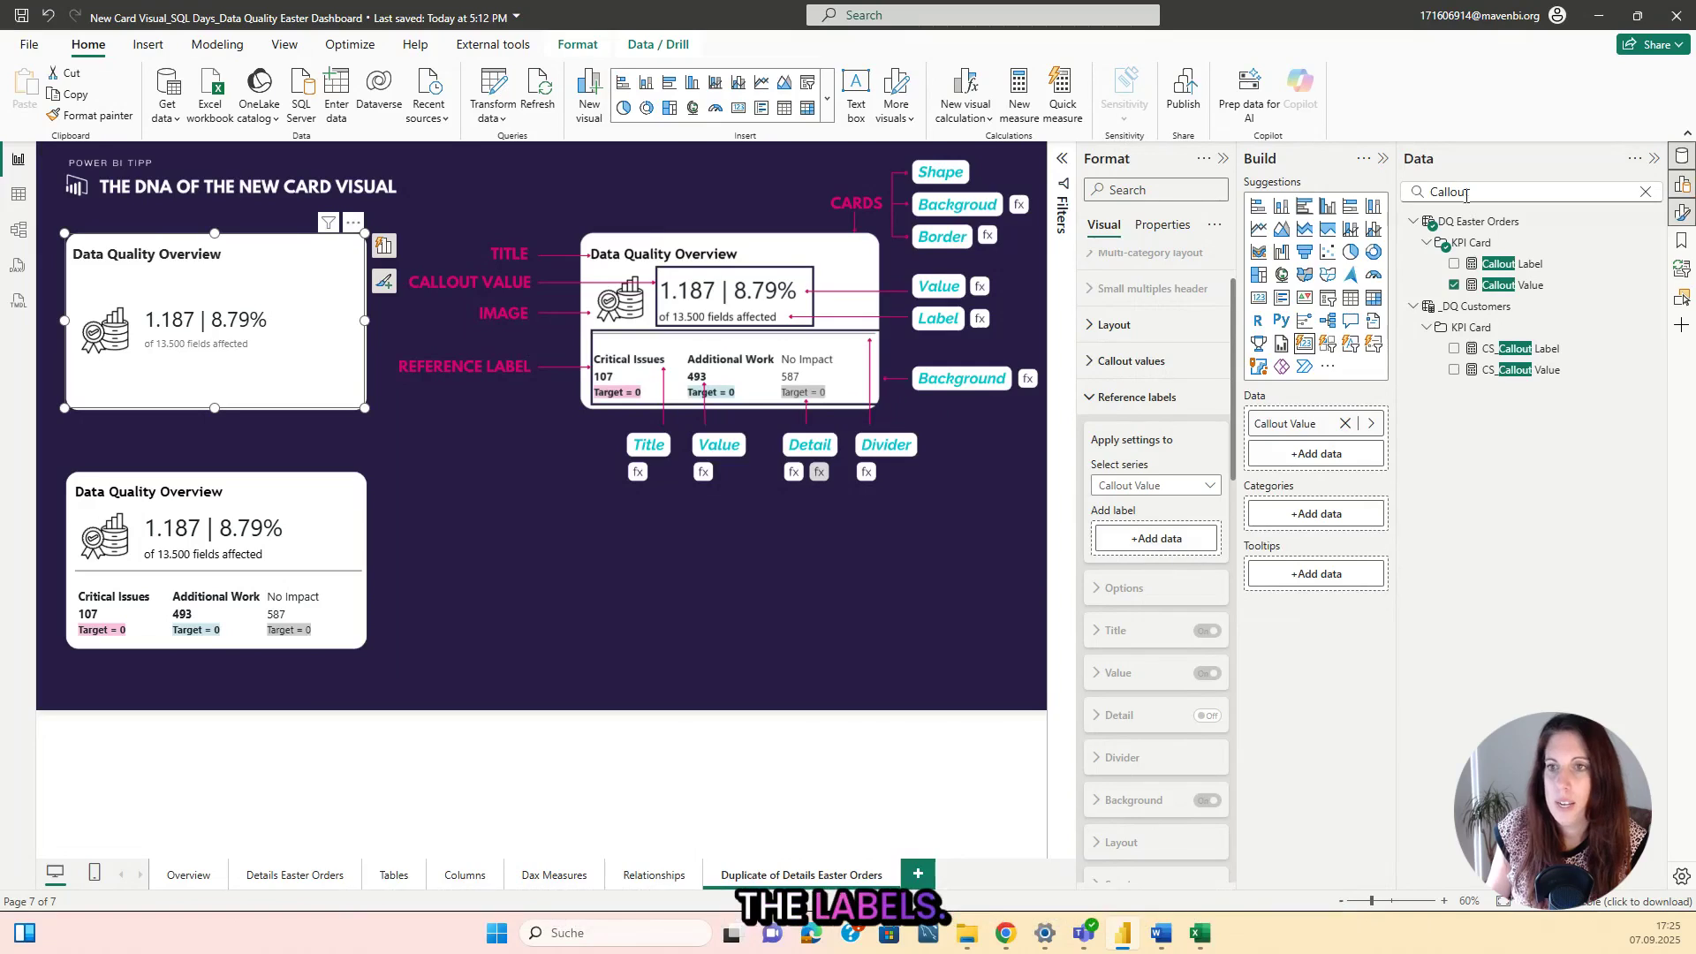
double_click(1499, 192)
text(c)
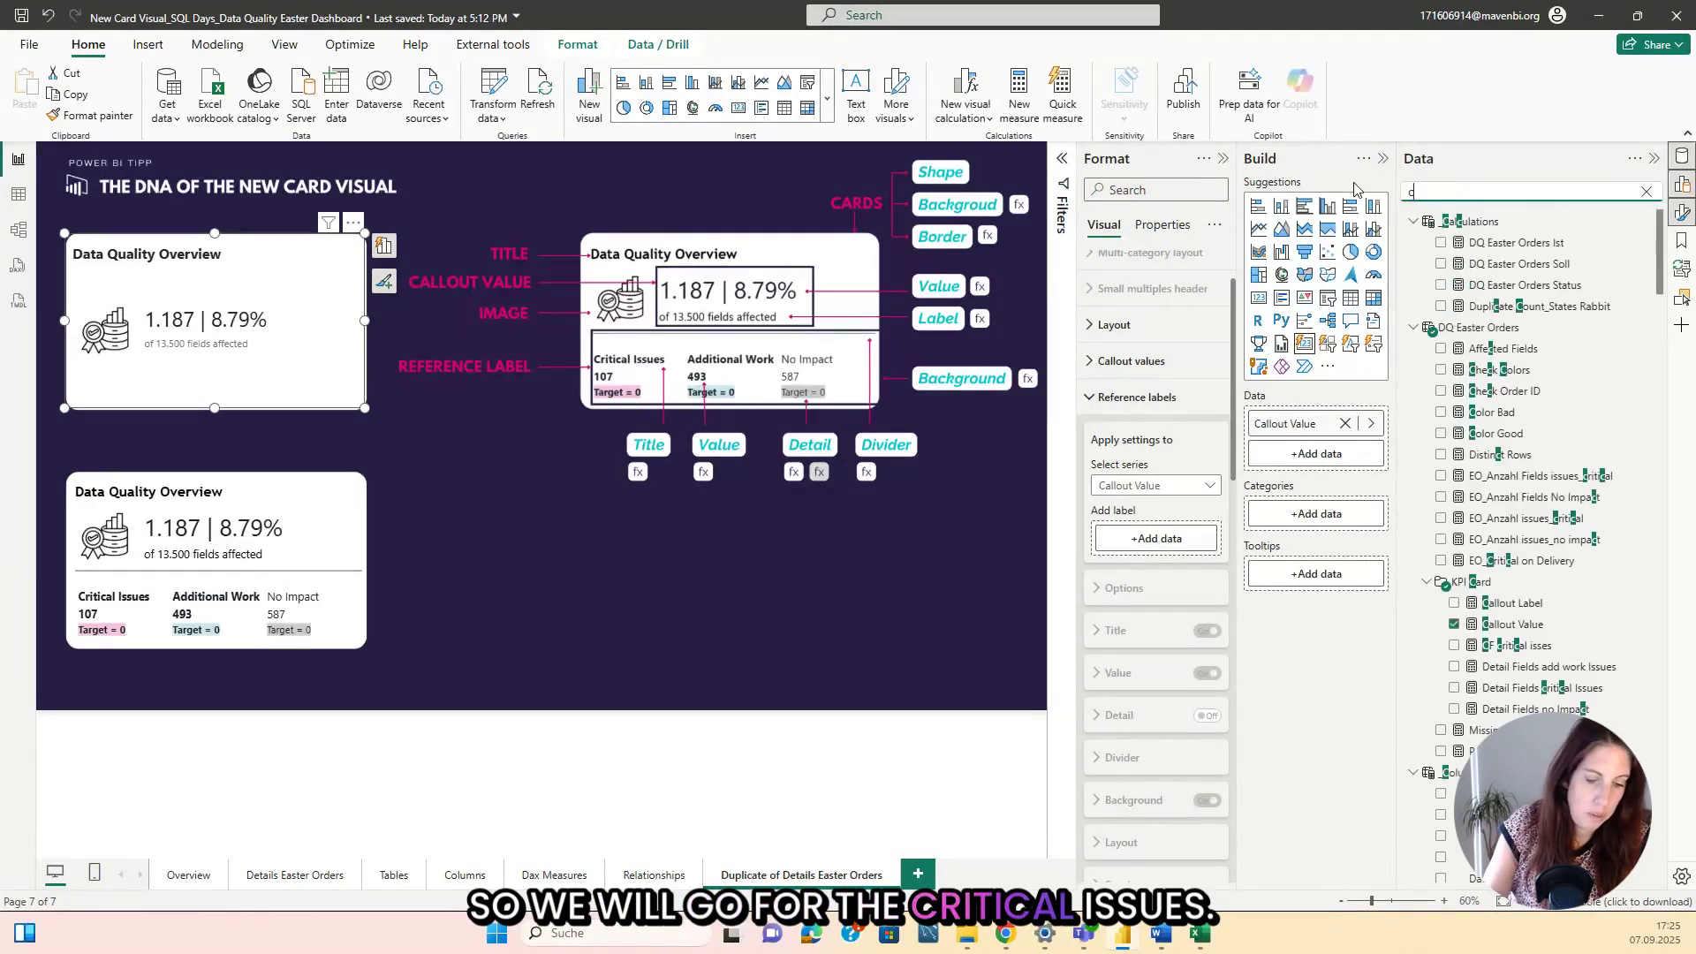
text(ritical)
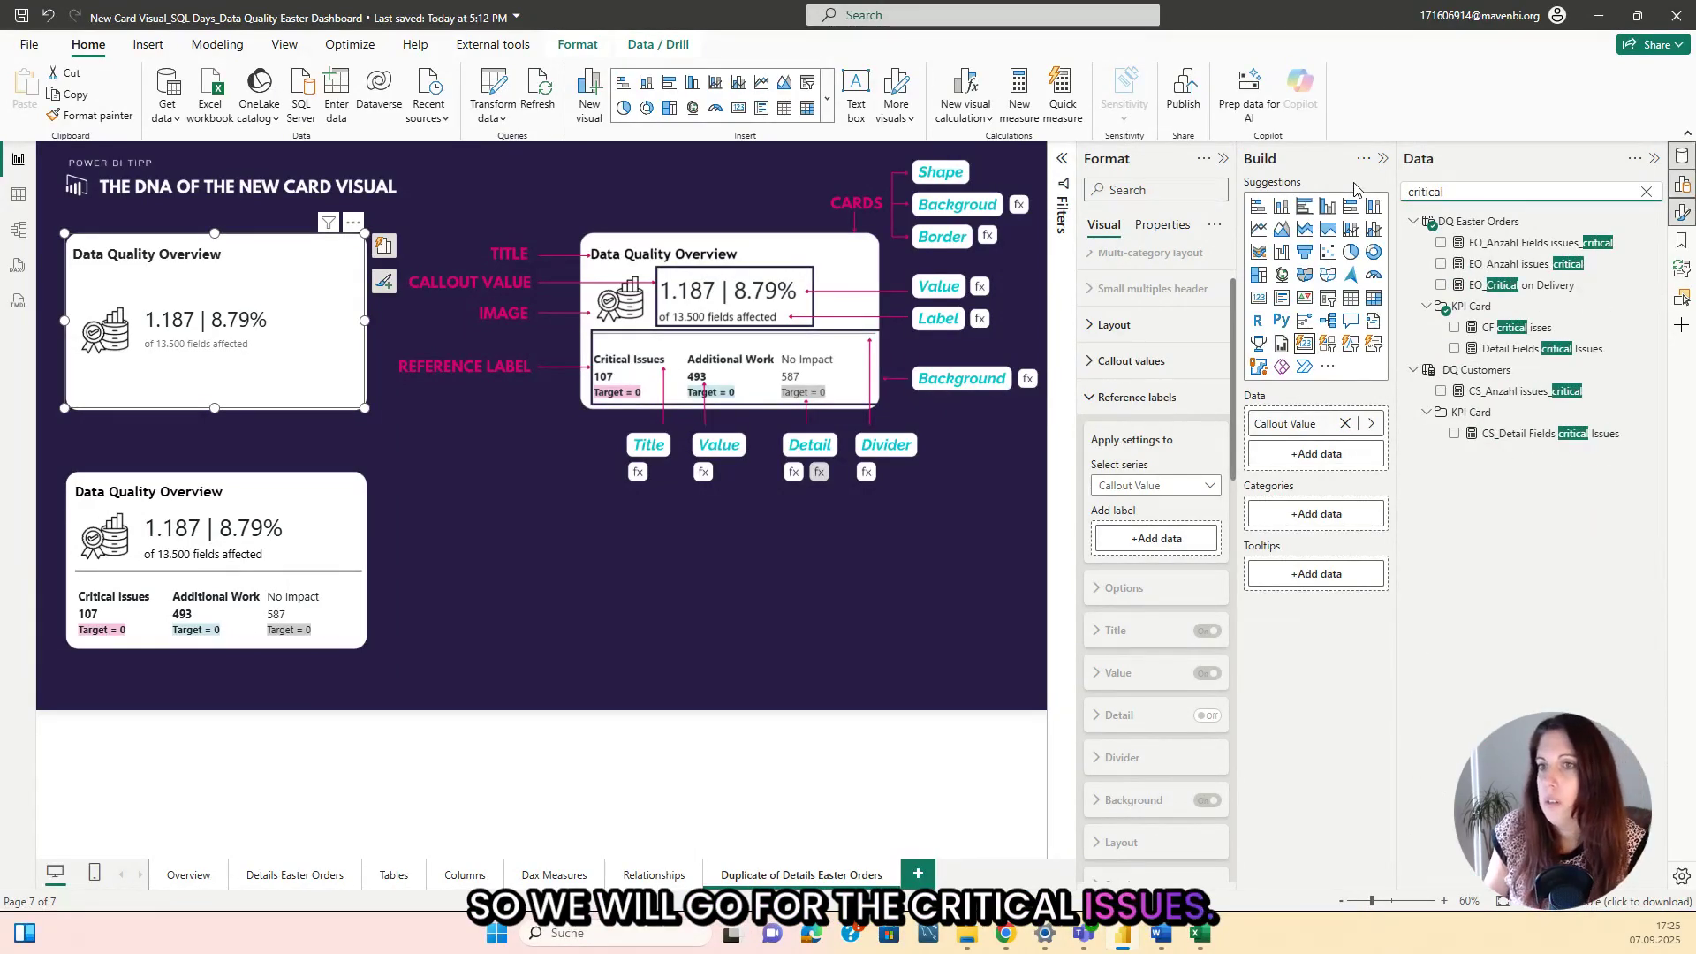
drag(1356, 188, 1156, 538)
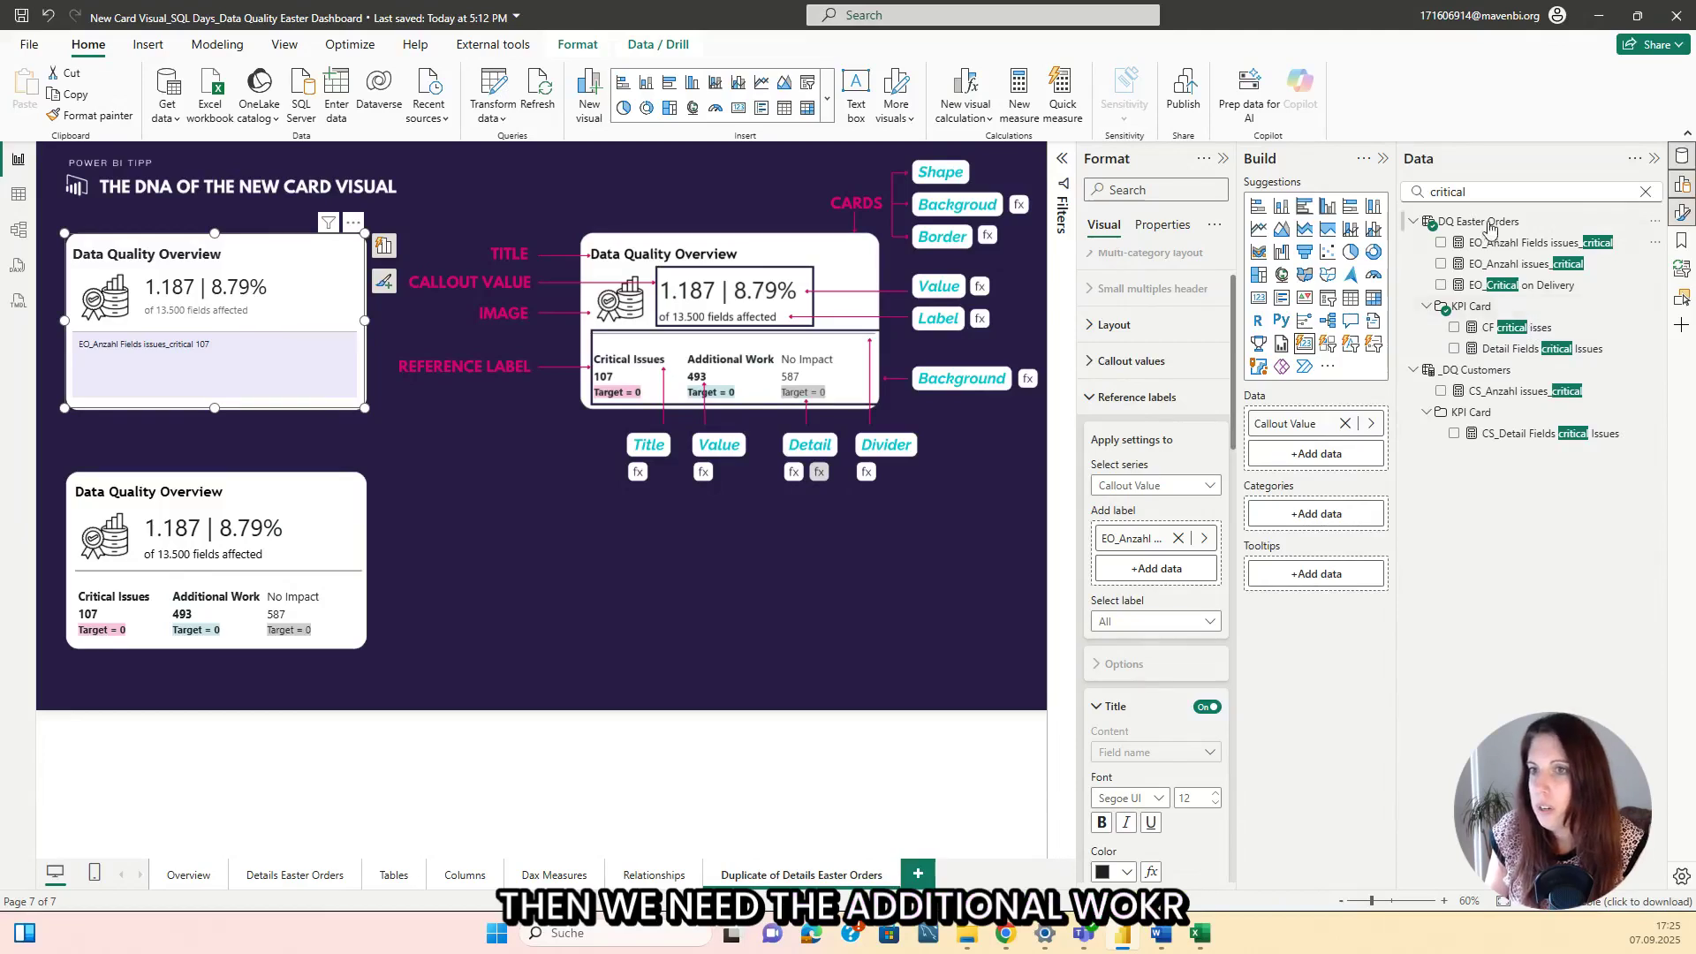
Add EO_issues Add Work and EO_Anzahl issues_no impact as further reference labels and deselect the card.
double_click(1453, 192)
text(add)
drag(1506, 242, 1192, 543)
double_click(1489, 195)
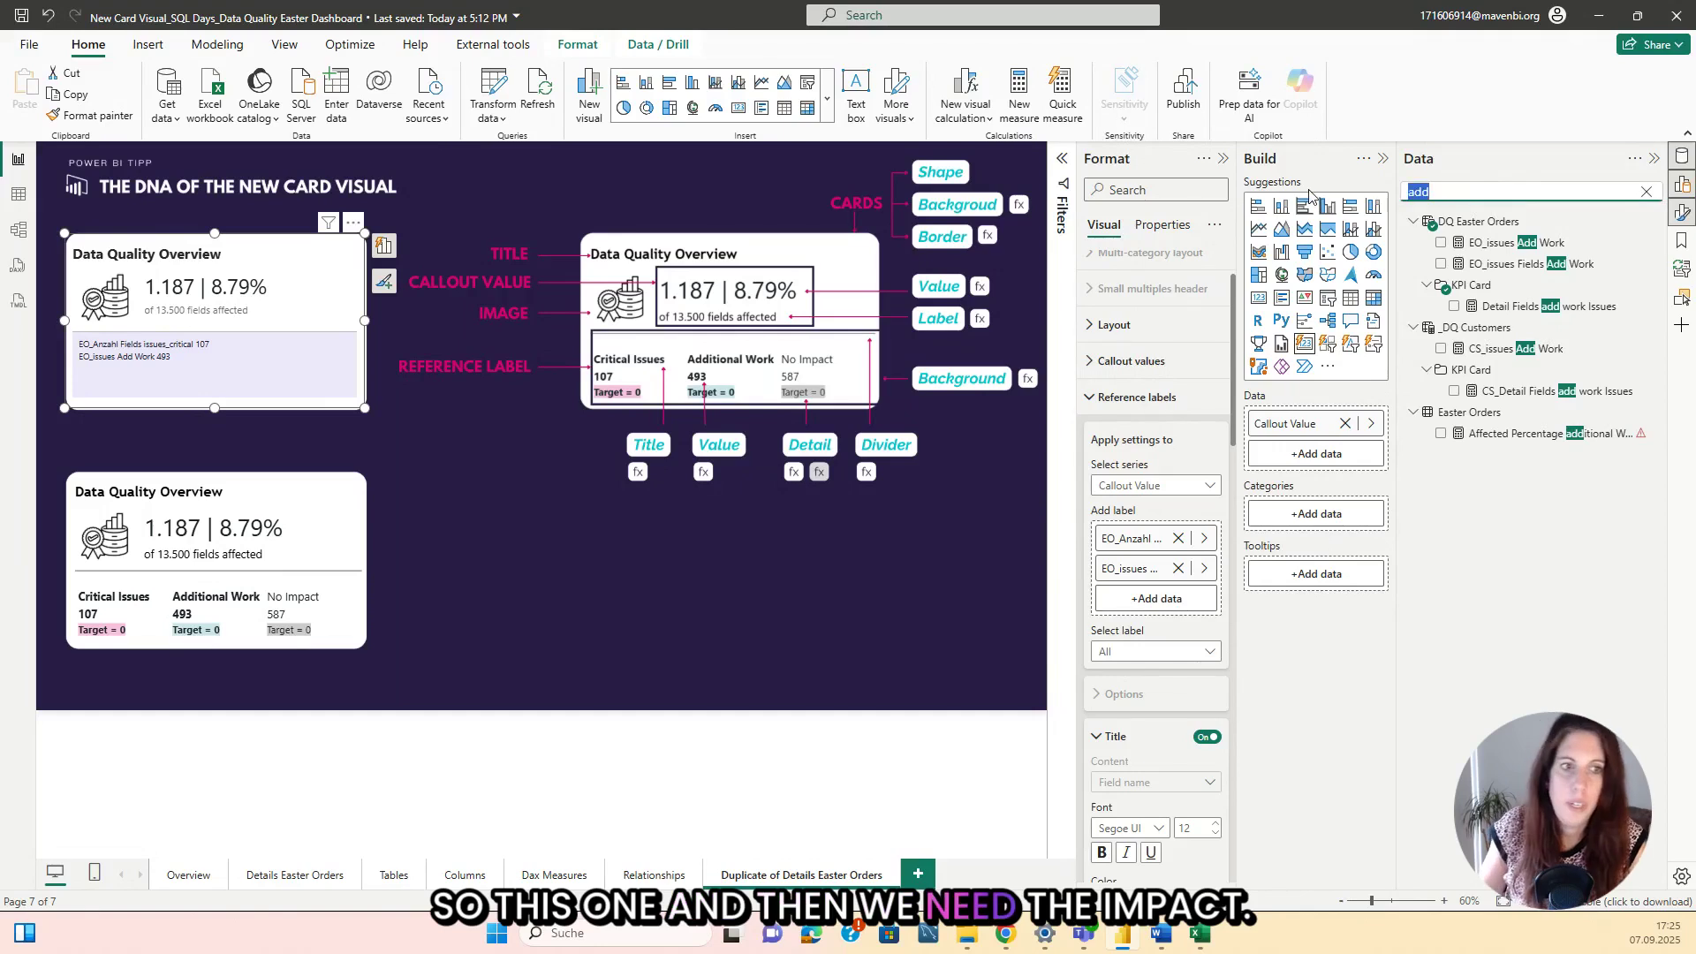
text(impact)
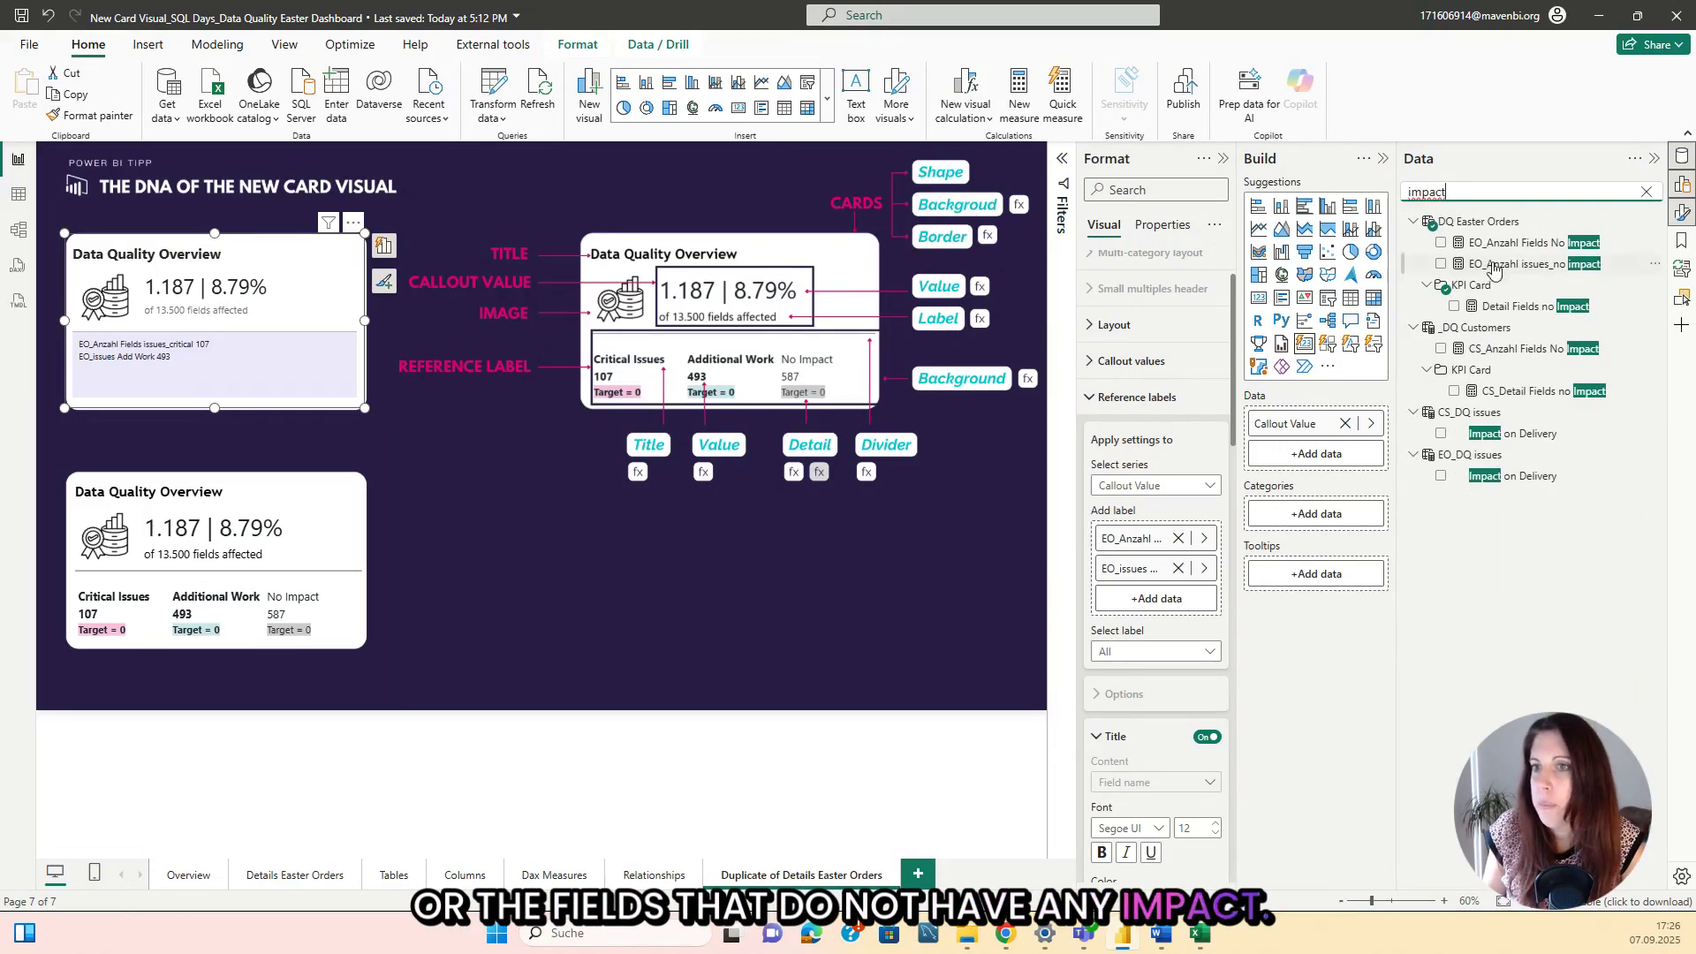
drag(1515, 263, 1181, 605)
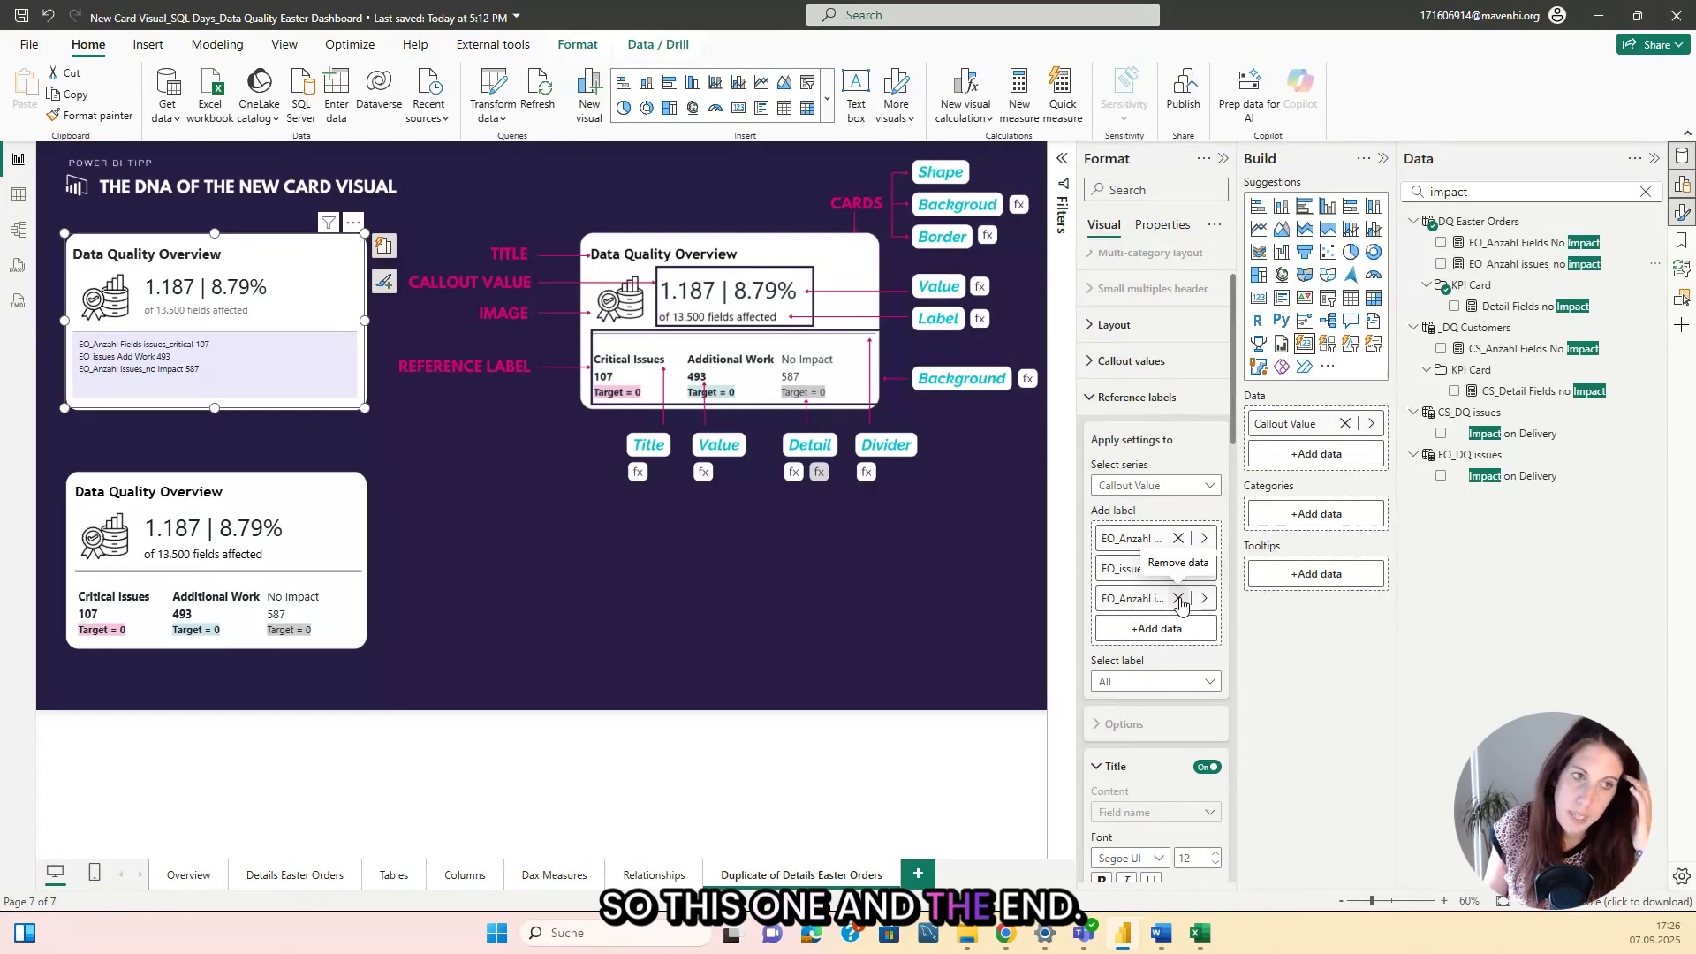
click(806, 585)
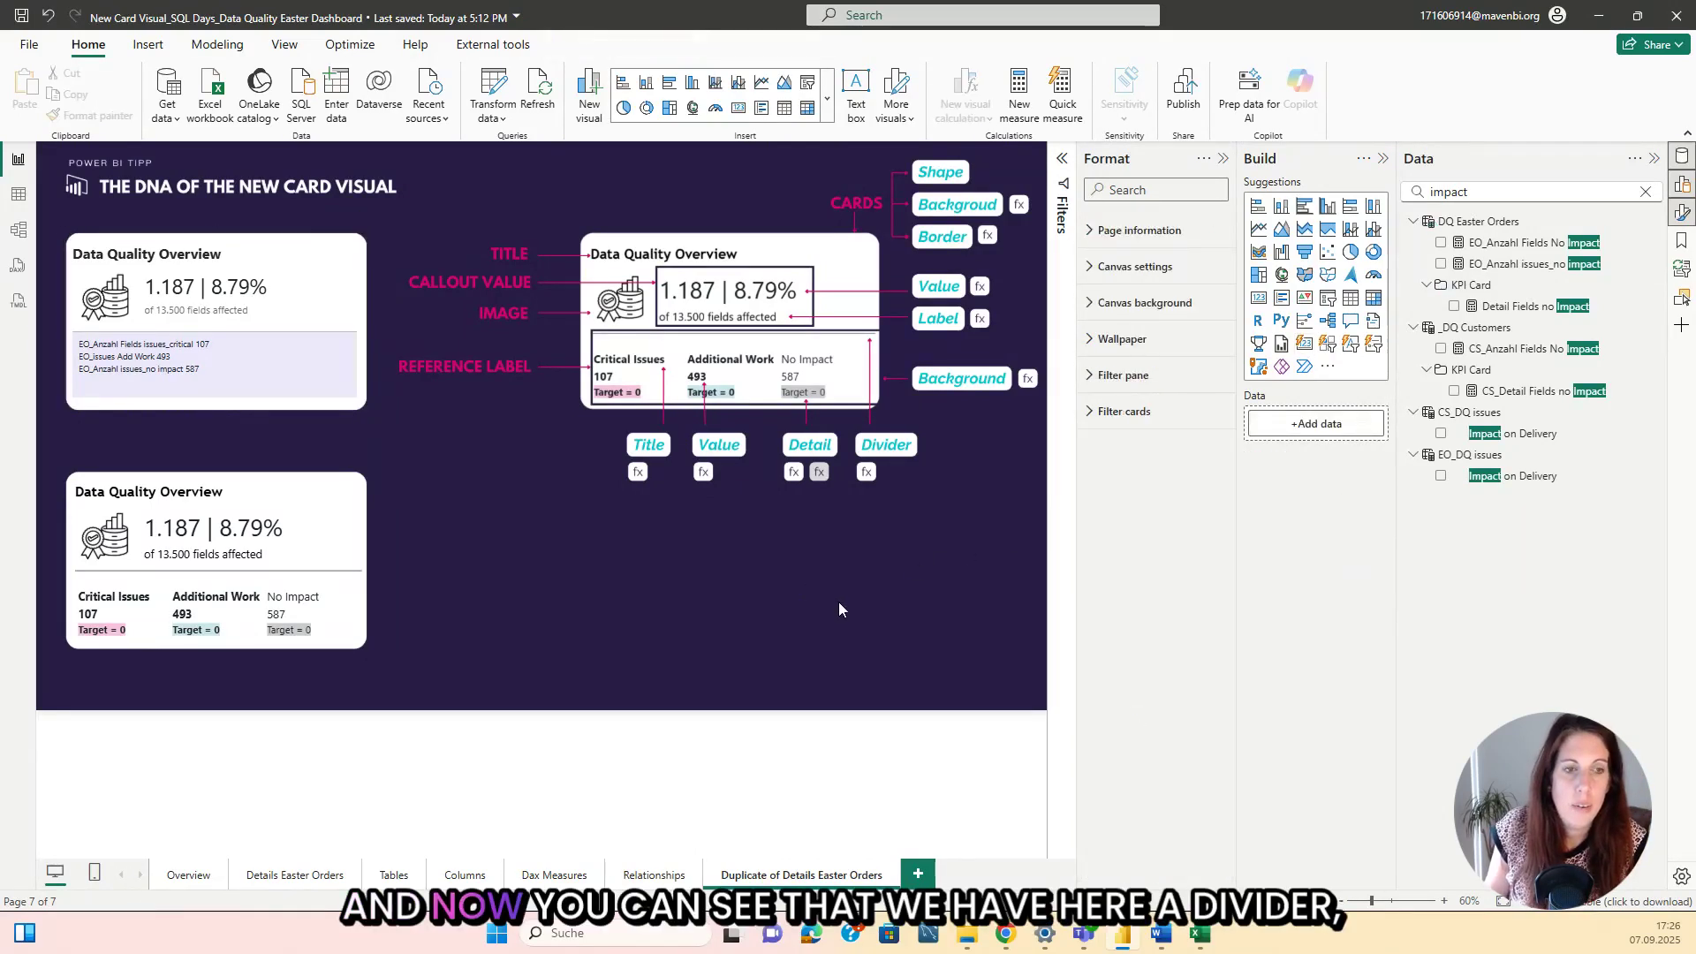
Apply the card's reference label settings to all series and set the row layout's style to Tabular.
click(289, 374)
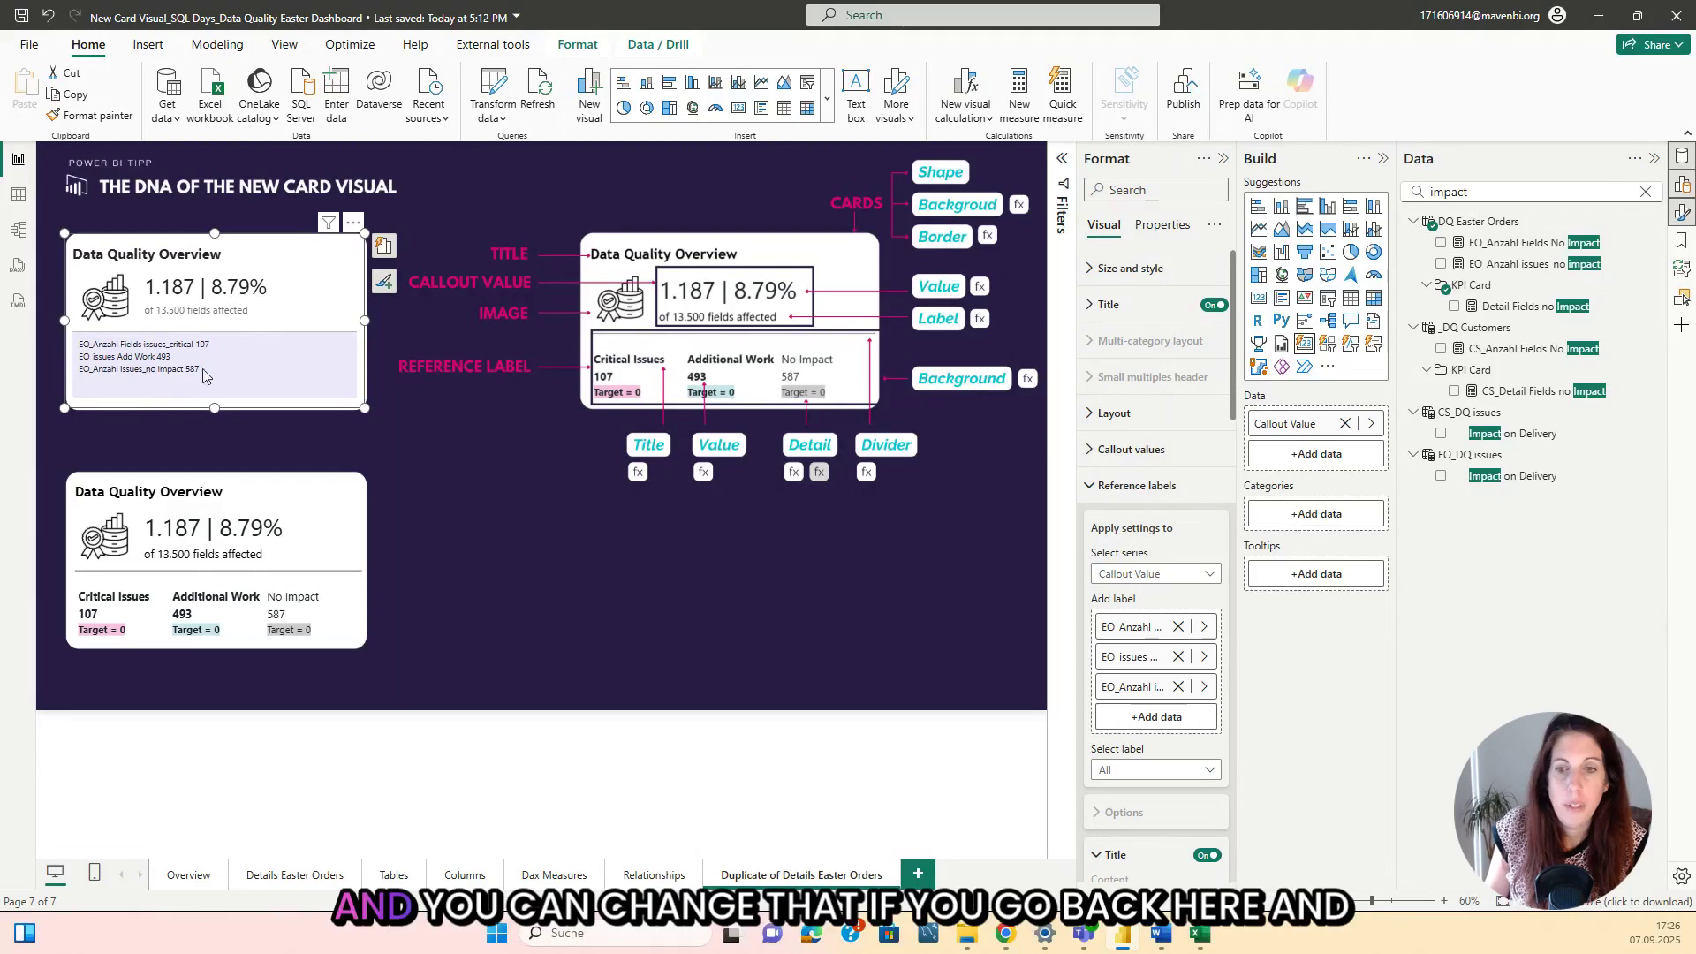
click(1129, 573)
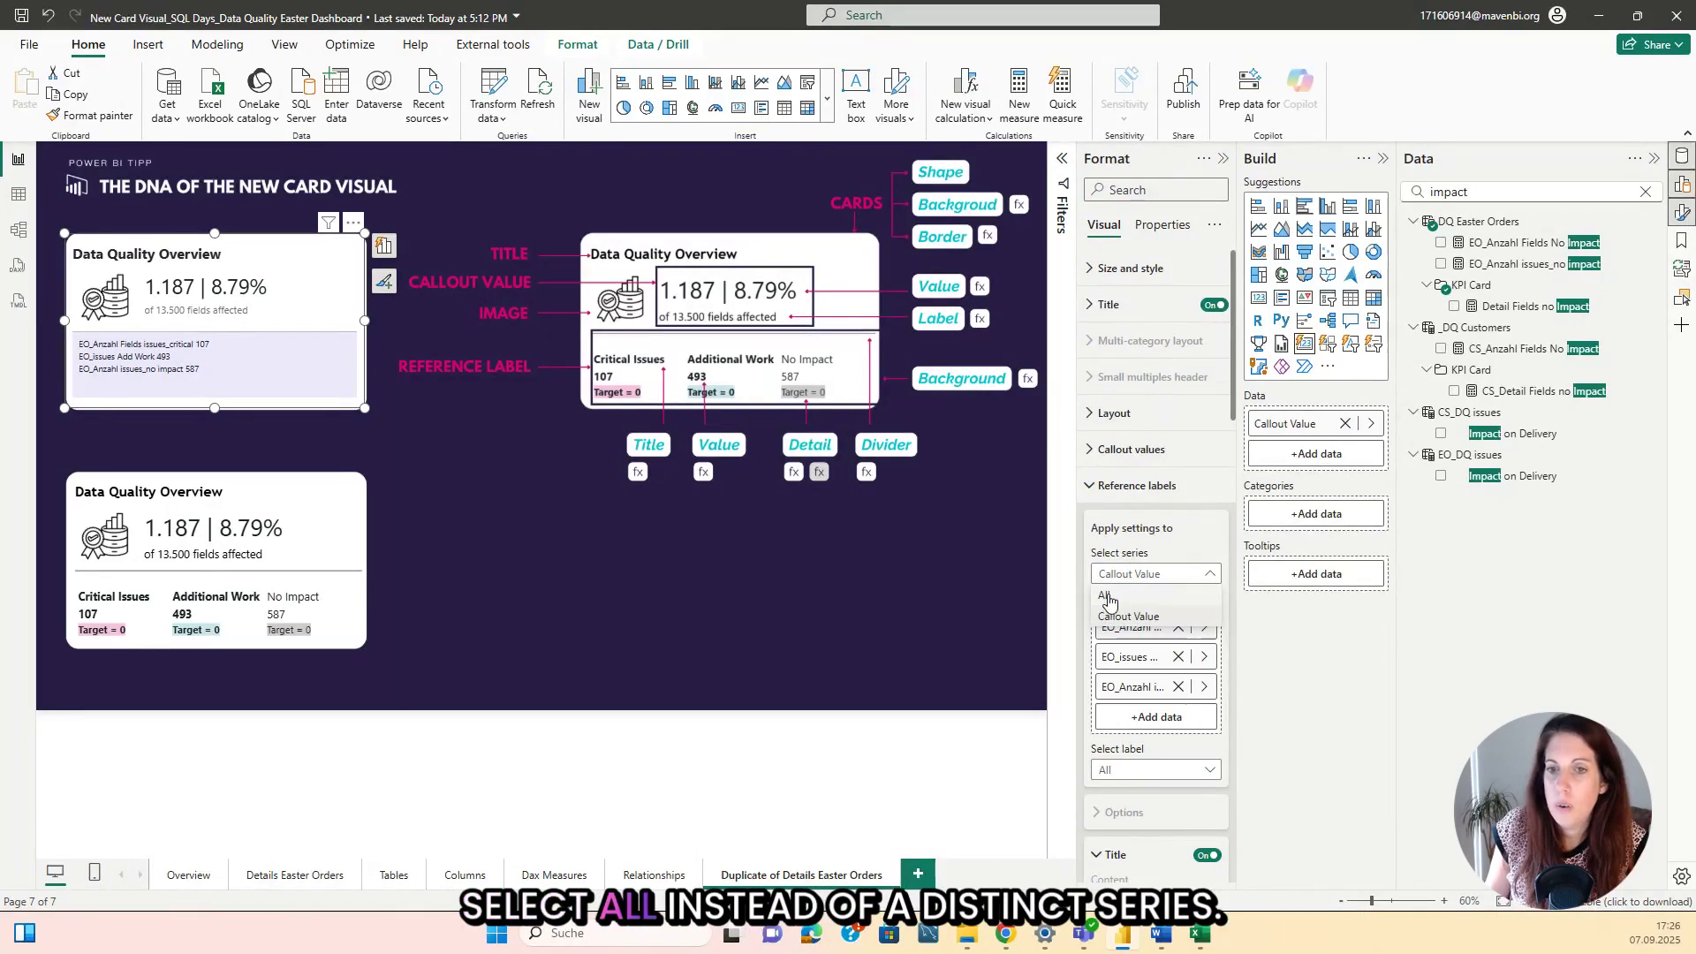
click(1106, 597)
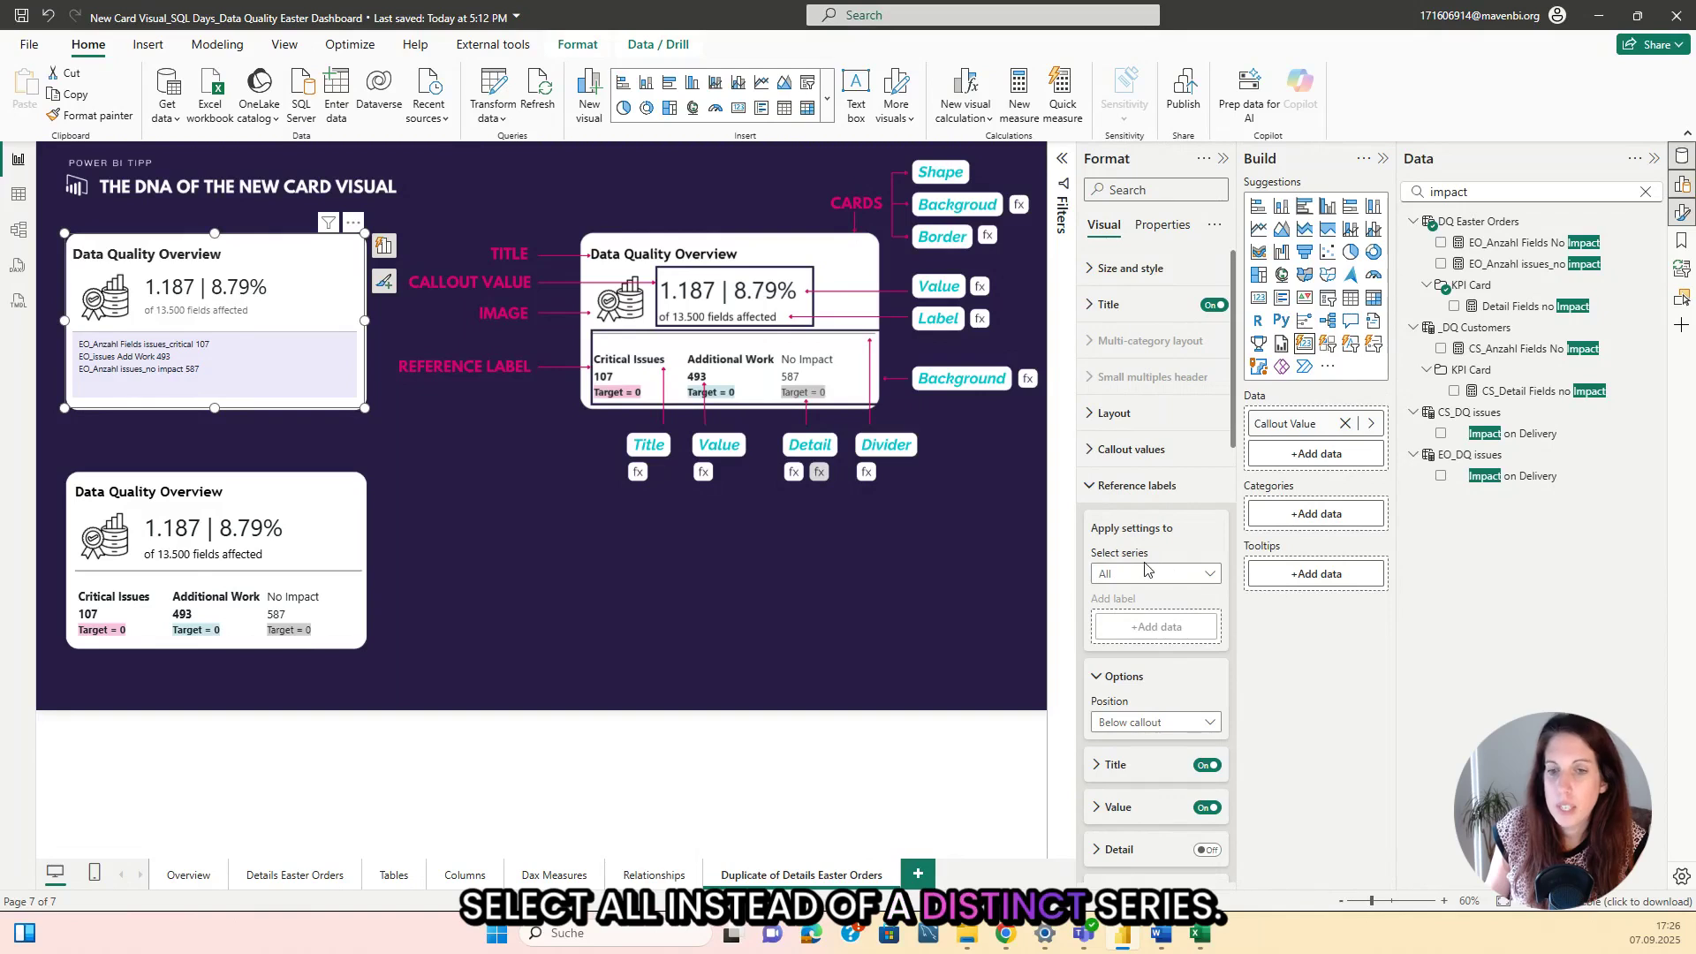
scroll(1139, 547, down, 2)
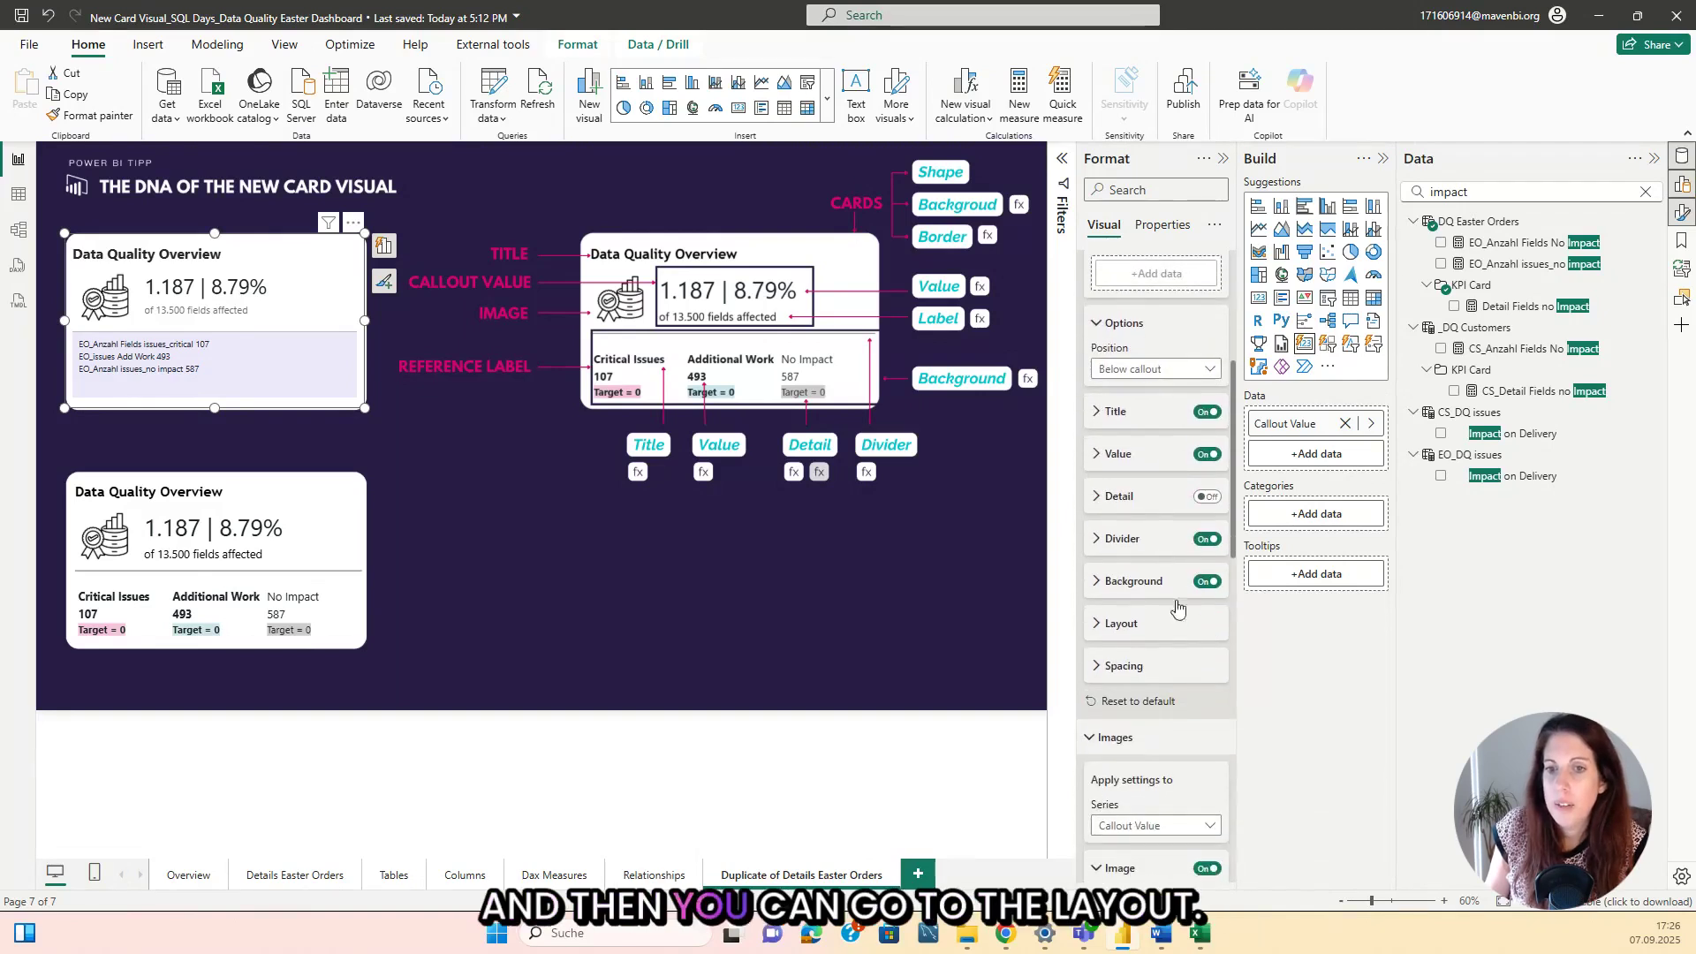
click(1139, 535)
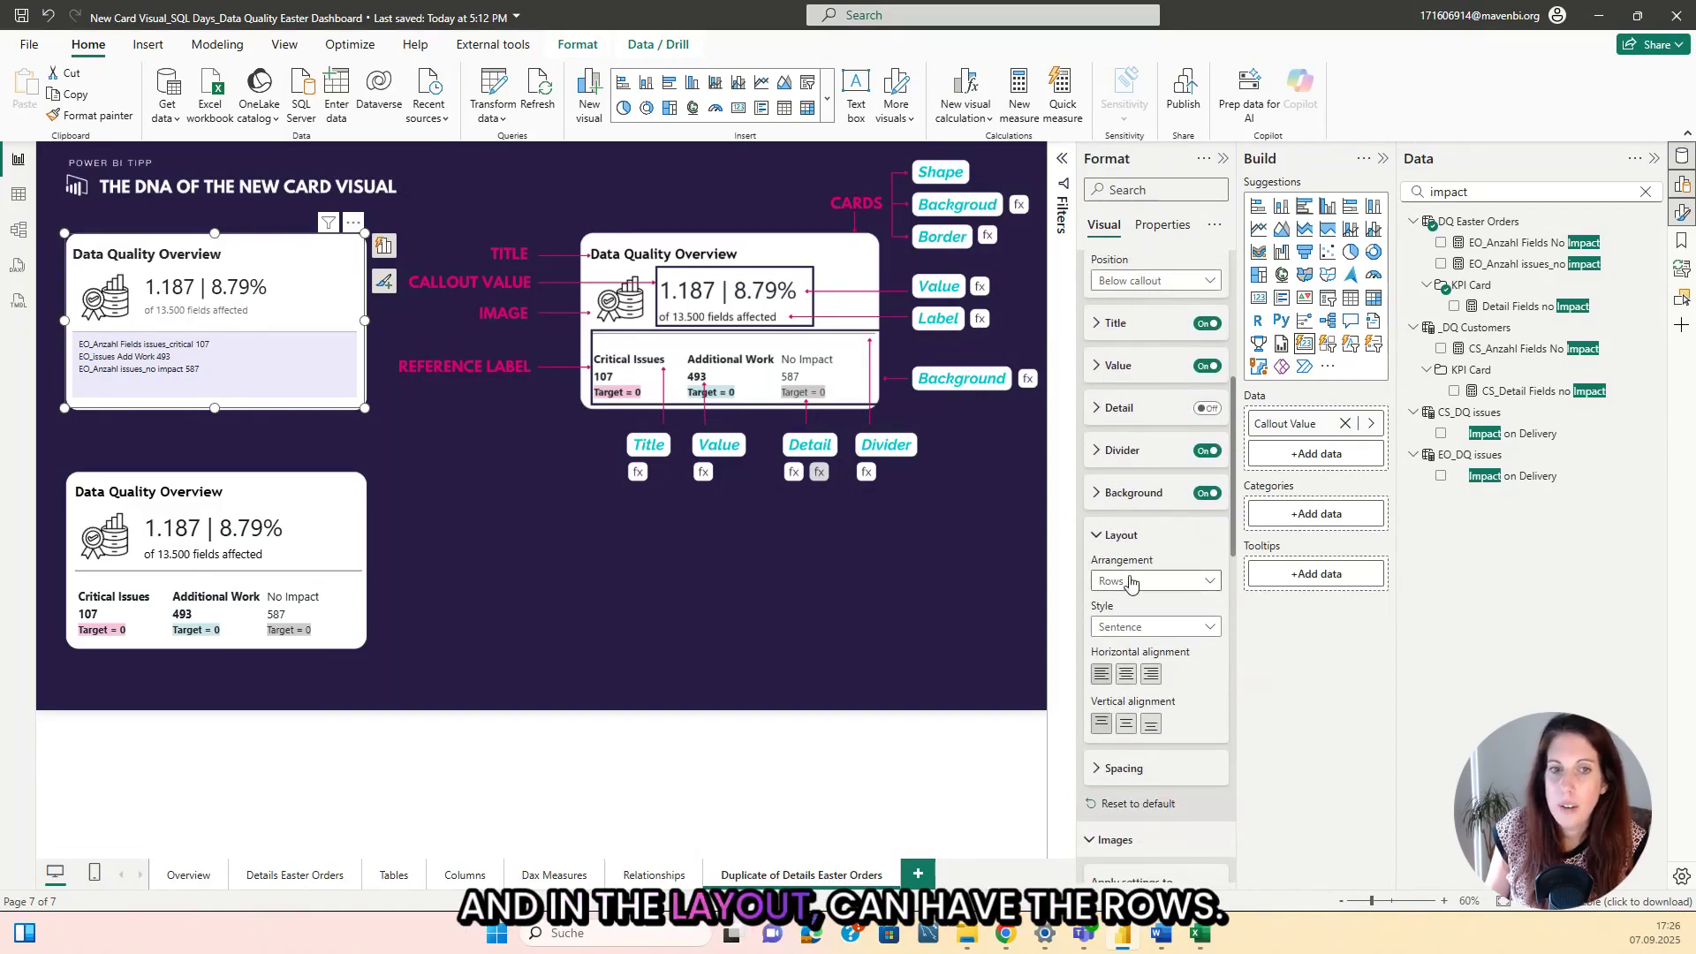
click(1149, 626)
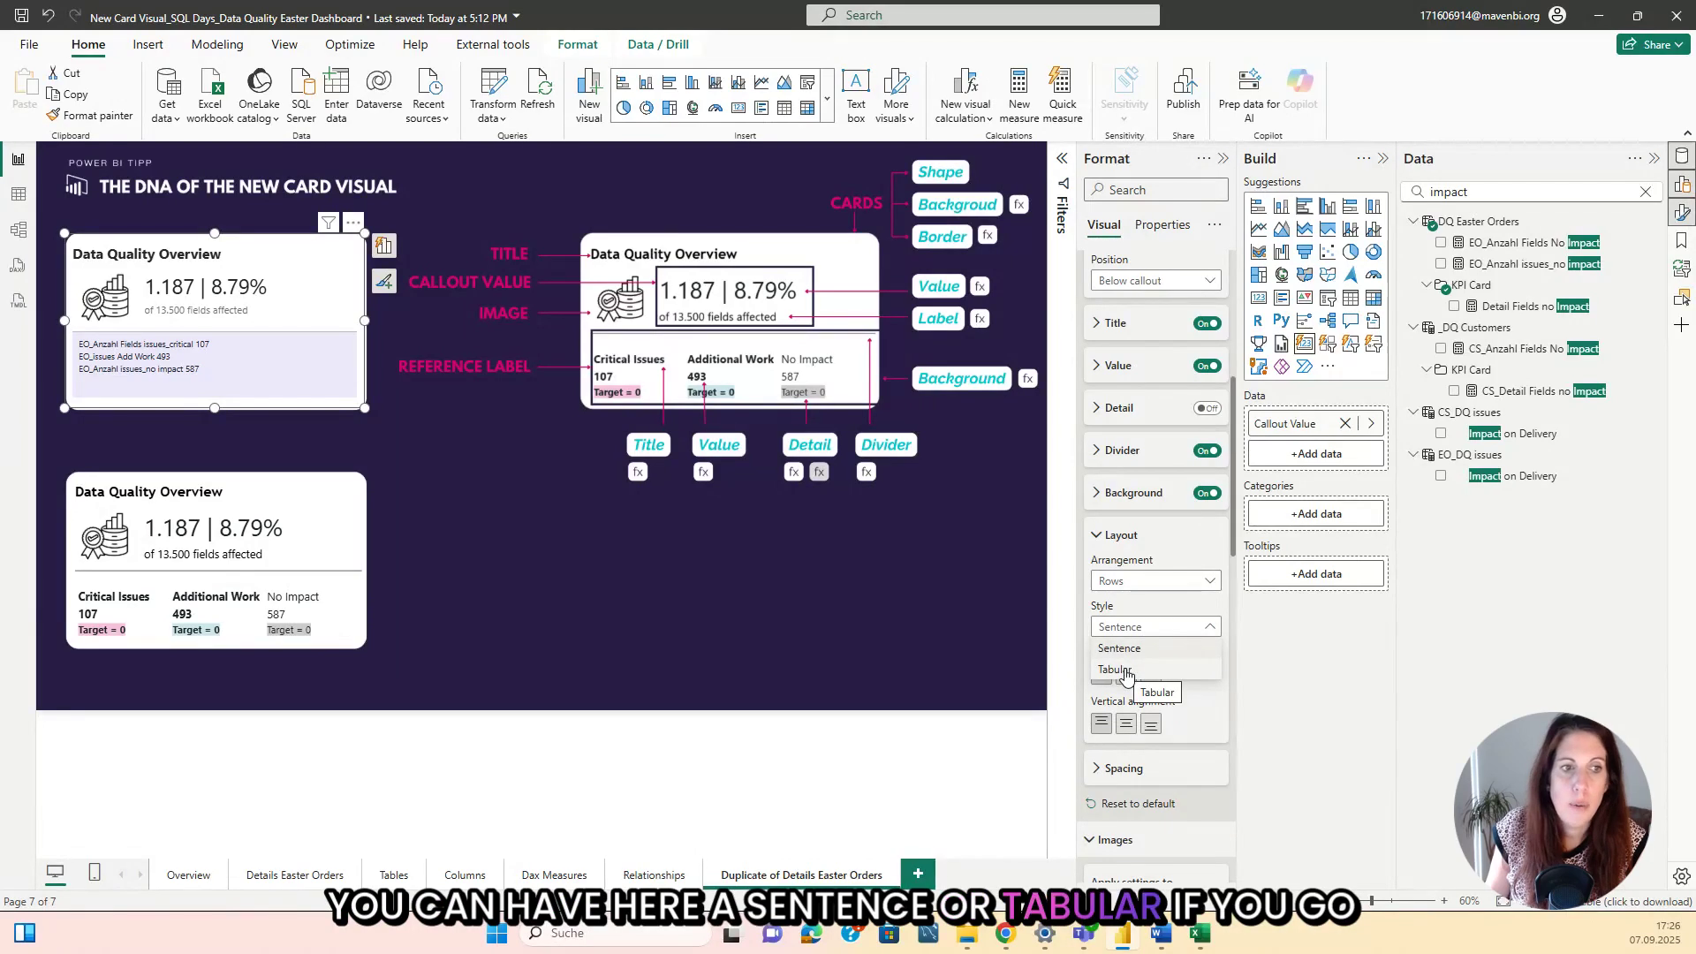
click(1126, 673)
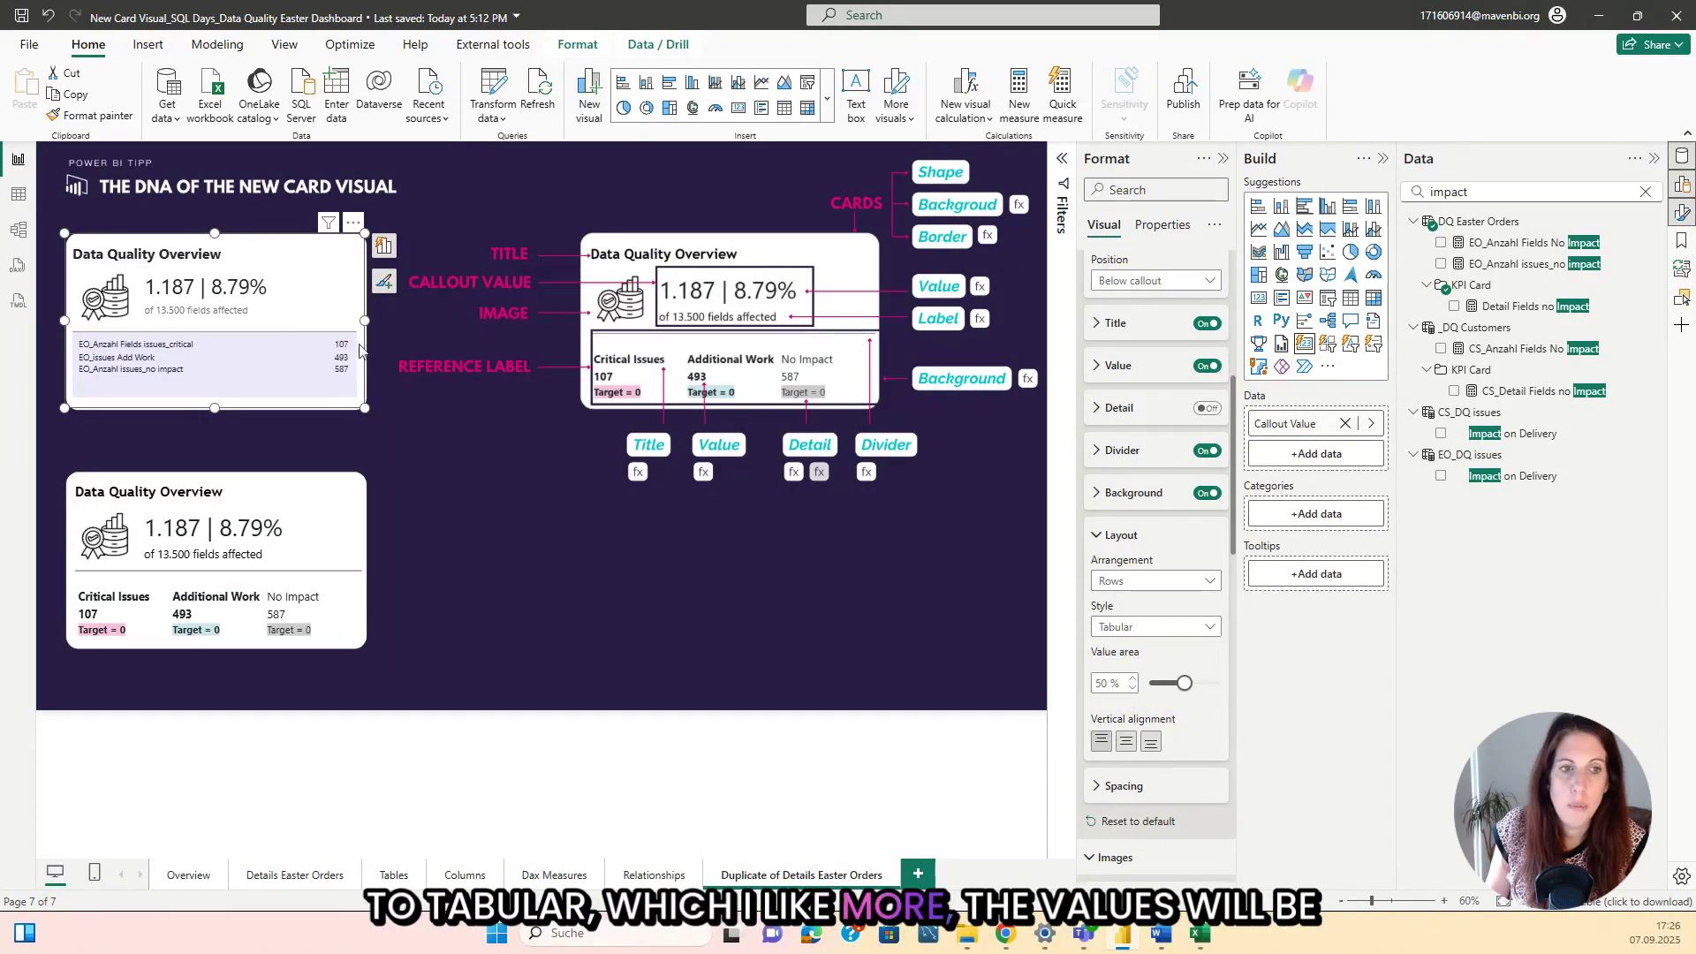
Set the reference labels' layout arrangement to Columns.
click(1142, 630)
click(1132, 583)
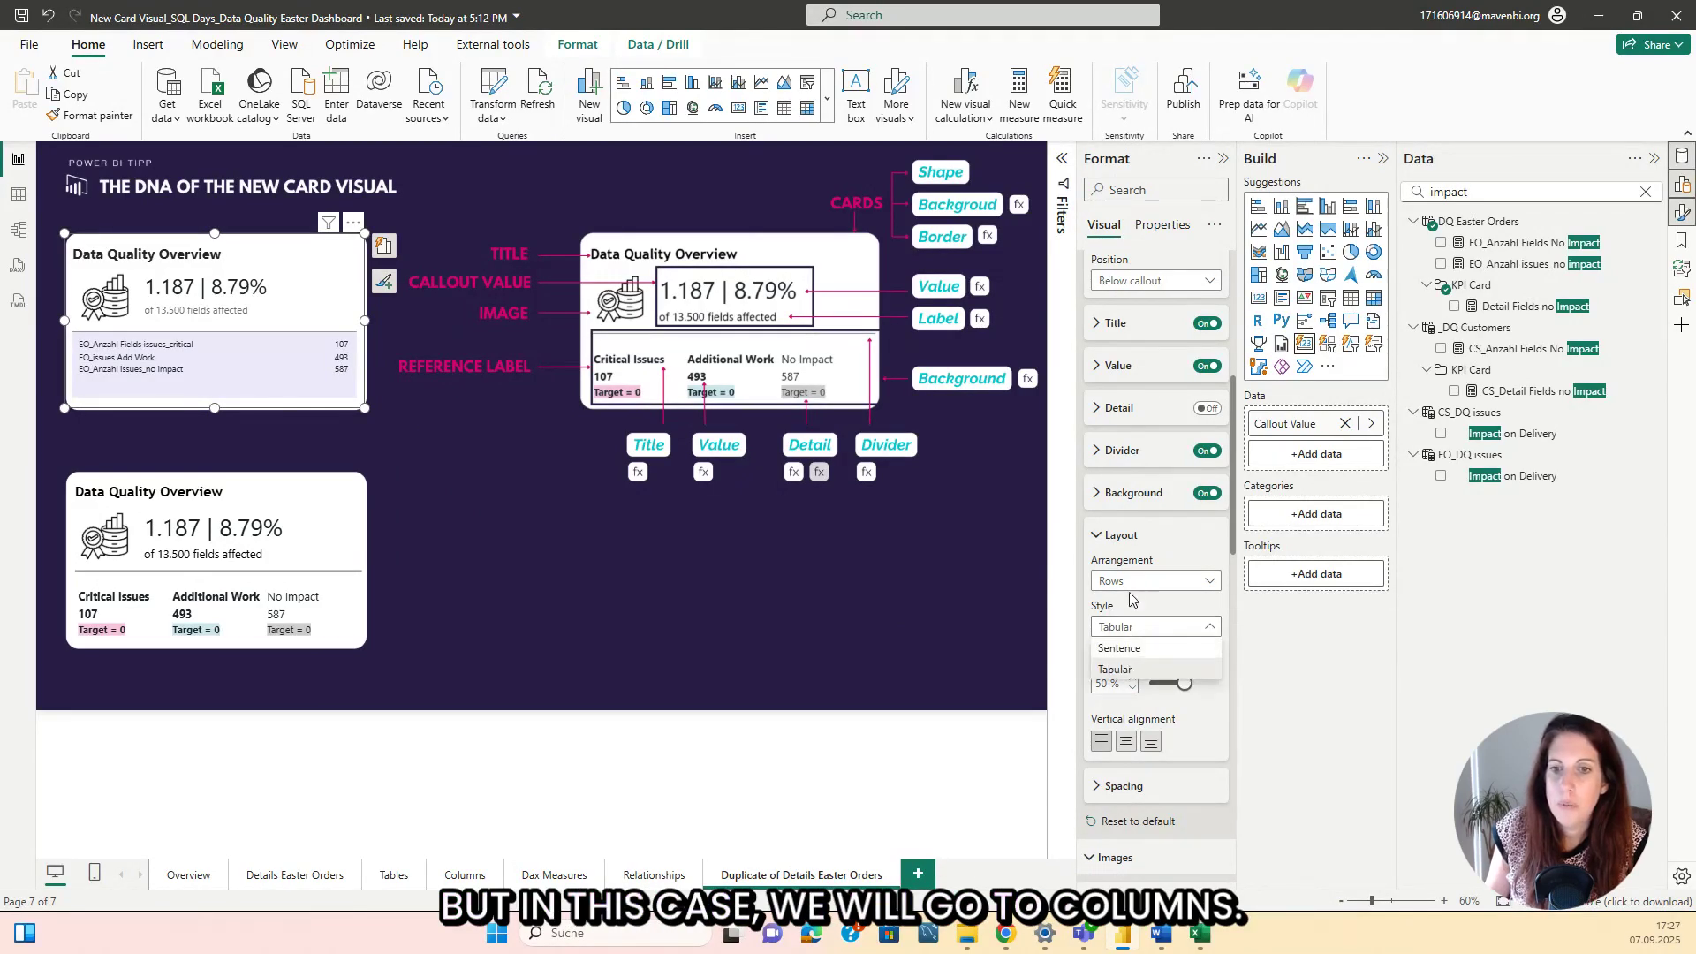
click(1132, 583)
click(1122, 625)
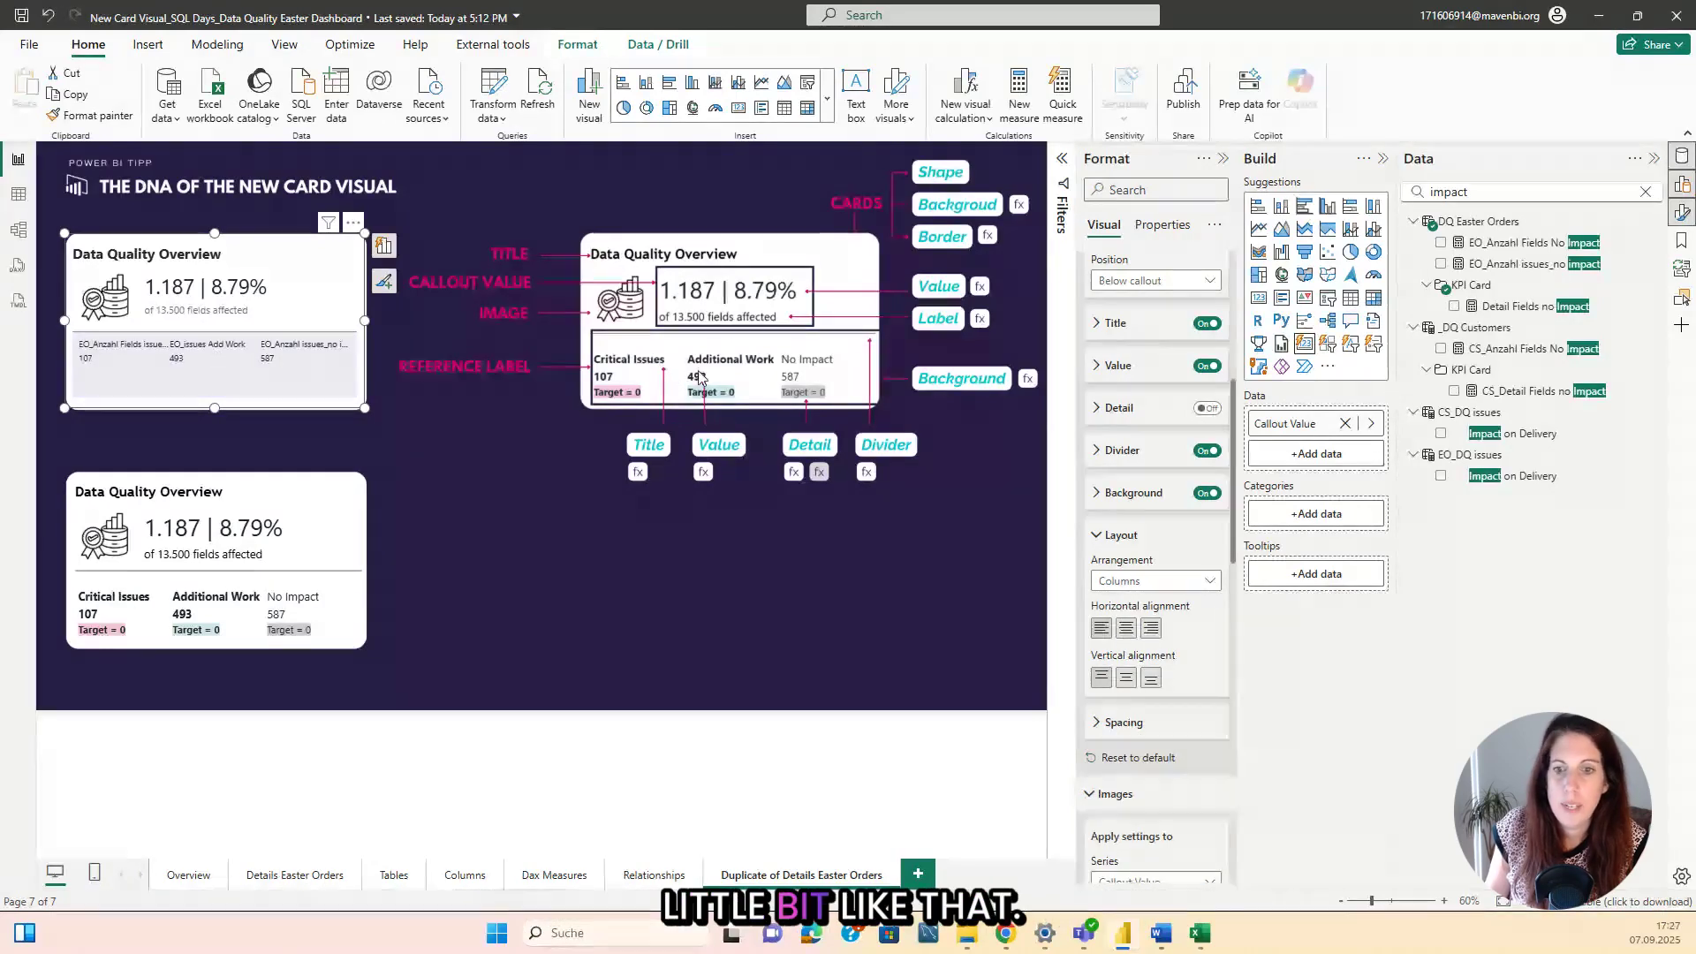
Turn off the reference labels' background and set the divider's transparency to 100%.
click(1096, 537)
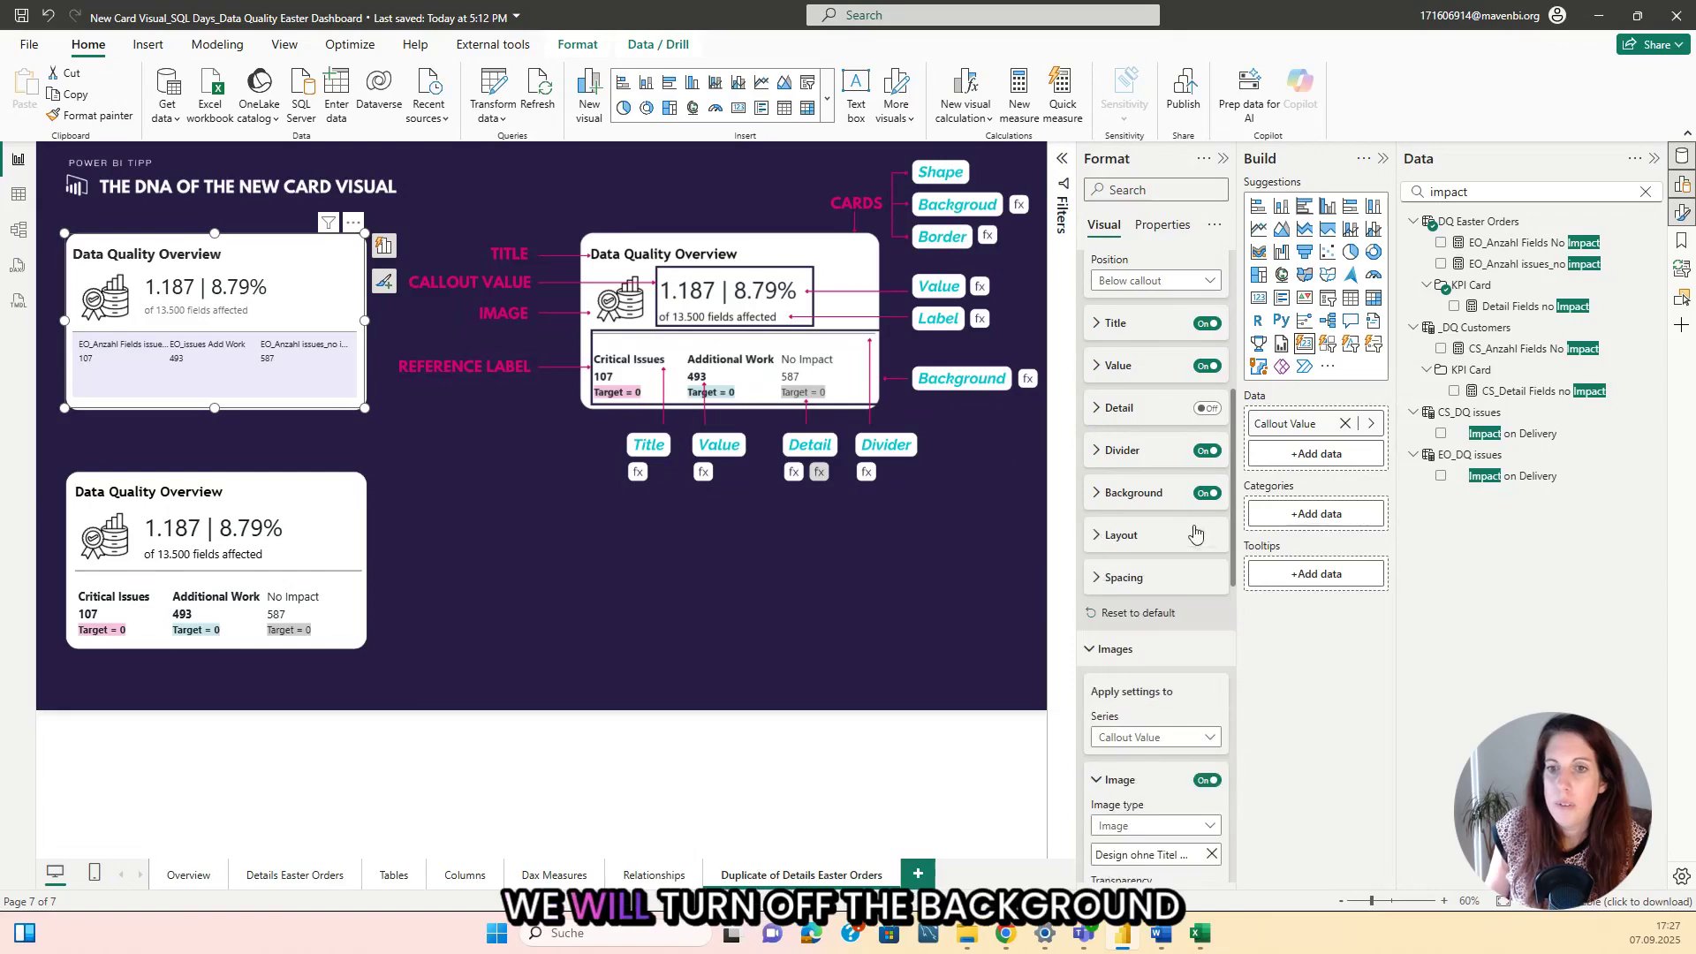
click(1202, 495)
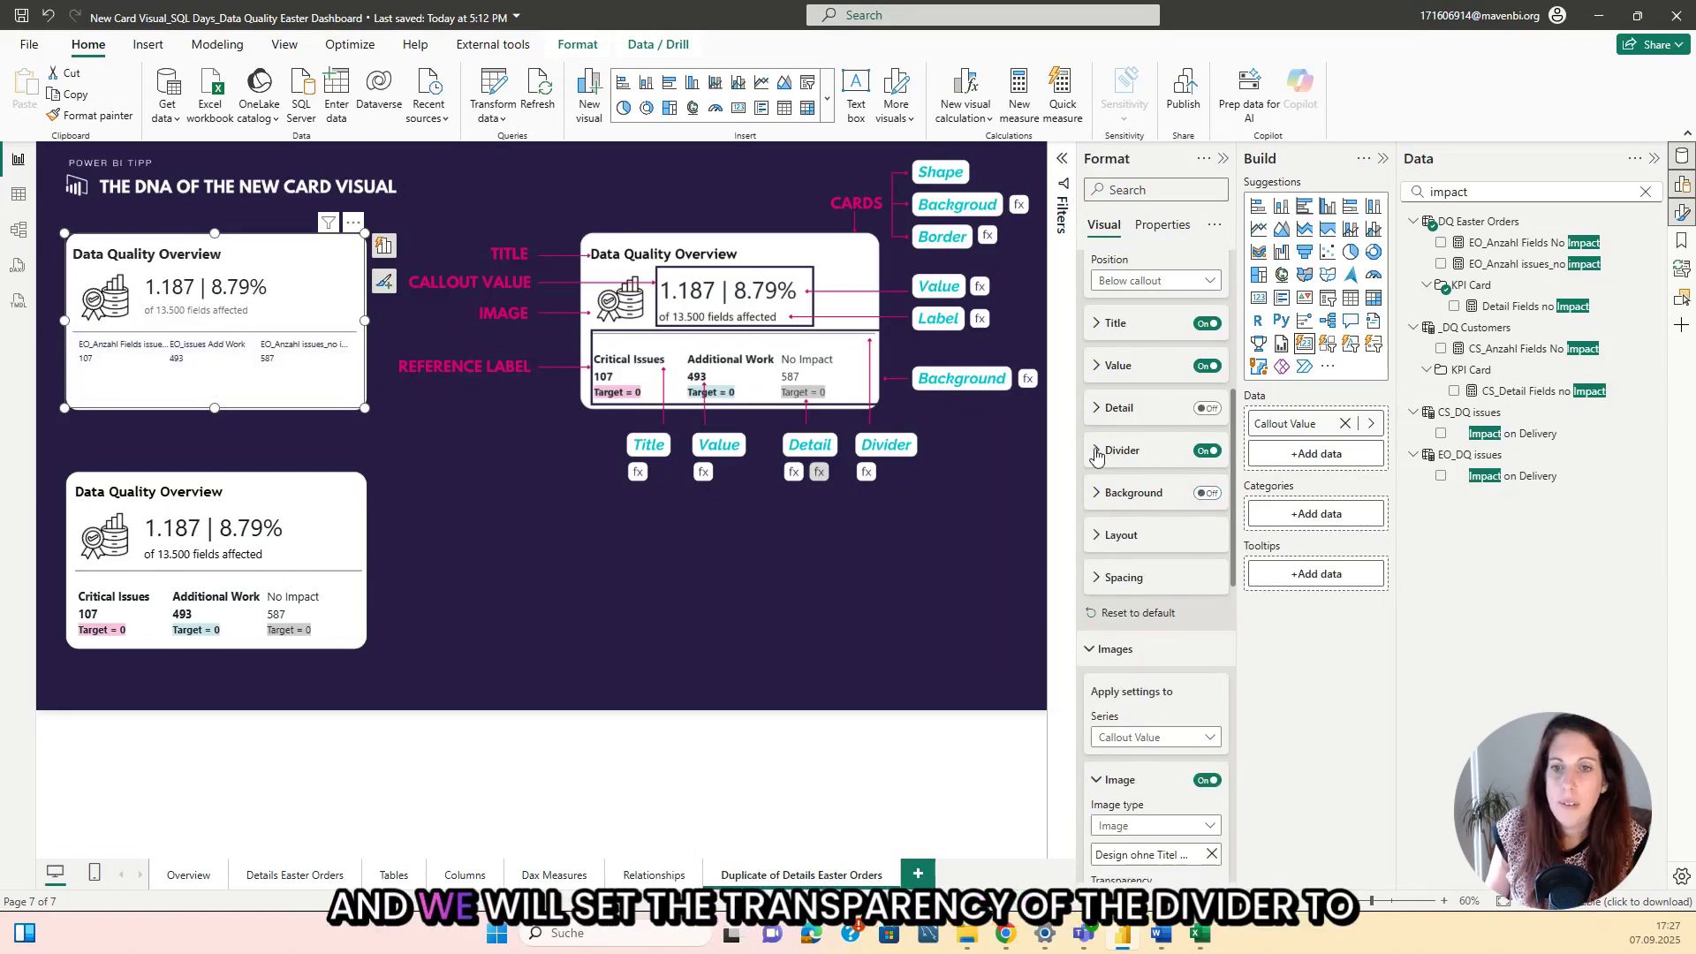
click(1120, 450)
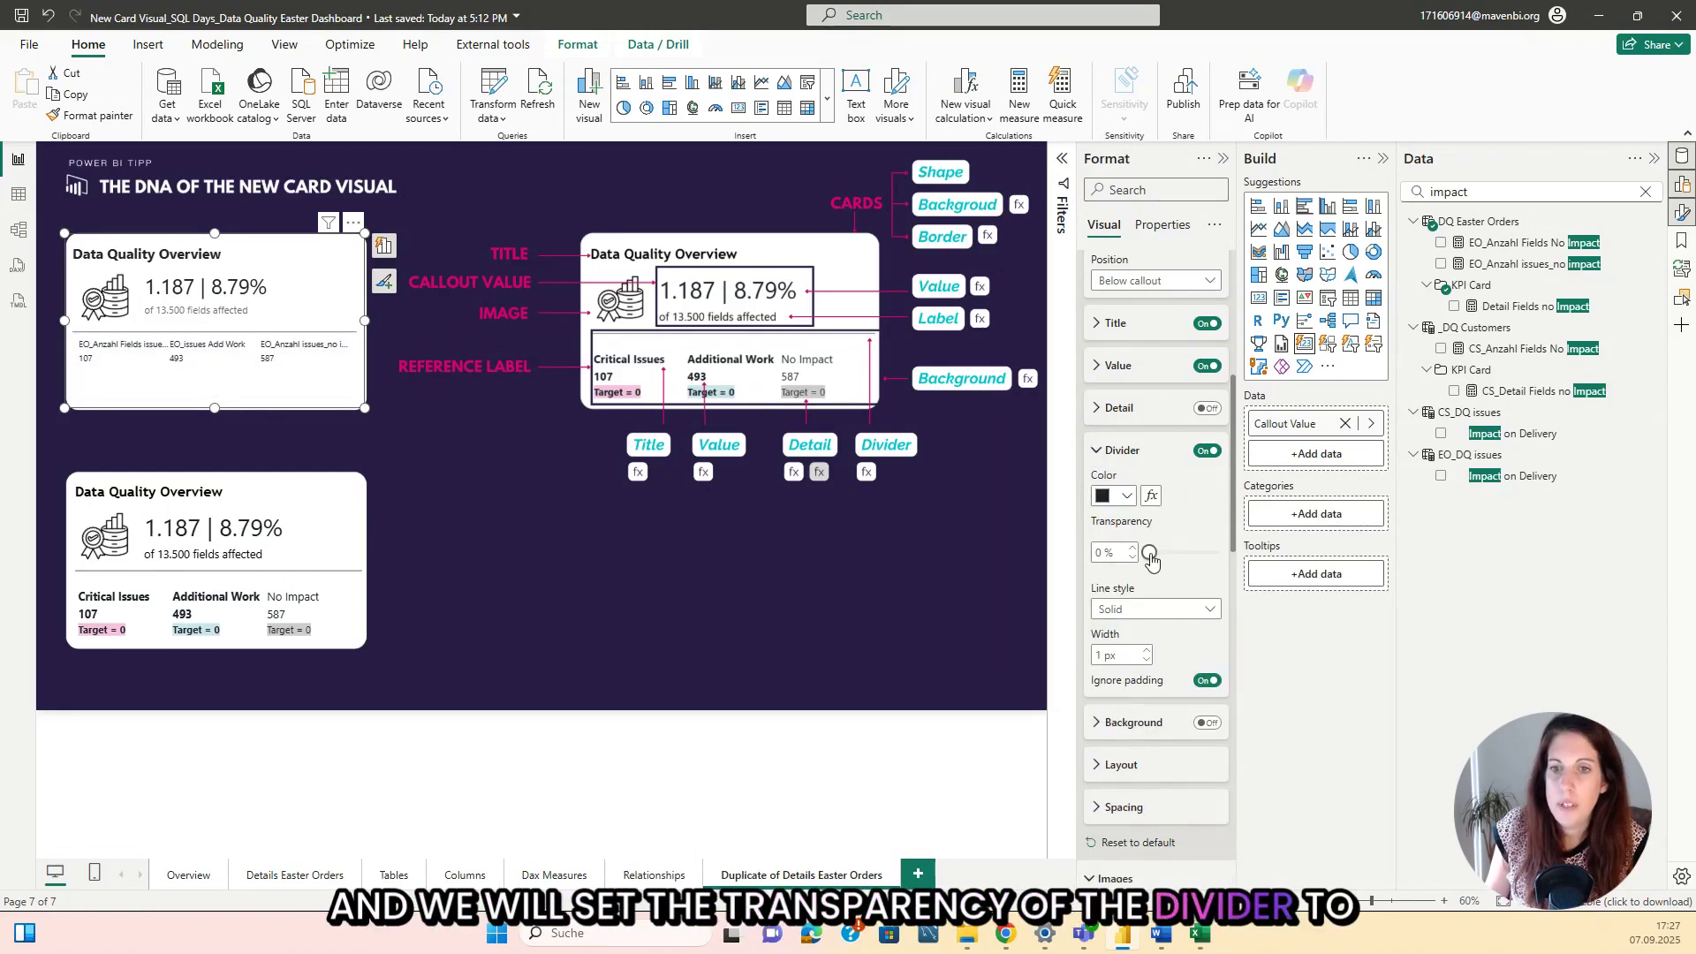
drag(1199, 556, 1229, 556)
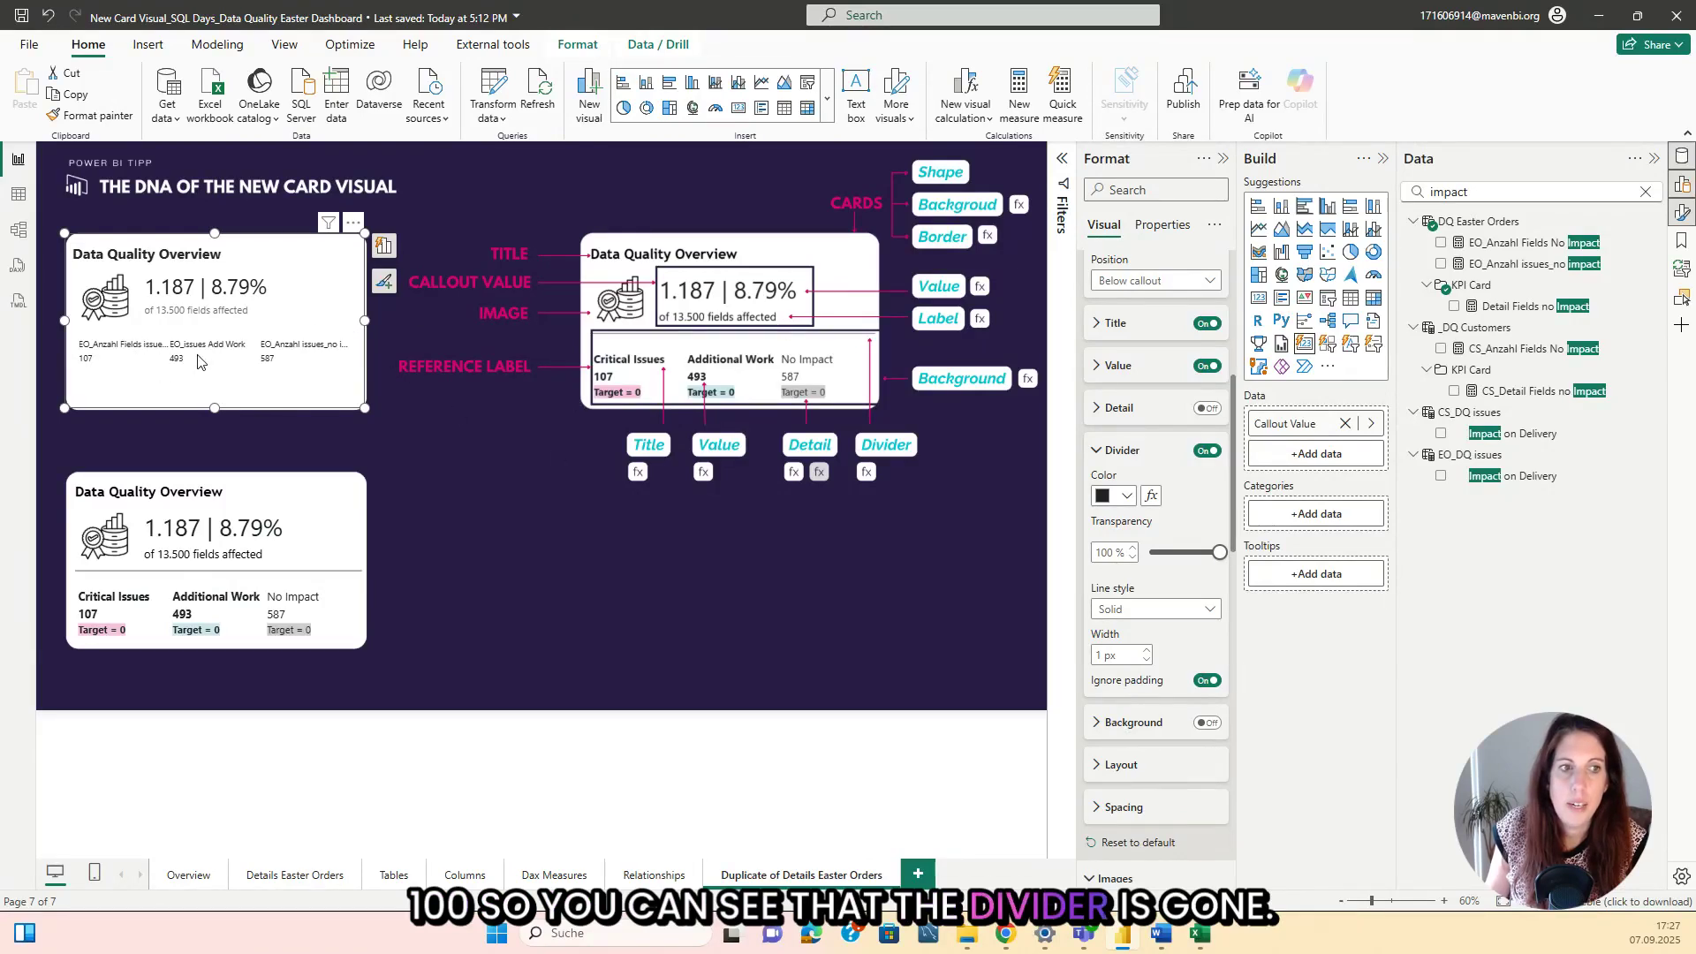
Set the reference label divider's transparency to 0% and its width to 2 px, and deselect the card.
click(1096, 409)
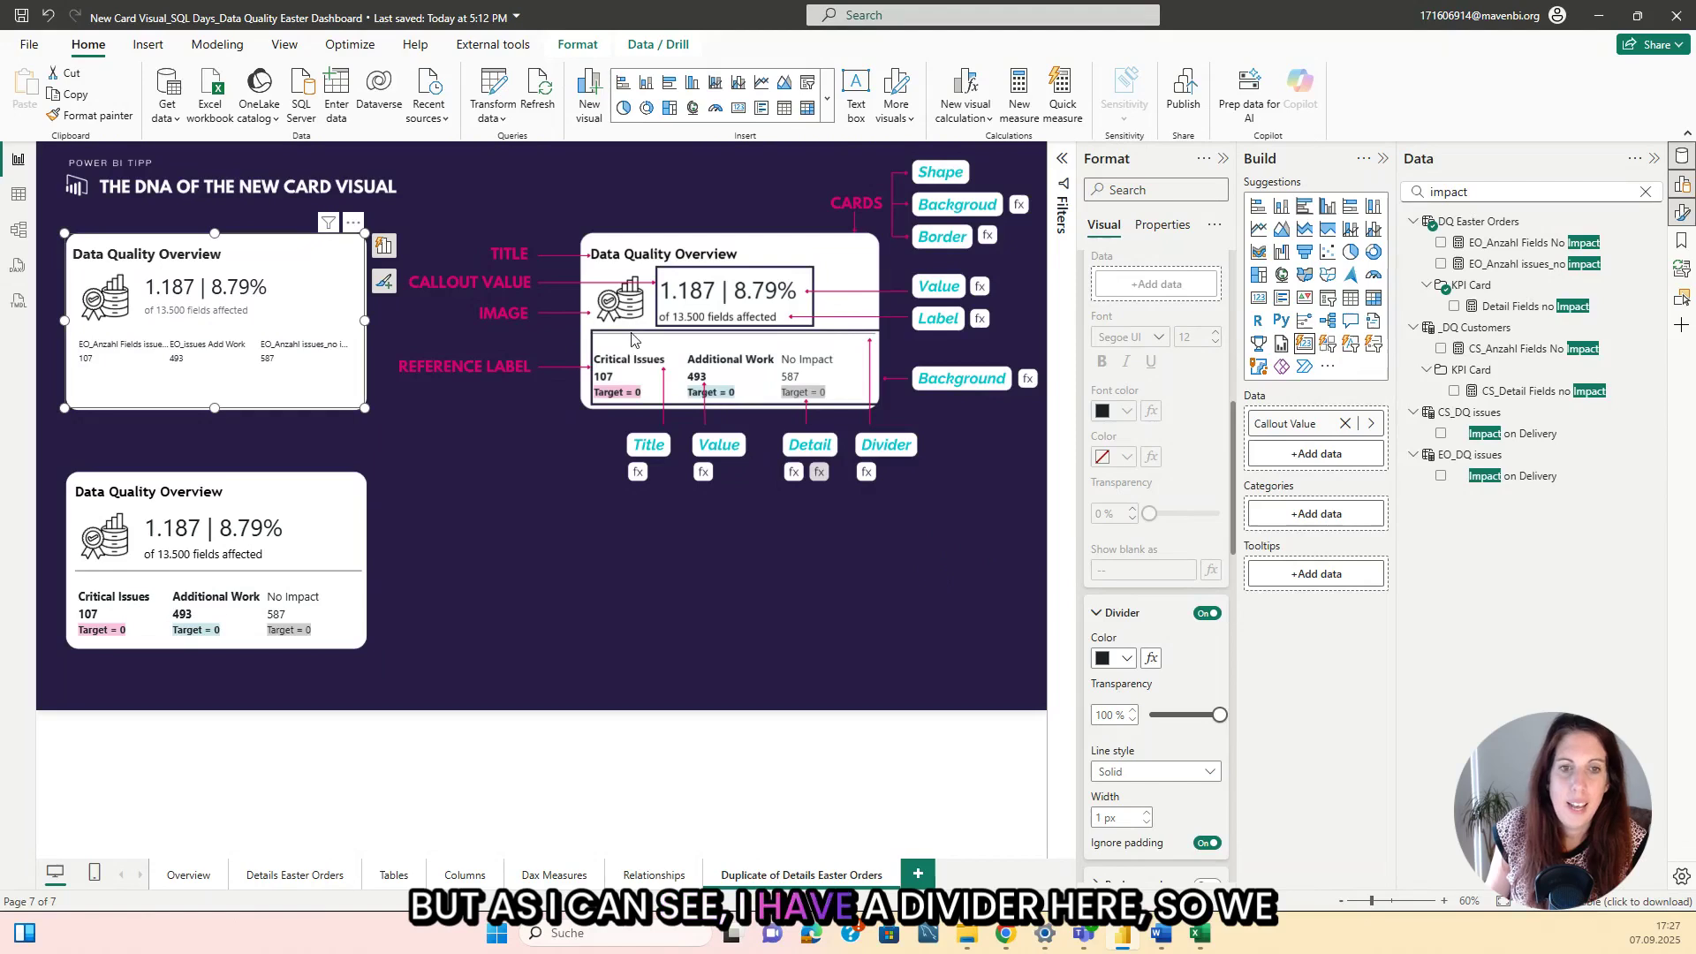
drag(1220, 714, 1149, 716)
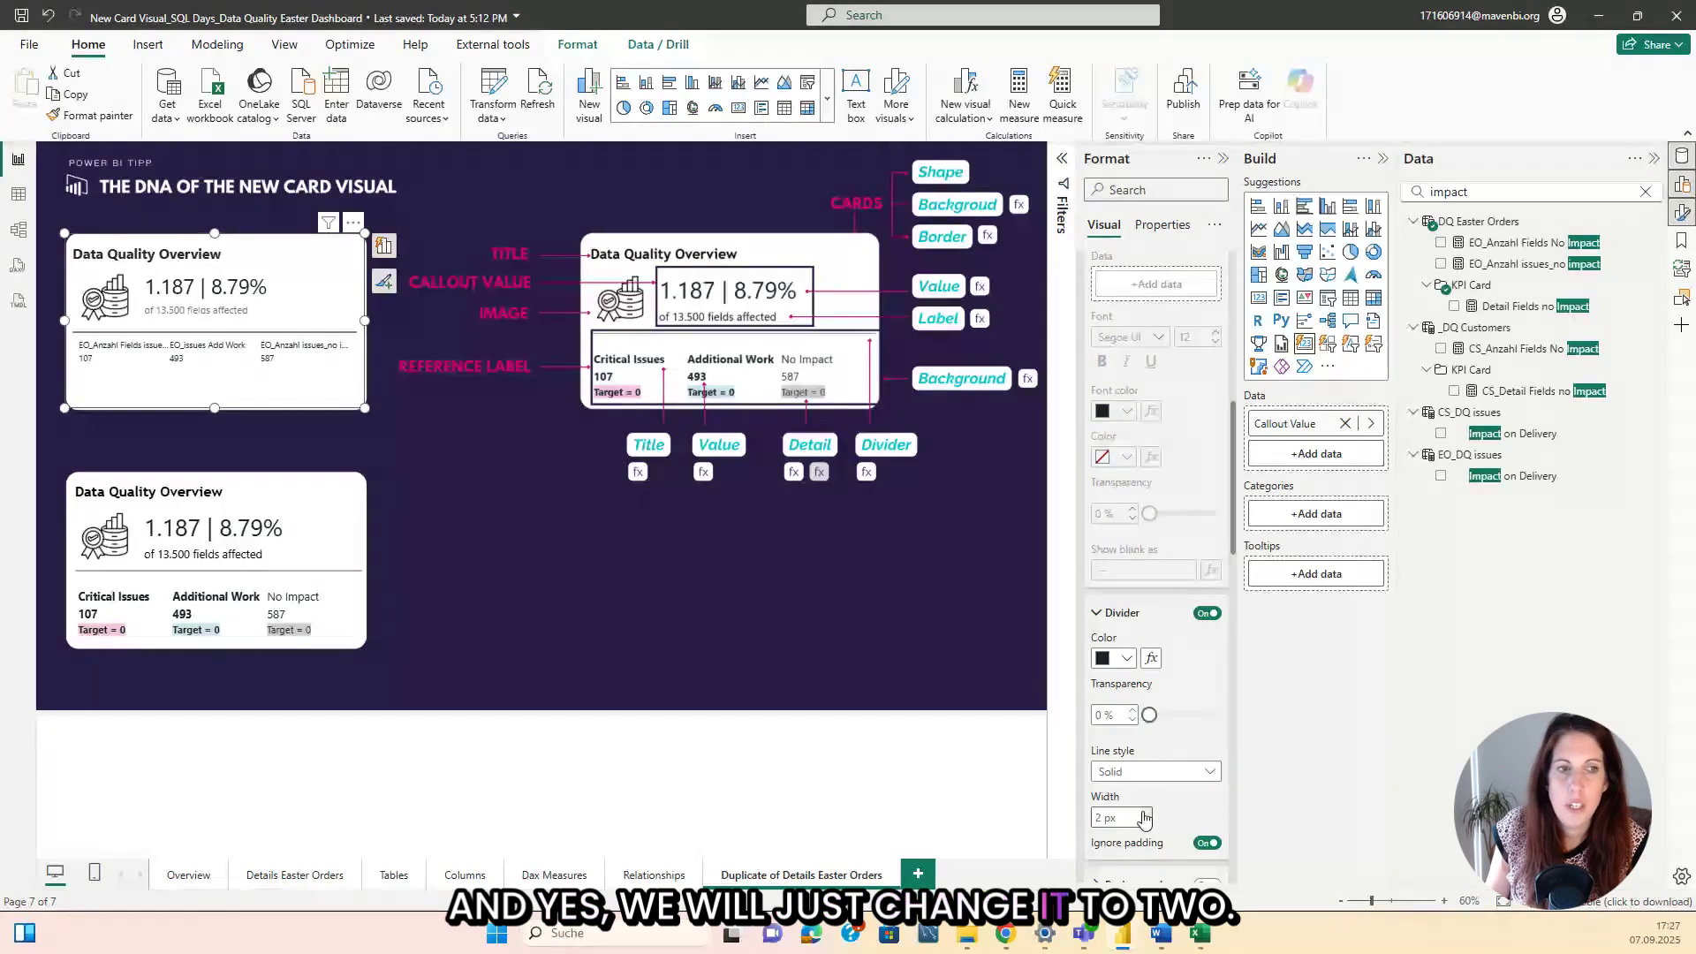
key(Return)
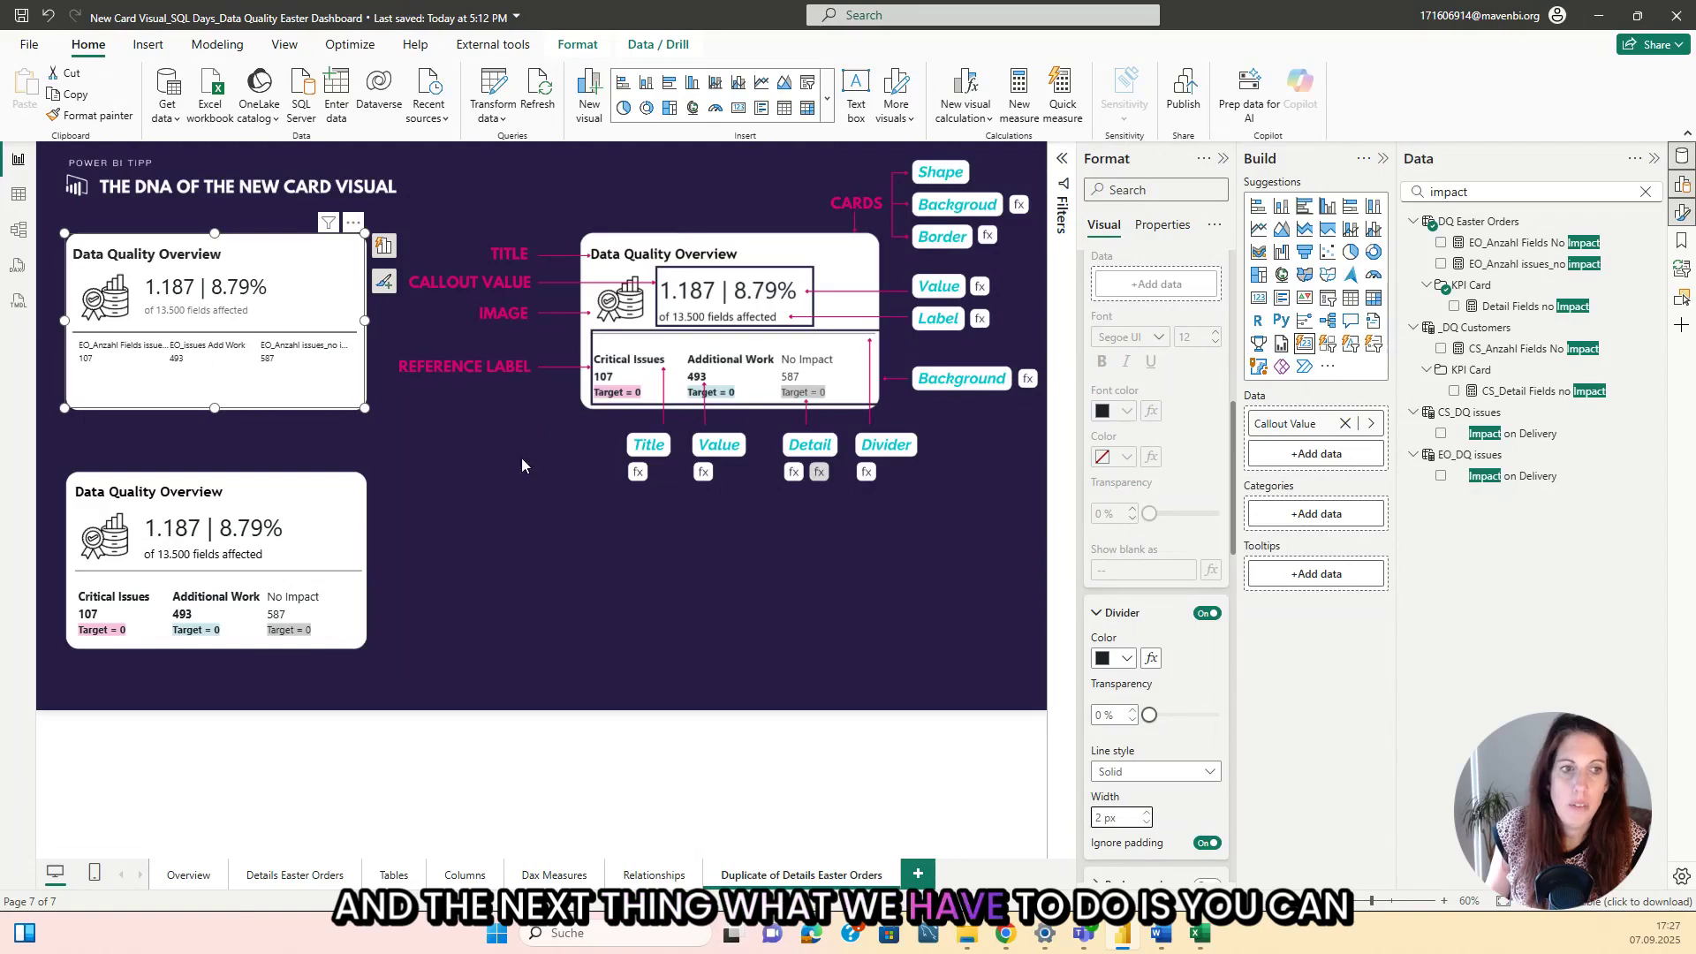
click(544, 547)
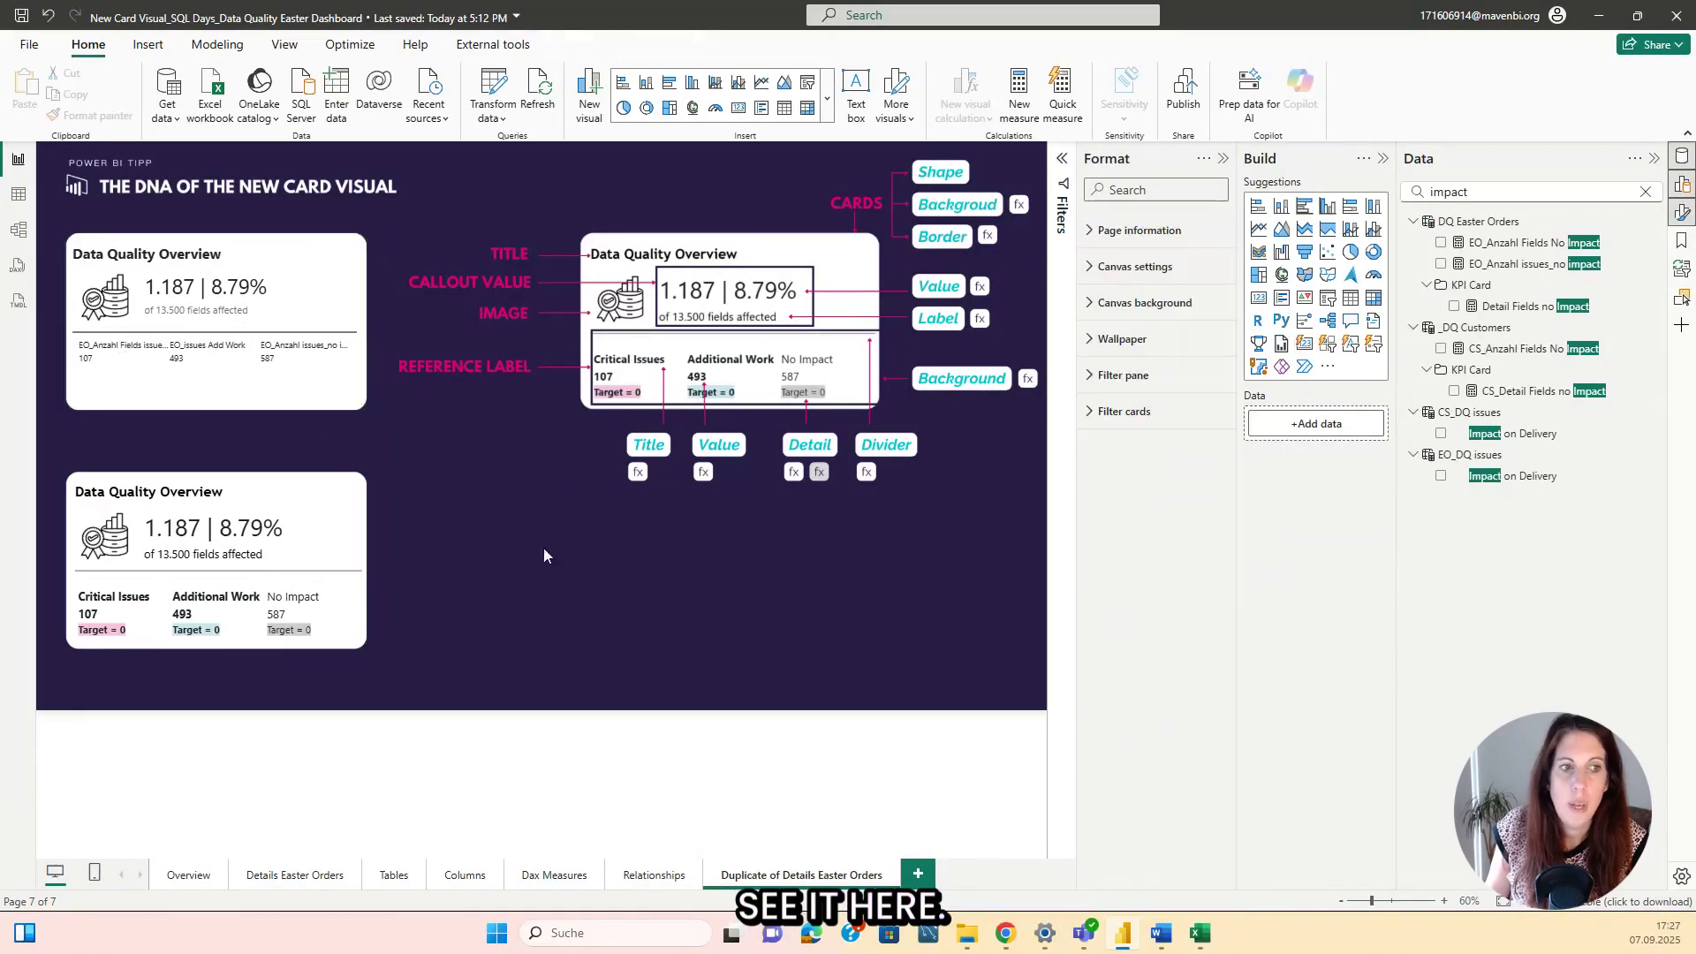
Target the card's Callout Value series and its EO_Anzahl Fields issues_critical label in the reference label settings.
click(110, 362)
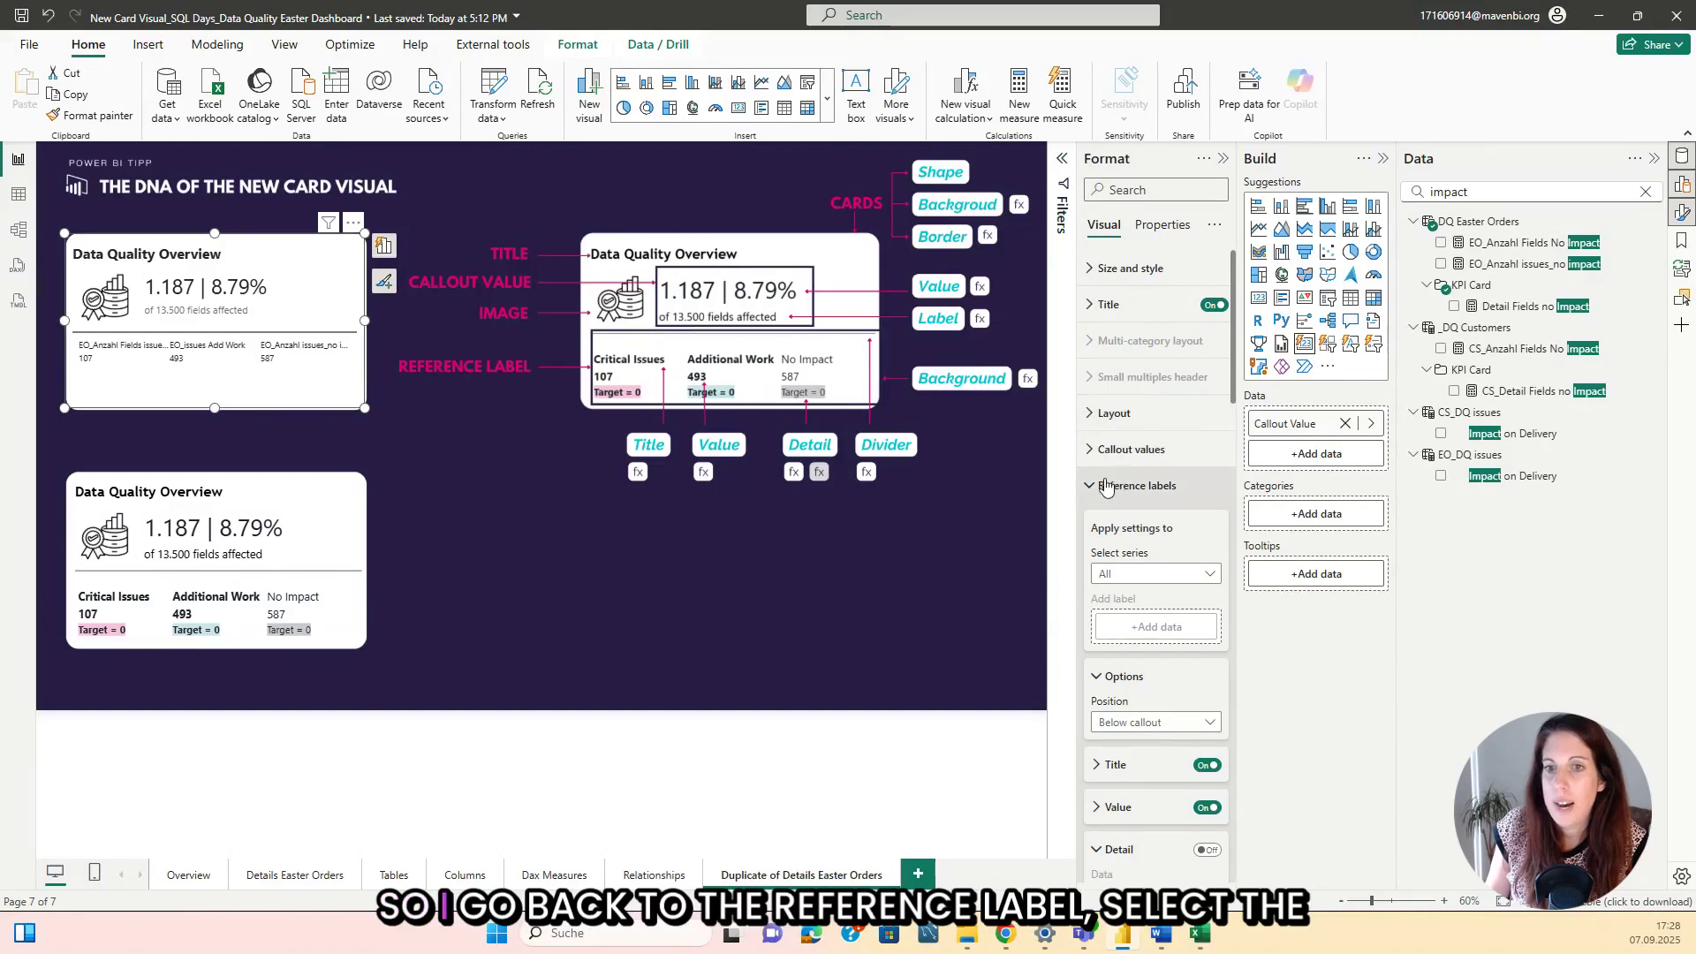
scroll(1149, 413, down, 3)
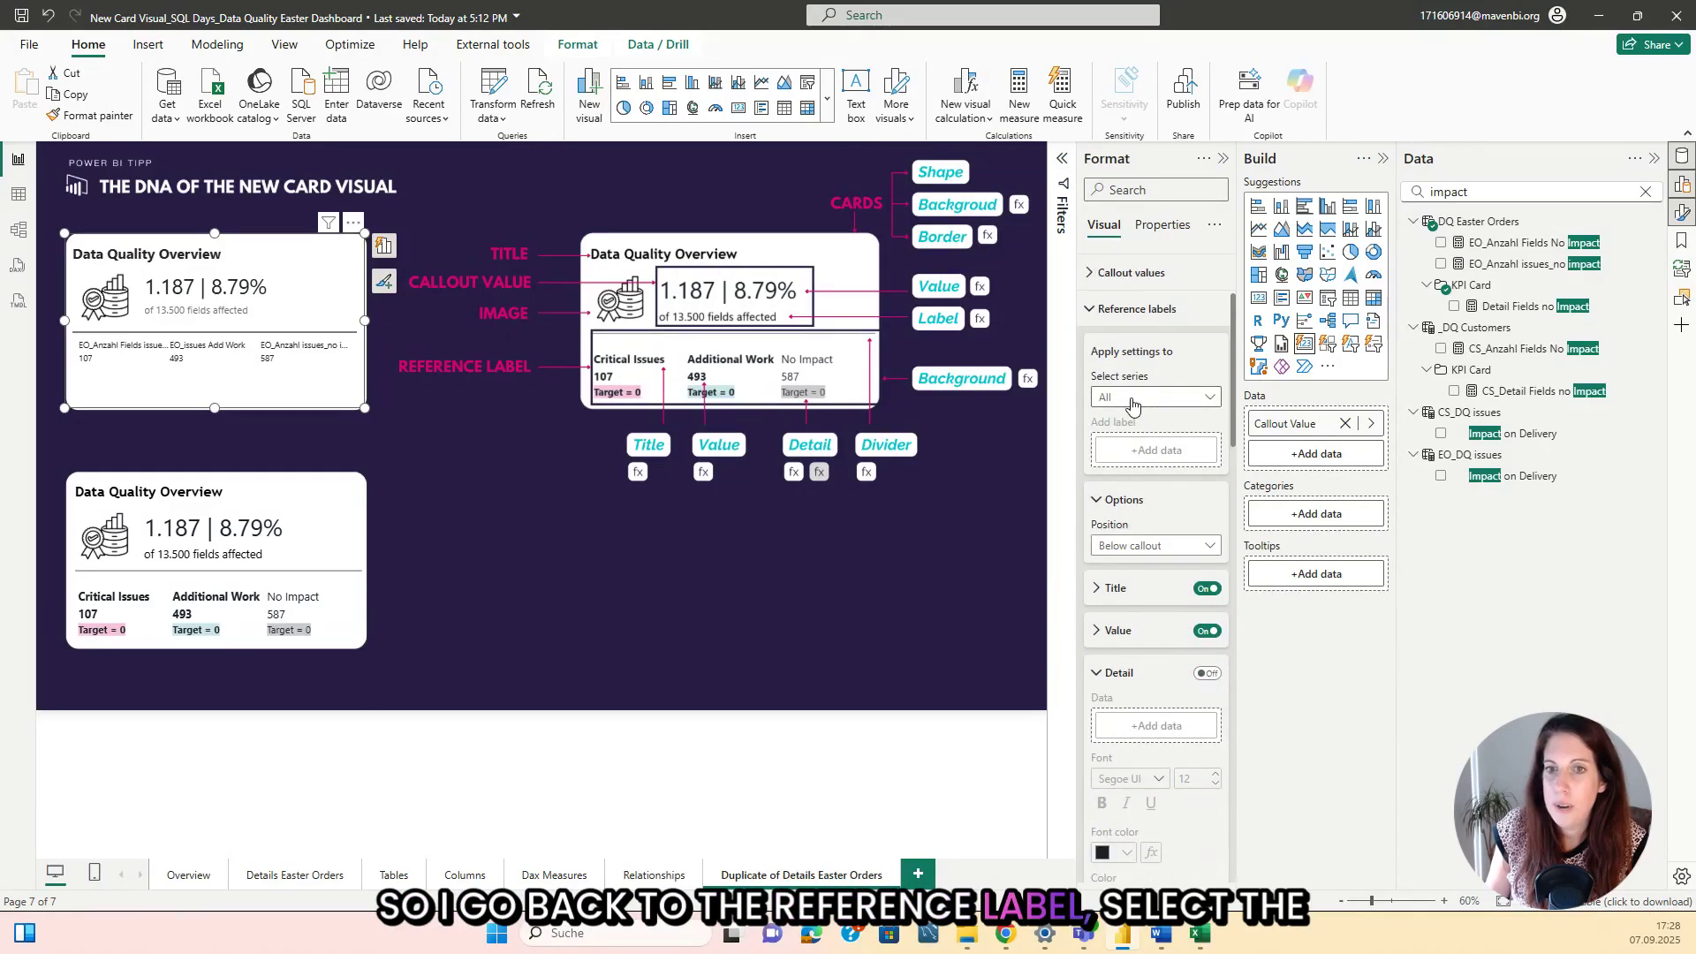
click(1133, 402)
click(1132, 441)
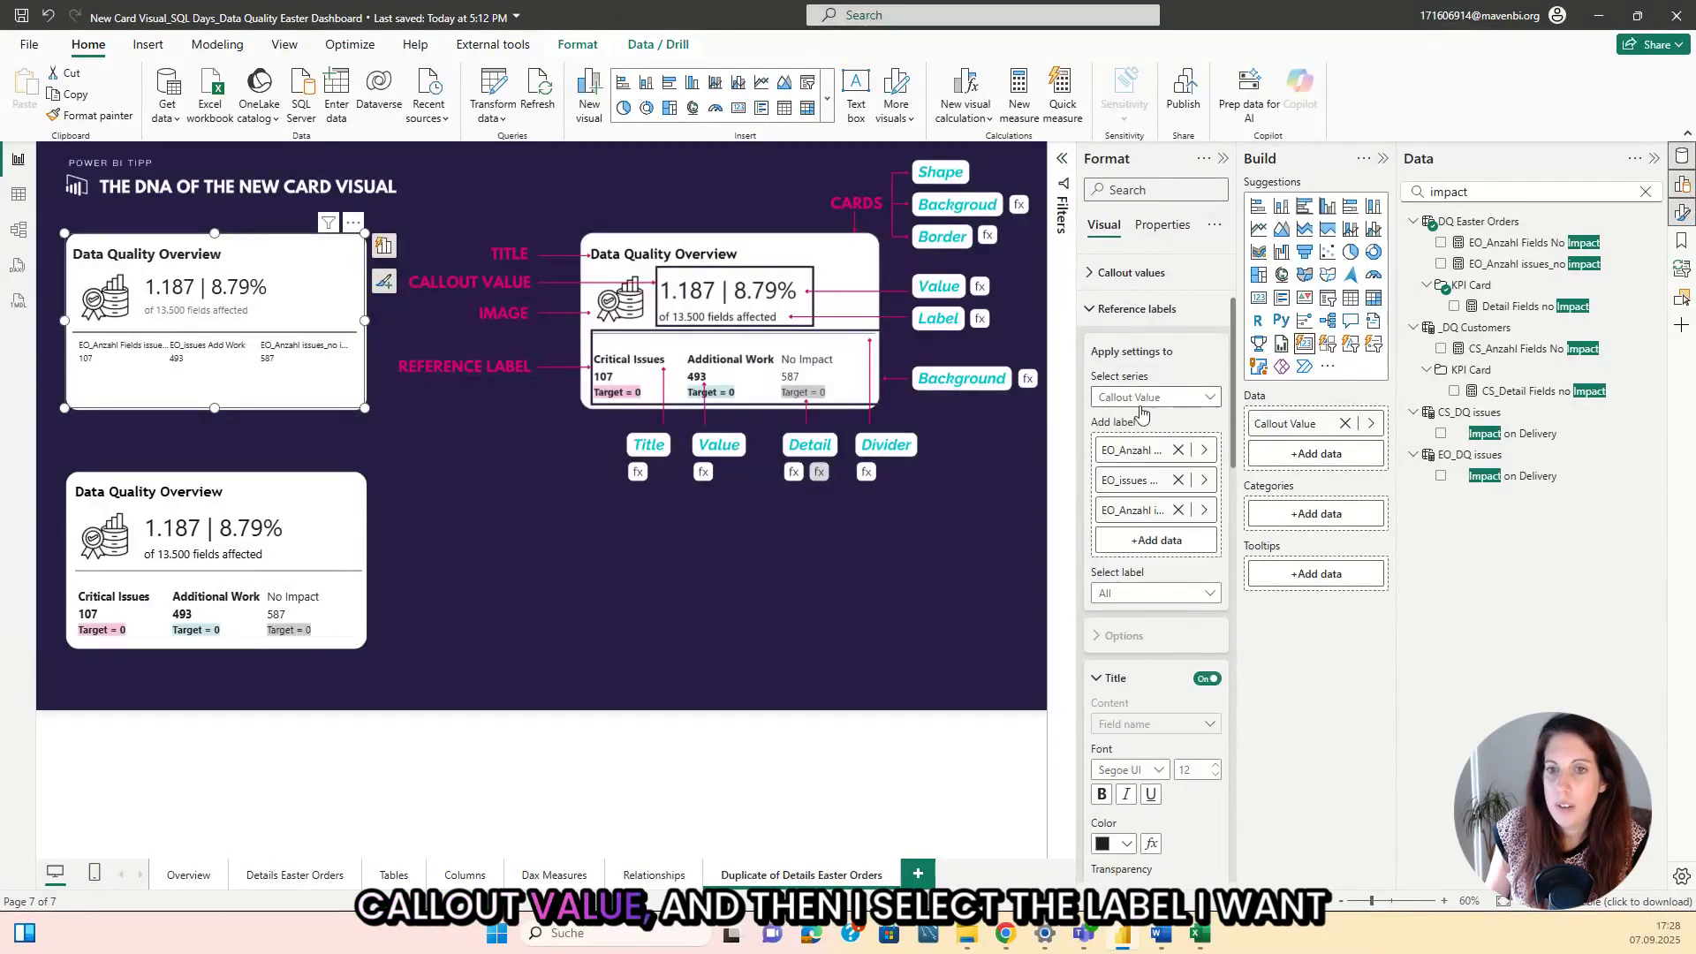
scroll(1131, 468, down, 2)
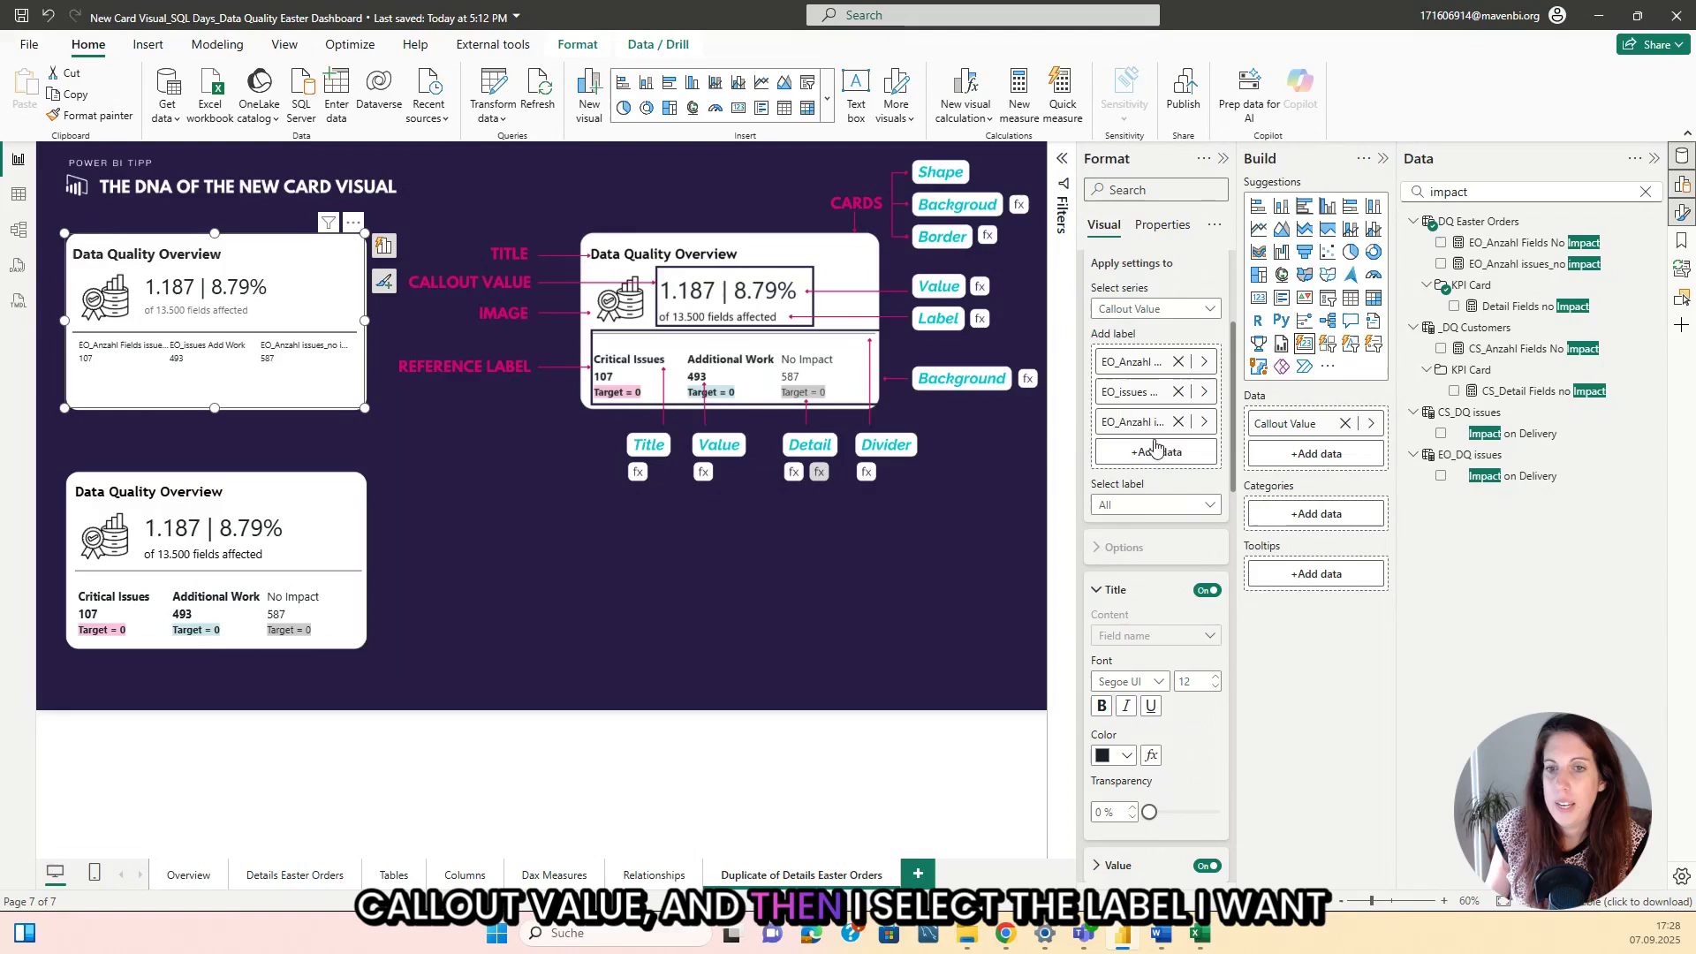
click(1128, 507)
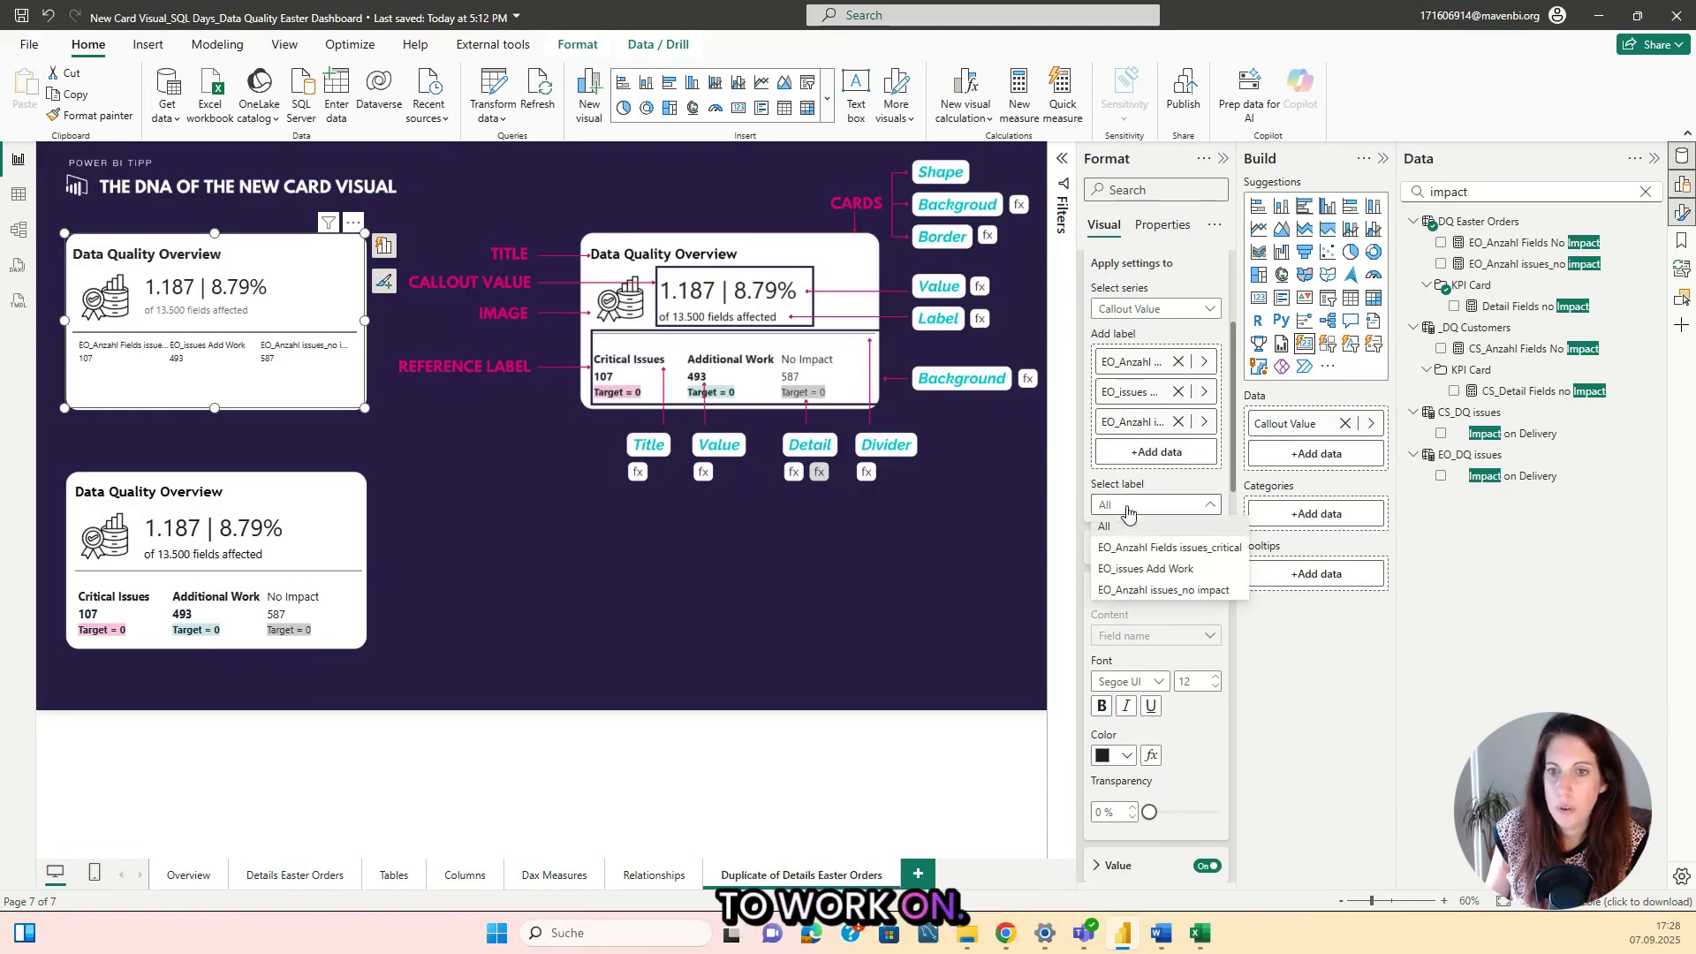
click(1154, 548)
scroll(1153, 535, down, 4)
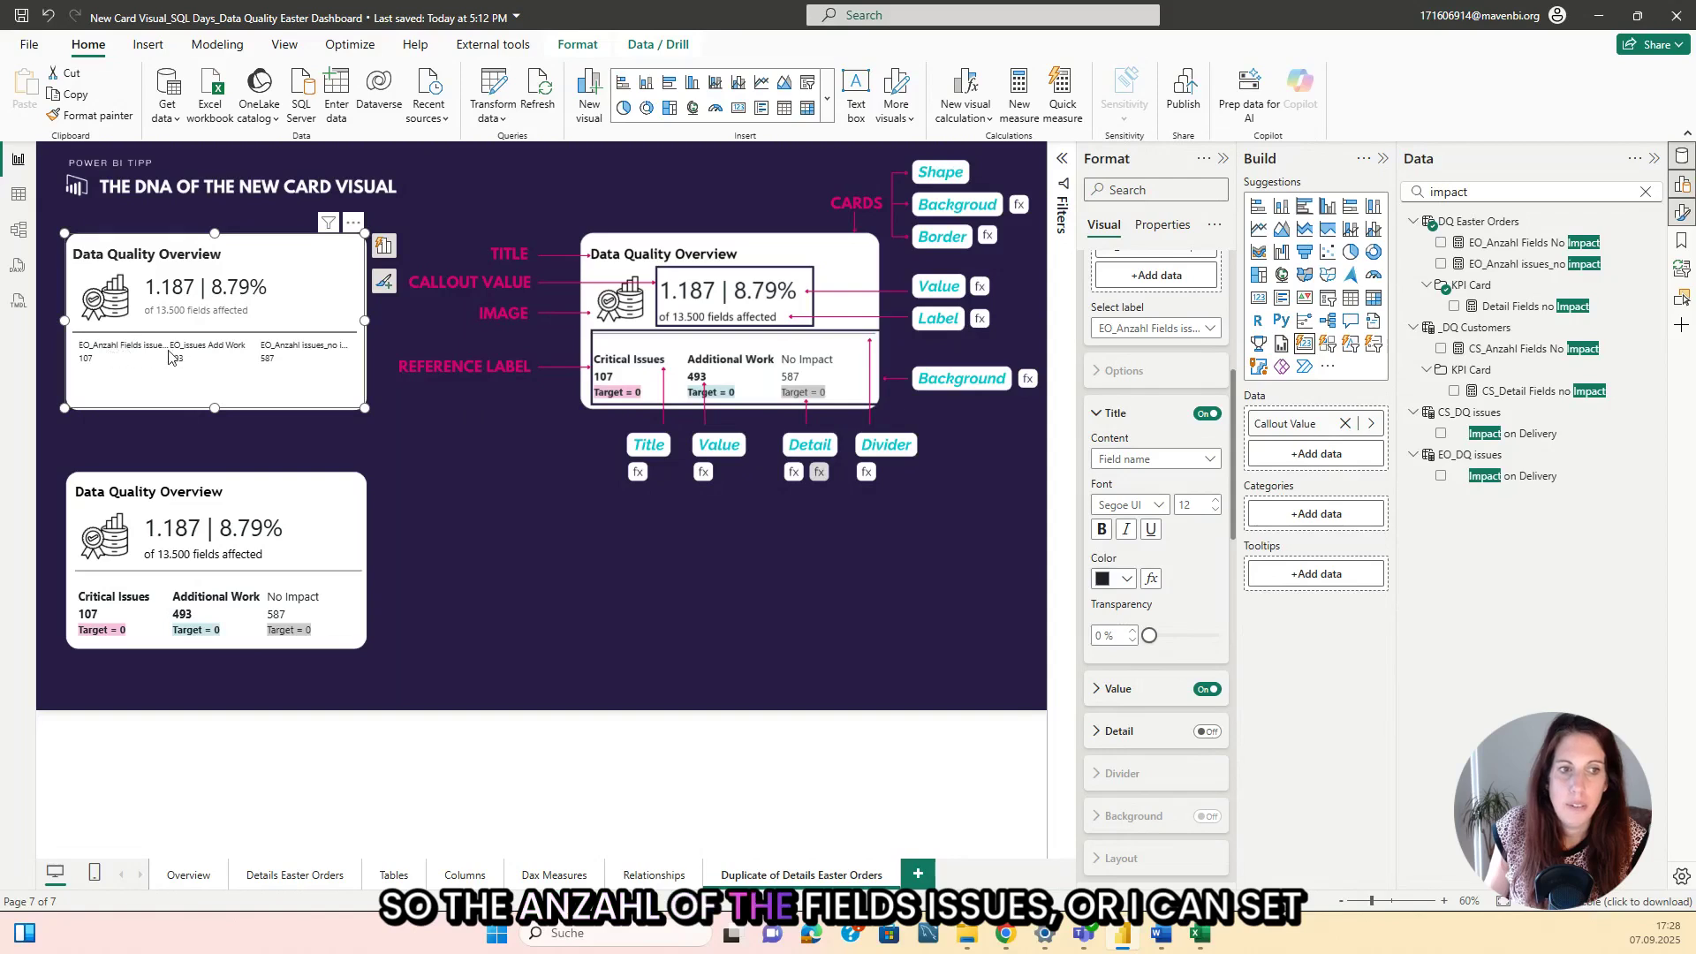
Switch the critical issues reference label's title content to Custom and enter "Critical Issues" as its text.
click(1140, 458)
click(1131, 487)
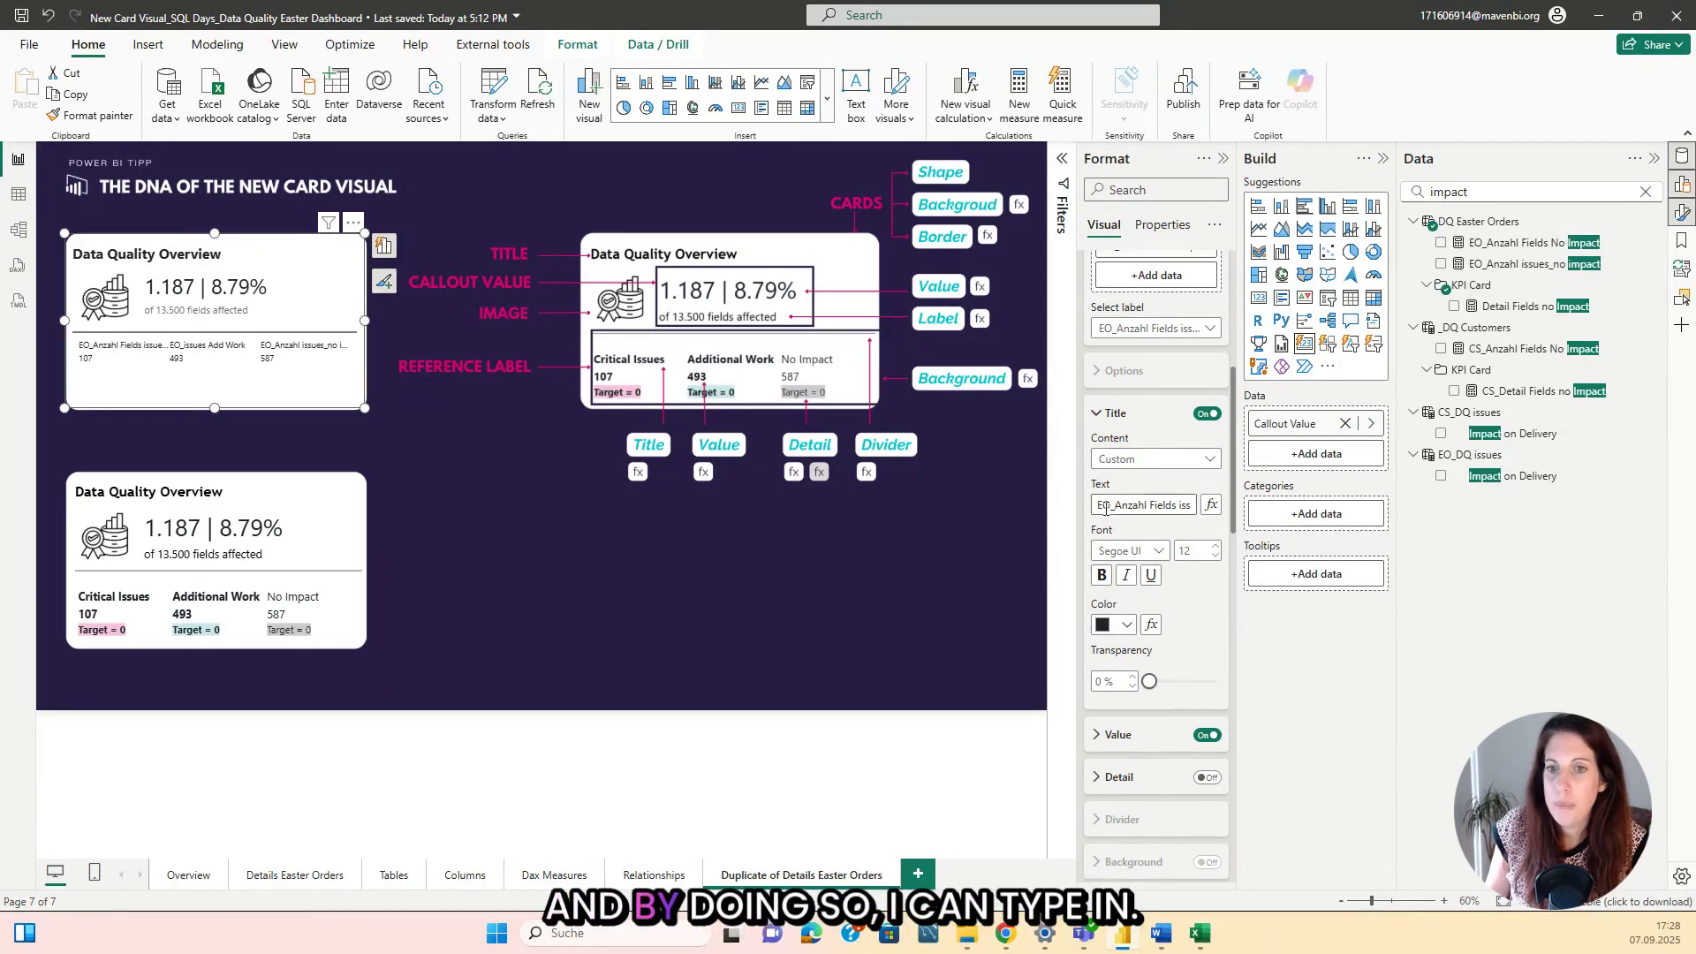
drag(1173, 504, 1043, 513)
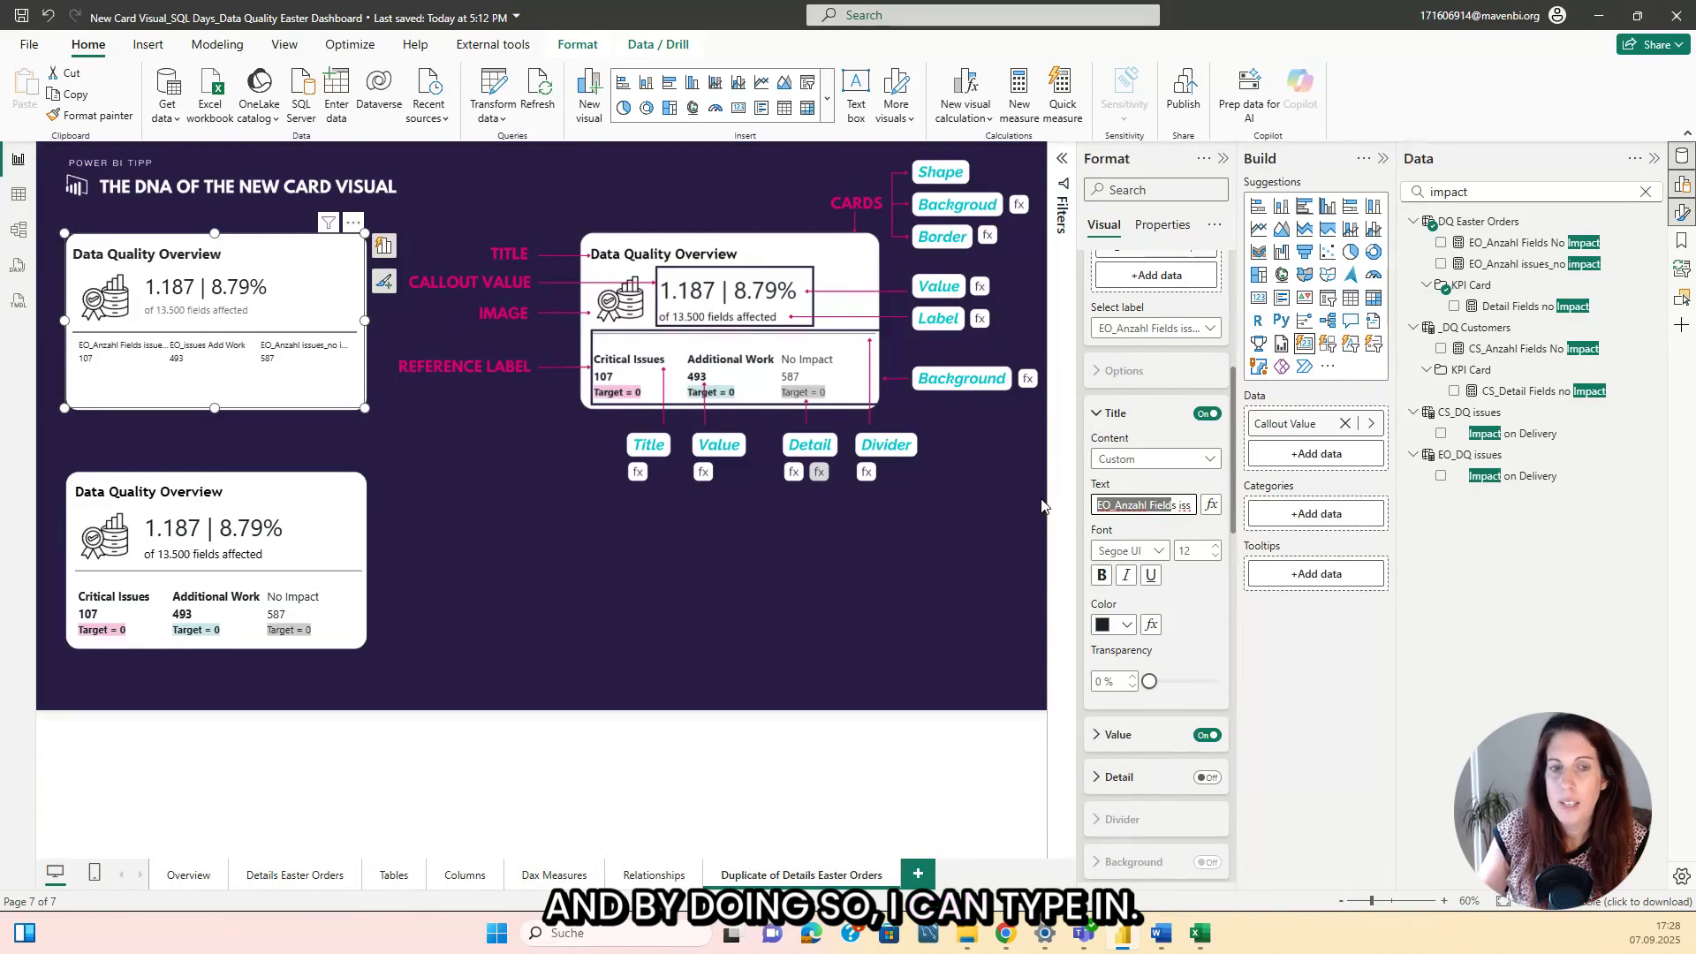
key(BackSpace)
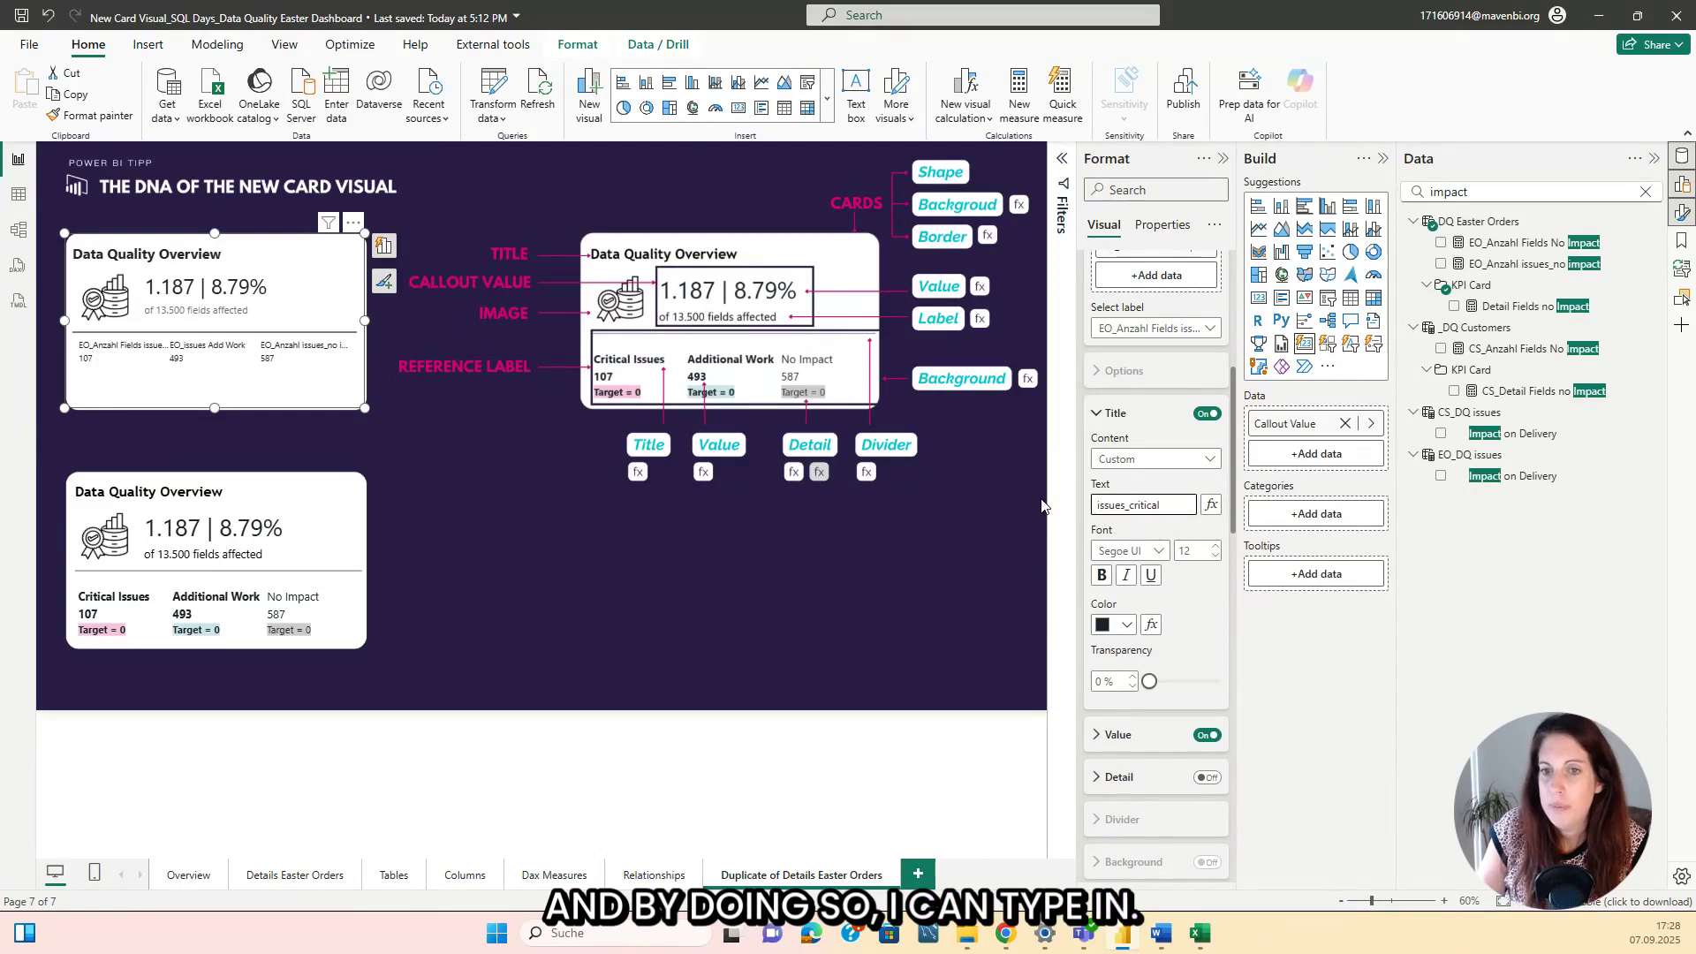
key(Delete)
key(Delete)
key(Delete)
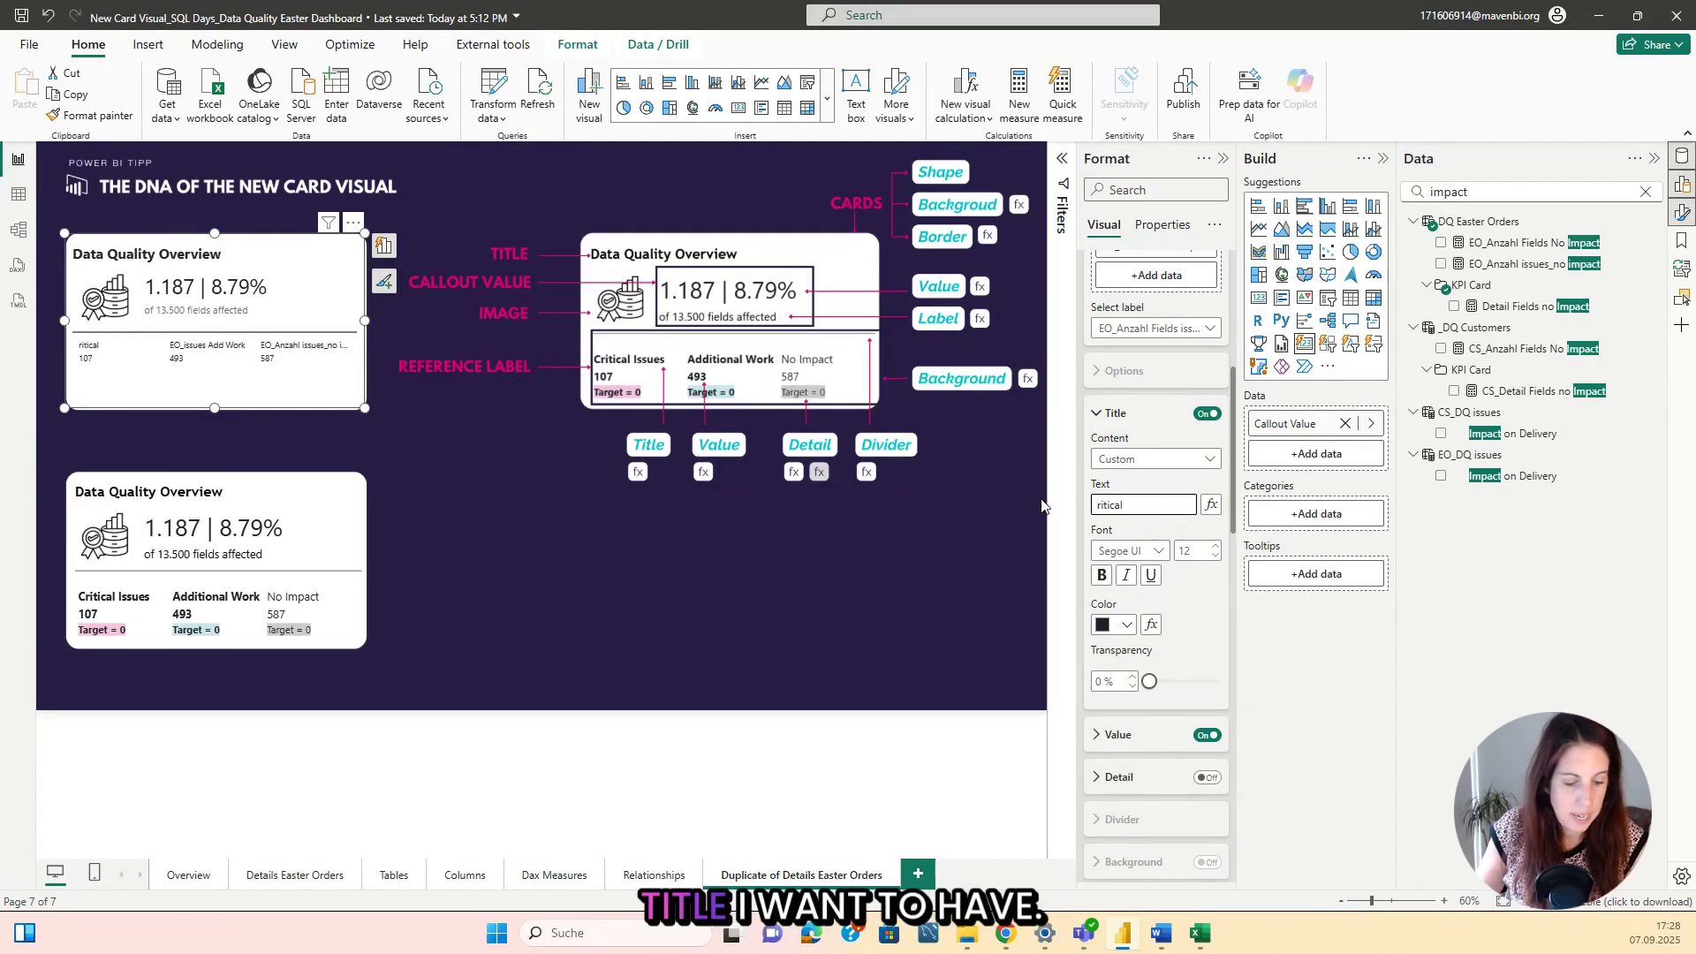
text(C)
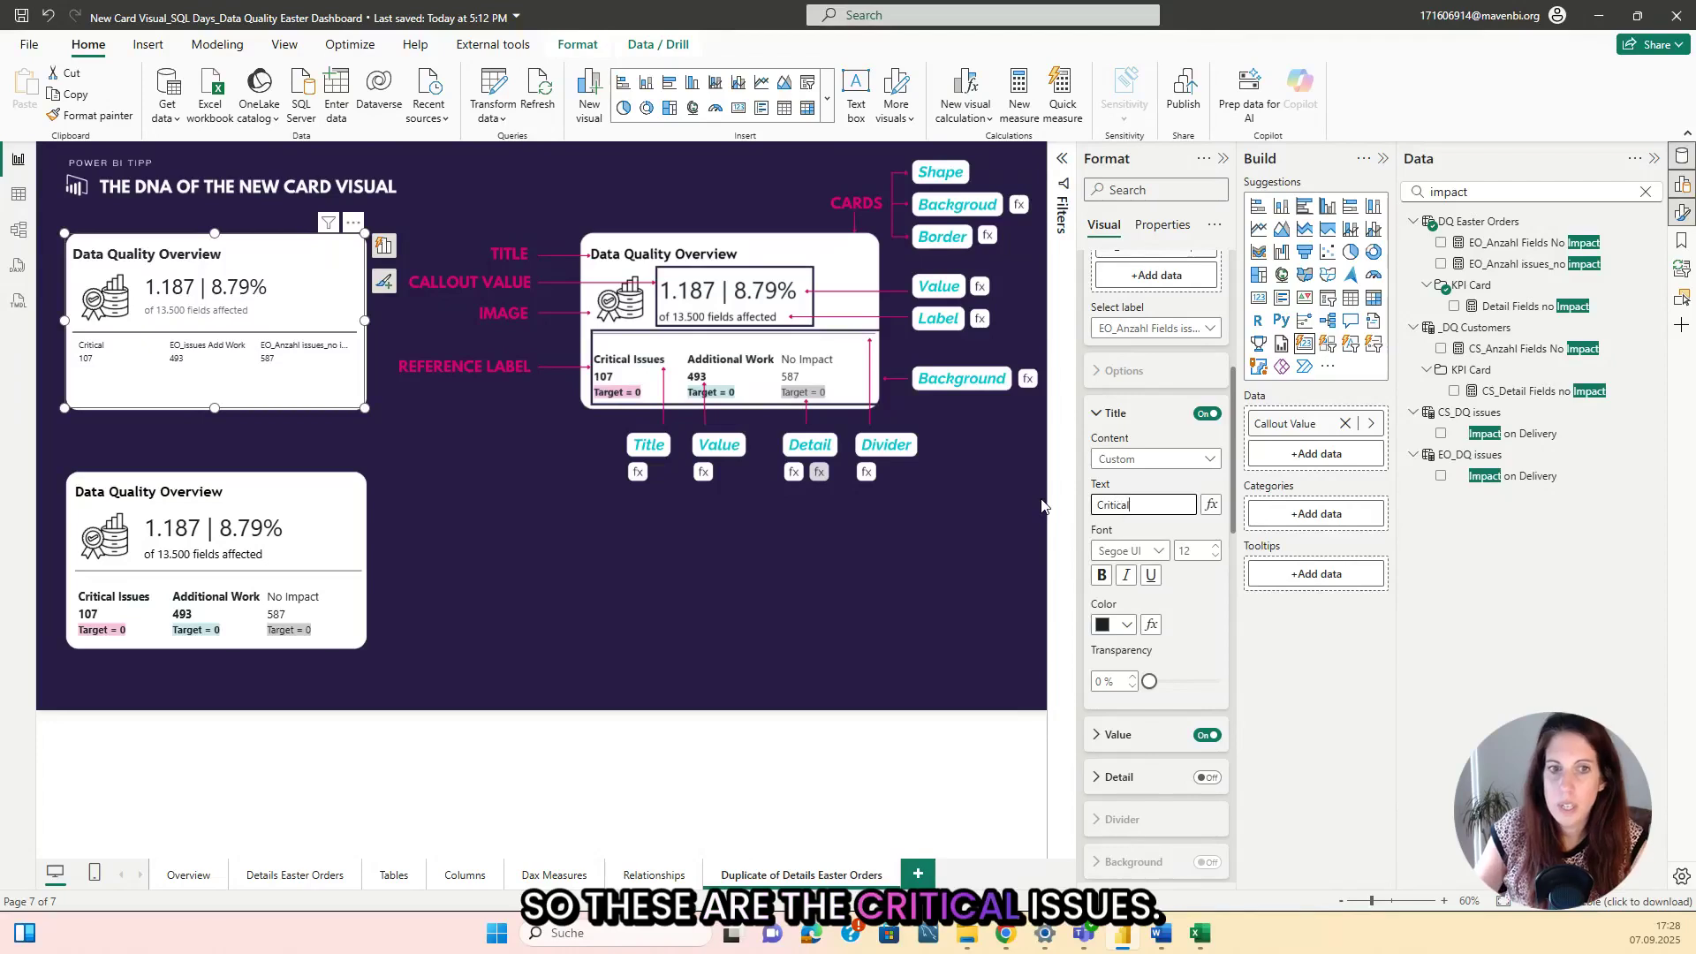
text(Issues)
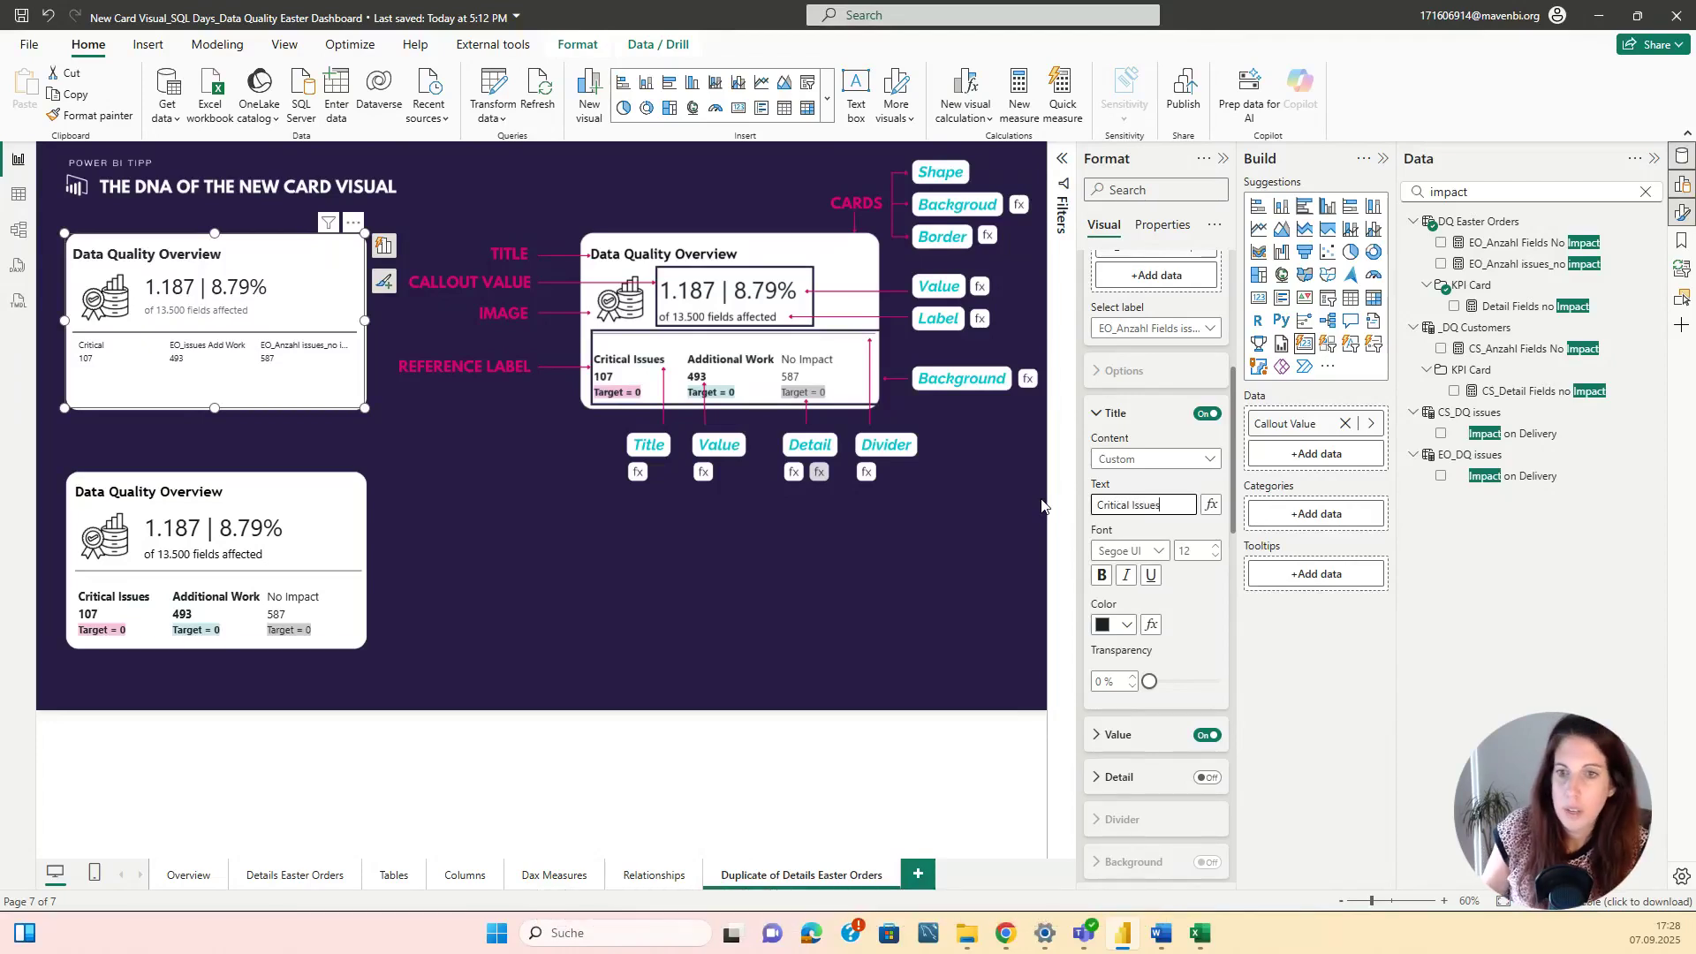
Set both the title and the value of the Critical Issues reference label to size 16 and bold.
click(1215, 547)
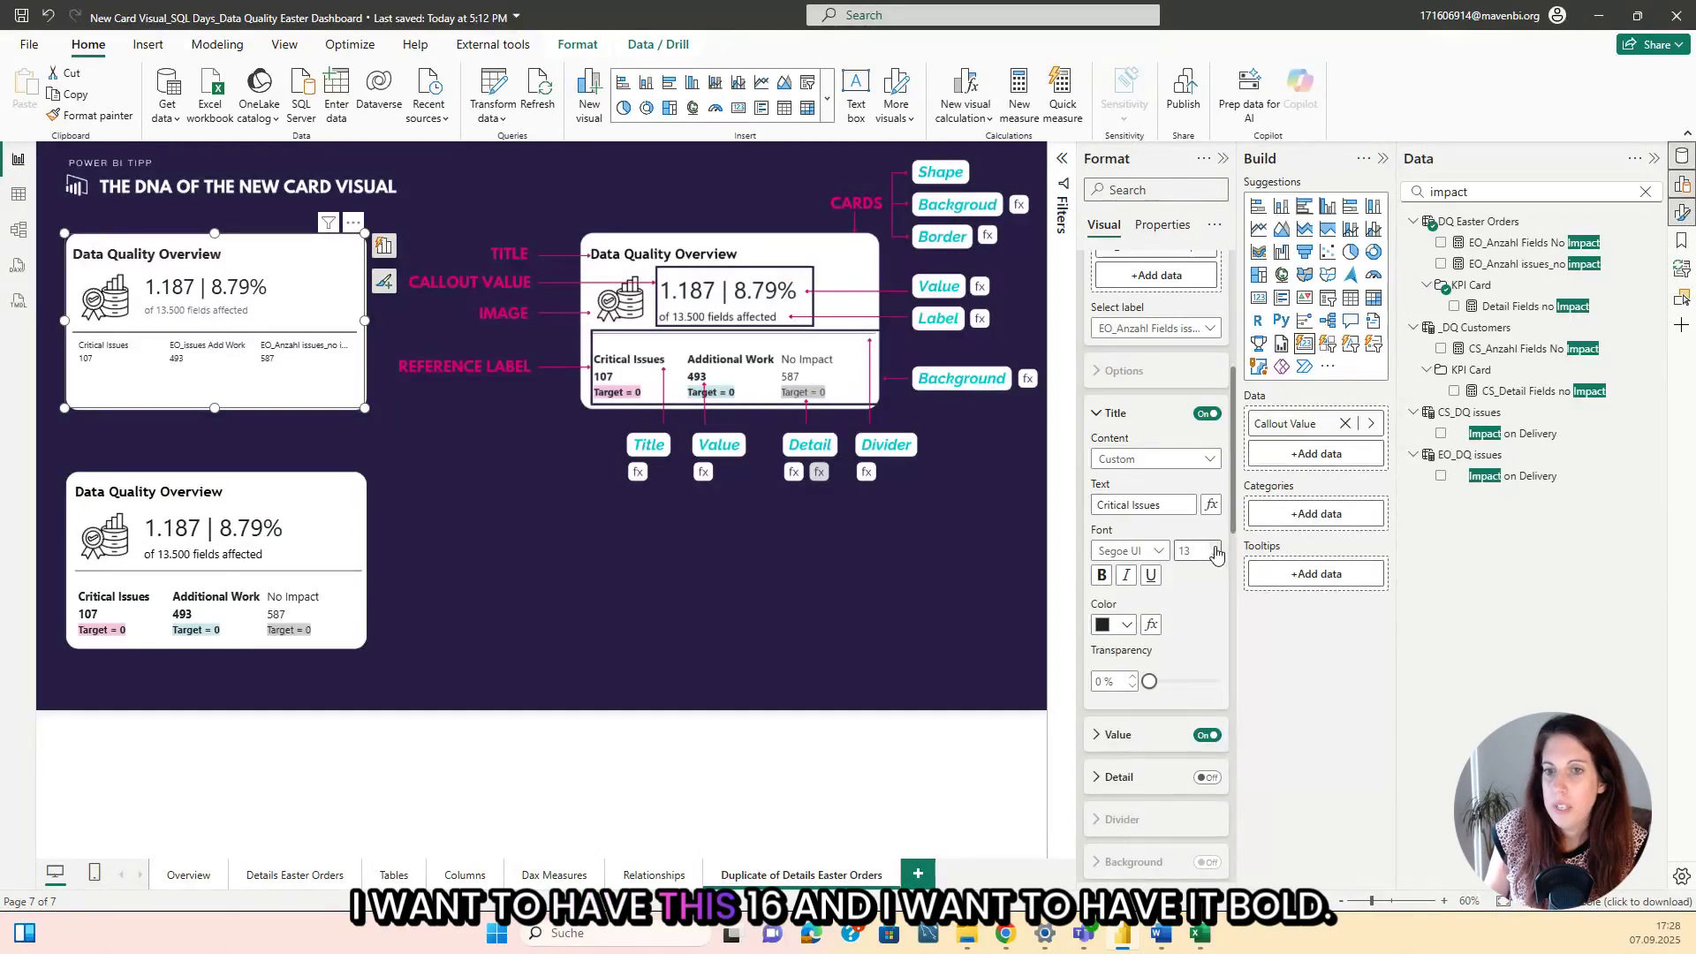
click(1106, 578)
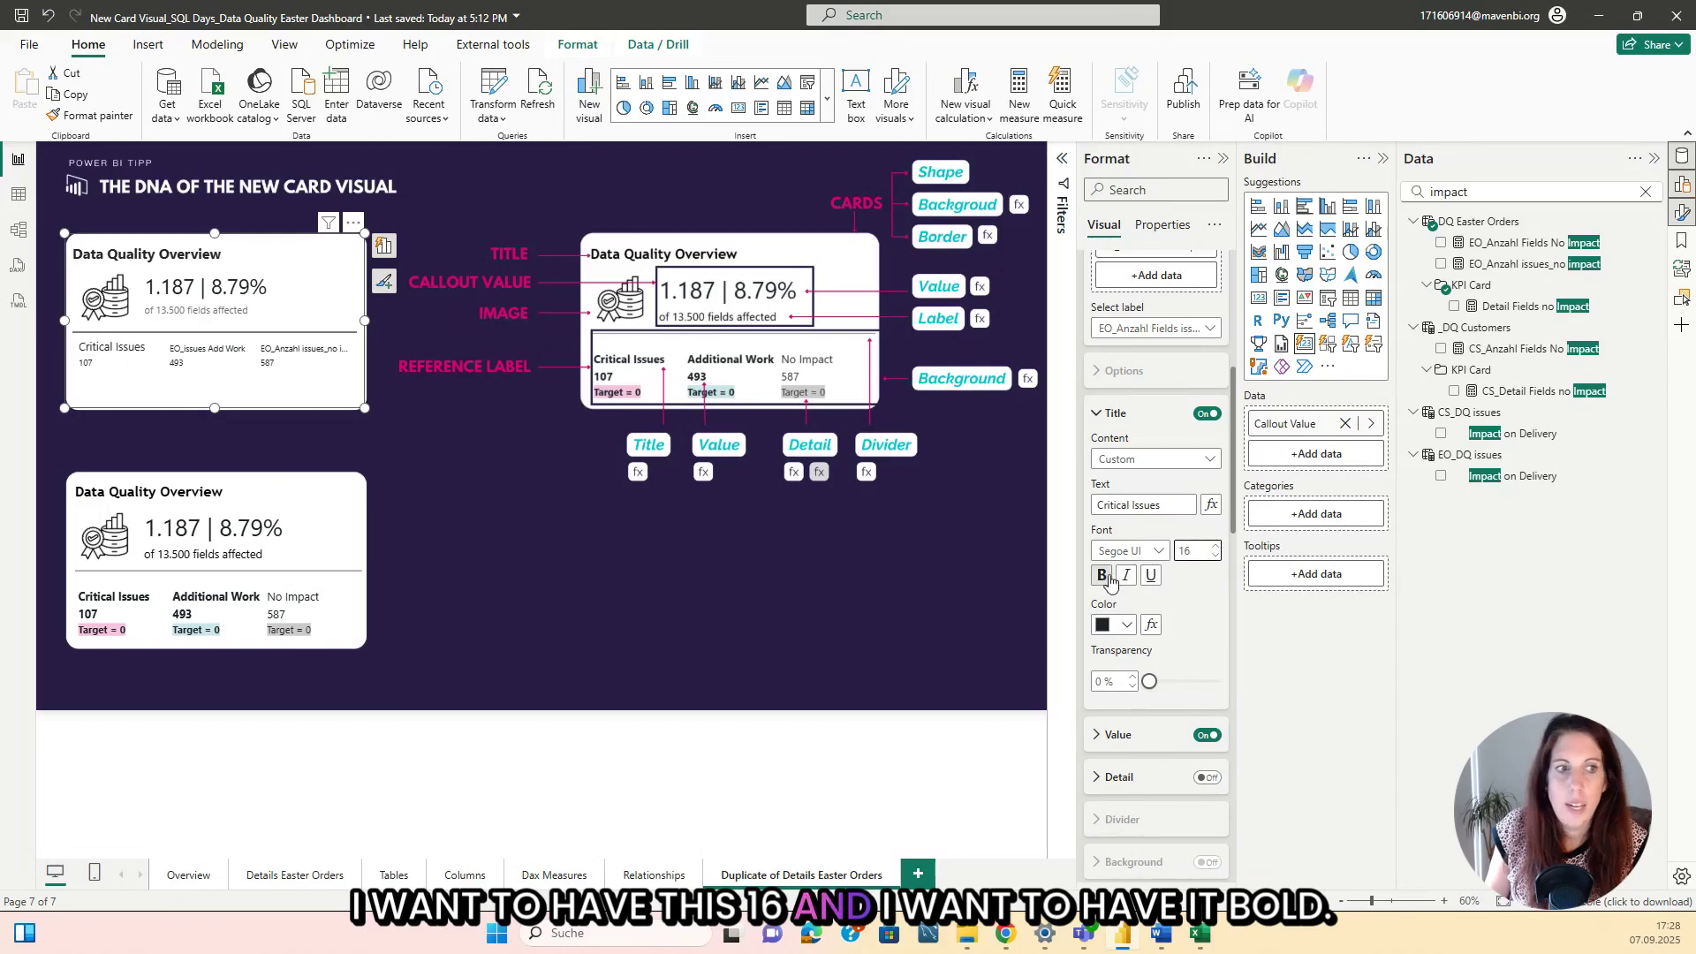
scroll(1109, 581, up, 5)
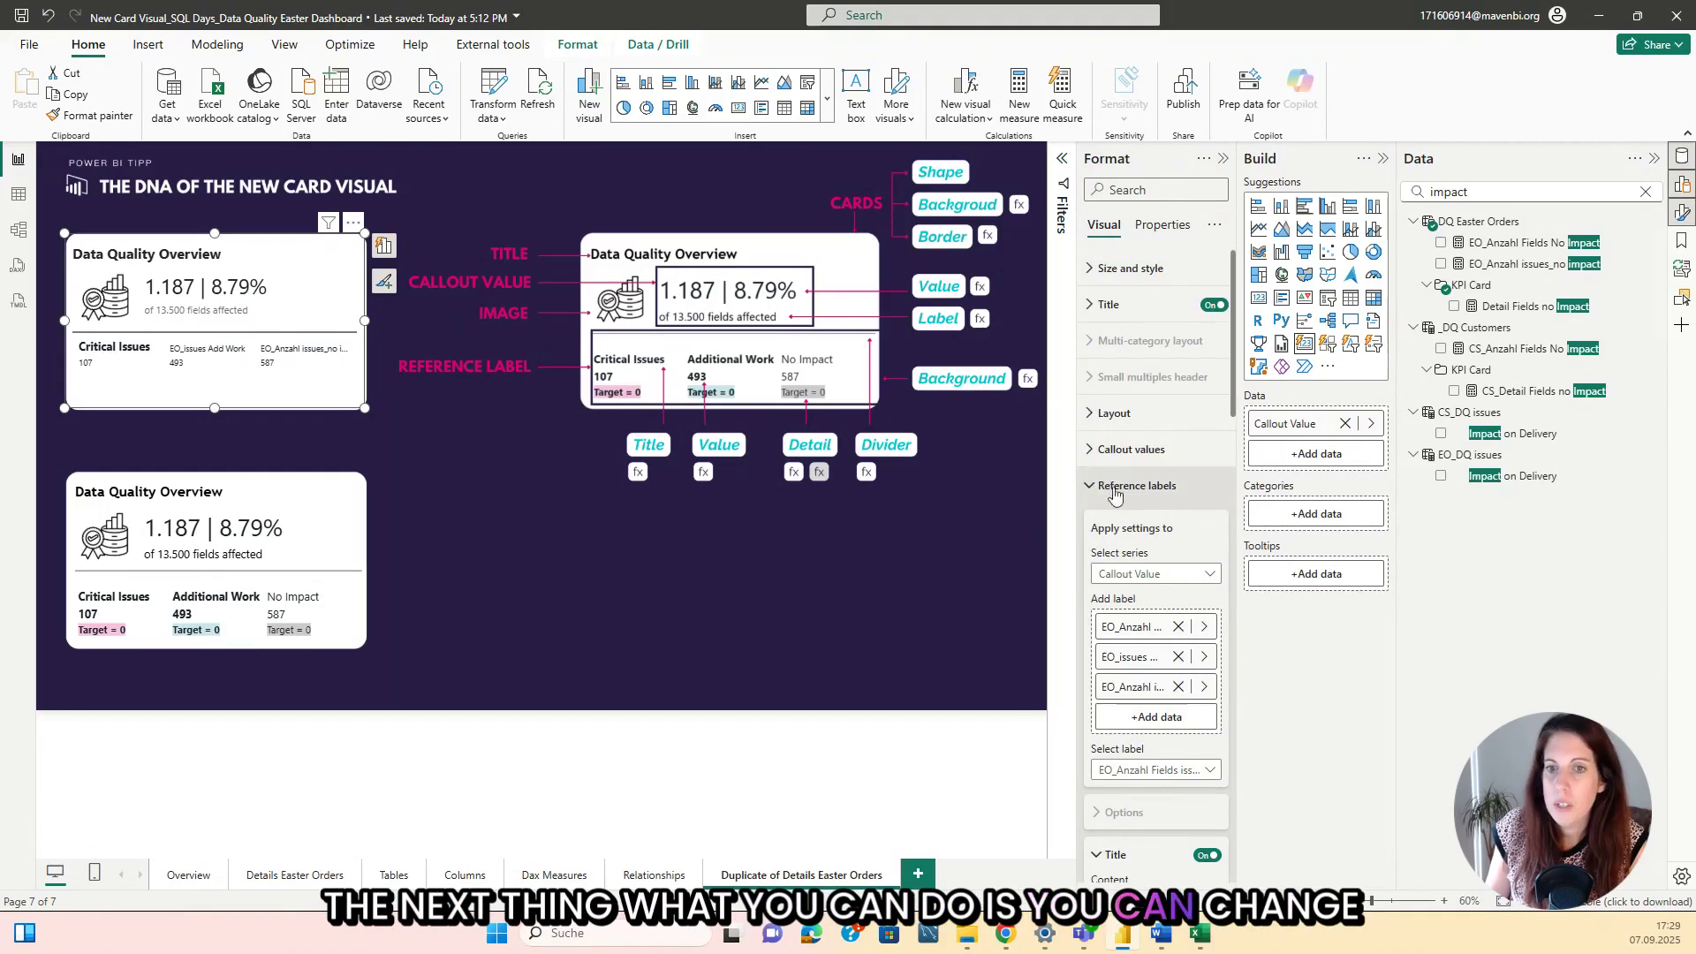
scroll(1122, 508, down, 4)
scroll(1124, 512, down, 3)
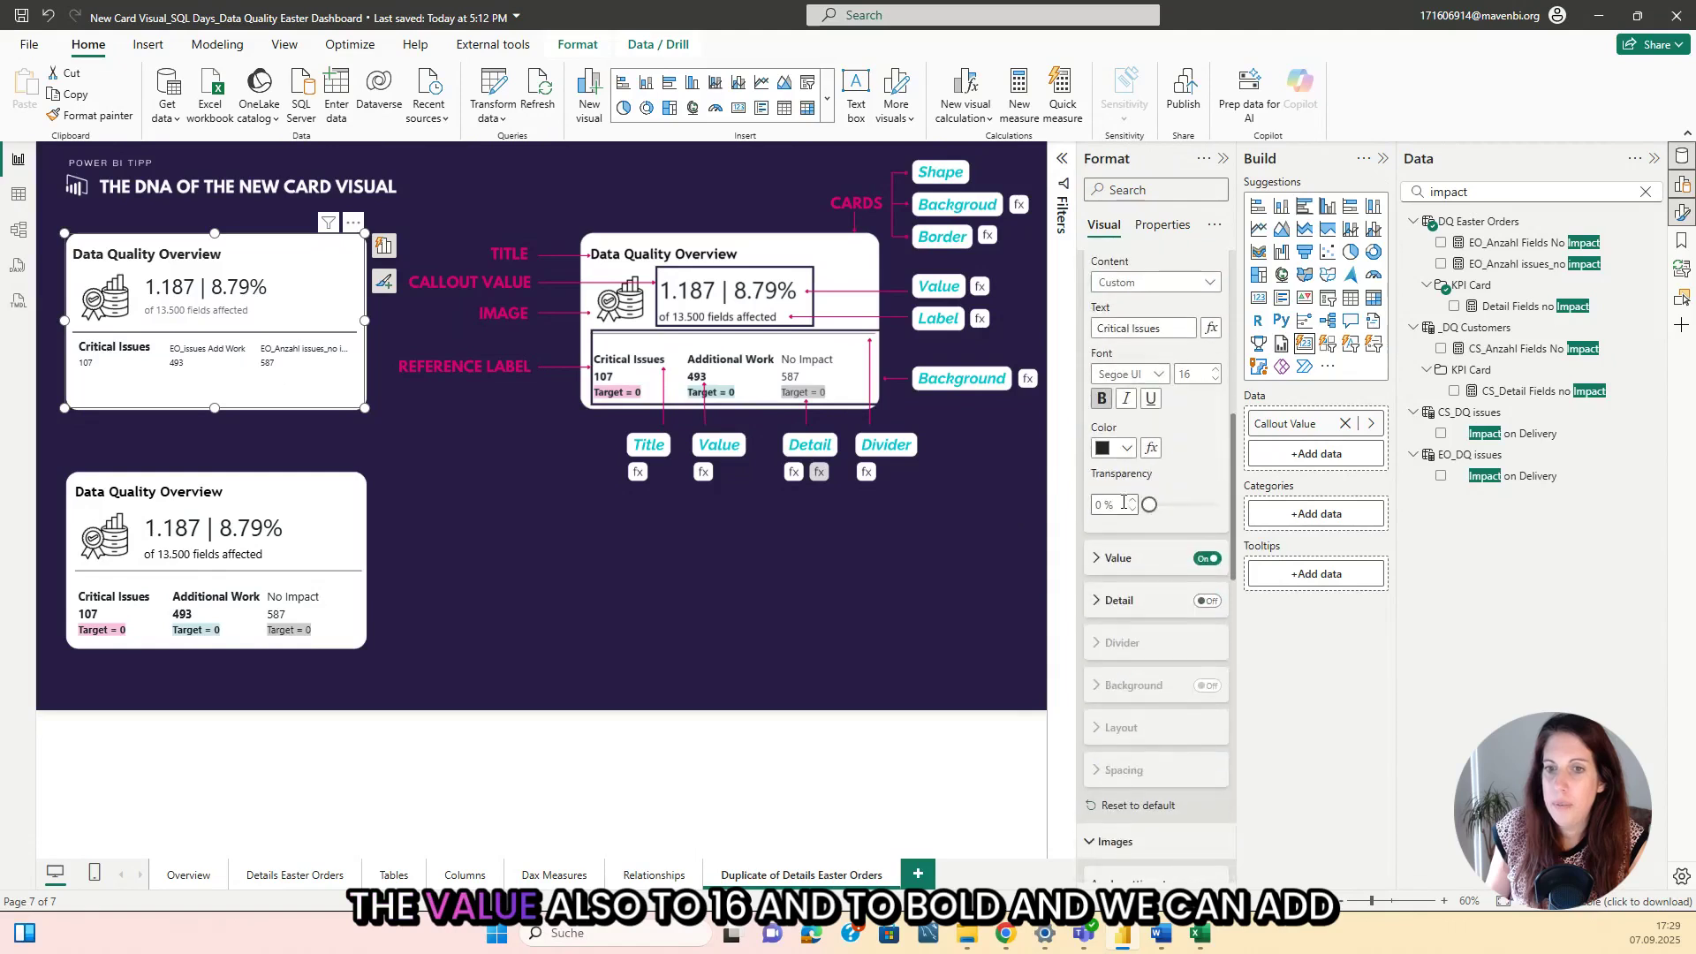
click(1098, 559)
scroll(1121, 539, down, 1)
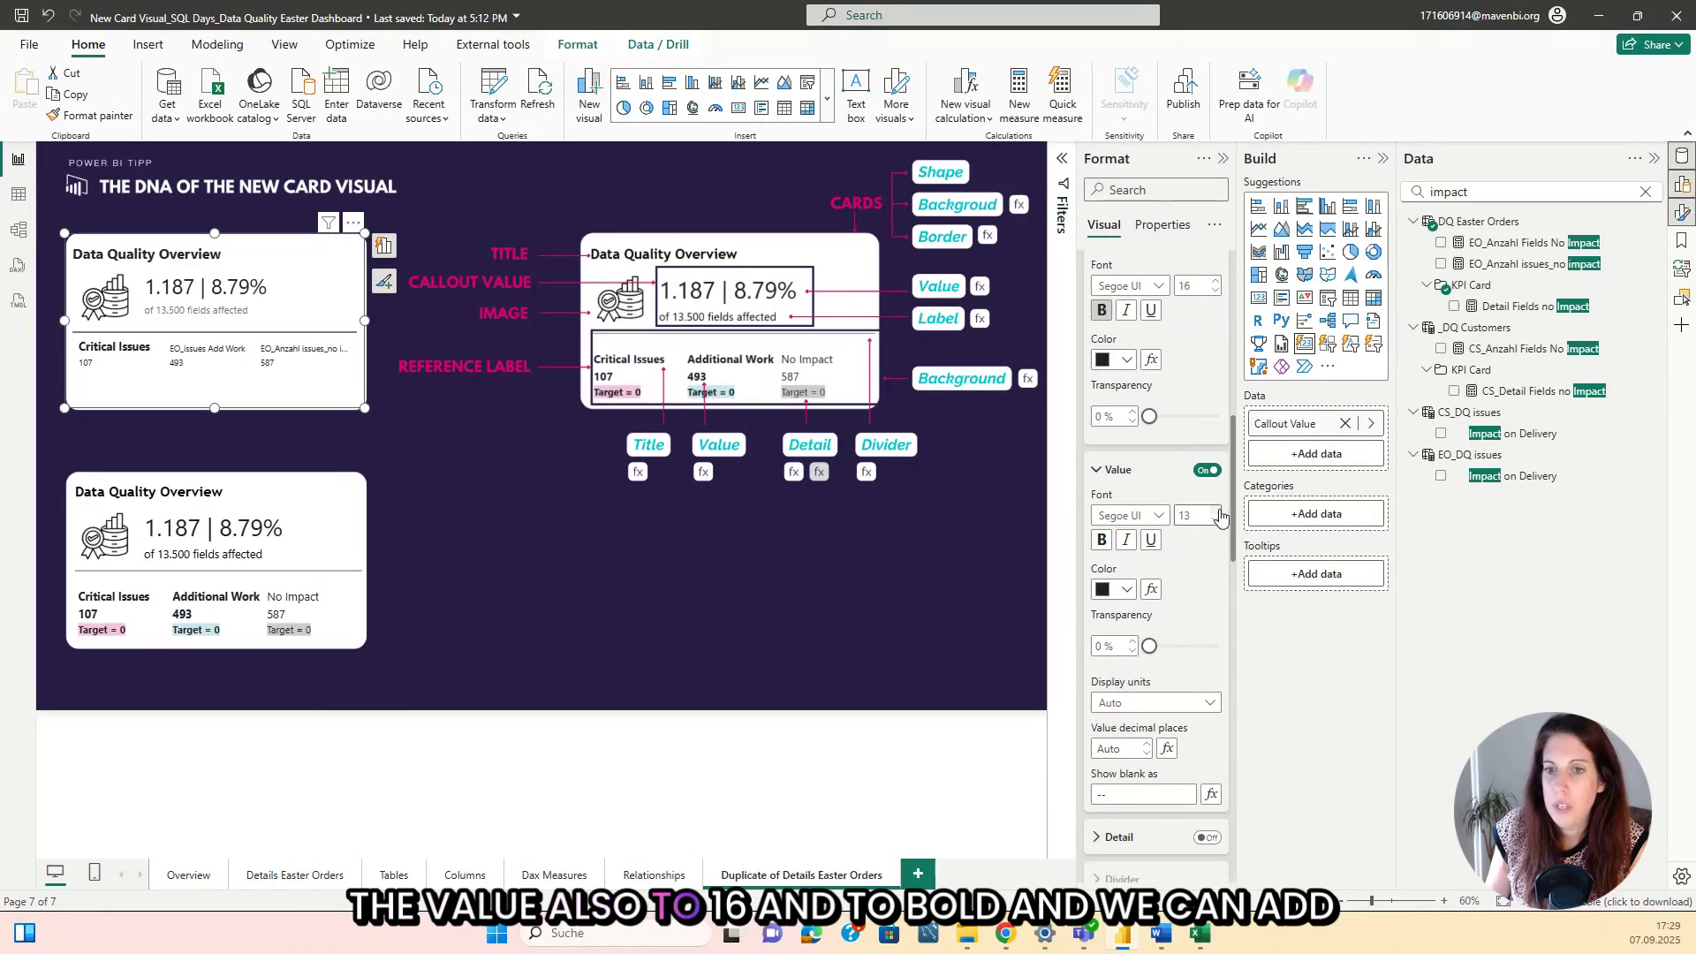
click(1217, 511)
click(1102, 540)
Turn on the Critical Issues label's detail, find the detail measures and assign Detail Fields critical Issues as its data.
scroll(1106, 556, down, 3)
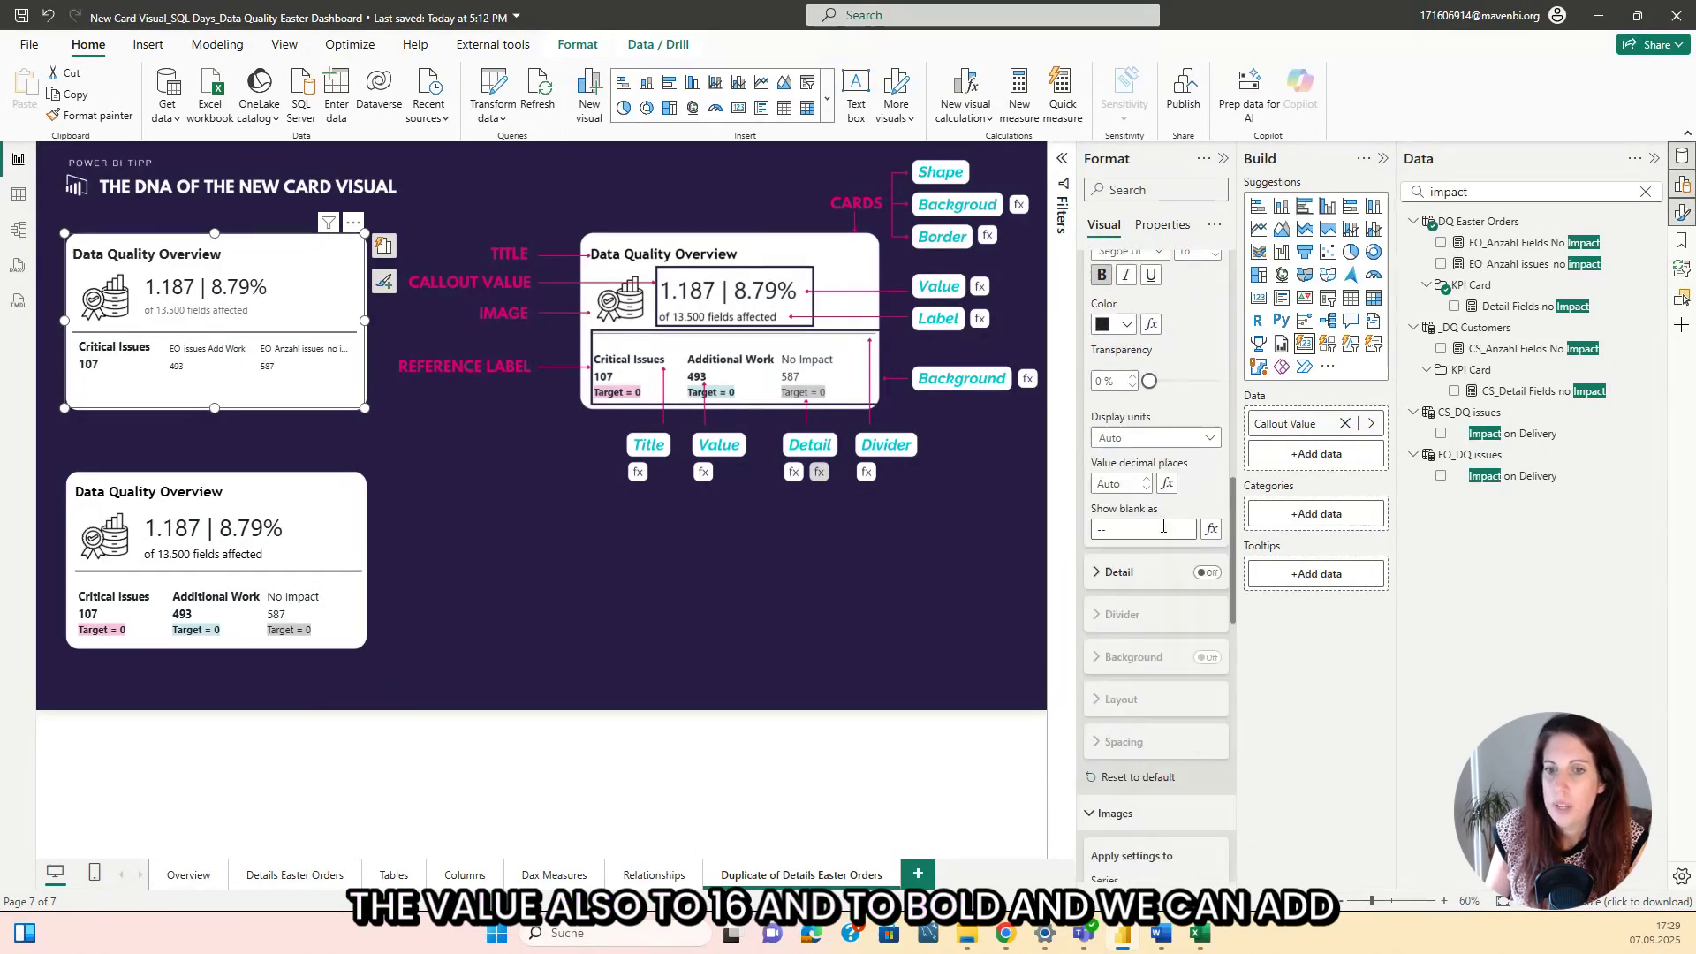
click(1111, 574)
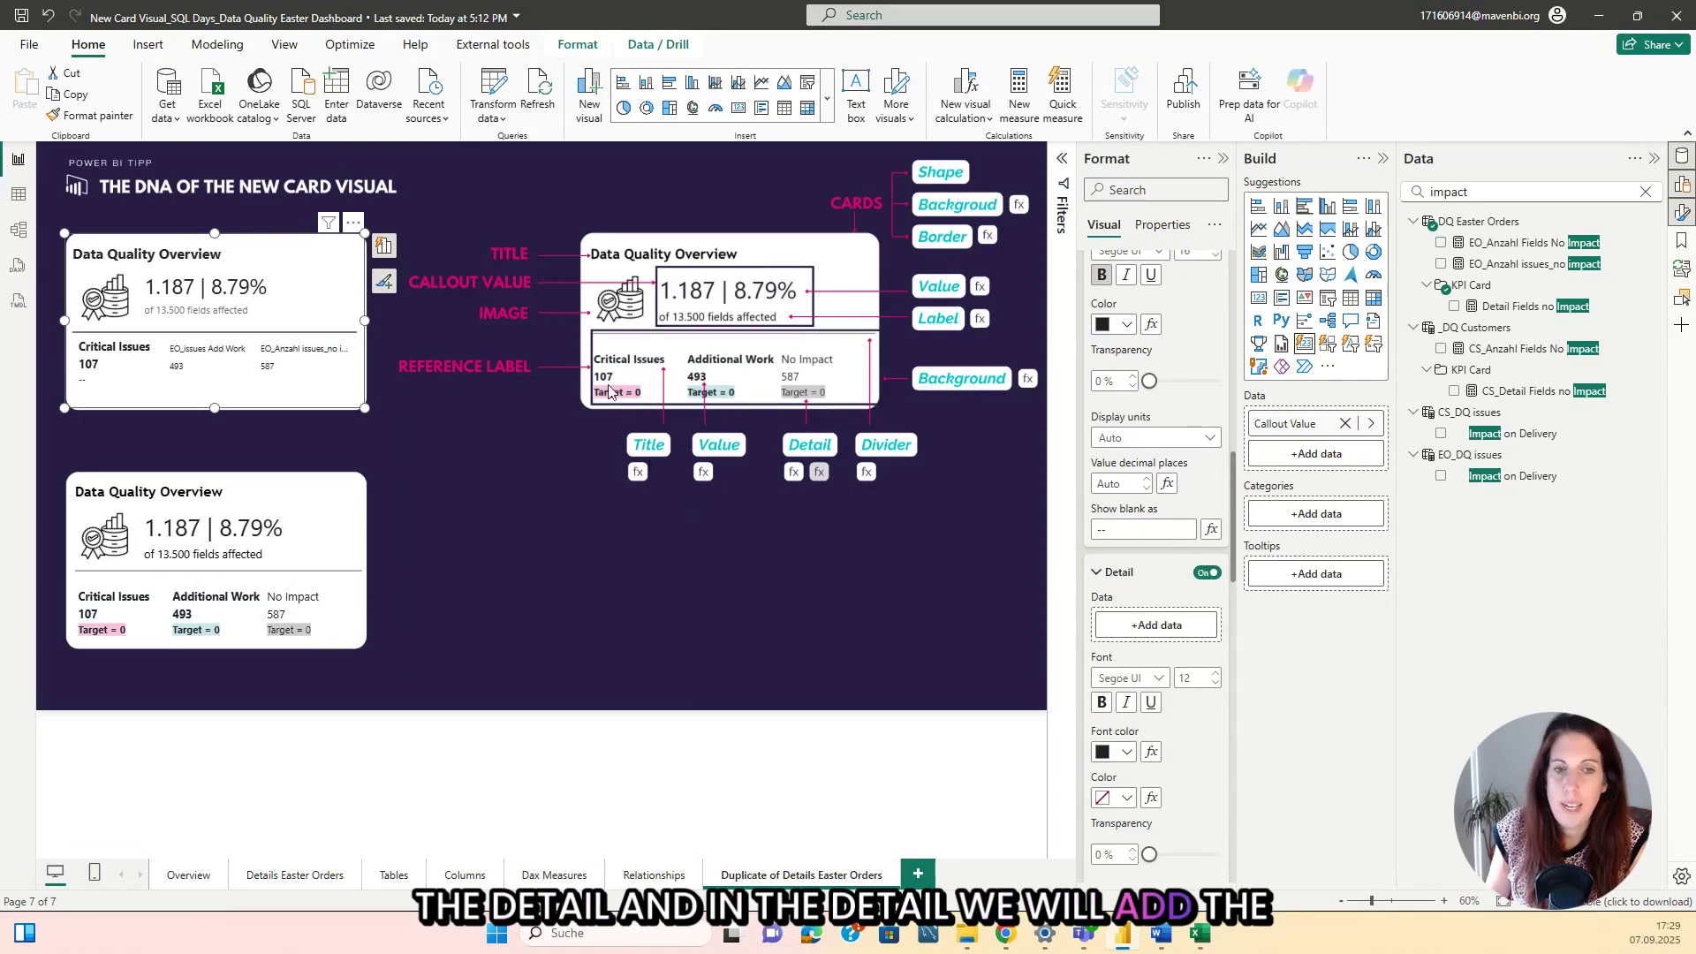
double_click(1495, 194)
text(d)
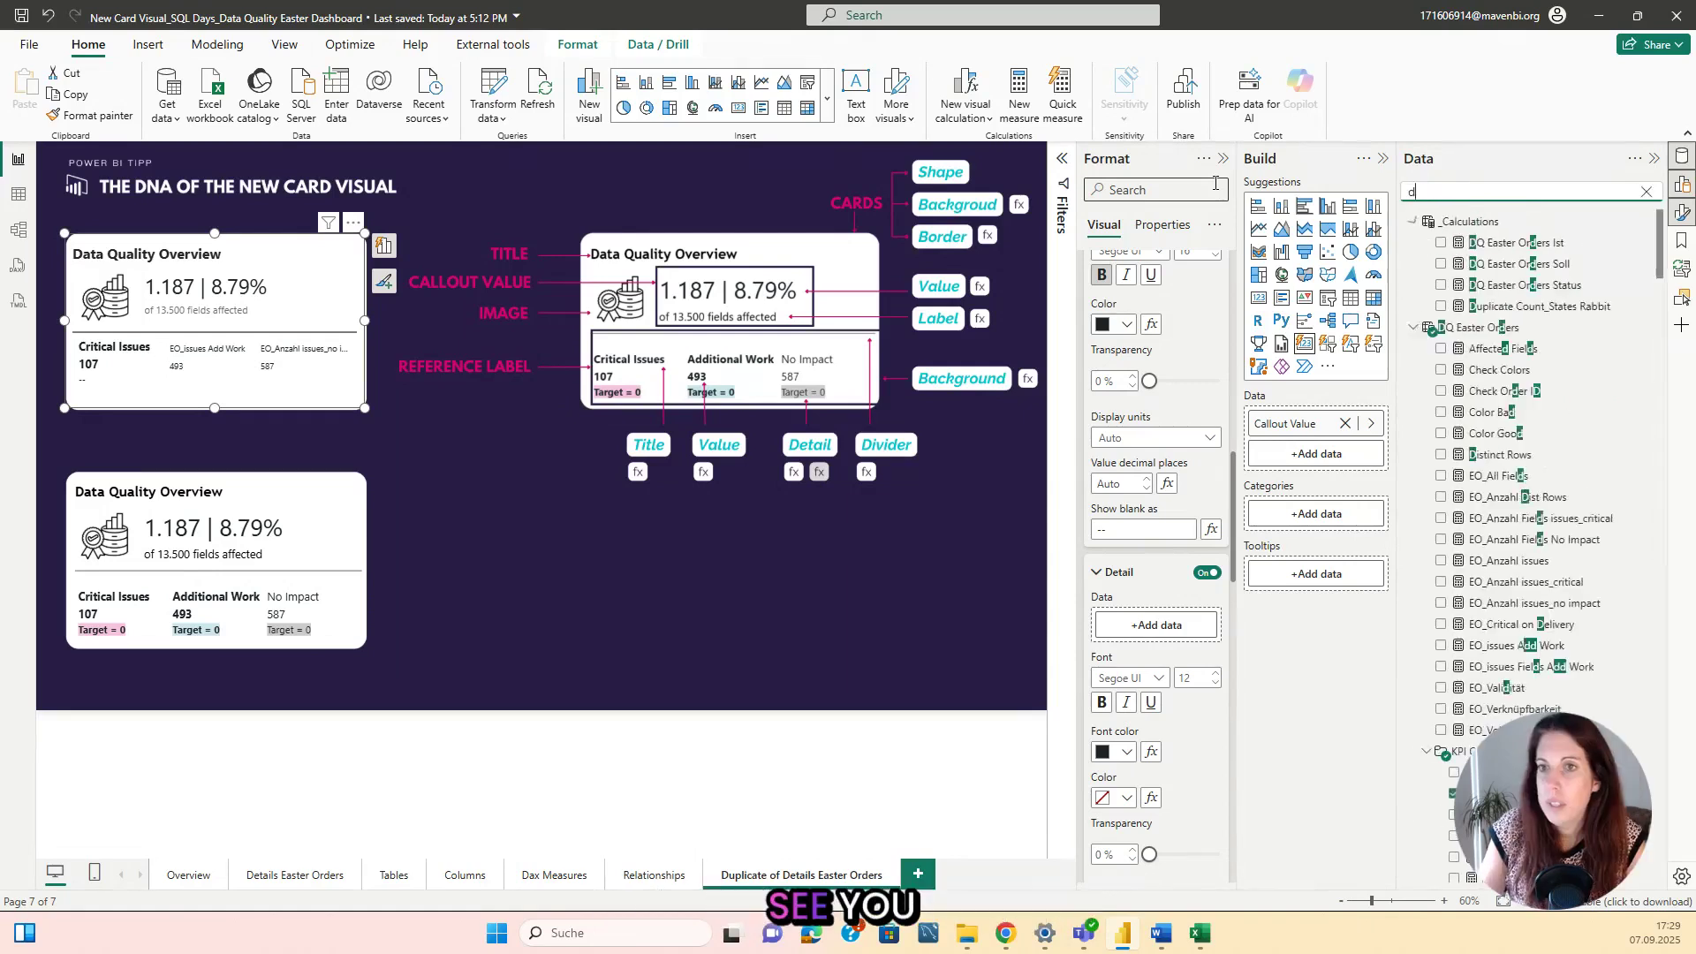
text(etail)
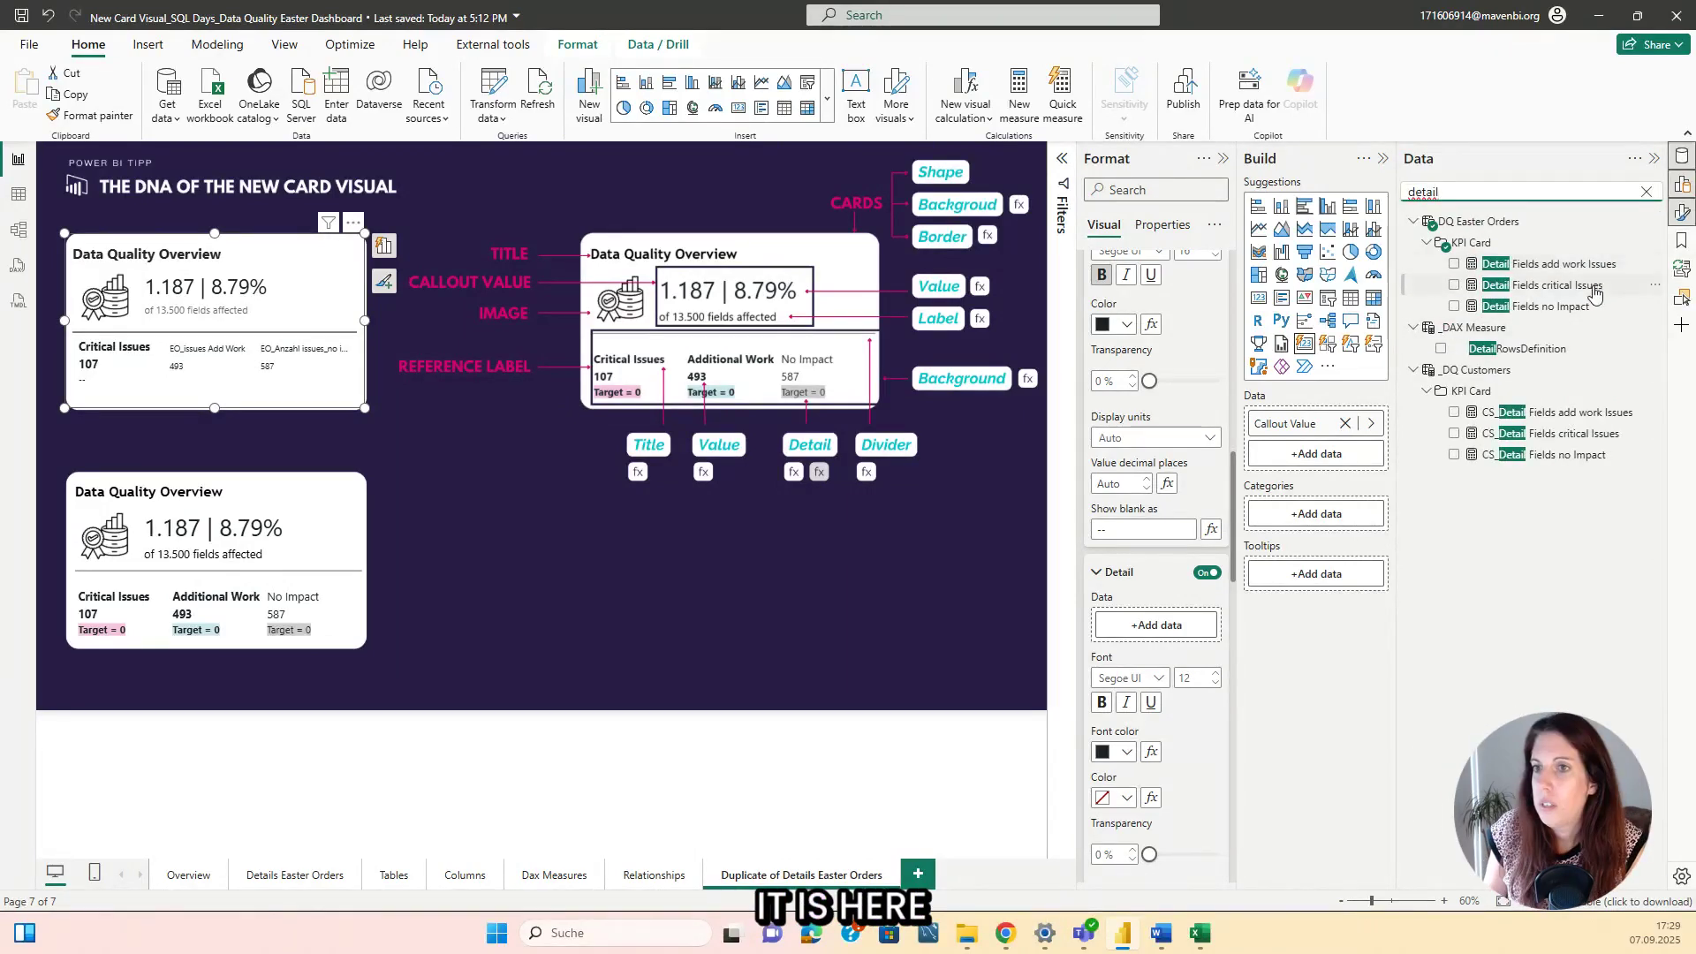
drag(1594, 294, 1216, 635)
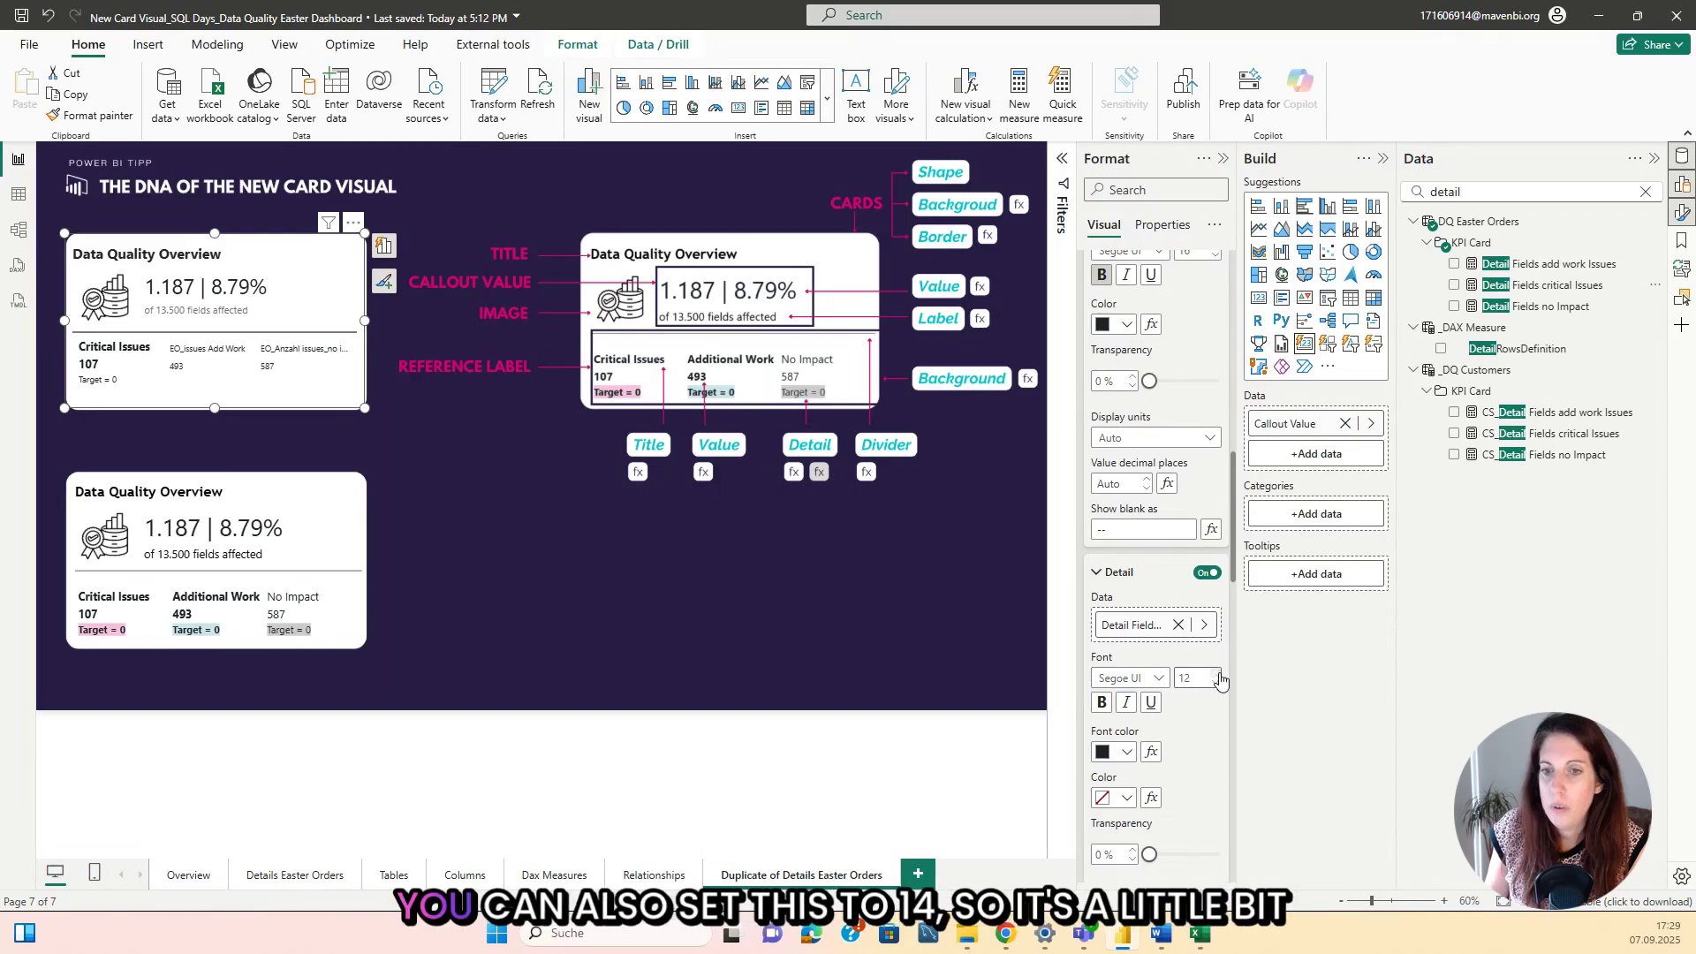
Set the Critical Issues detail text to font size 14 and bold.
click(1219, 677)
click(1219, 677)
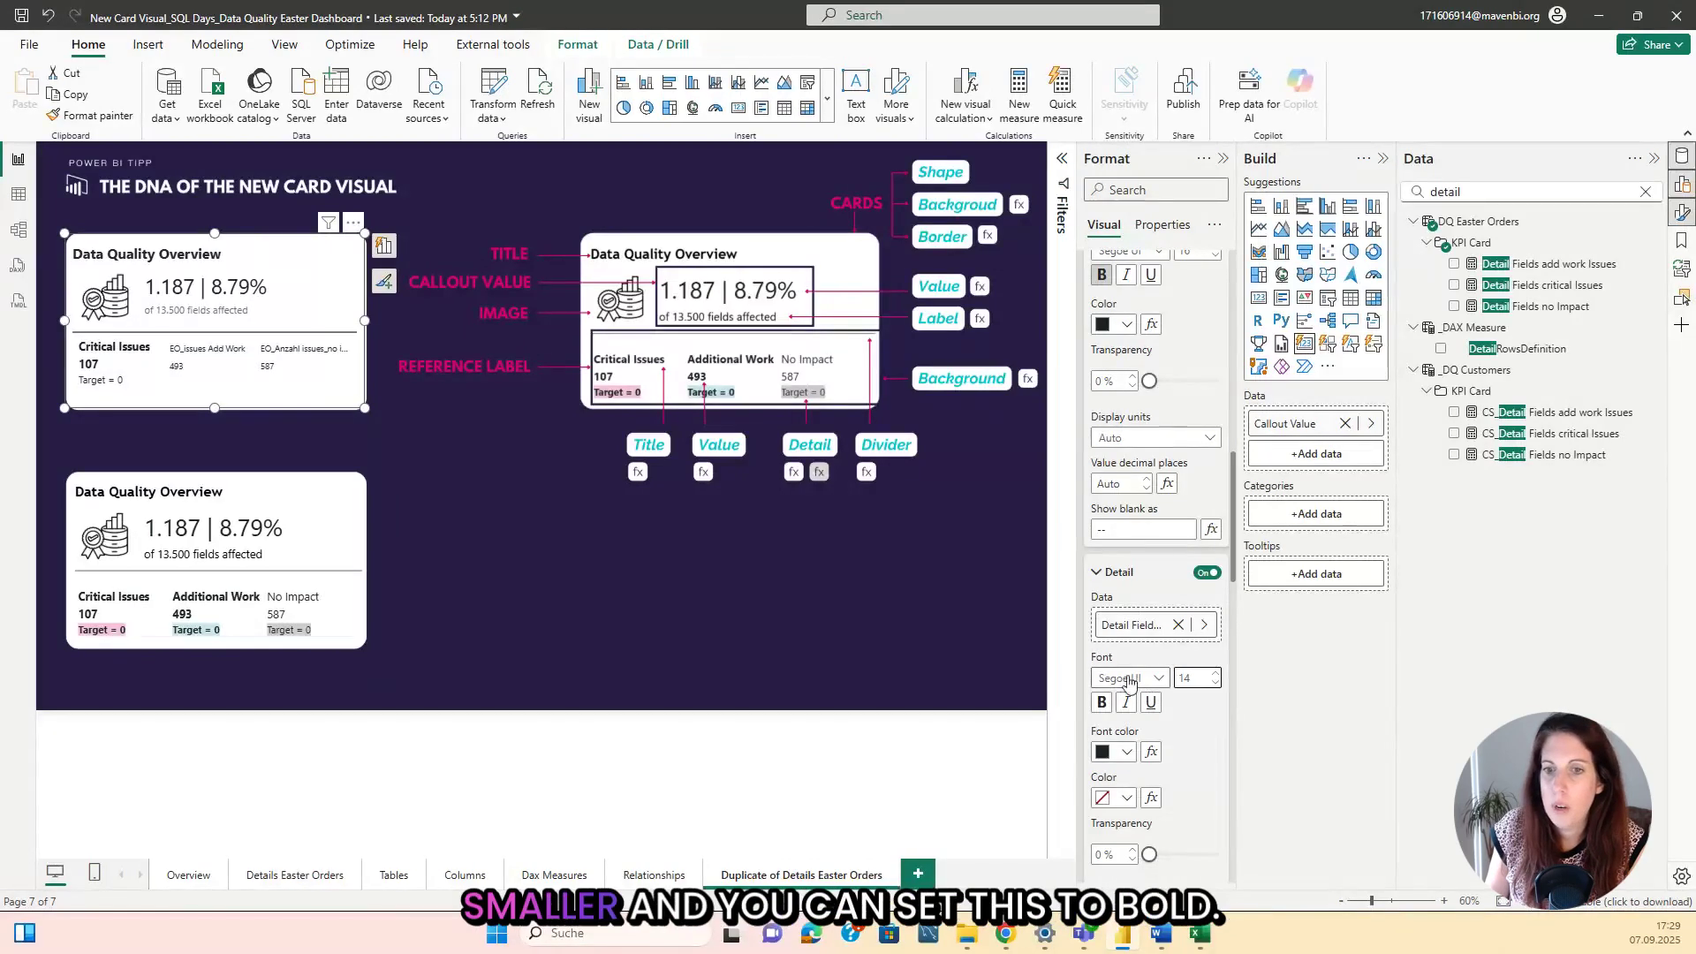
scroll(1175, 662, down, 3)
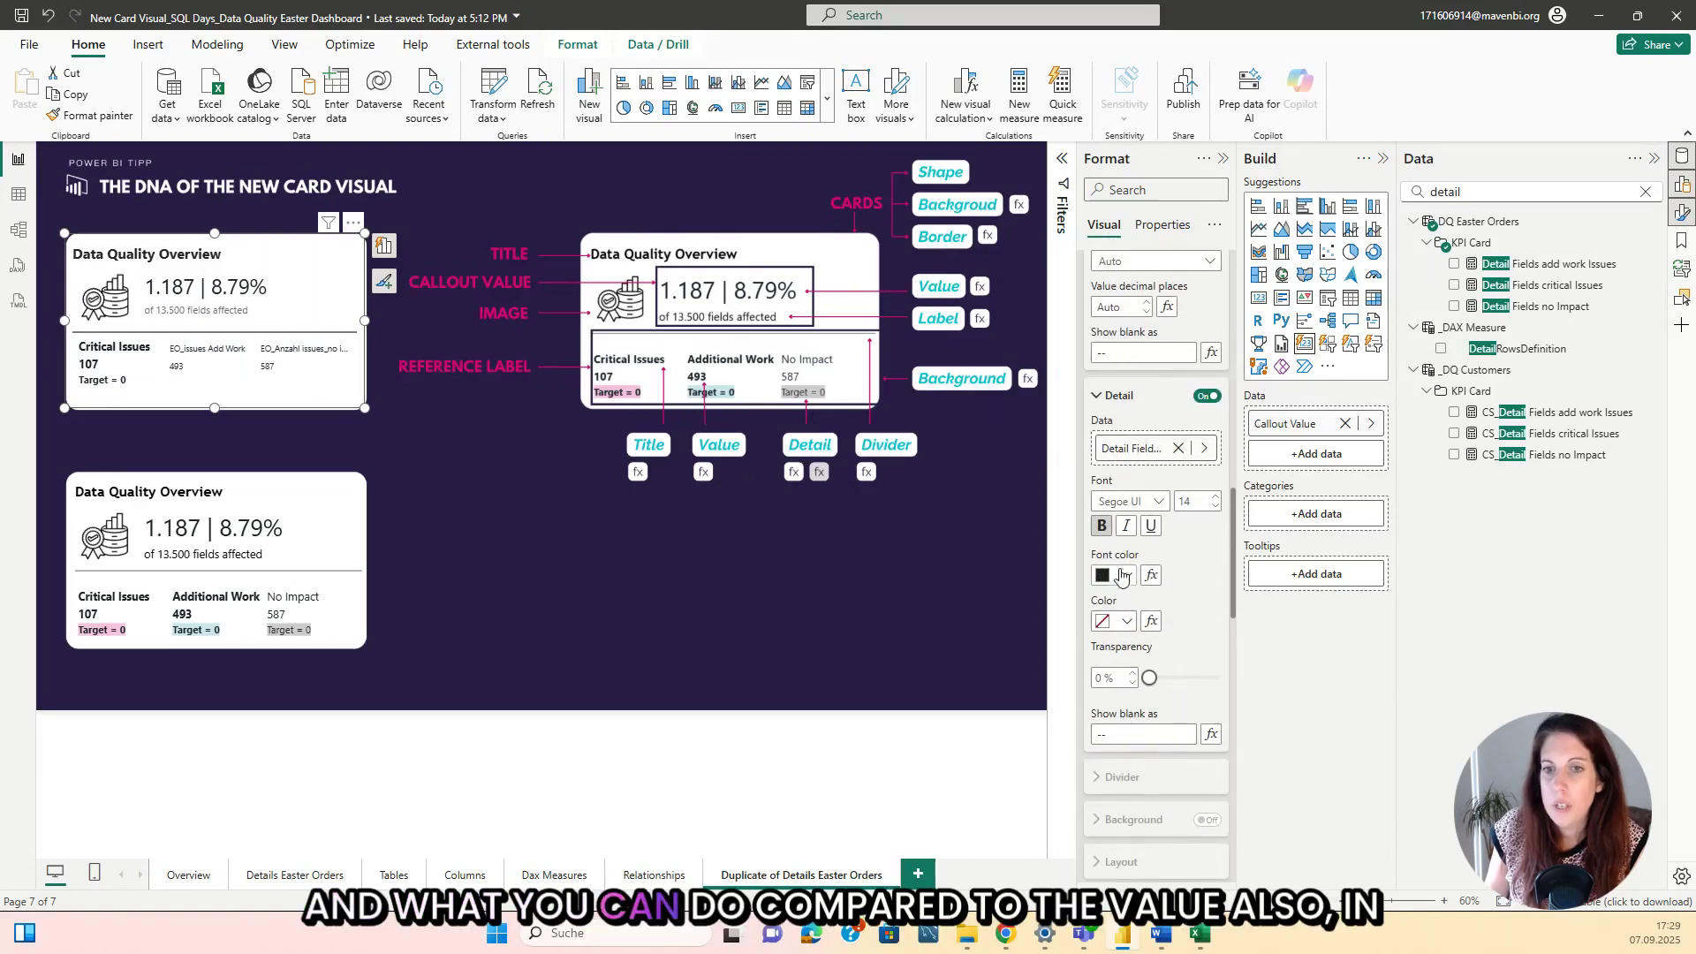
scroll(1124, 581, up, 2)
scroll(1133, 495, up, 2)
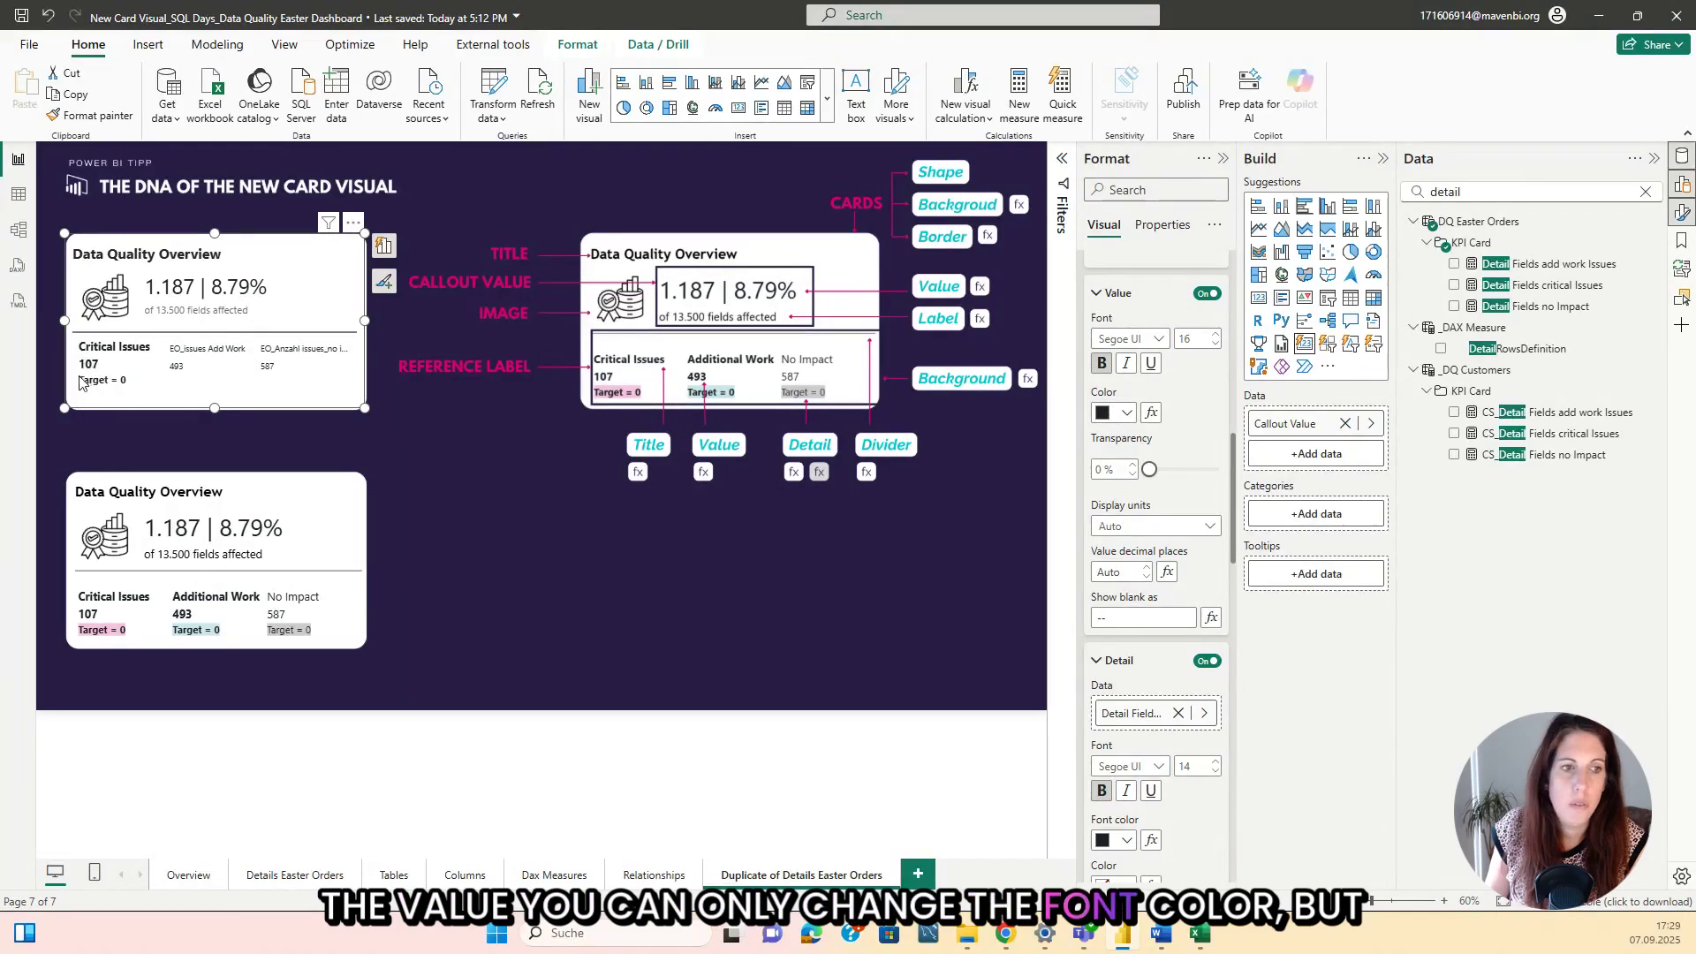
Apply conditional formatting to the detail's background color, using Field value style based on the "CF critical isses" measure.
scroll(1099, 675, down, 4)
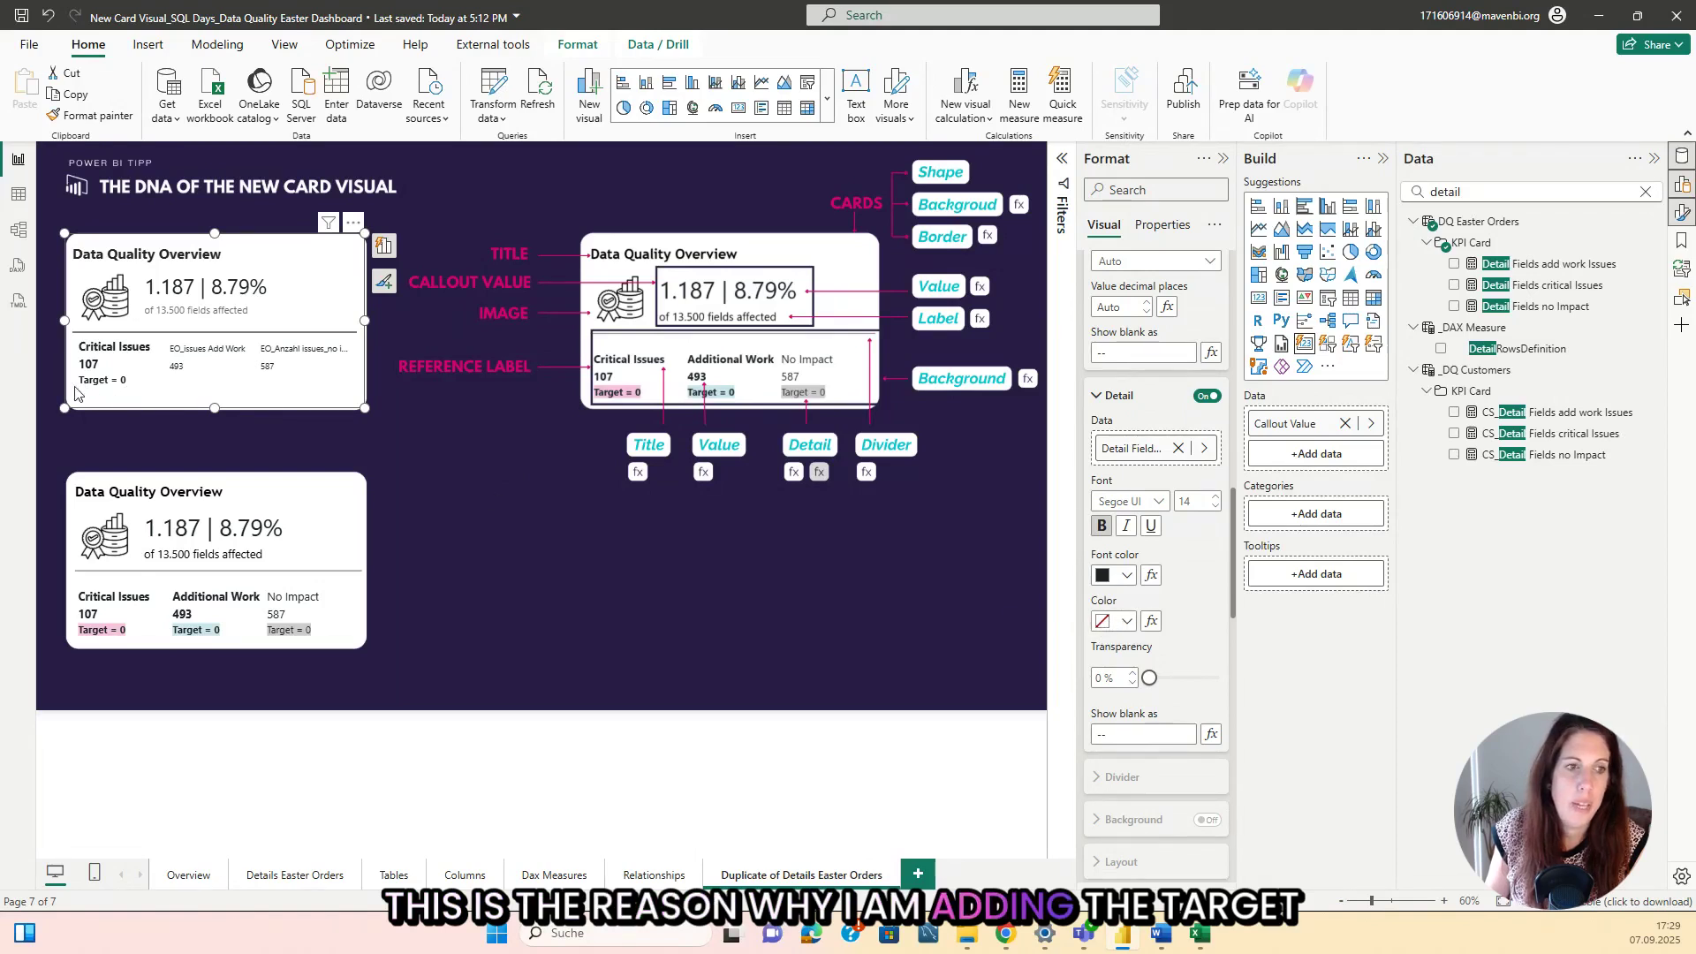
click(1152, 623)
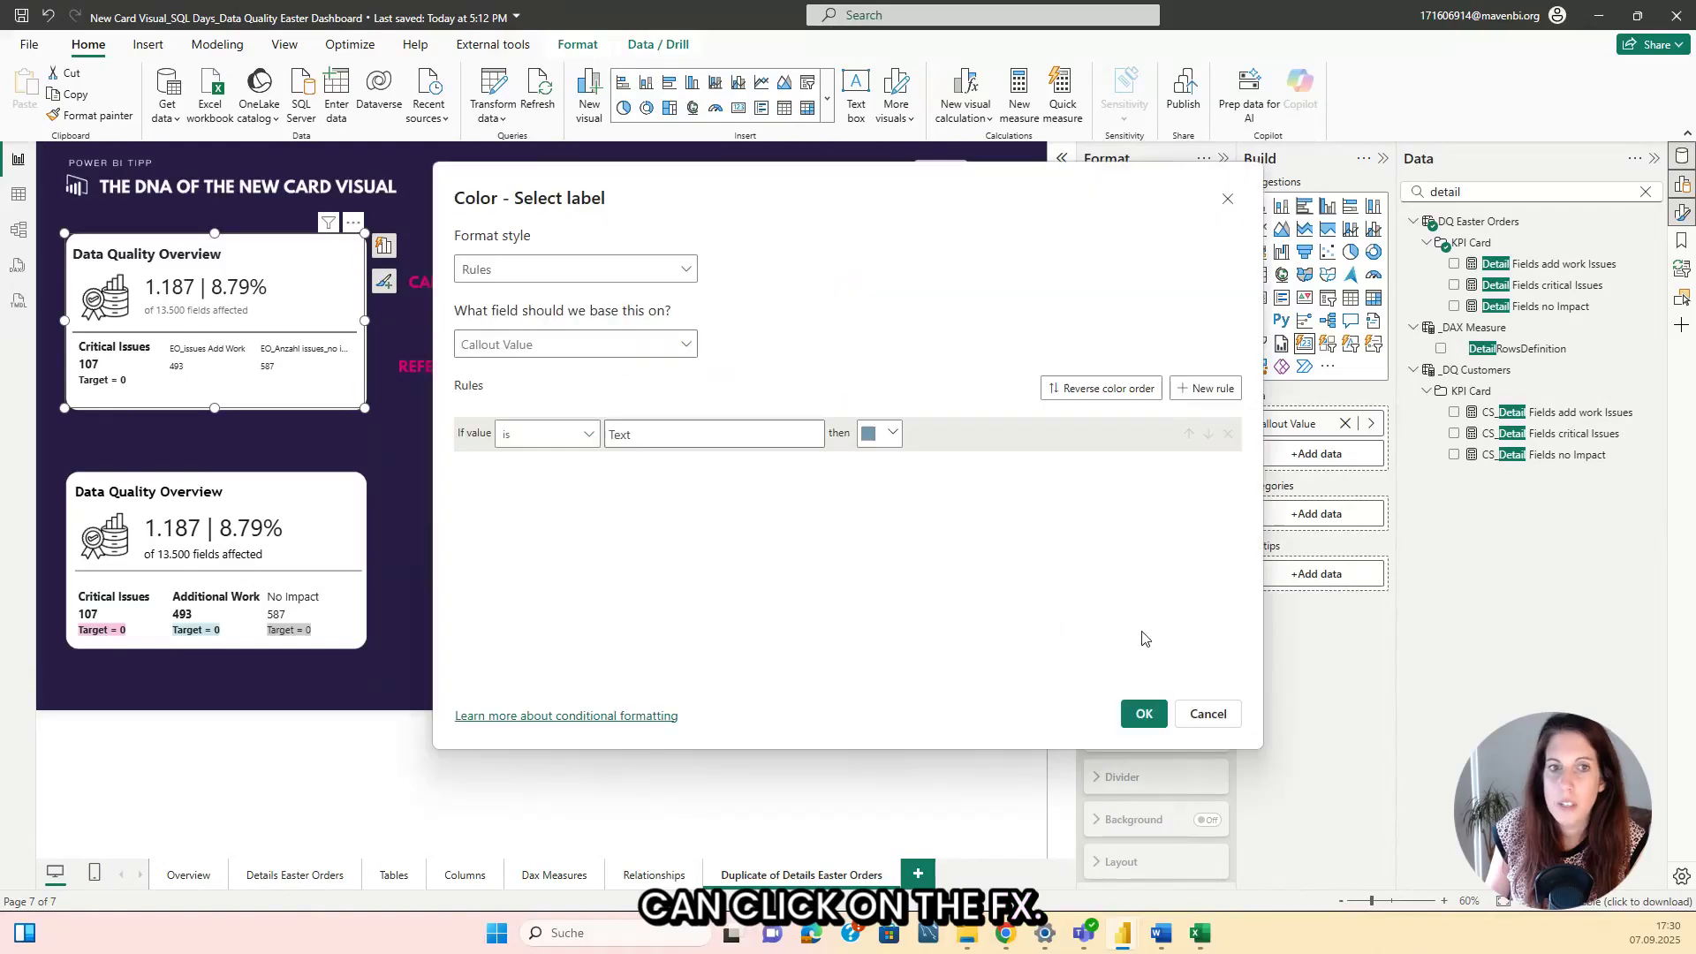
click(535, 274)
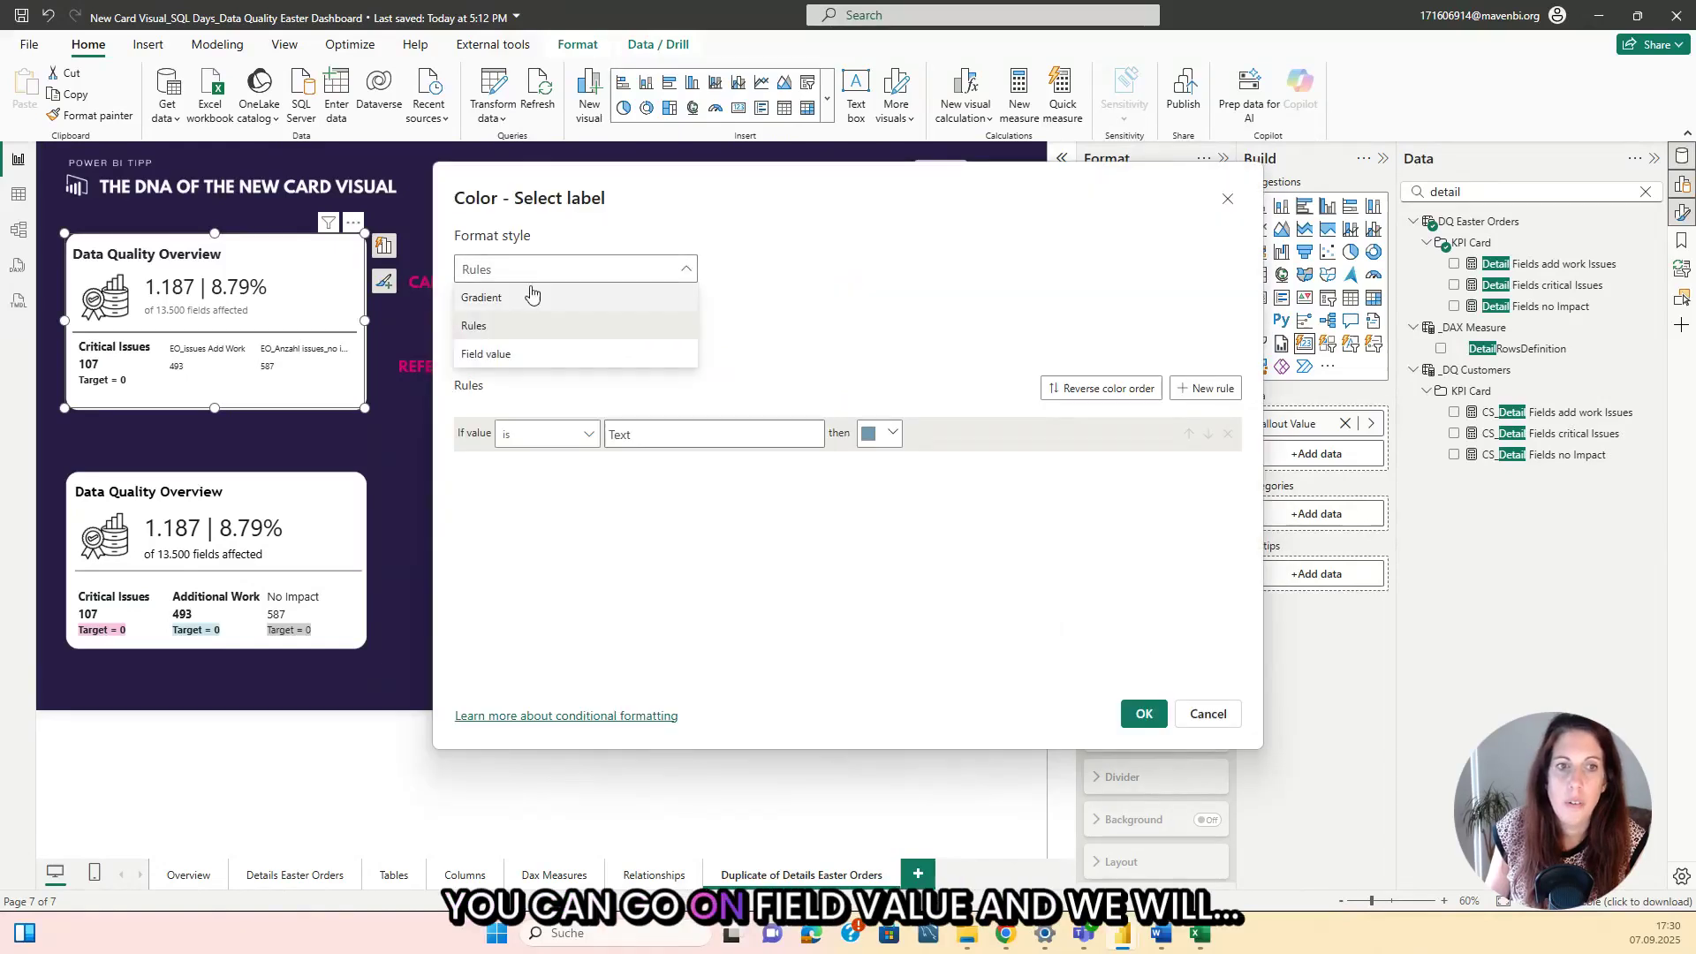
click(494, 349)
click(519, 346)
text(target)
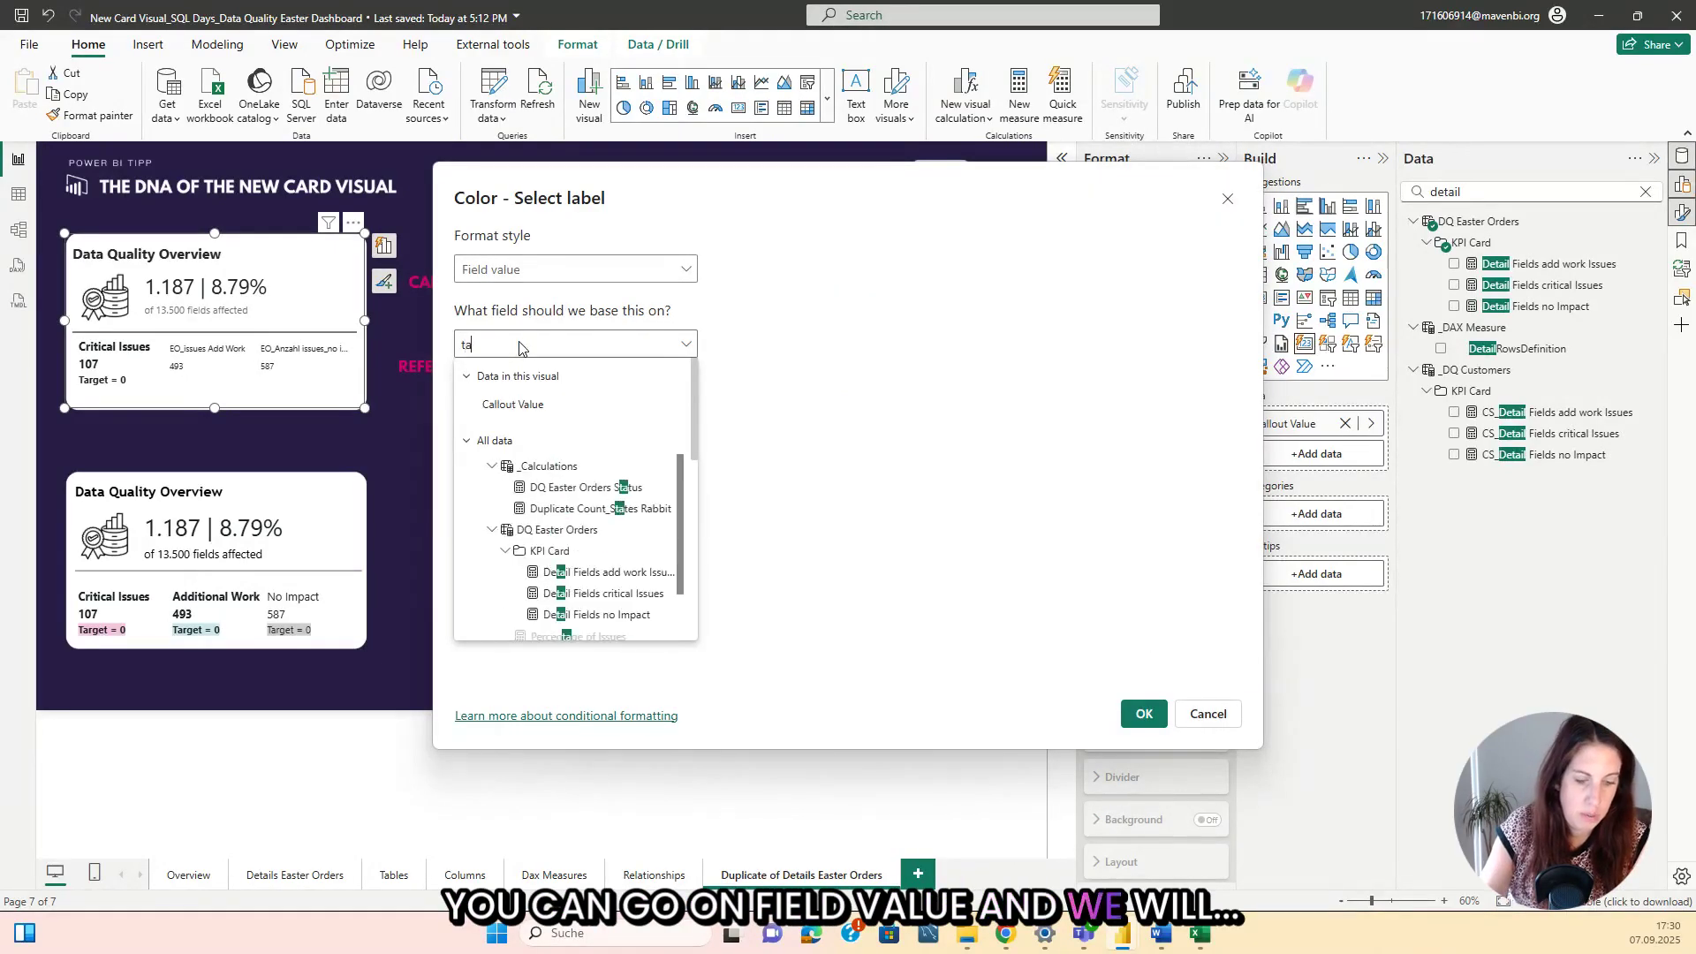
key(BackSpace)
key(BackSpace)
key(BackSpace)
key(BackSpace)
key(BackSpace)
key(BackSpace)
text(CF)
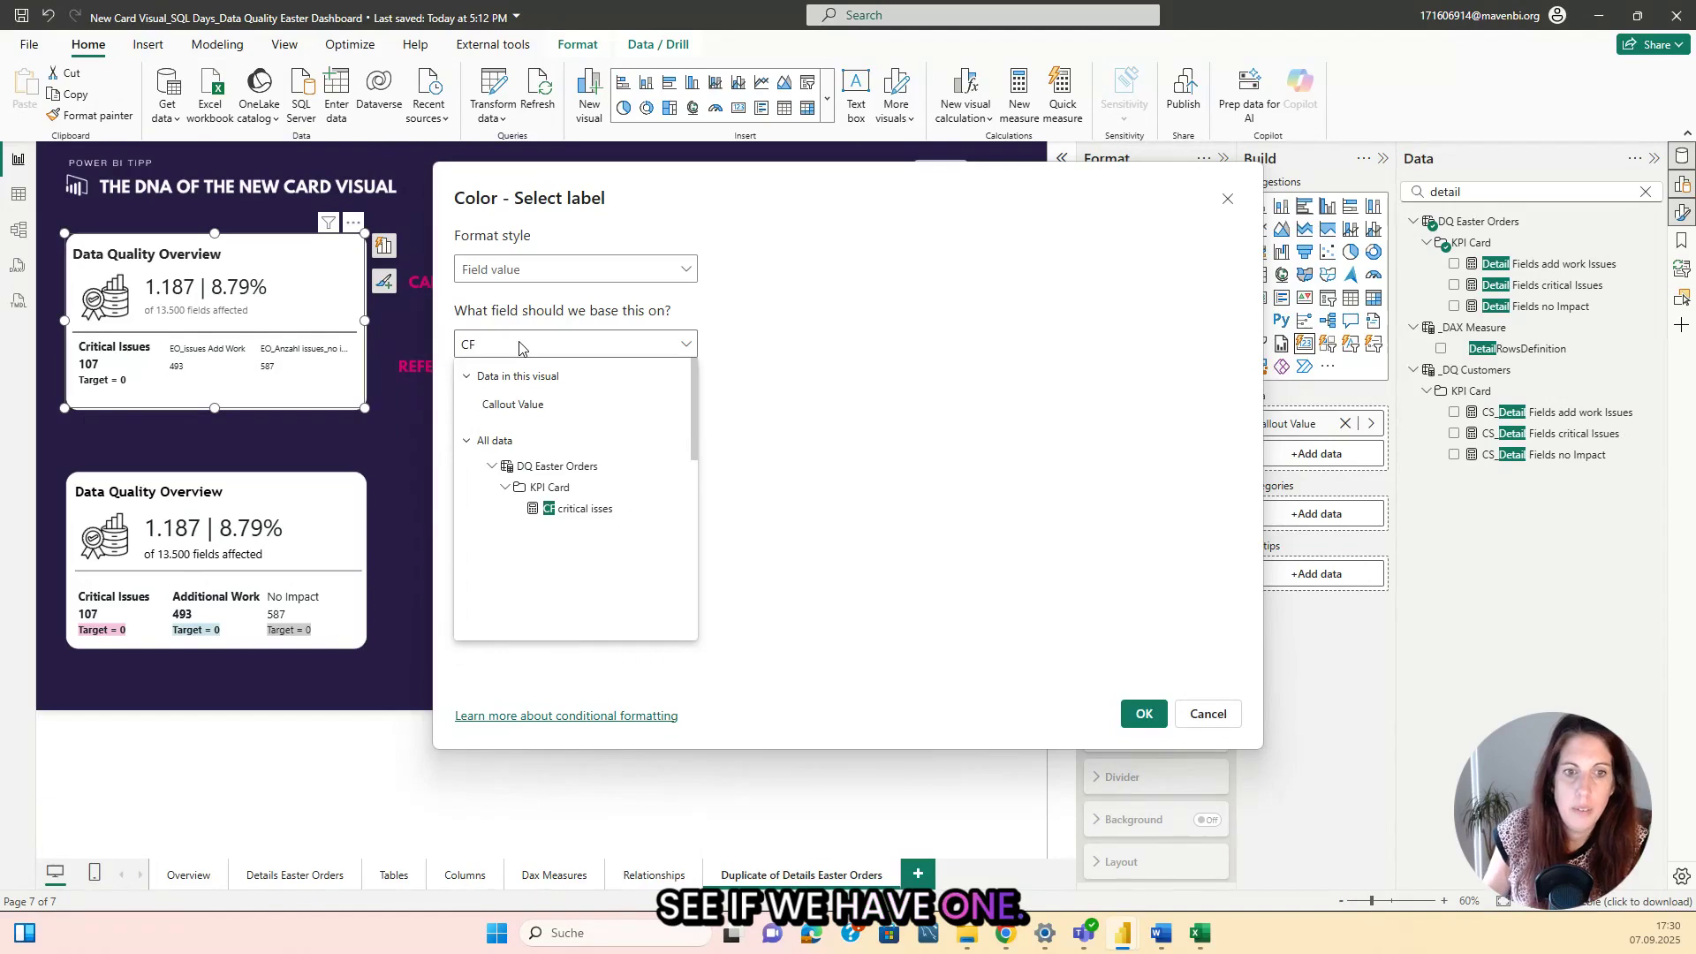
click(603, 511)
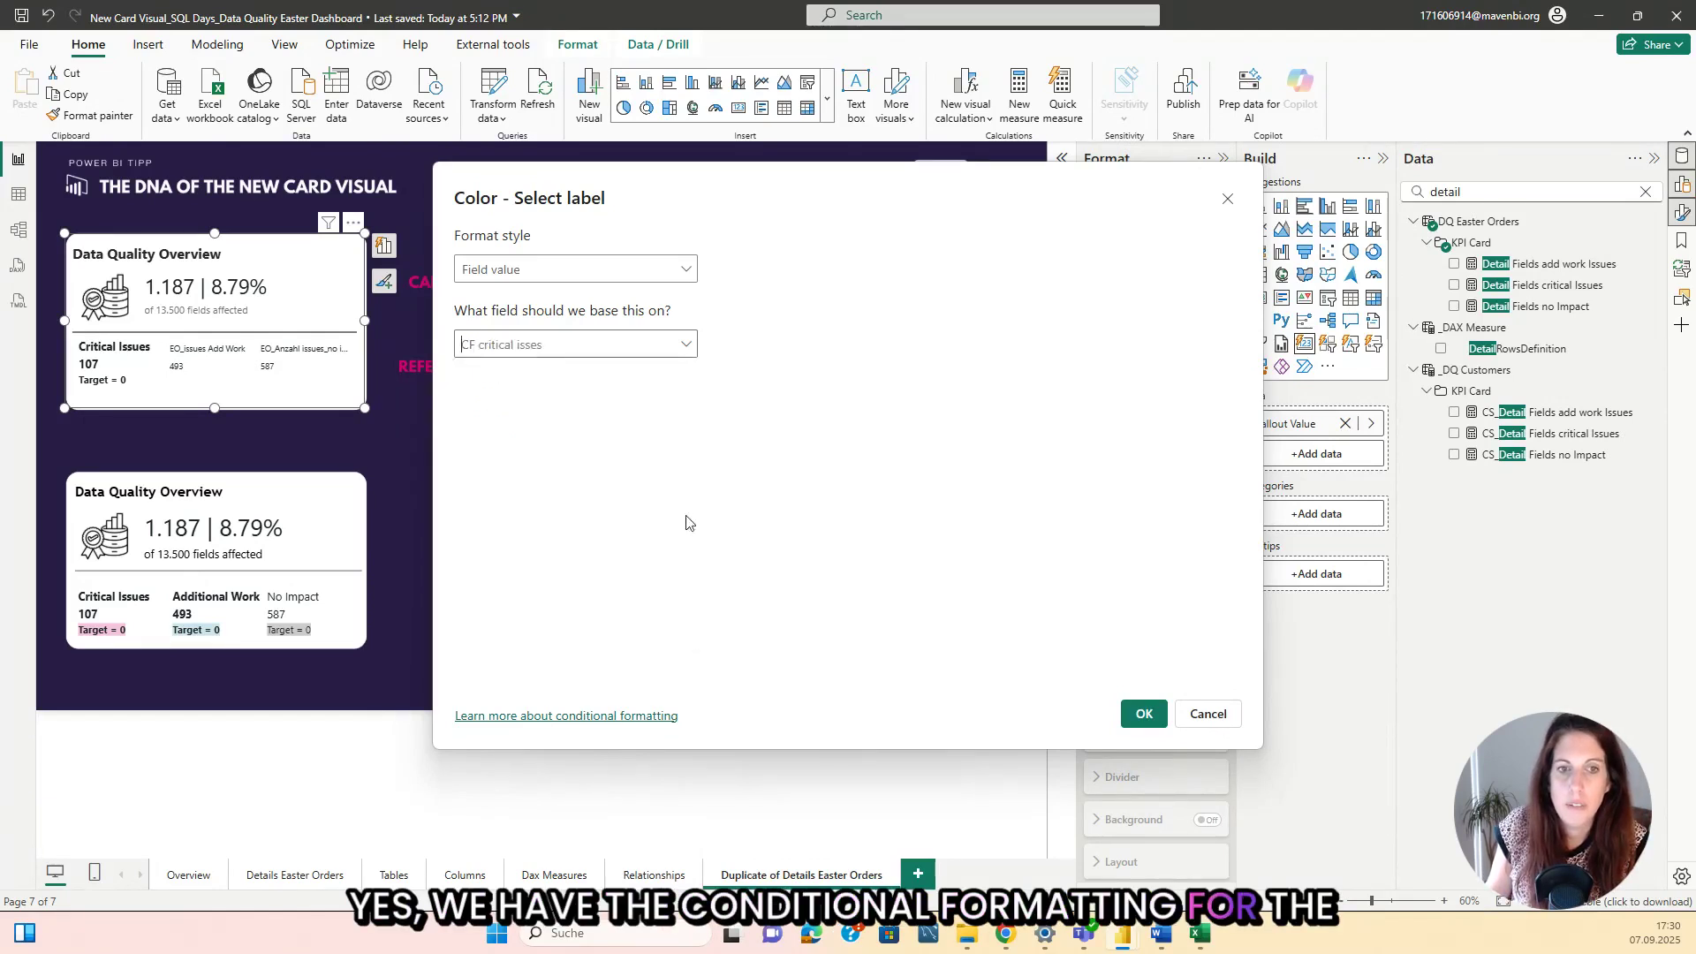
click(1147, 716)
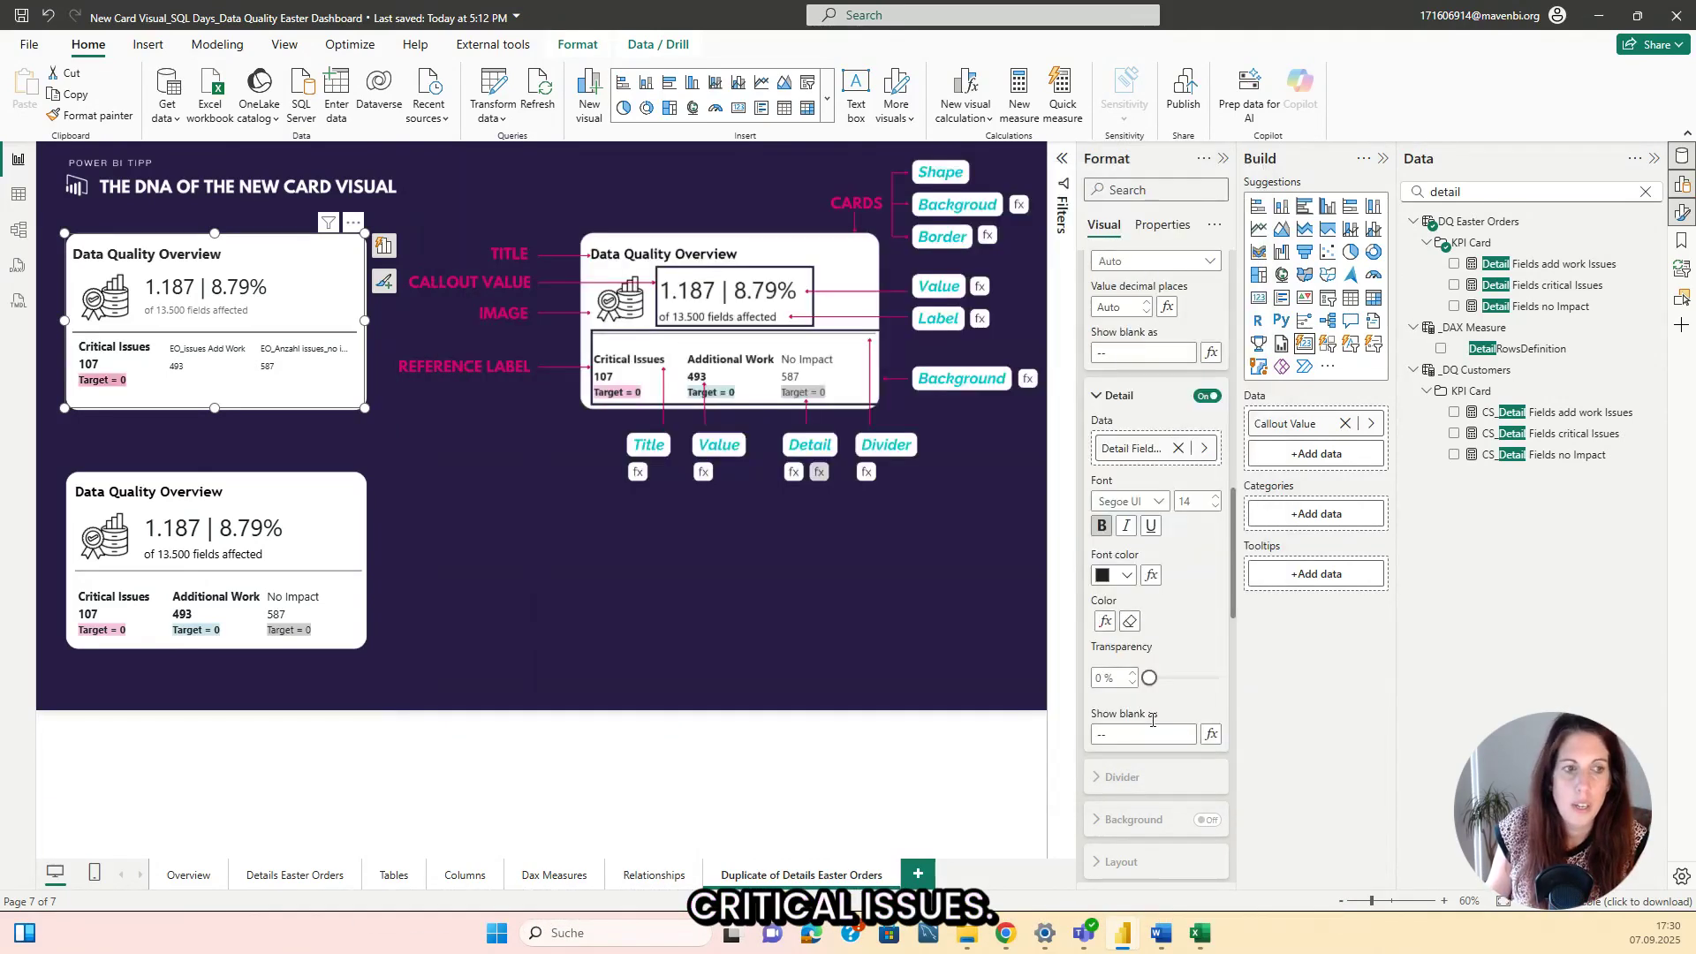
Set the Critical Issues reference label's value font size to 8 and turn that value off.
click(107, 377)
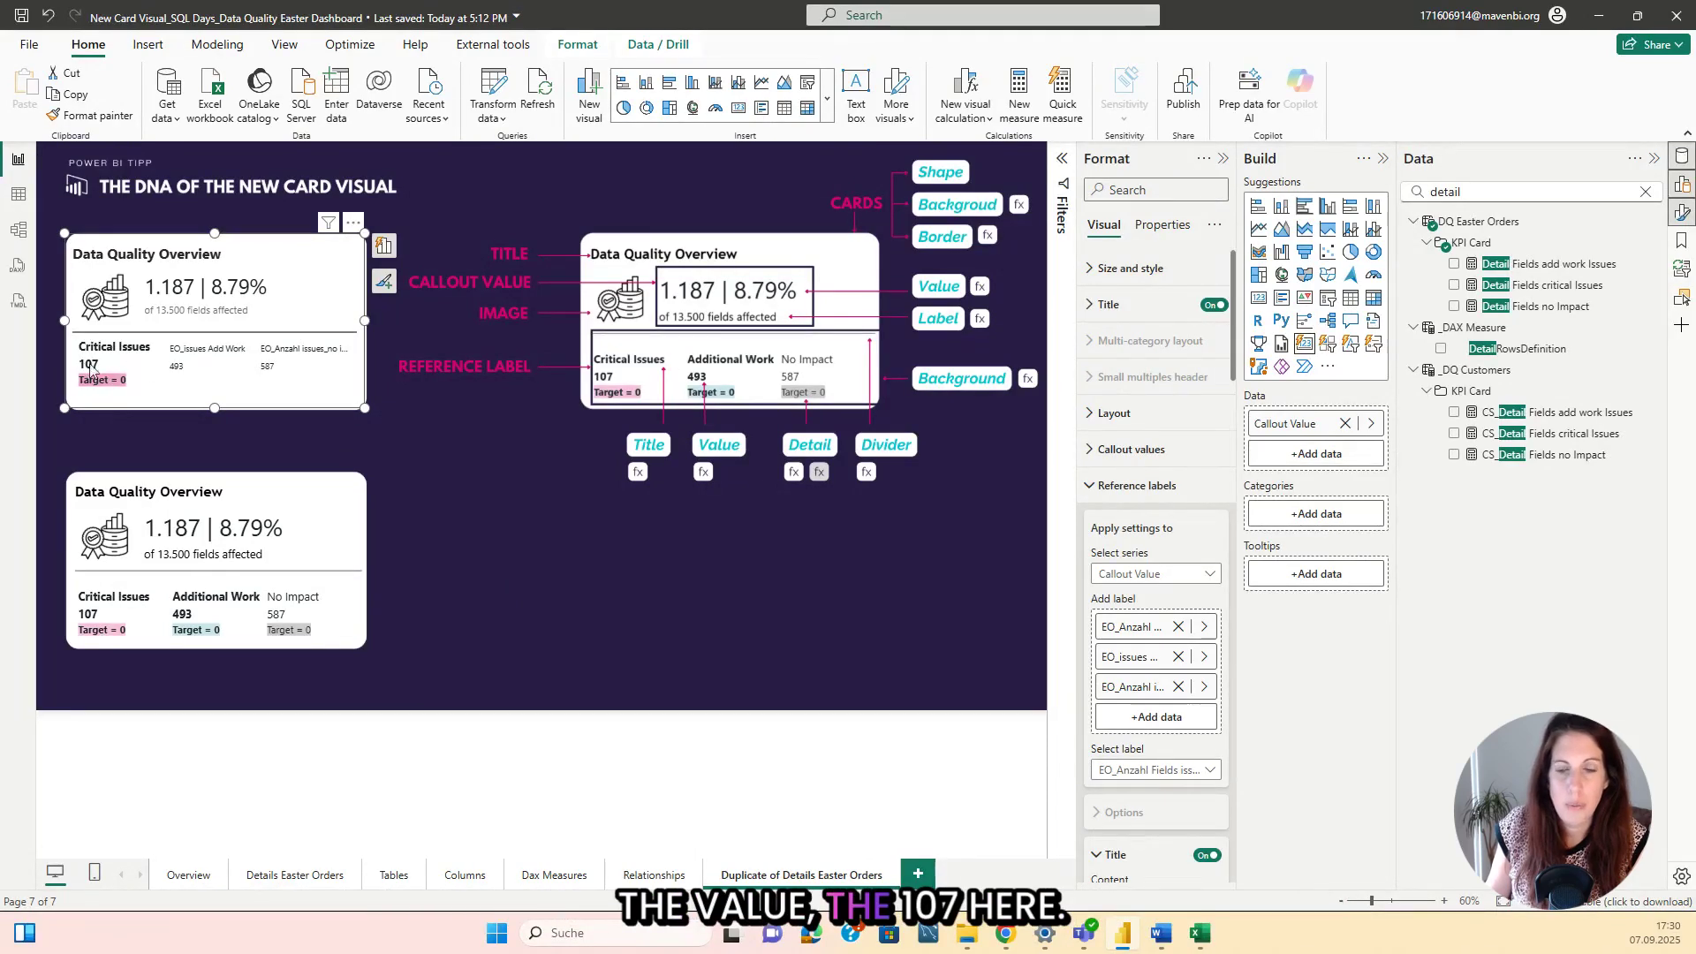
scroll(1175, 494, down, 4)
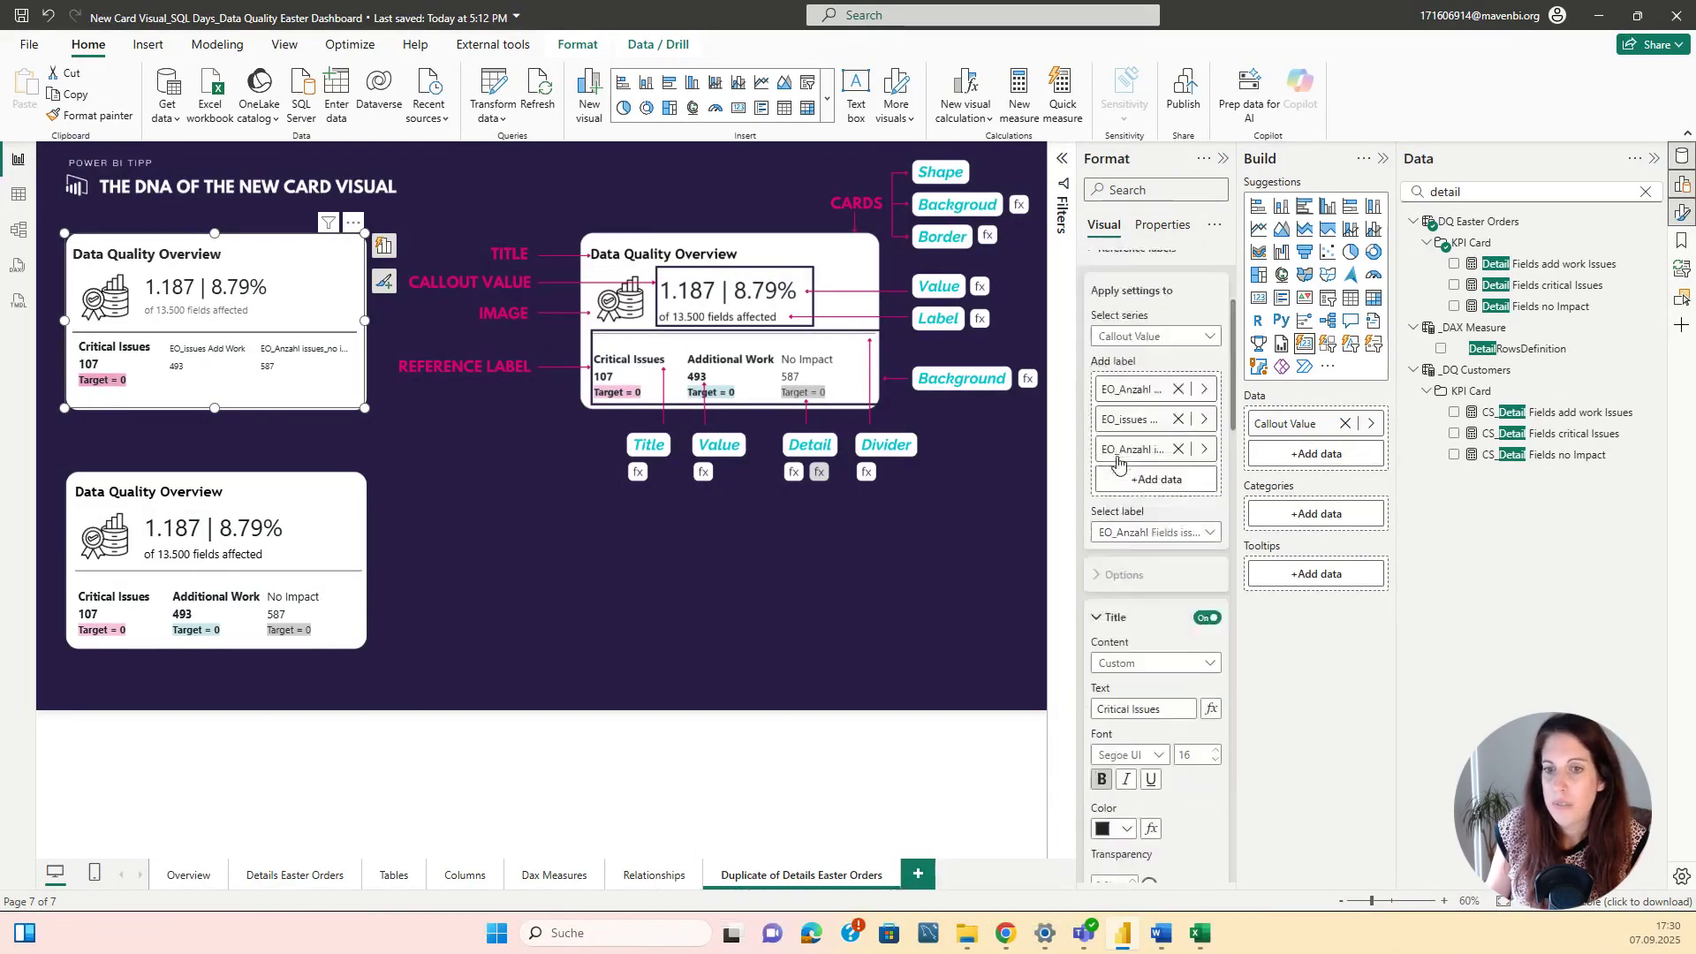
scroll(1153, 459, down, 3)
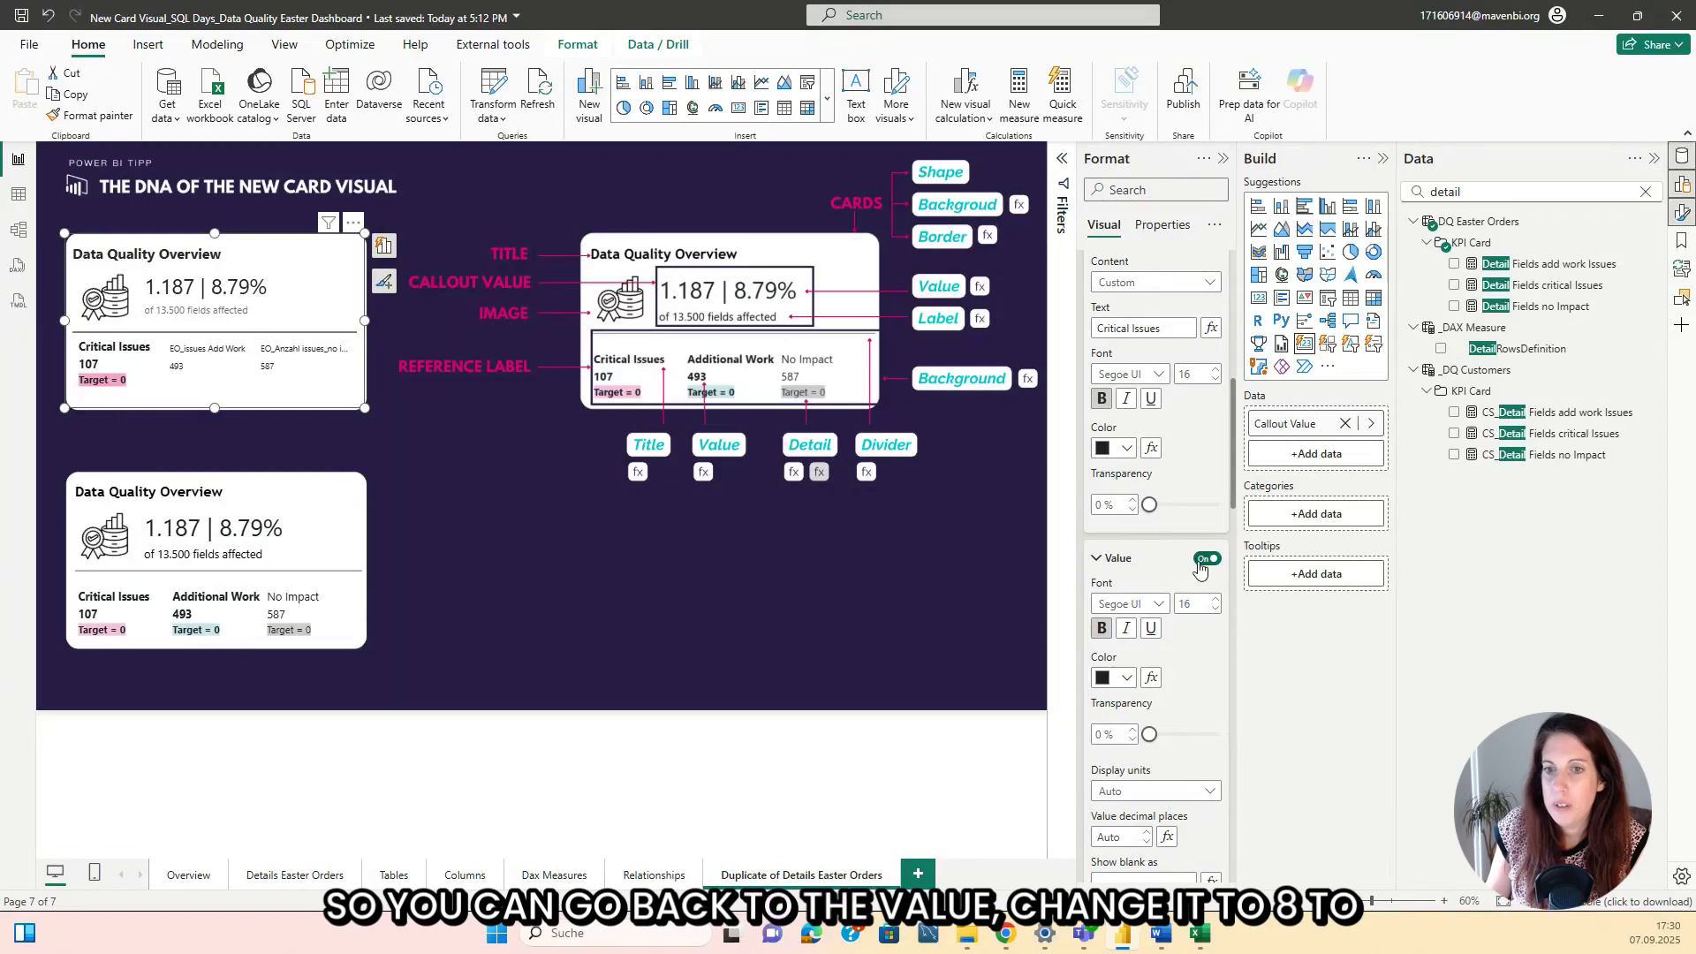
double_click(1198, 604)
text(8)
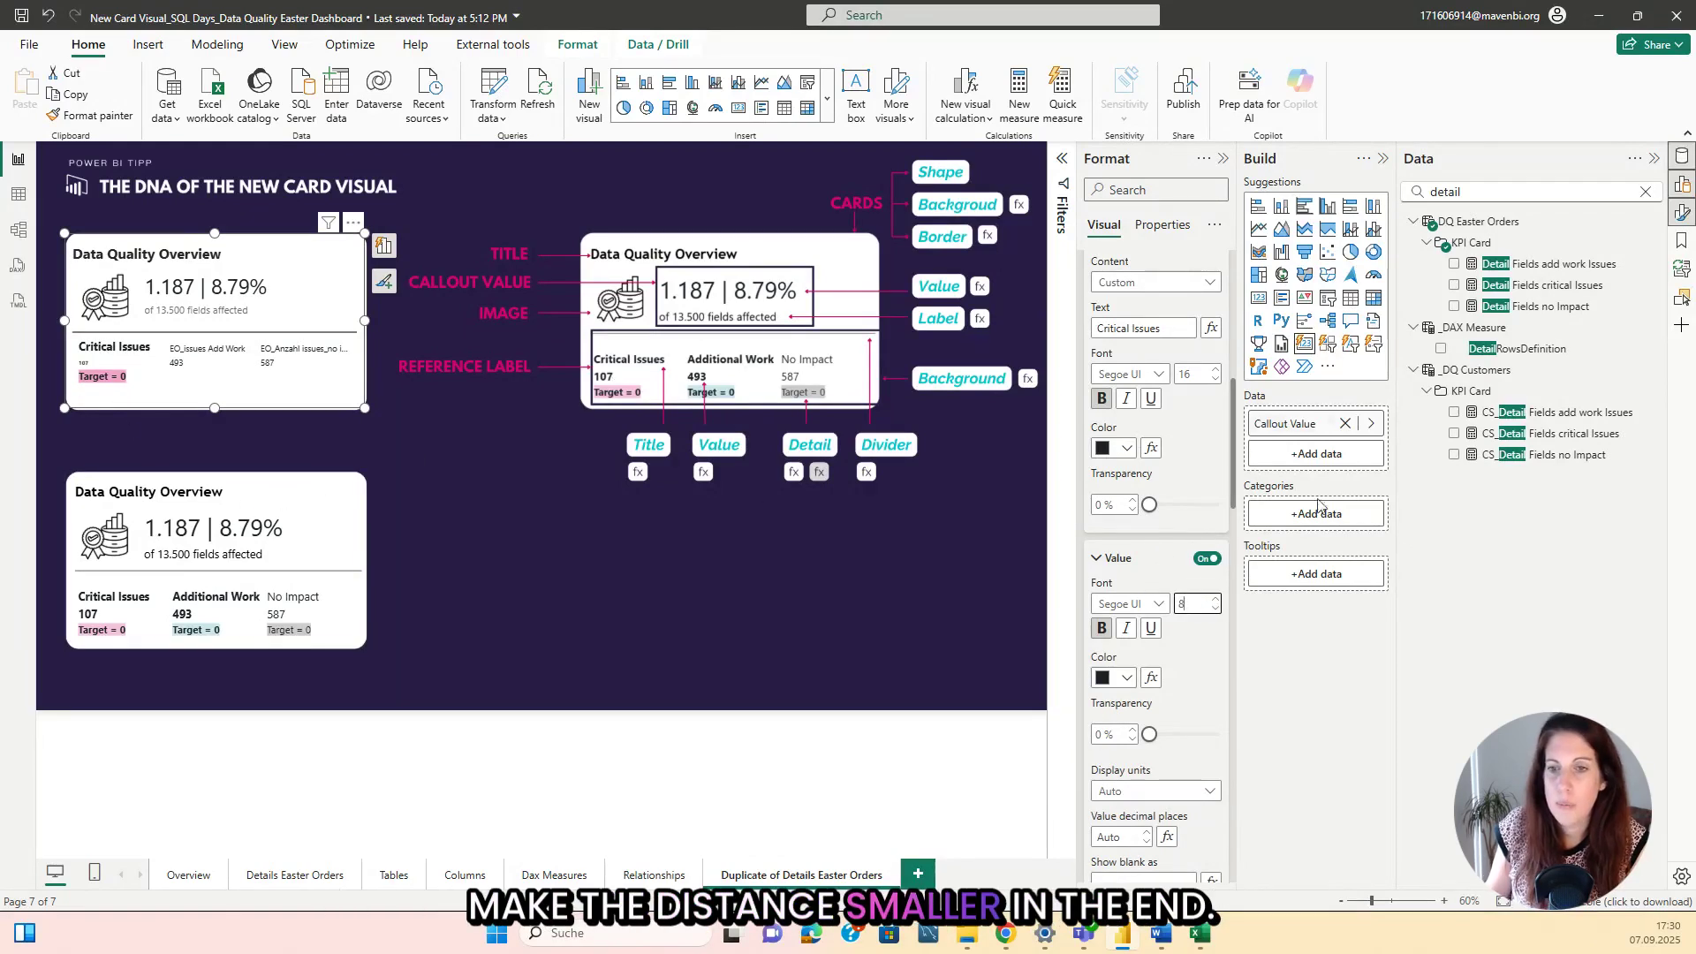
click(1205, 559)
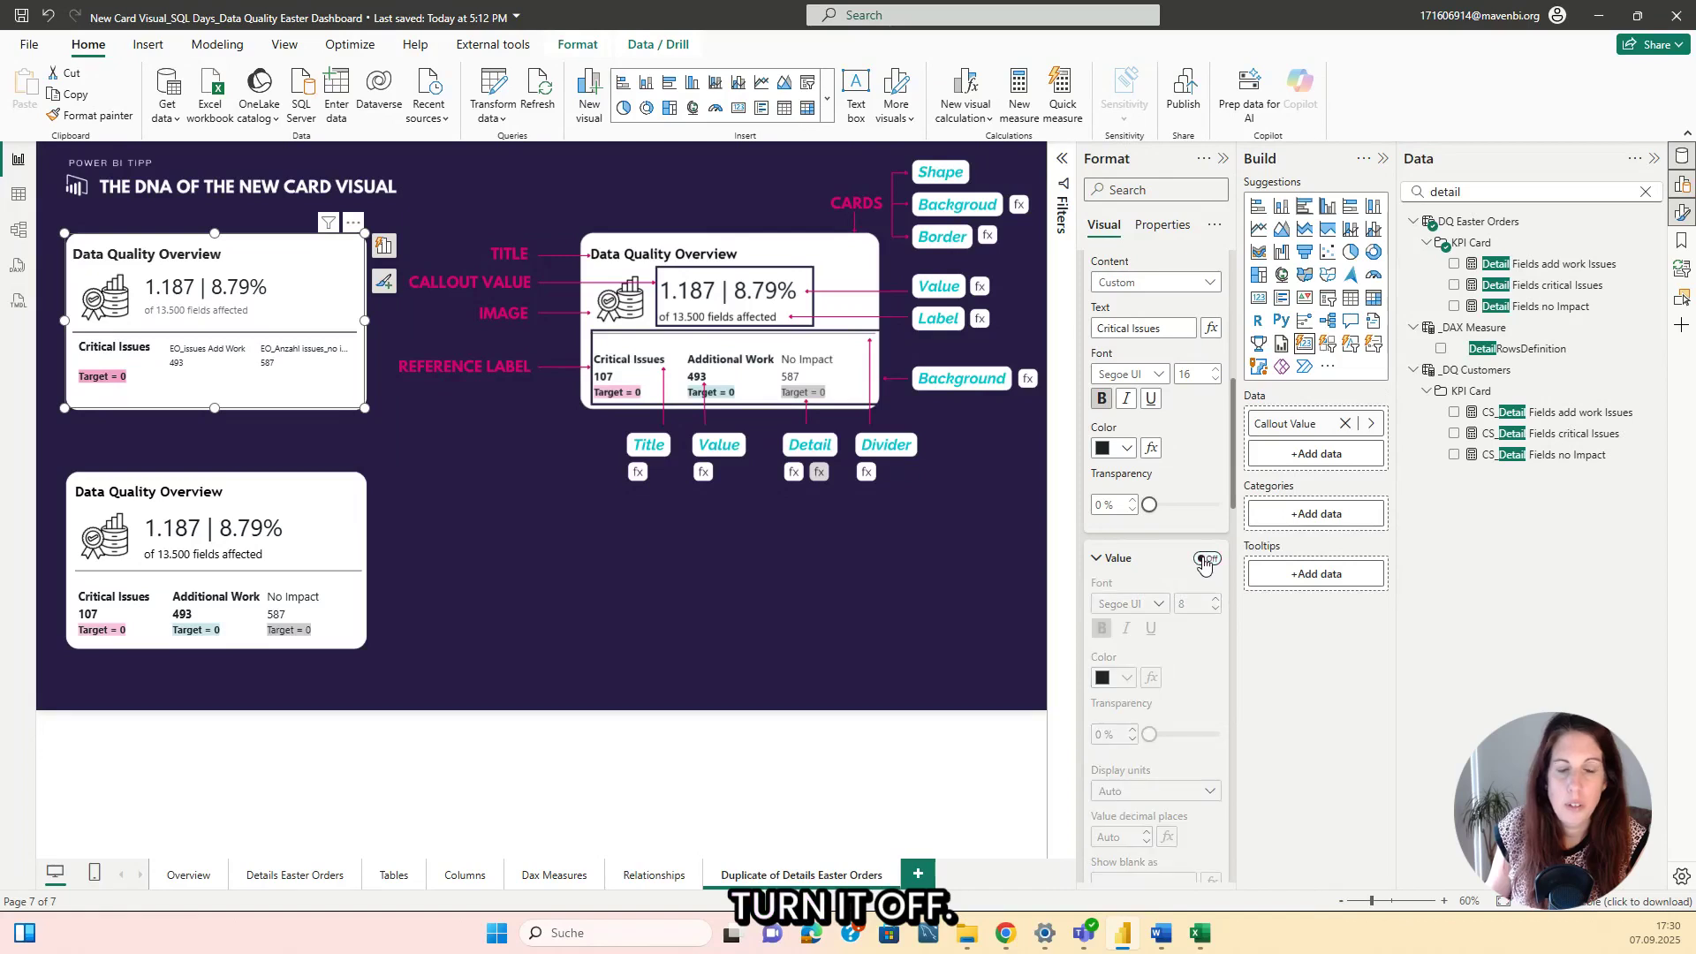
Edit the Detail Fields critical Issues measure to Format([EO_Anzahl Fields issues_critical],"#,##0", "de-DE") & " | Target = 0".
double_click(1548, 199)
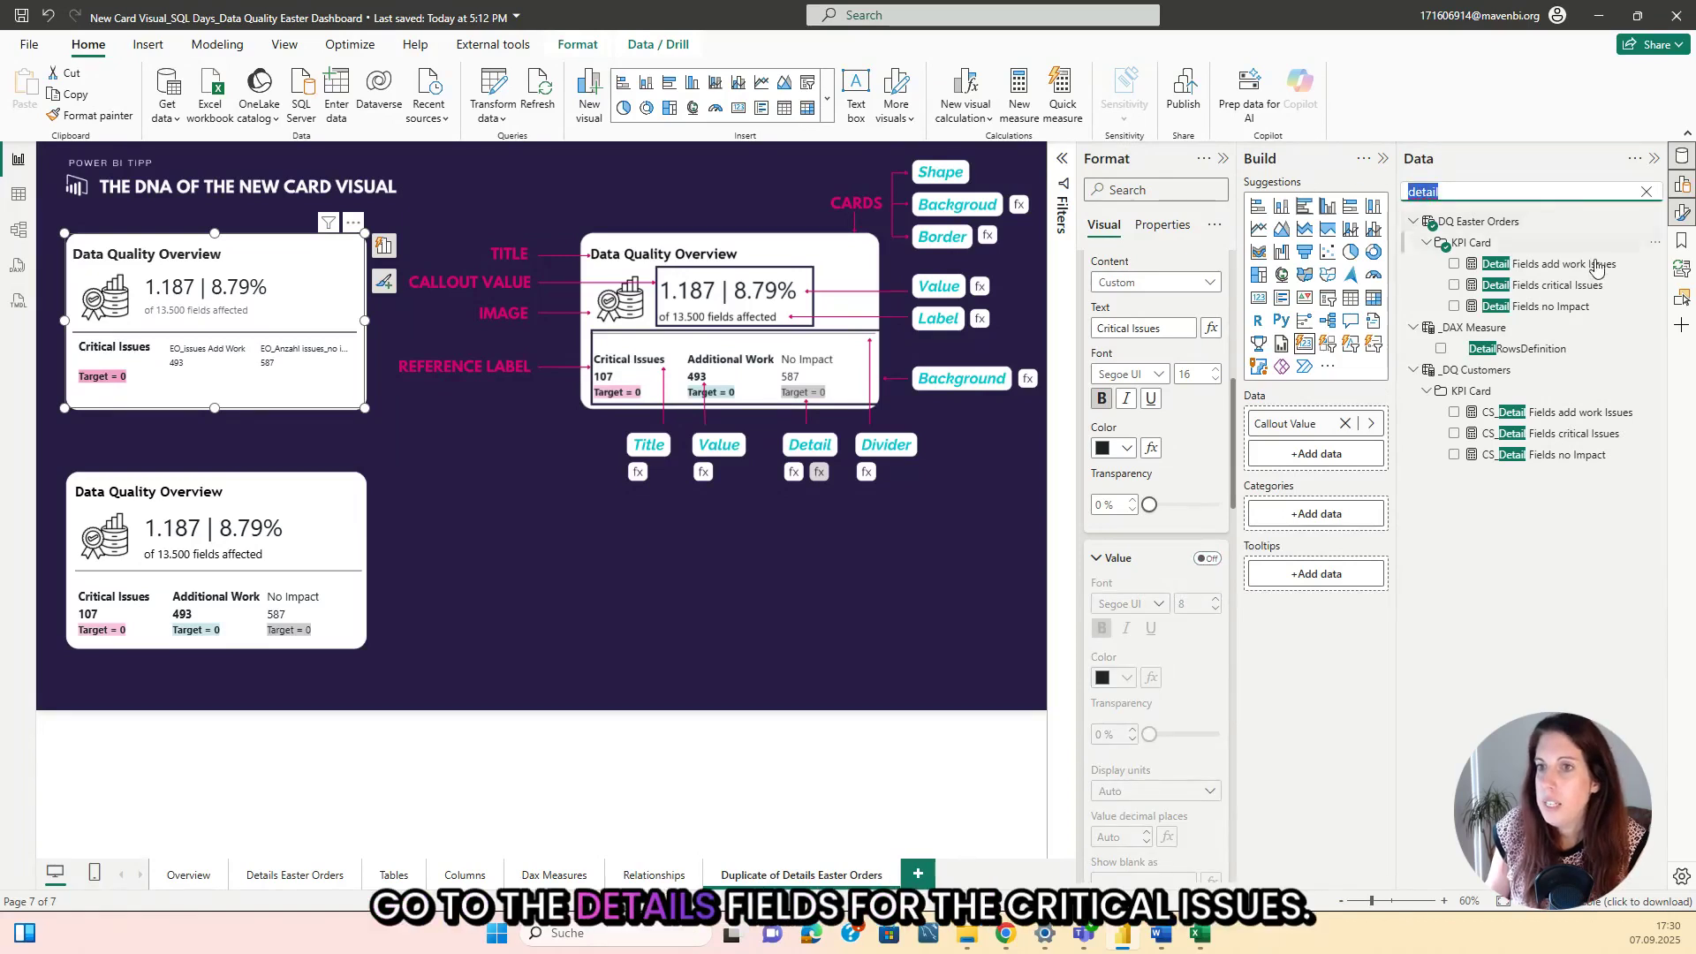
click(1597, 285)
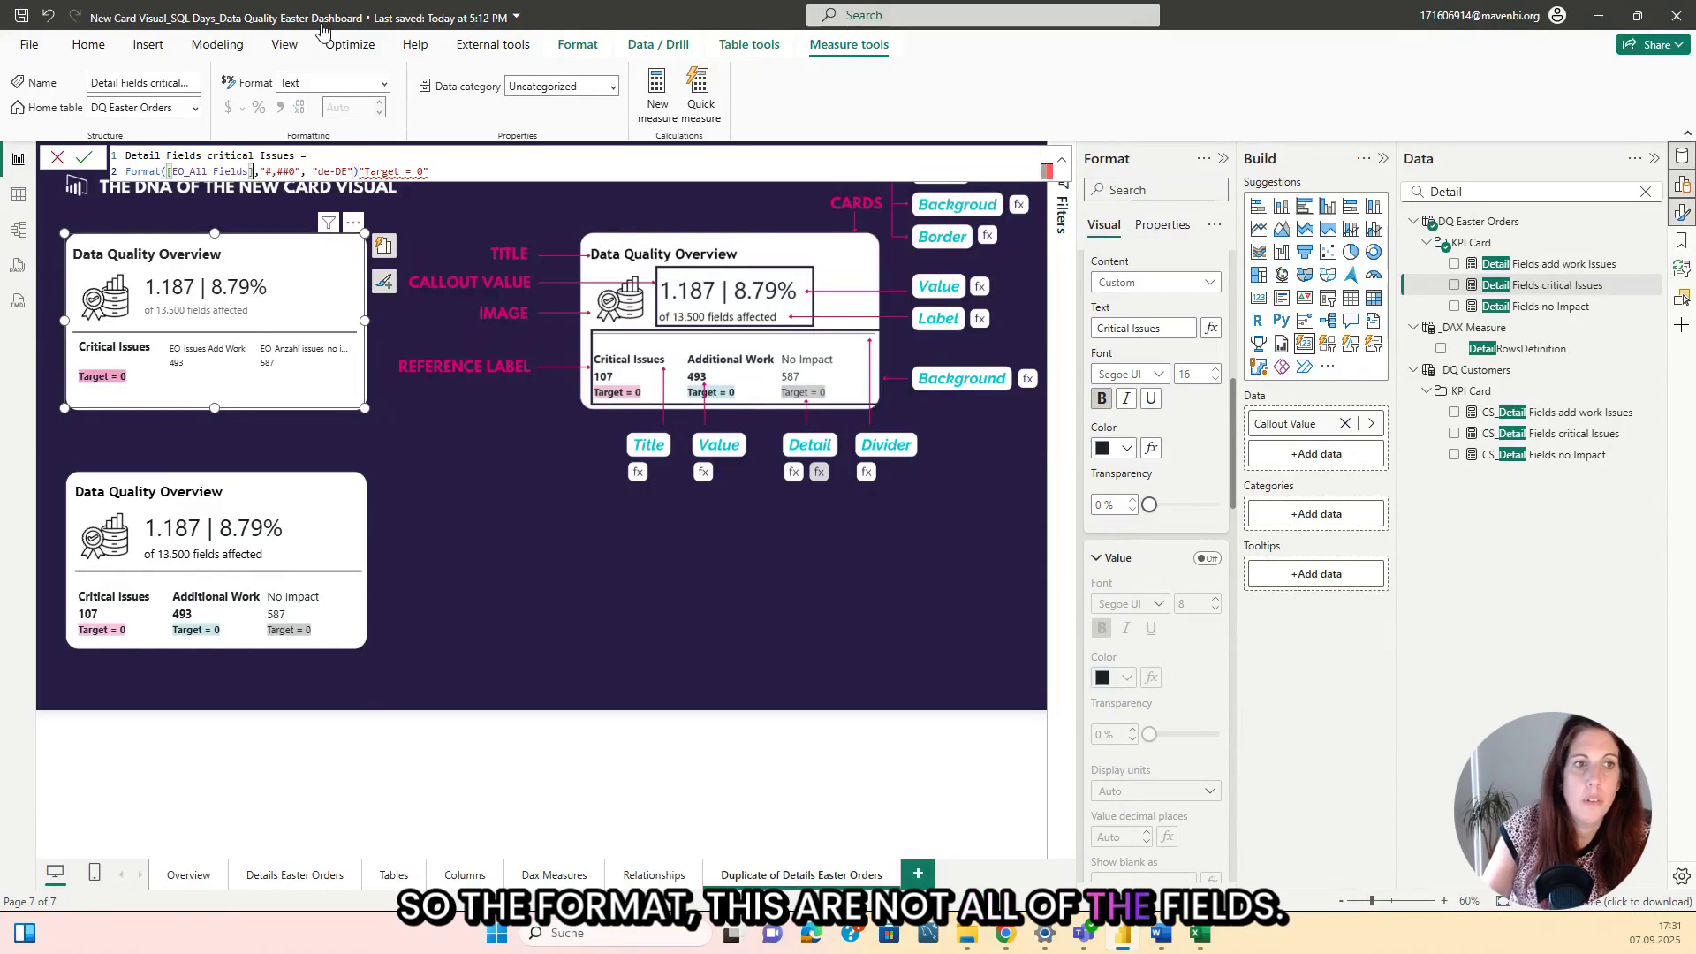
key(BackSpace)
key(BackSpace)
key(BackSpace)
key(BackSpace)
key(BackSpace)
key(BackSpace)
key(BackSpace)
key(BackSpace)
key(BackSpace)
key(BackSpace)
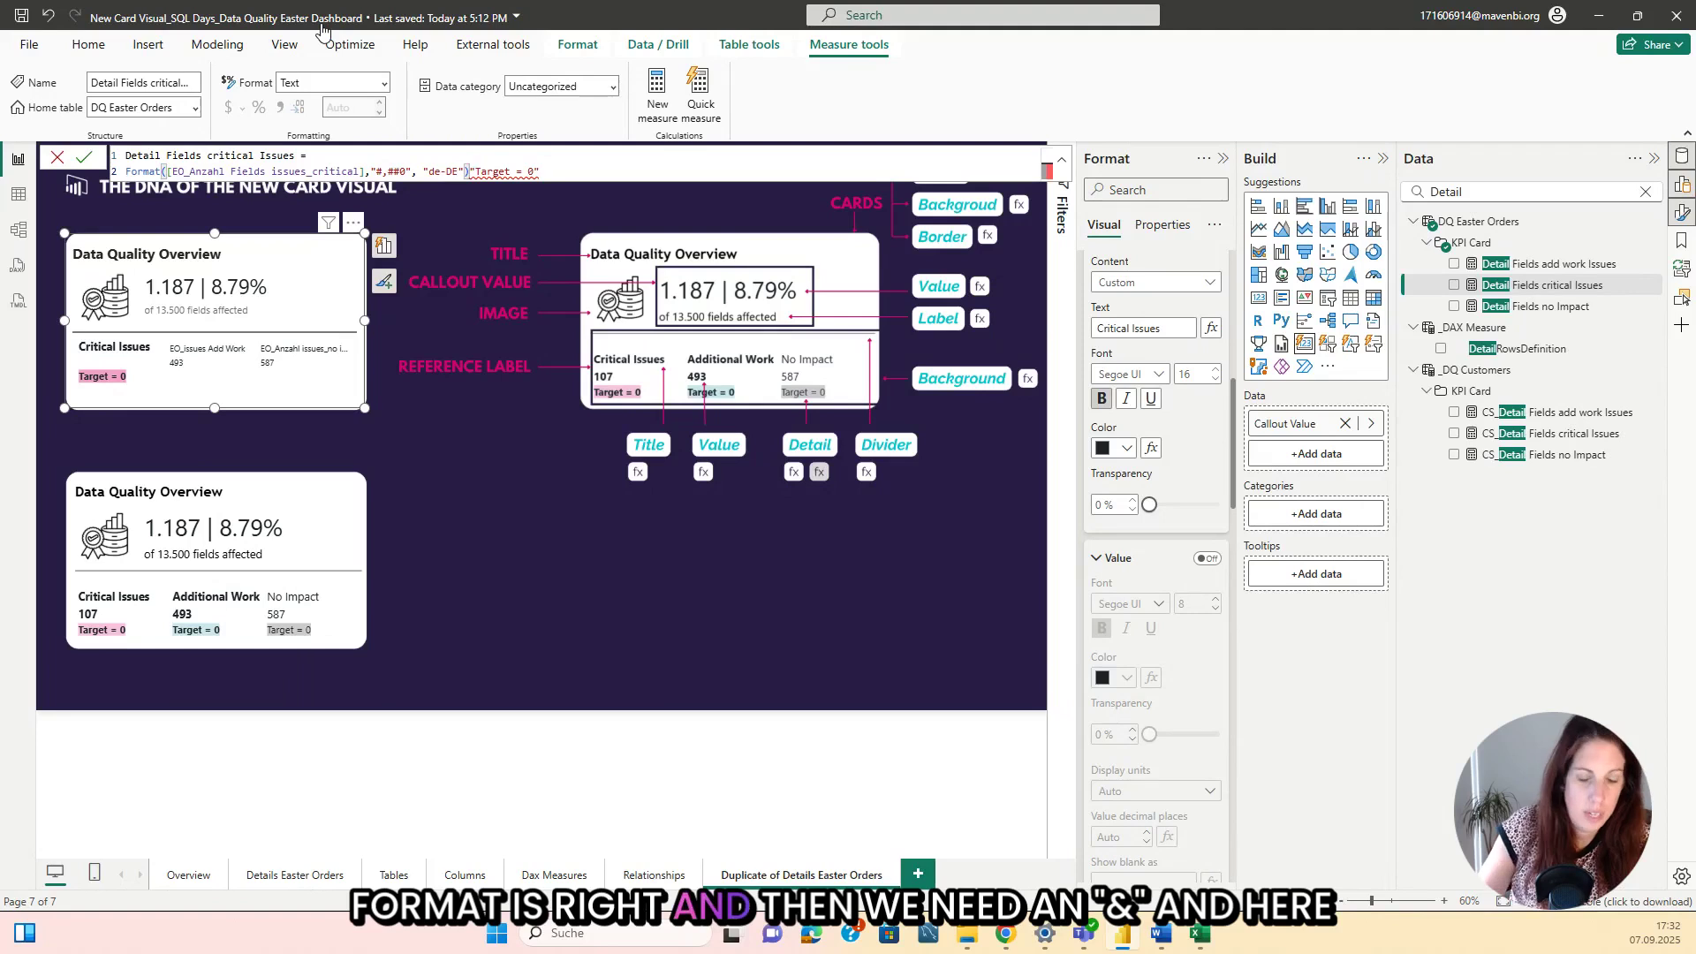
text(&)
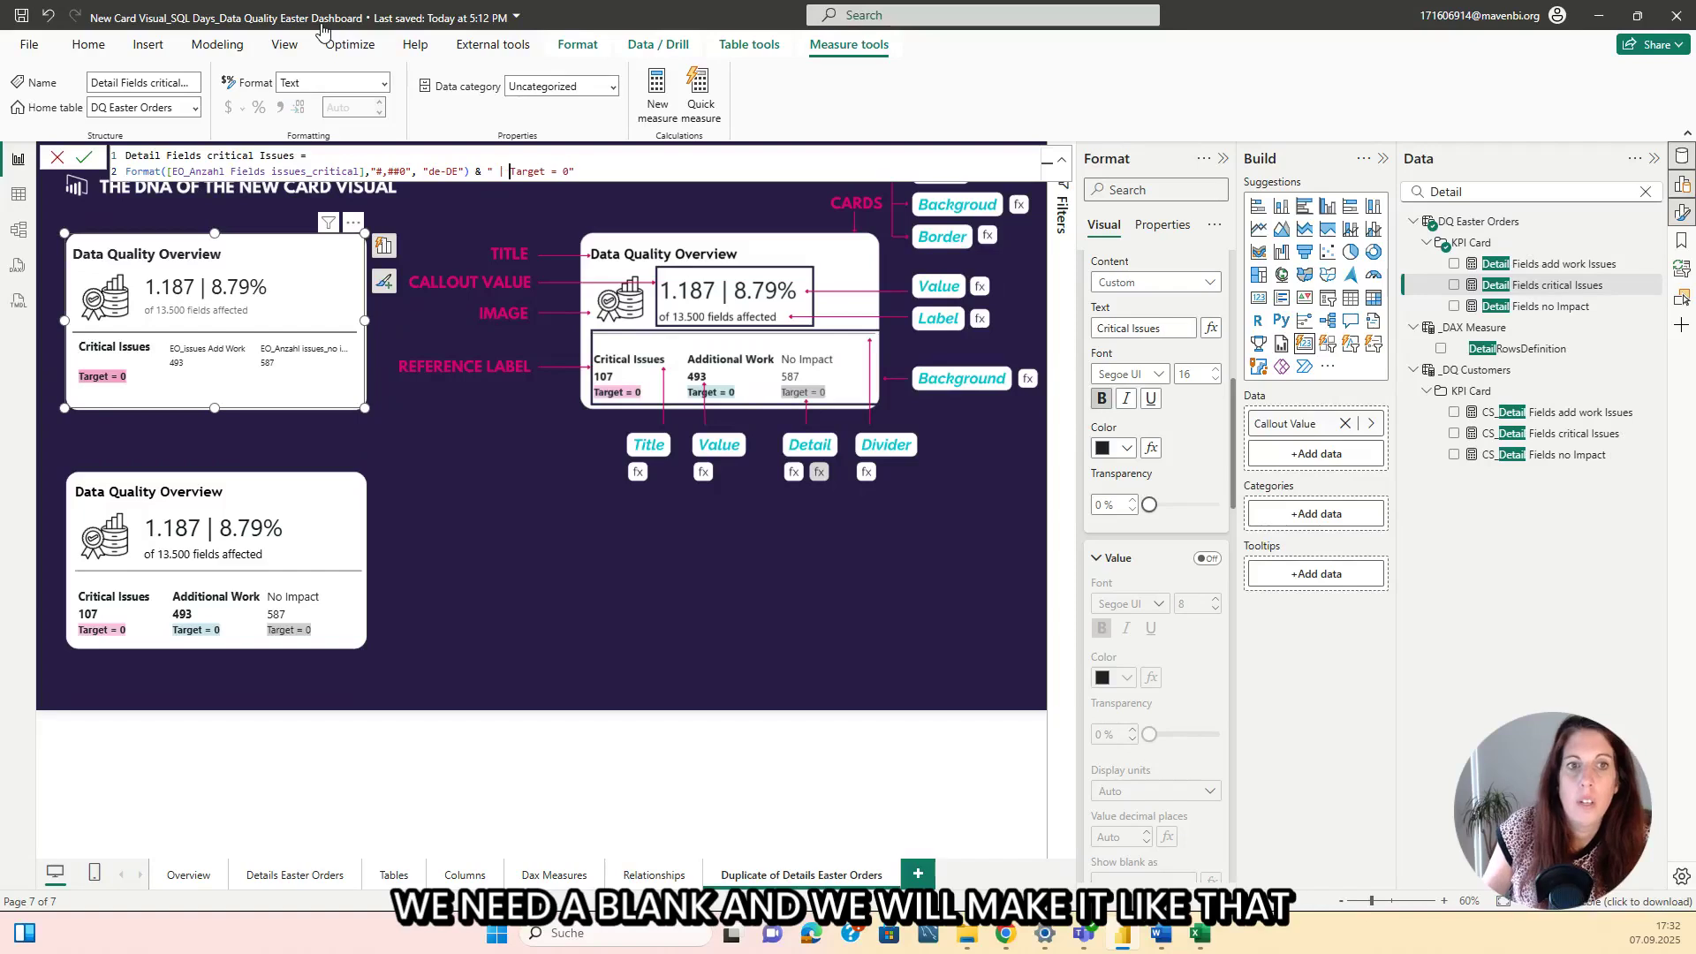
key(Return)
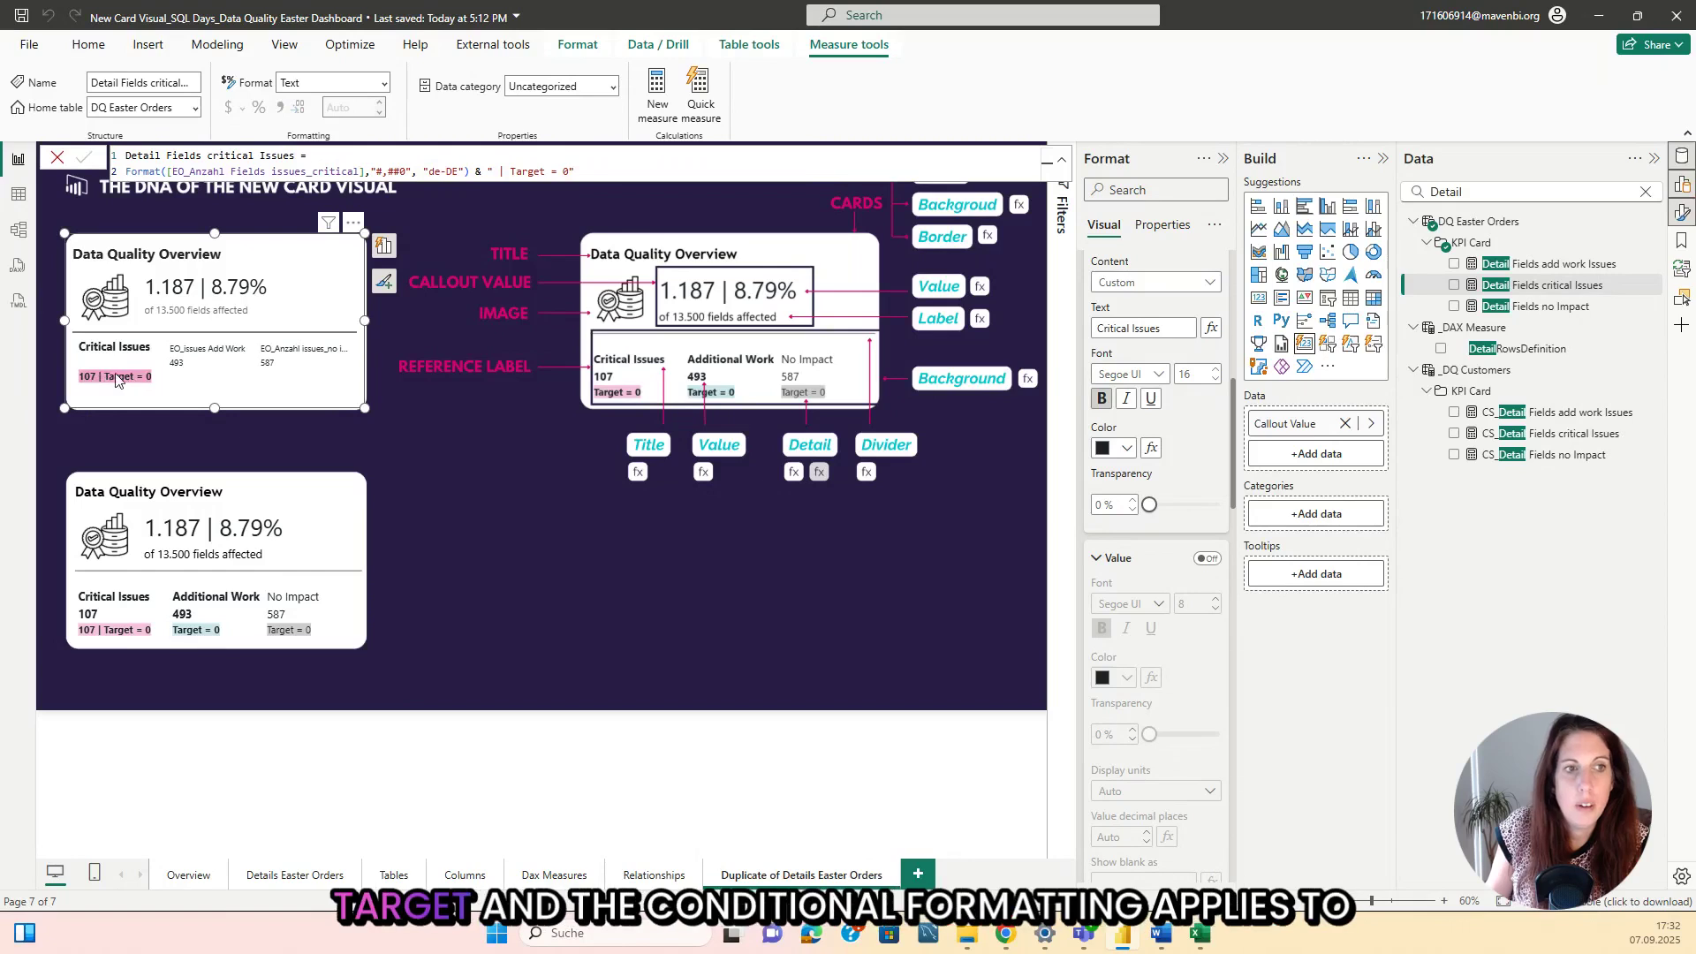
Give the EO_issues Add Work reference label the custom title "Additional Work" in bold, font size 16.
scroll(1168, 513, down, 10)
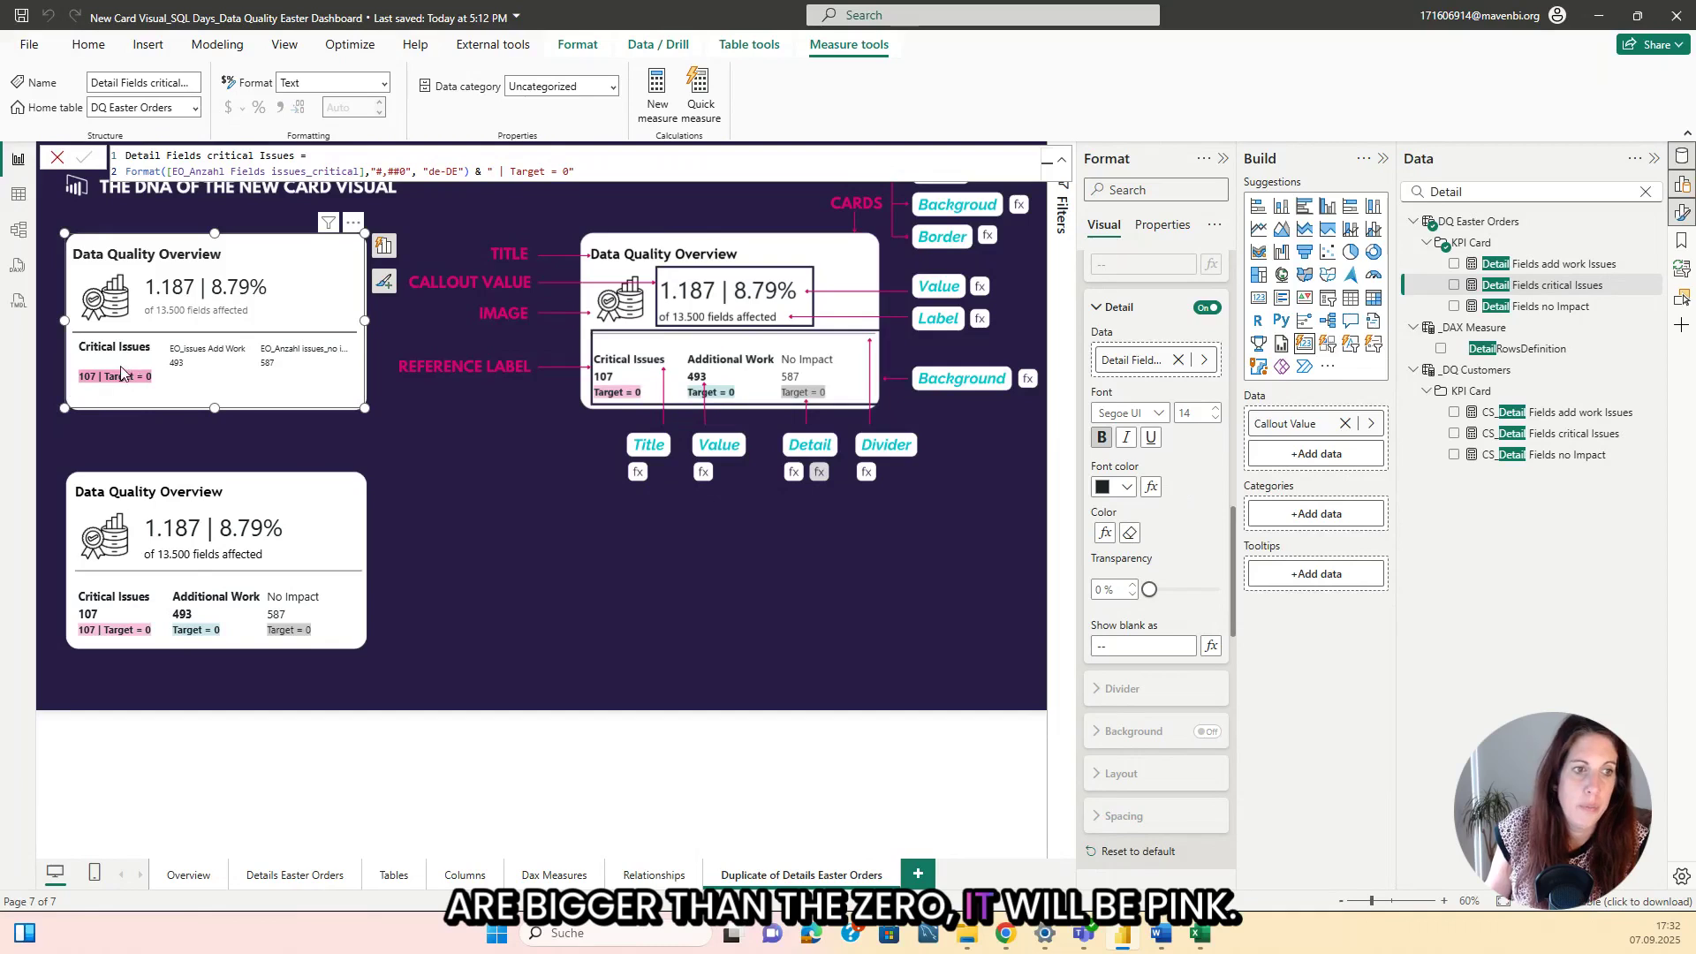
click(210, 380)
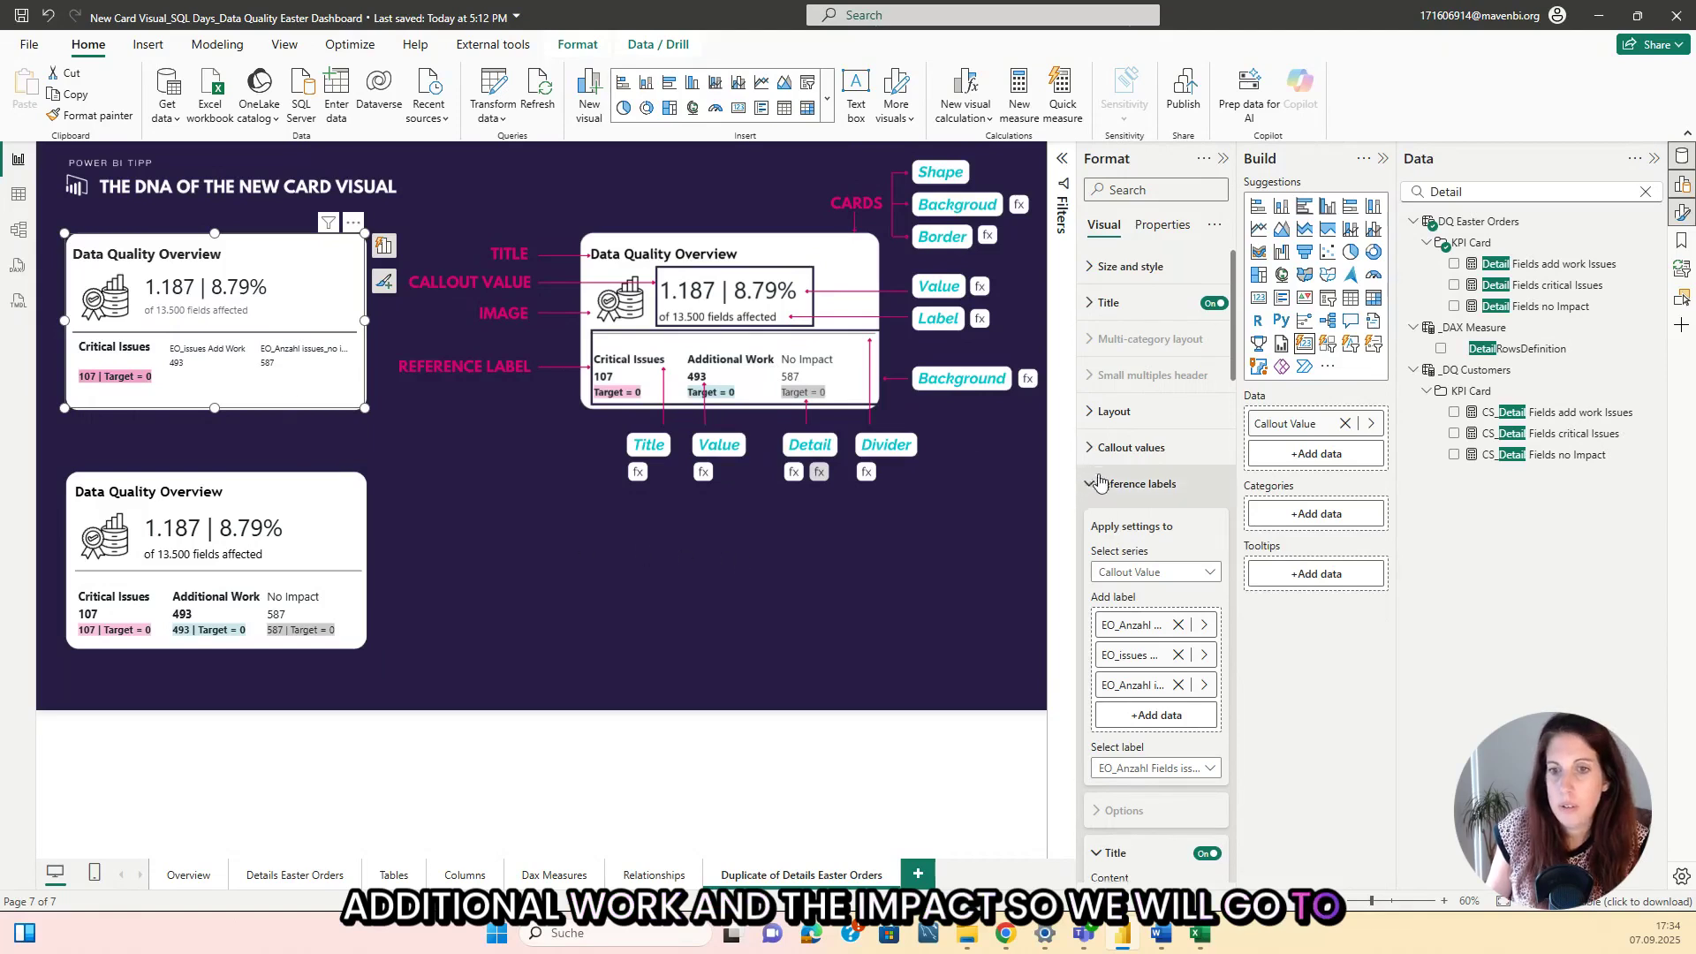
scroll(1113, 486, down, 2)
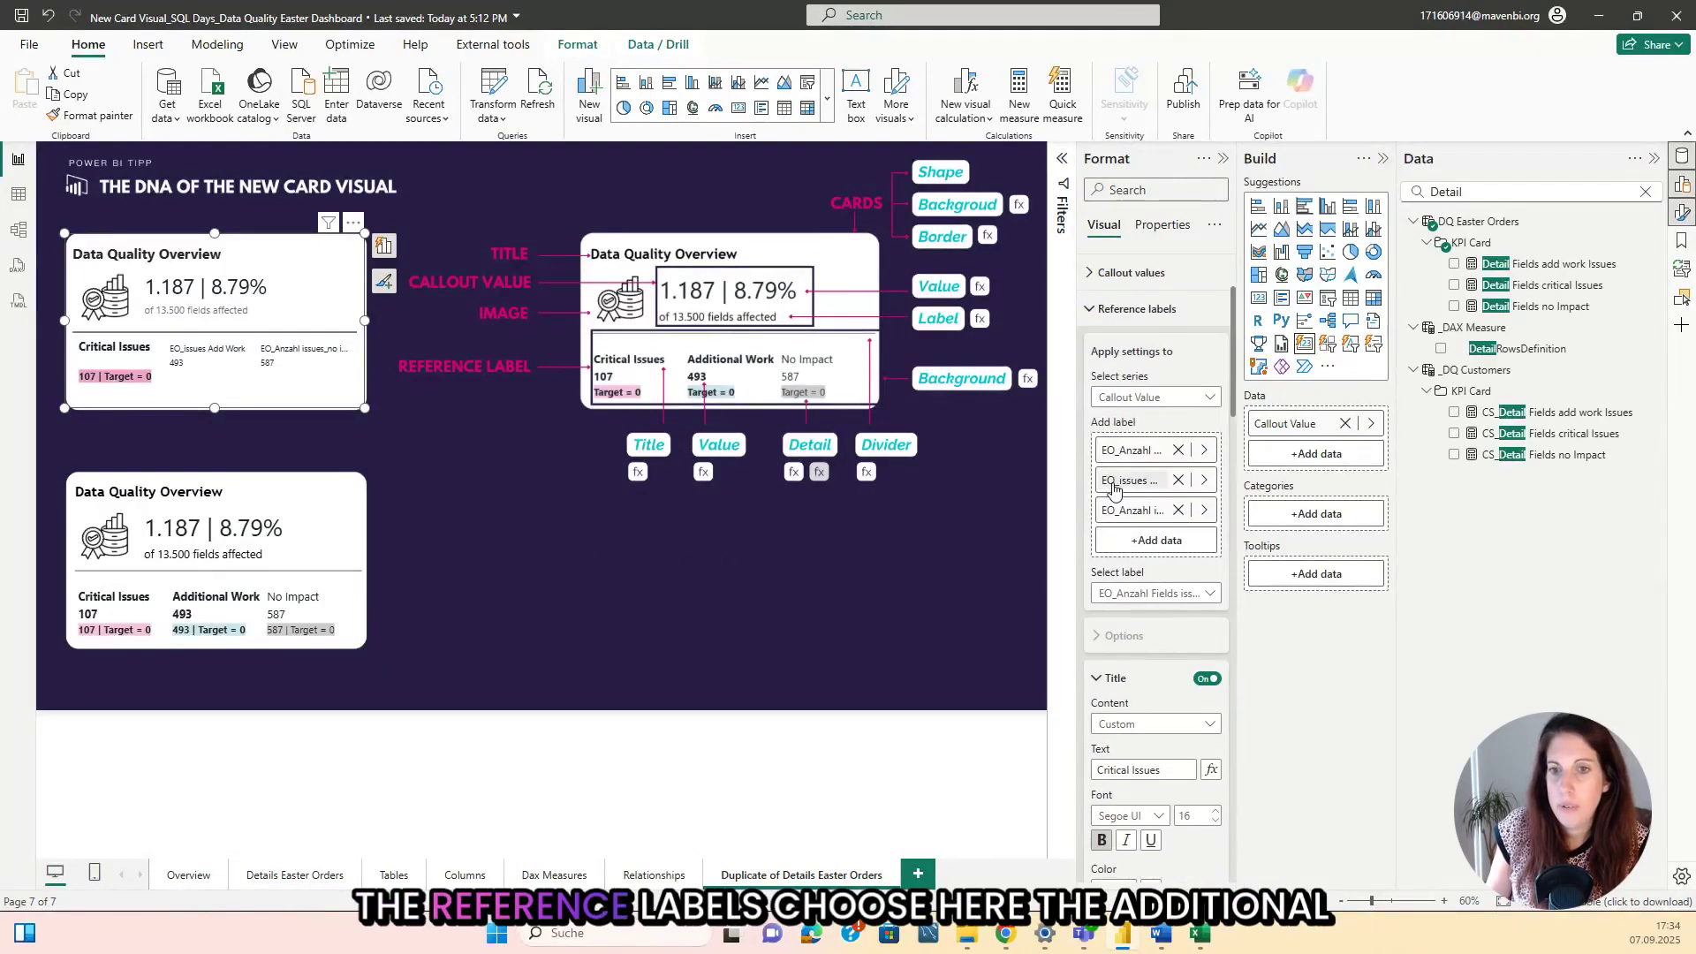
click(1150, 597)
click(1180, 668)
scroll(1179, 672, down, 3)
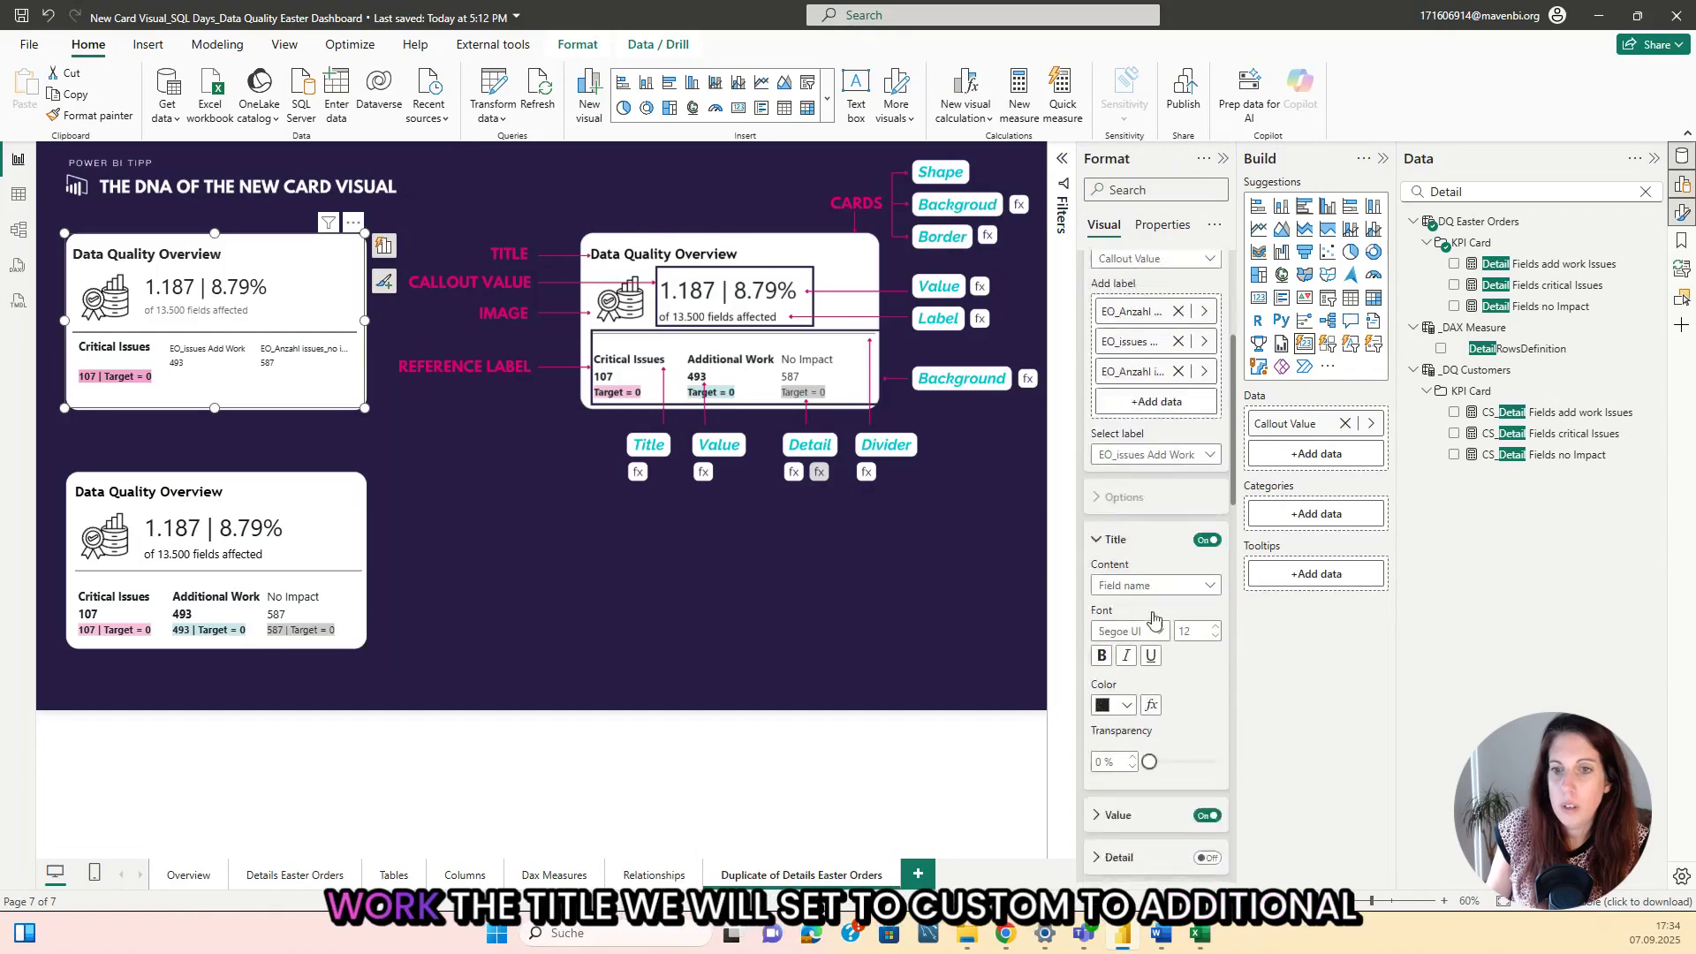
click(1154, 460)
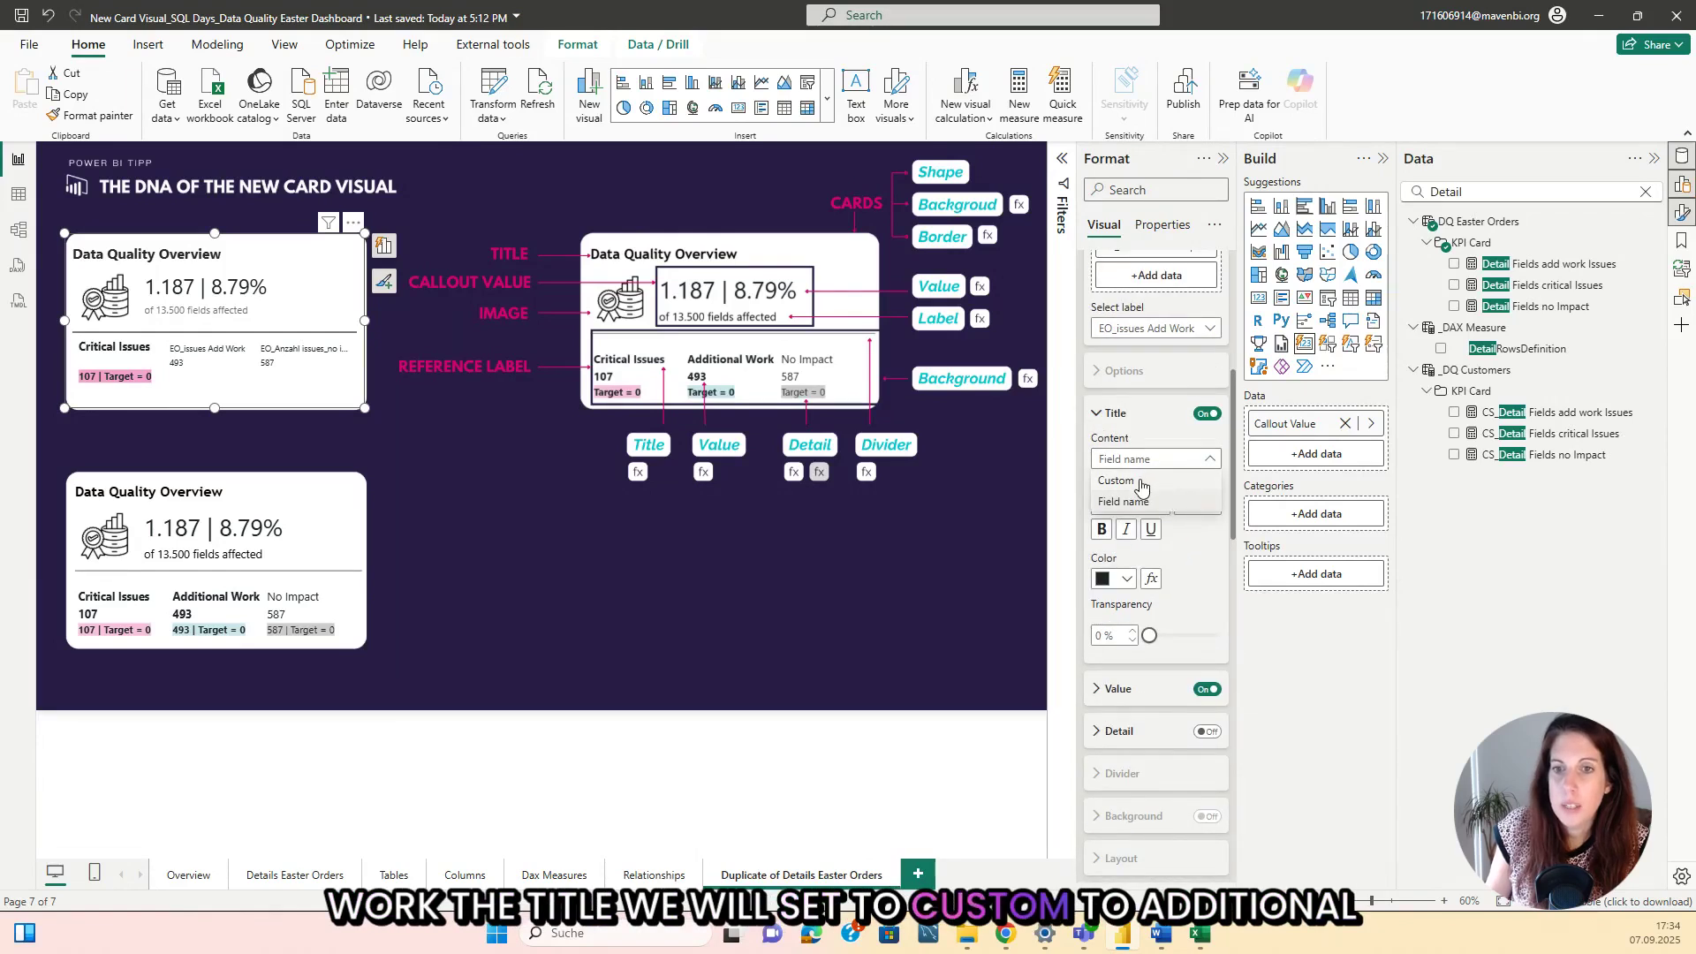
click(1147, 503)
drag(1146, 506, 1025, 512)
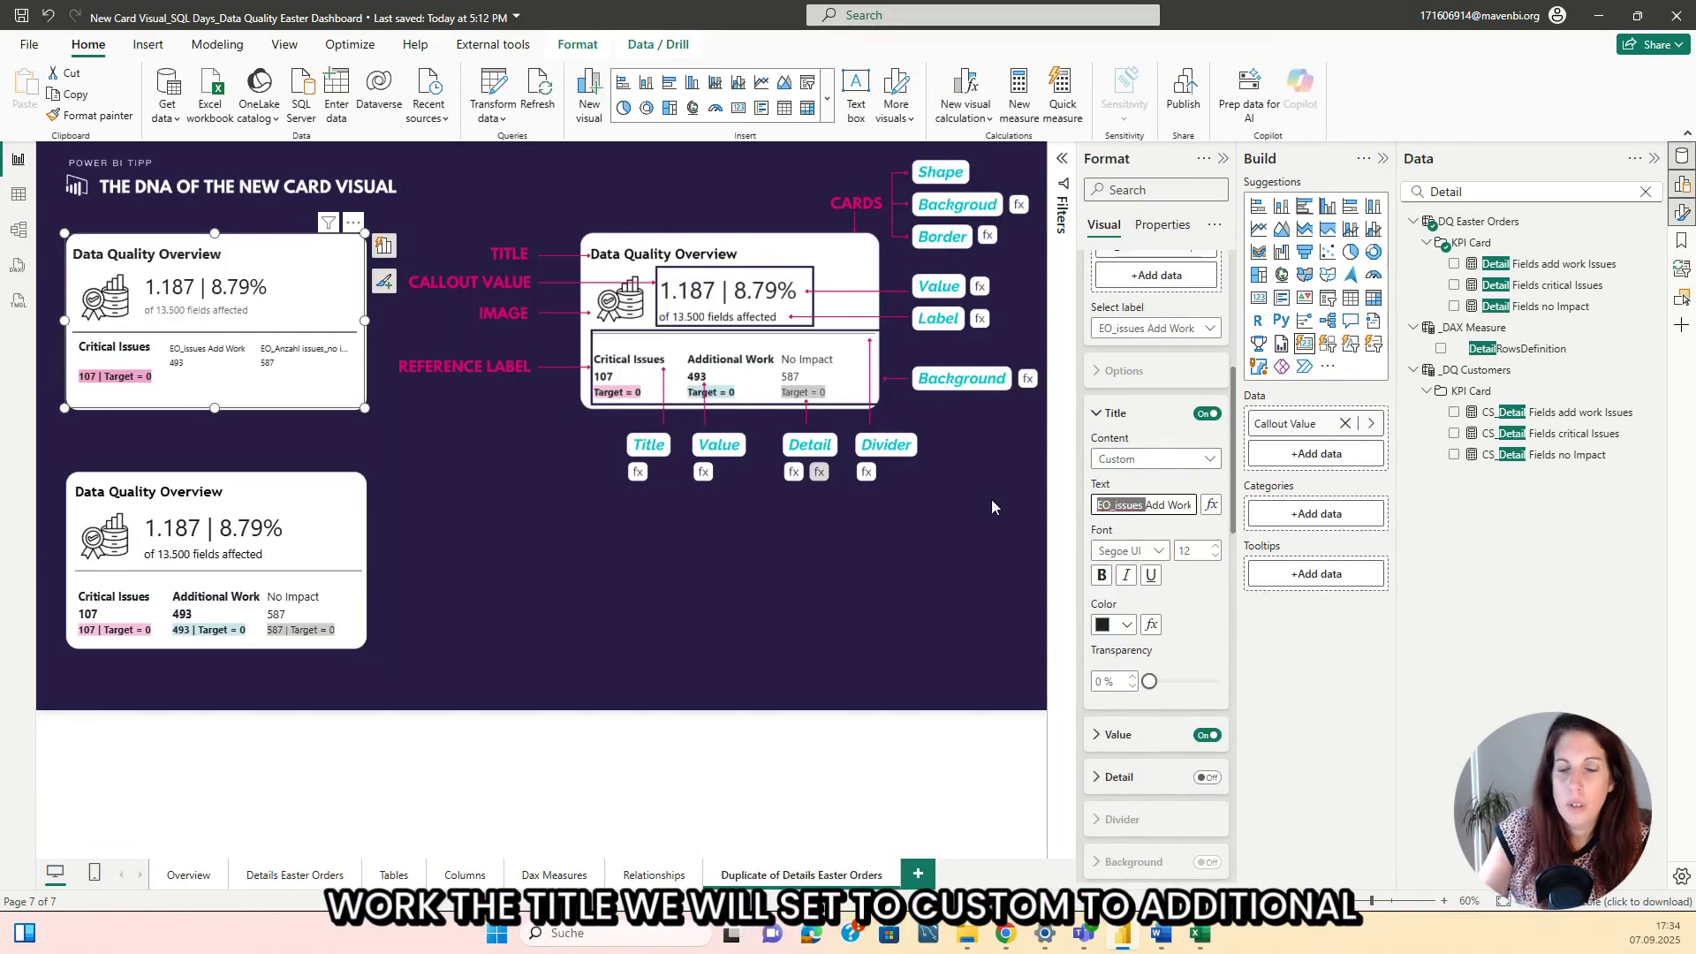
text(Additional)
click(1101, 575)
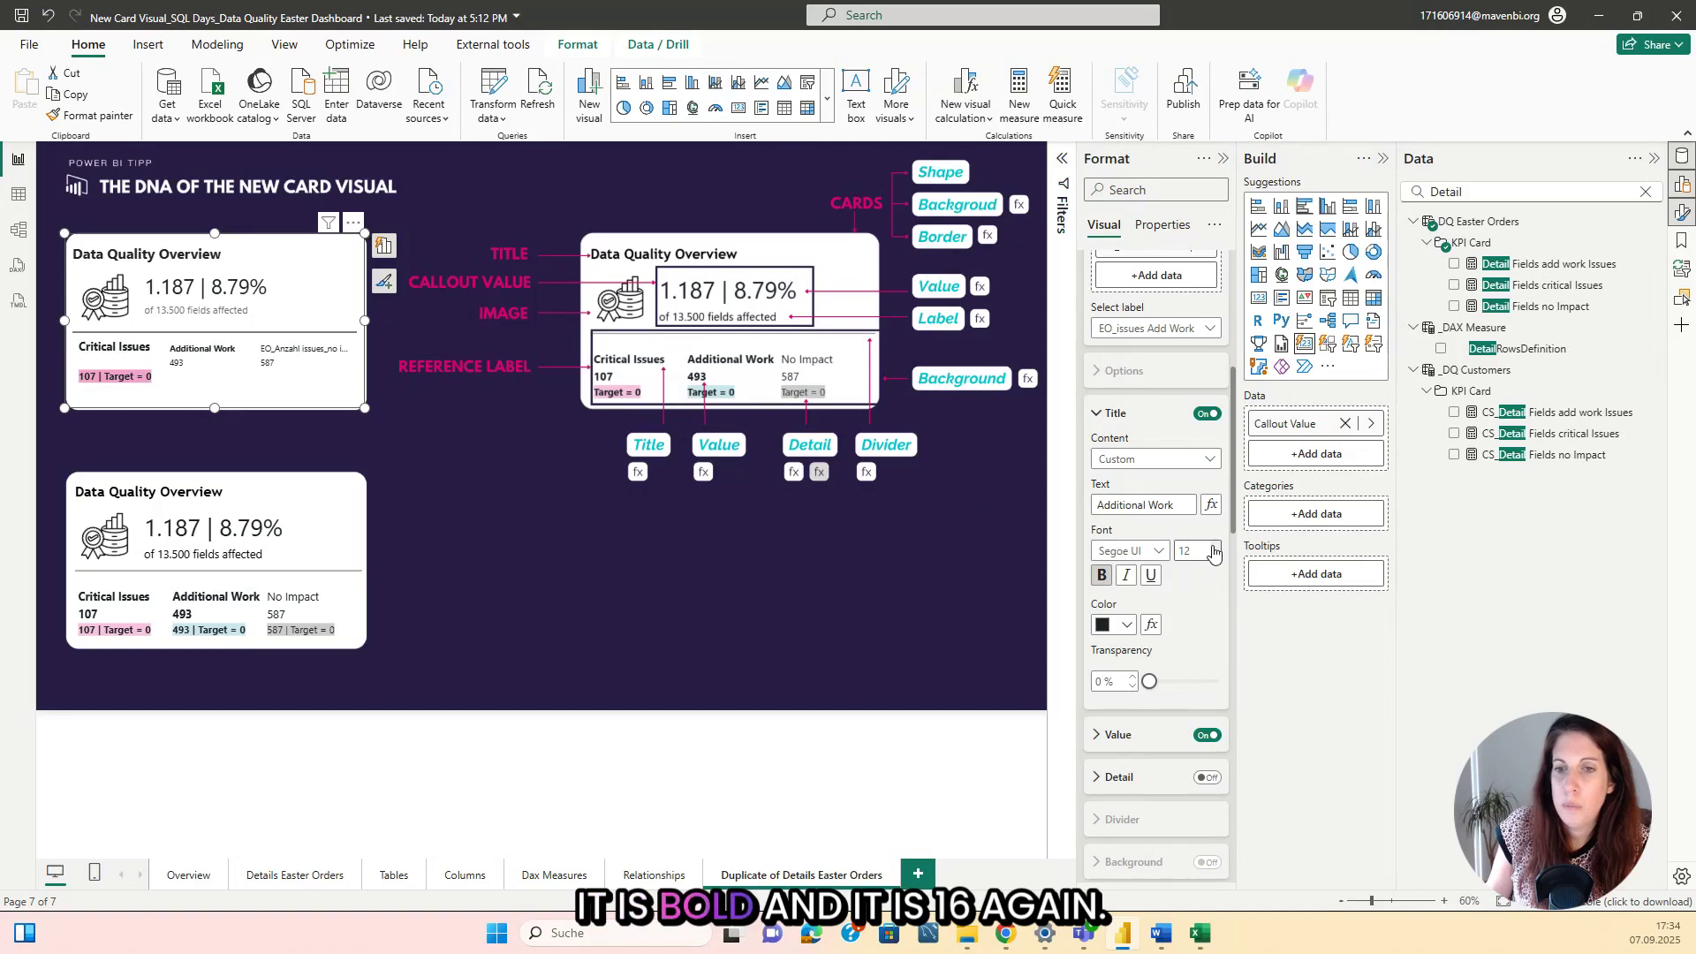
click(1214, 548)
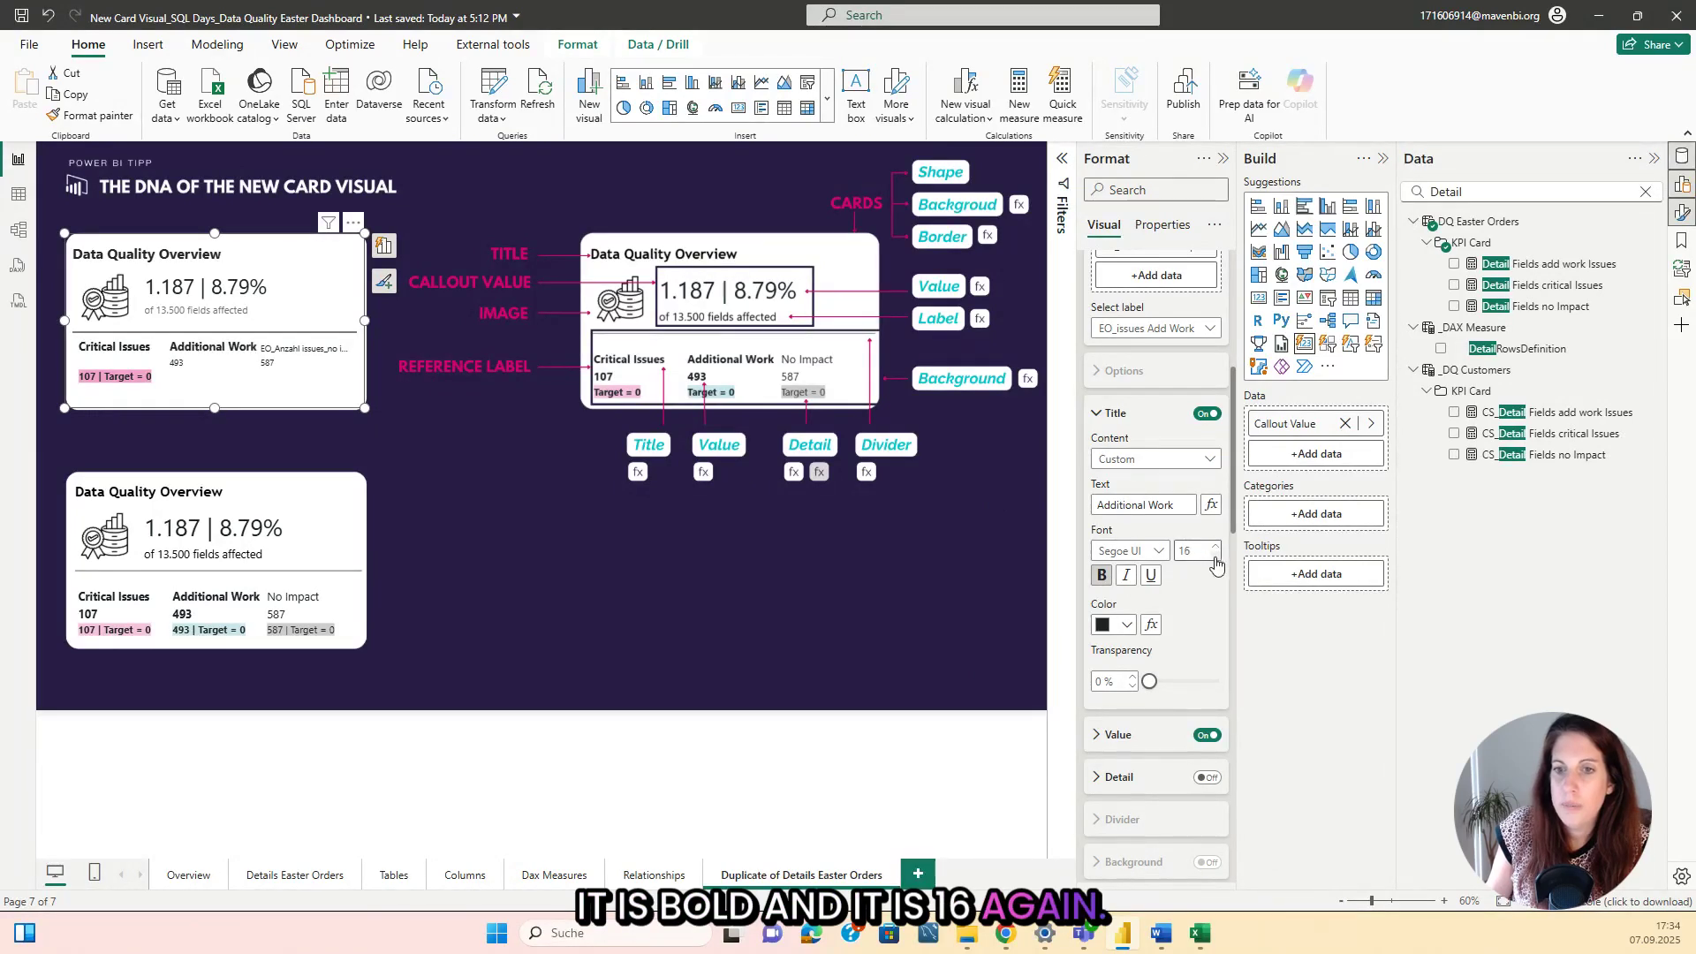
Set the Additional Work label's value font size to 8 and turn that value off.
click(1118, 734)
scroll(1157, 671, down, 2)
click(1192, 608)
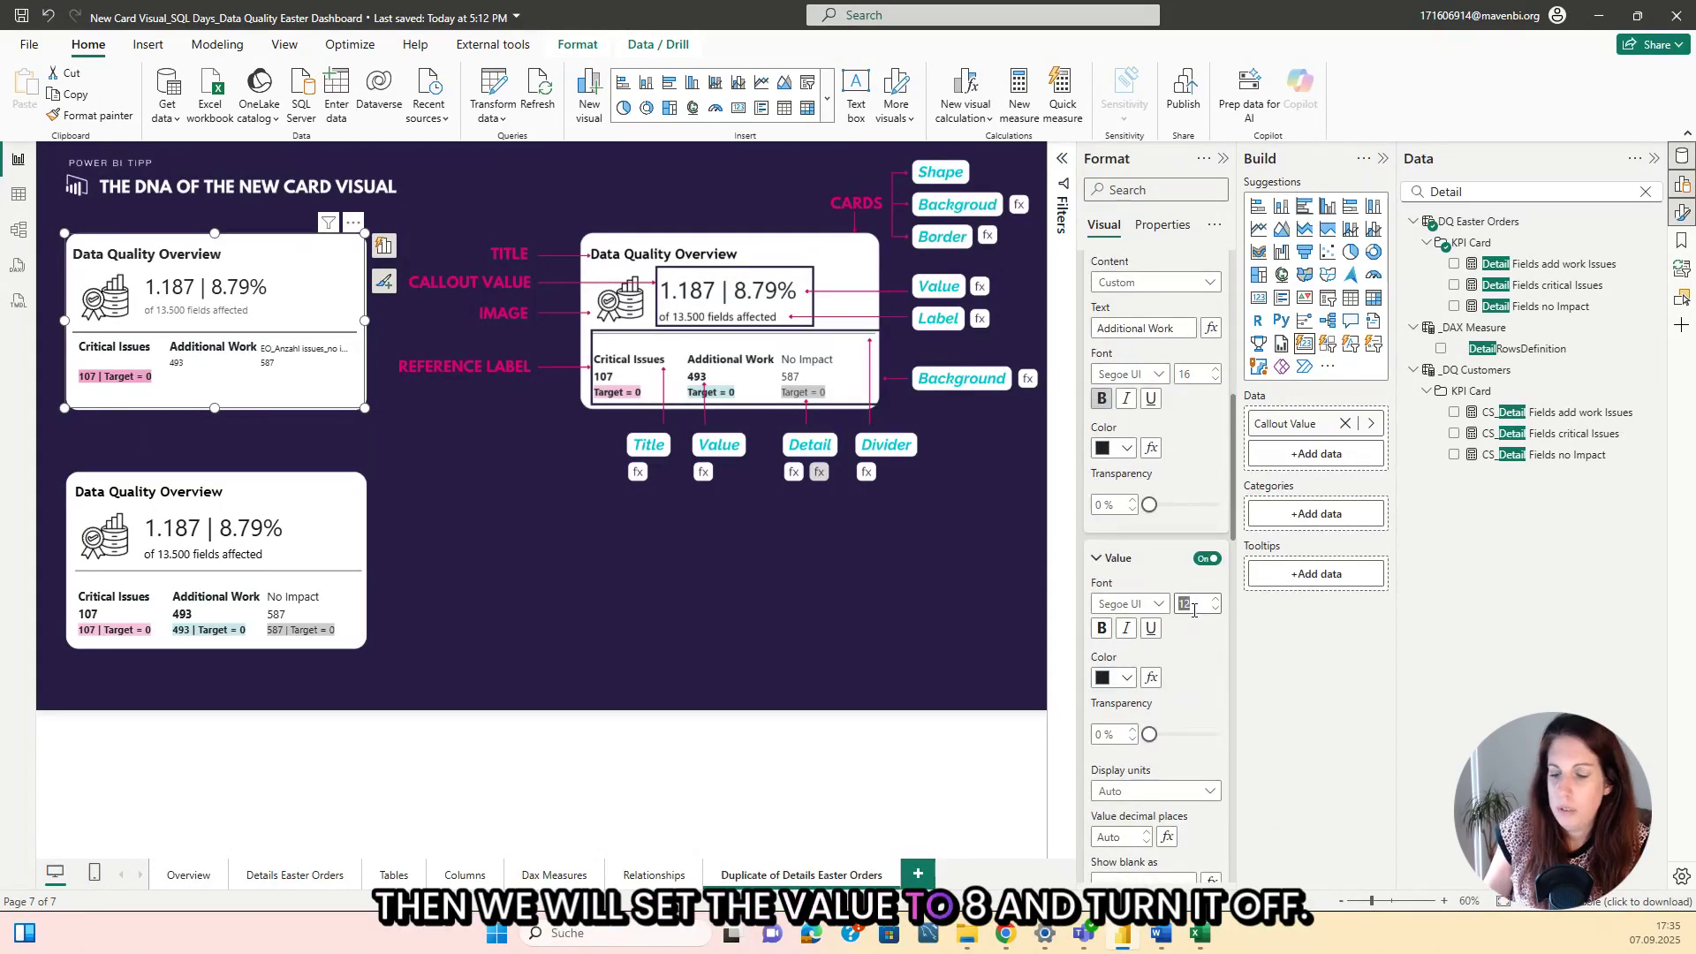
text(8)
click(1207, 559)
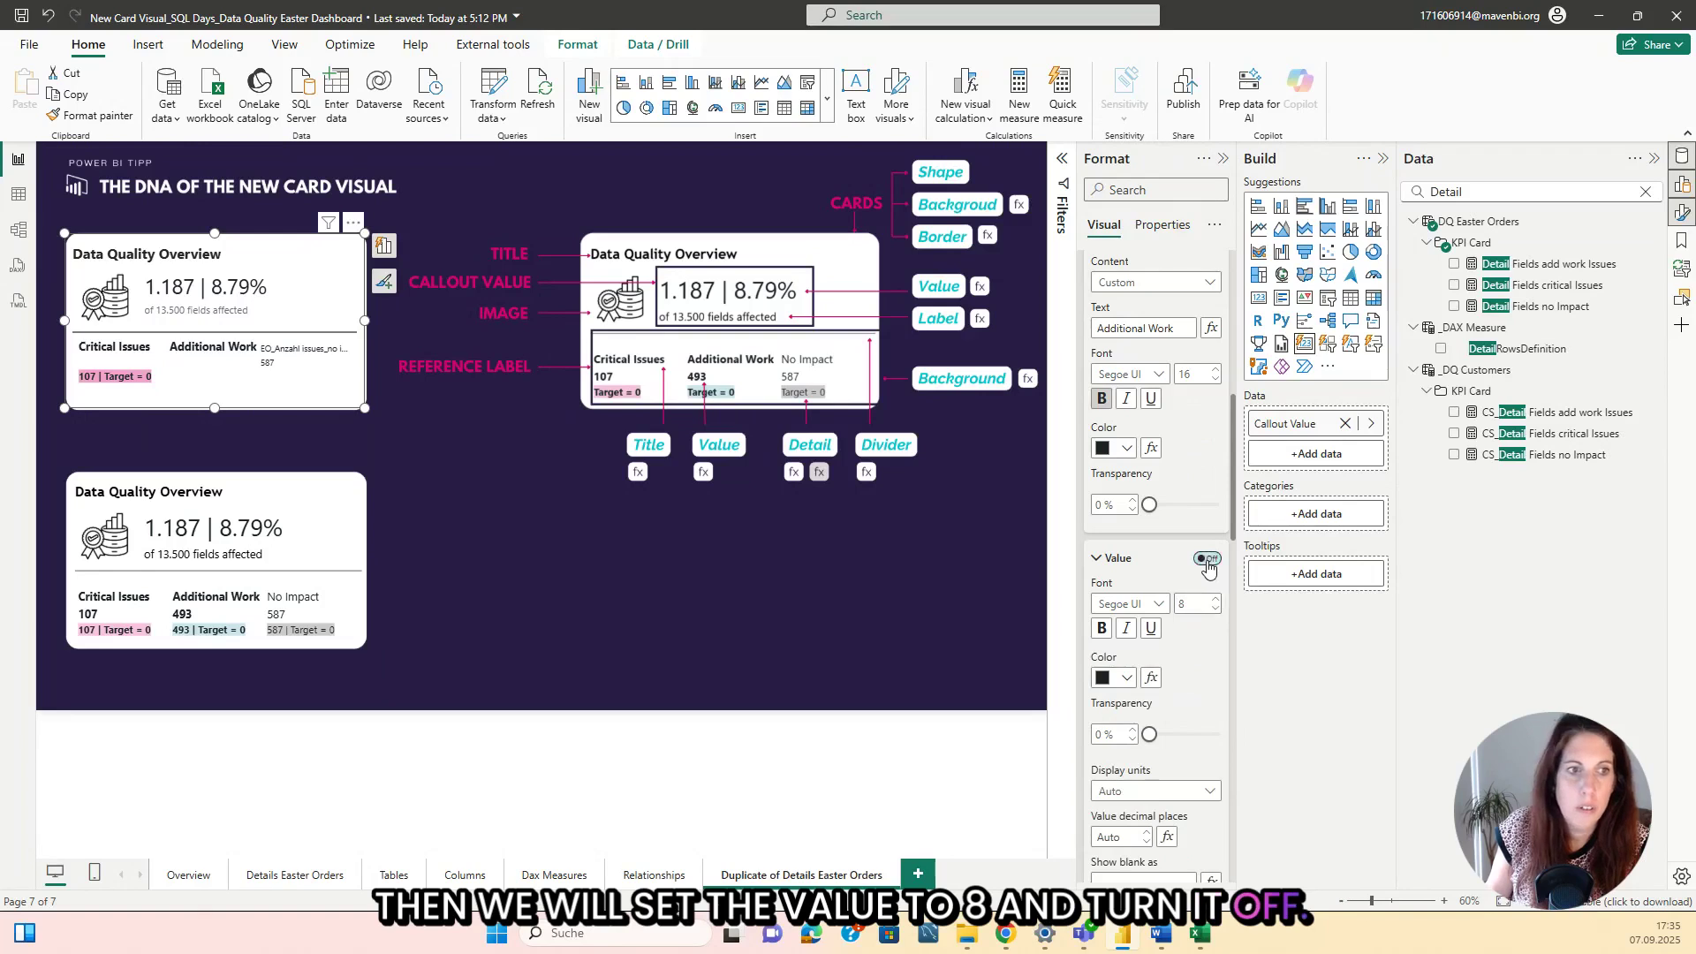
Turn on the Additional Work label's detail and assign Detail Fields add work Issues as its data.
scroll(1175, 583, down, 4)
click(1206, 573)
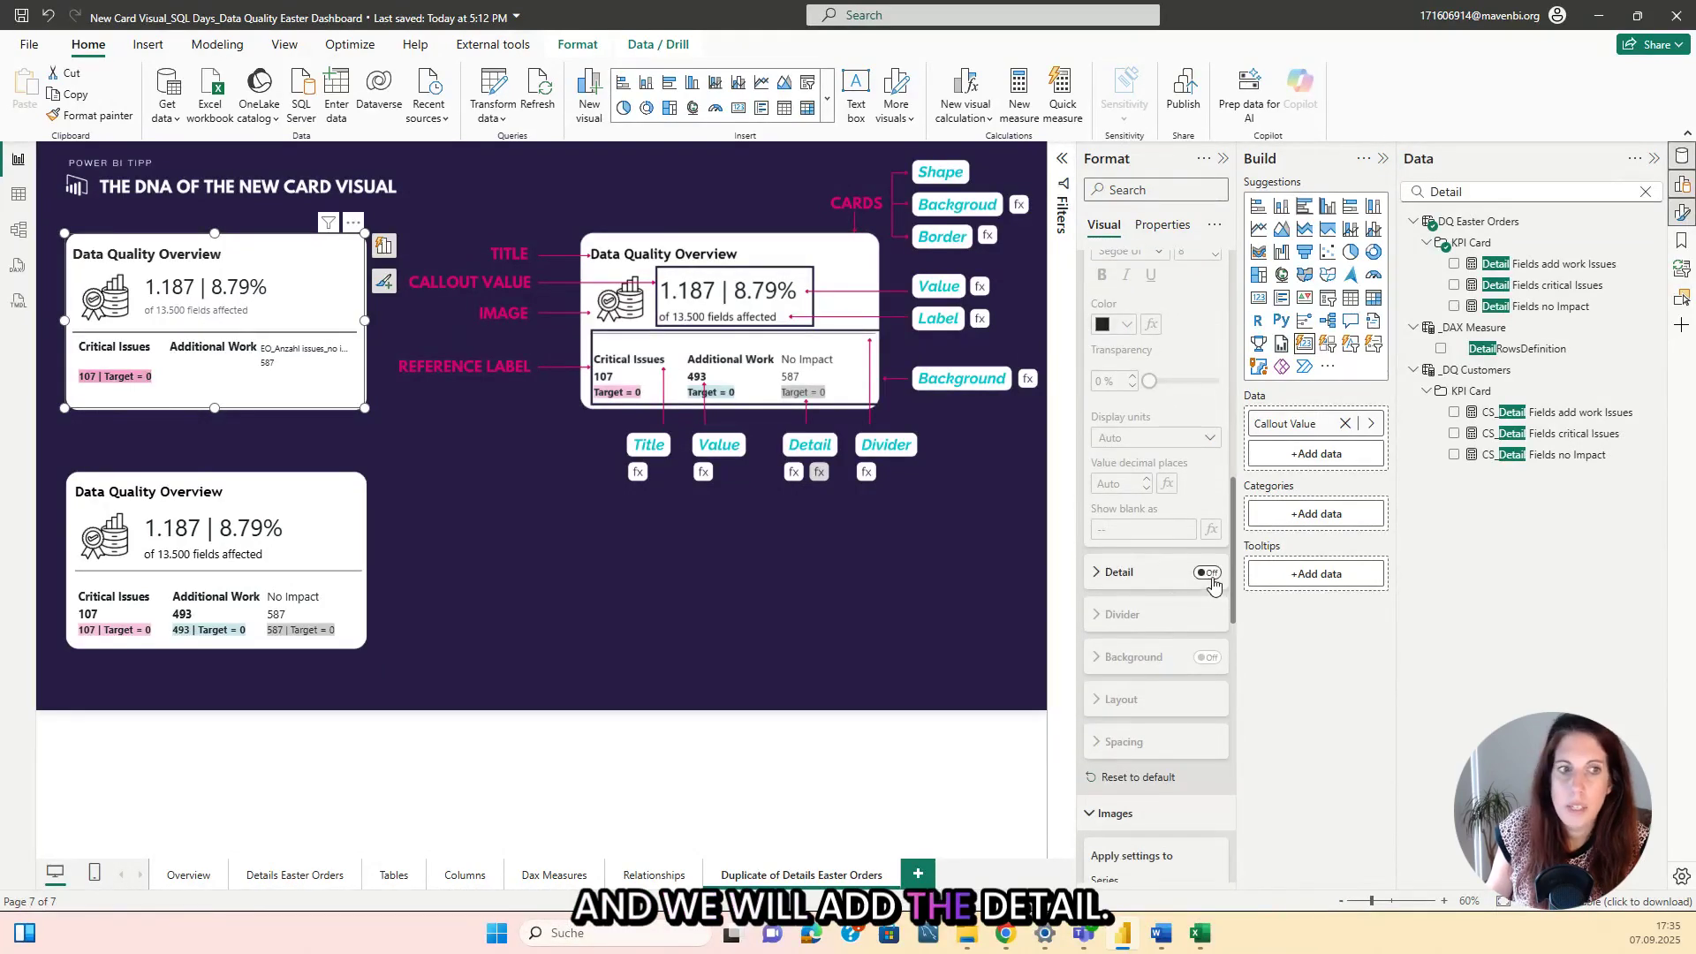
click(1120, 574)
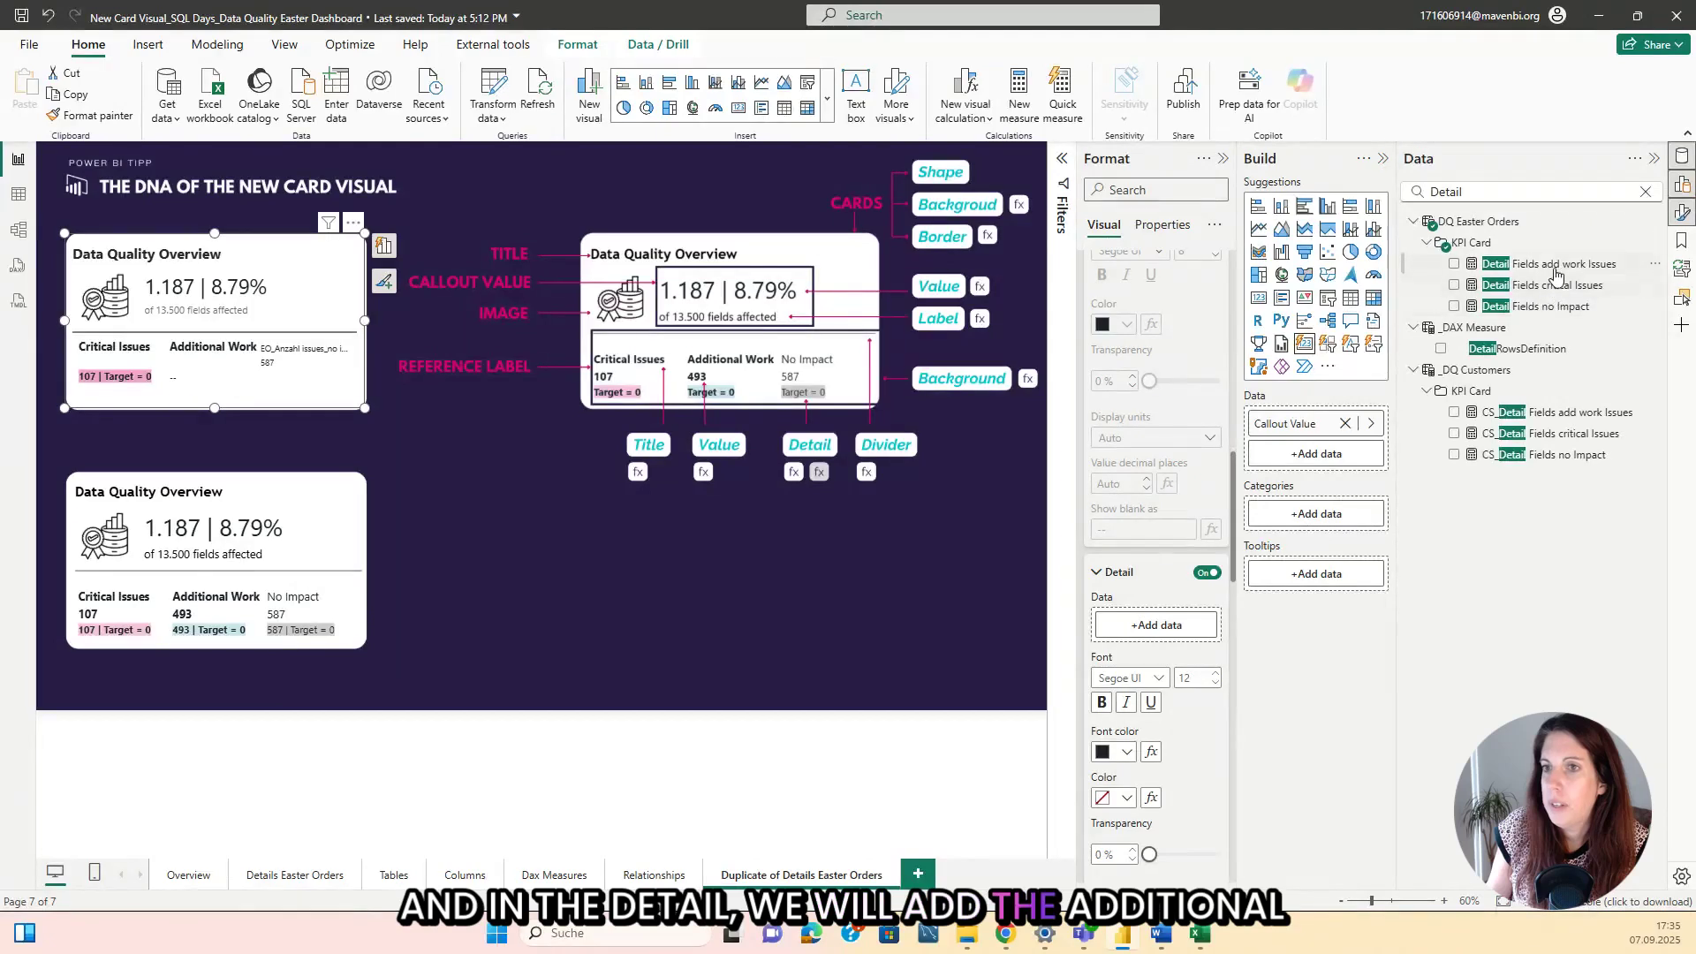
drag(1555, 263, 1177, 629)
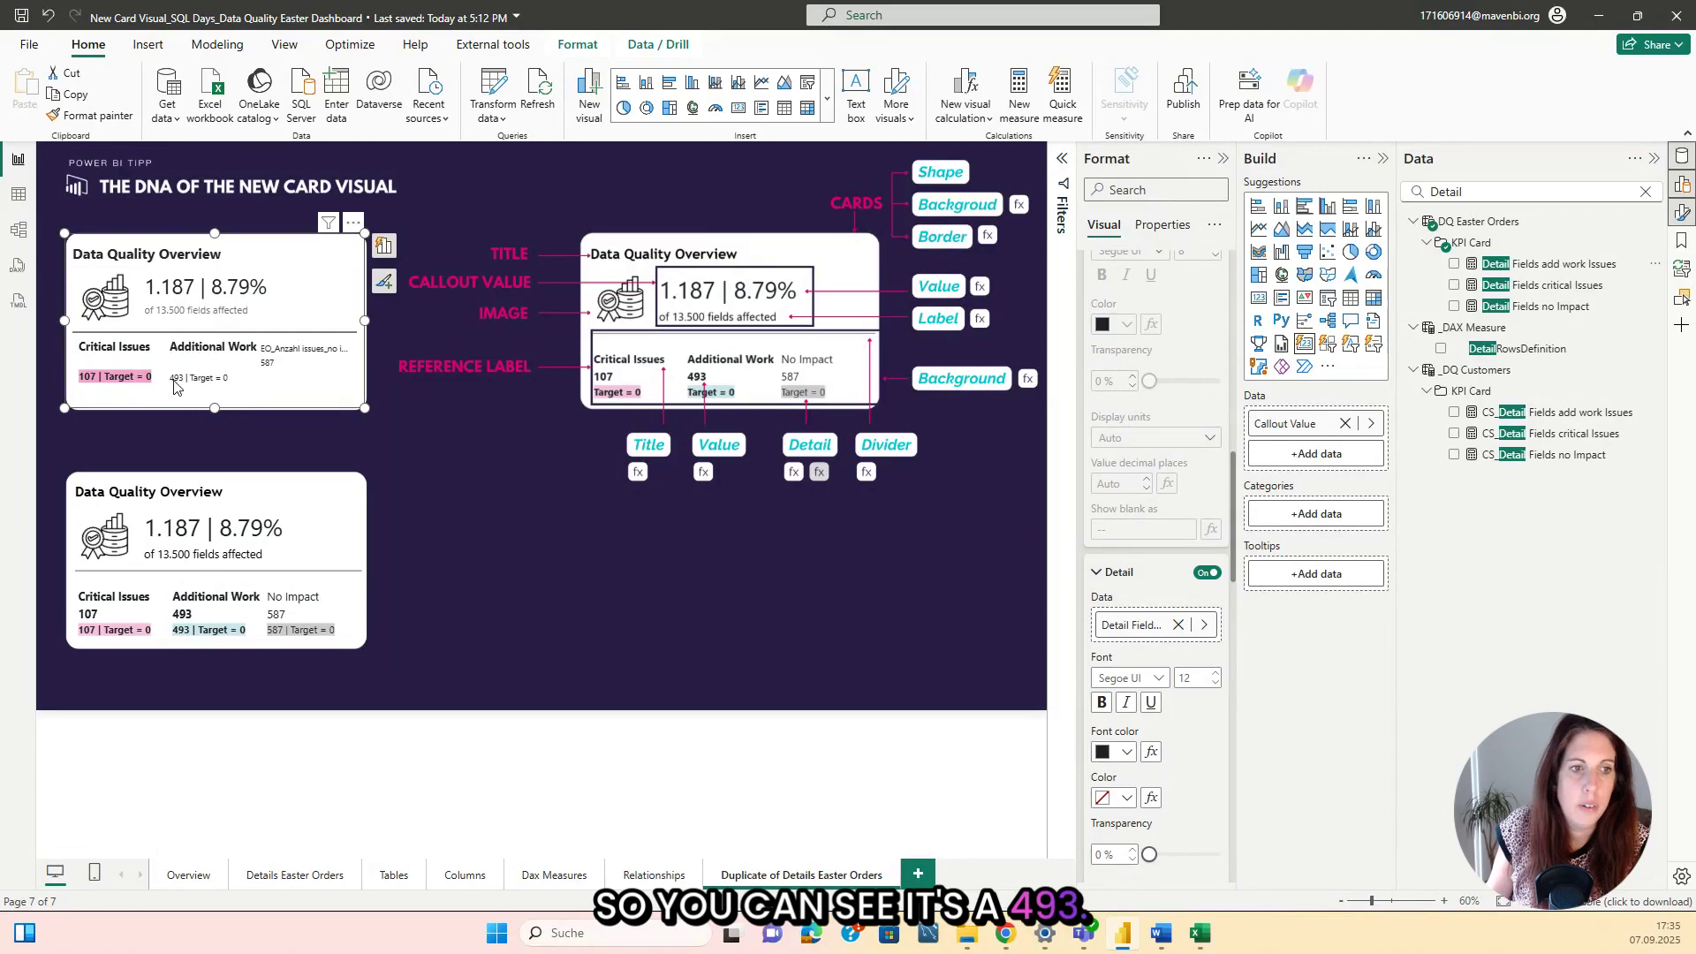
Format the Additional Work detail as size 16, bold, with the light blue background #dceef2 (Theme color 4, 60% lighter).
click(1215, 674)
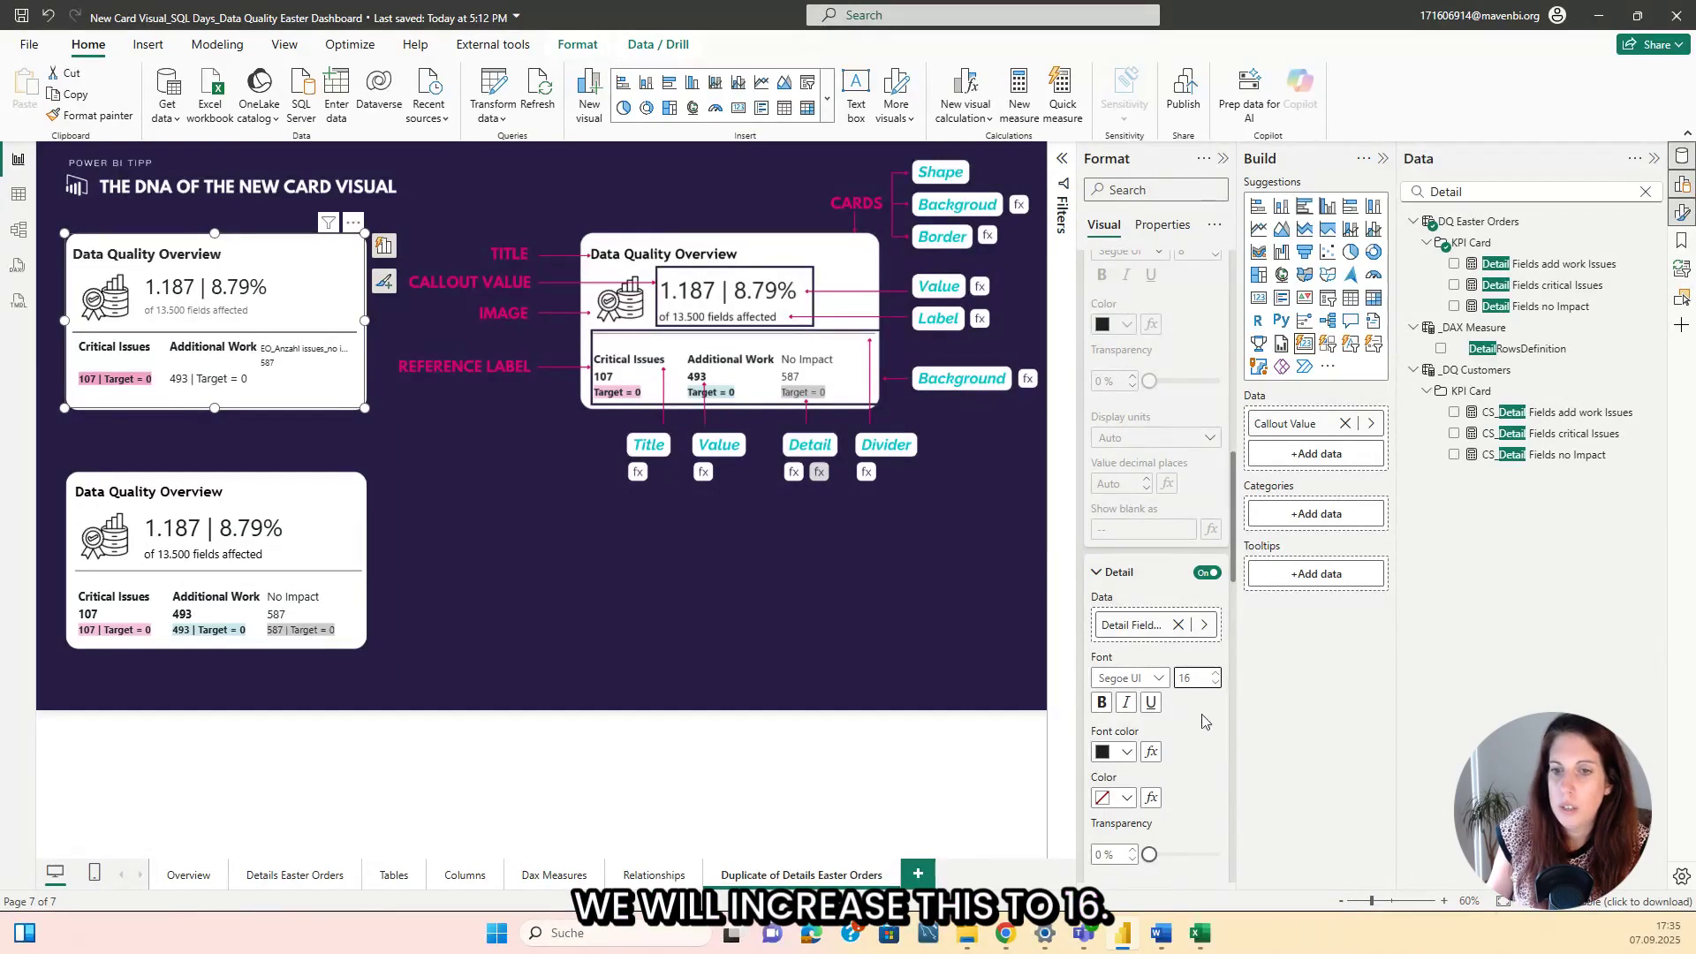
click(1102, 703)
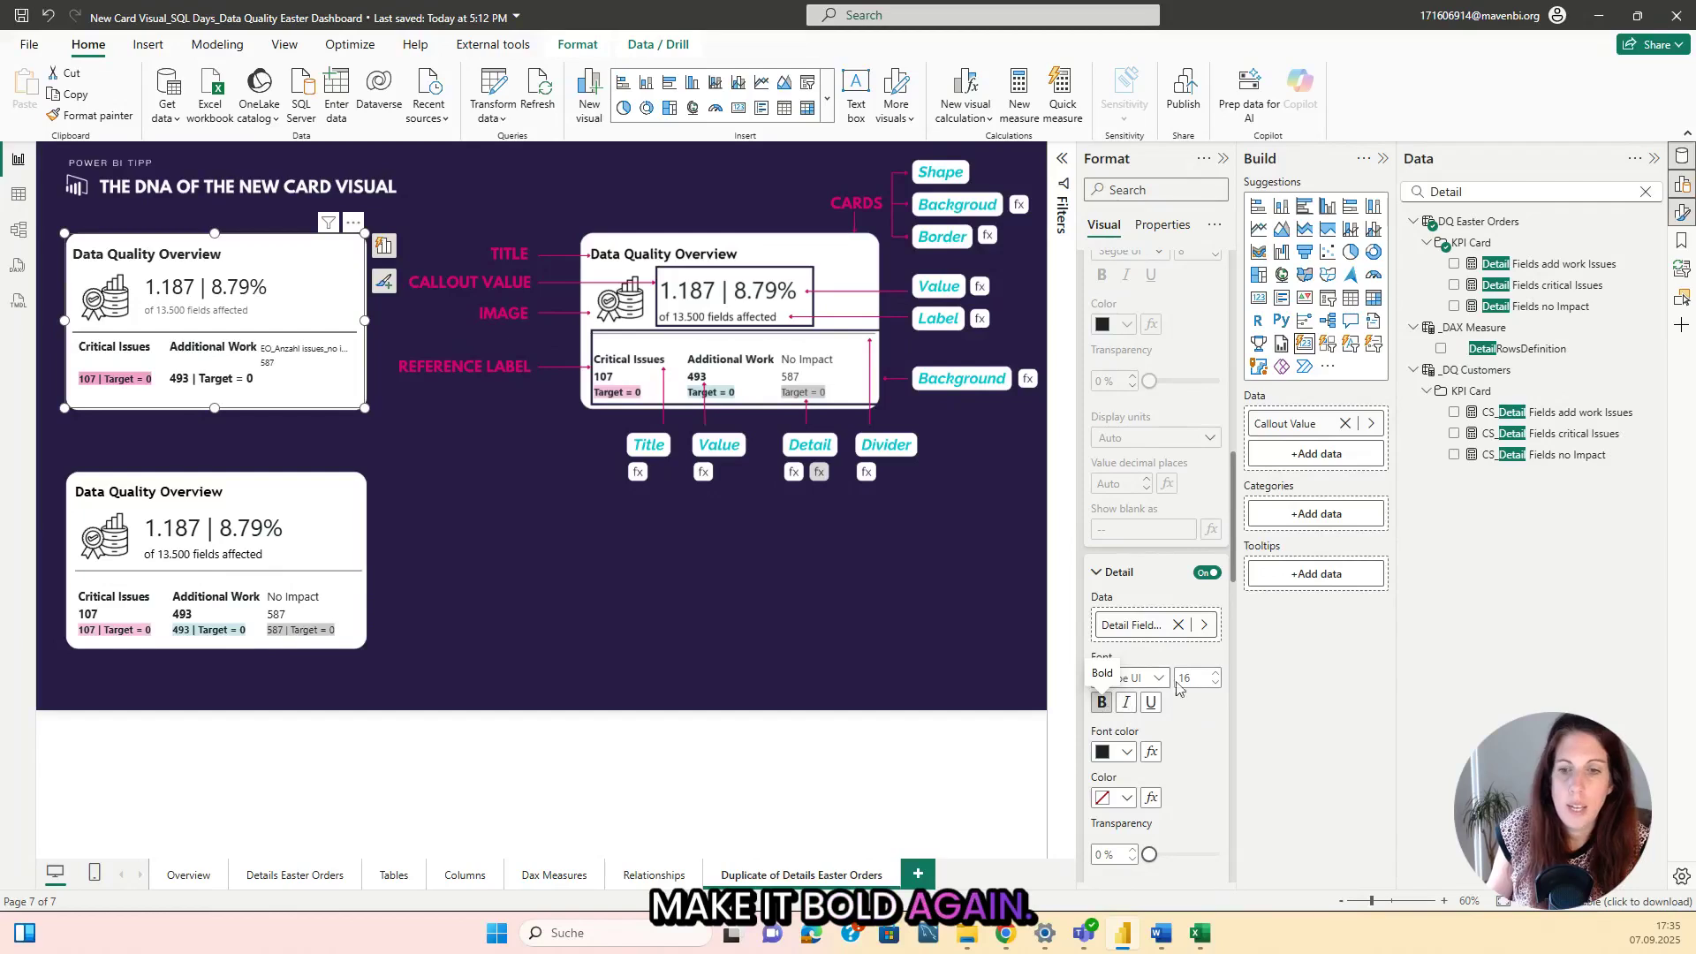
scroll(1176, 689, down, 2)
click(1120, 621)
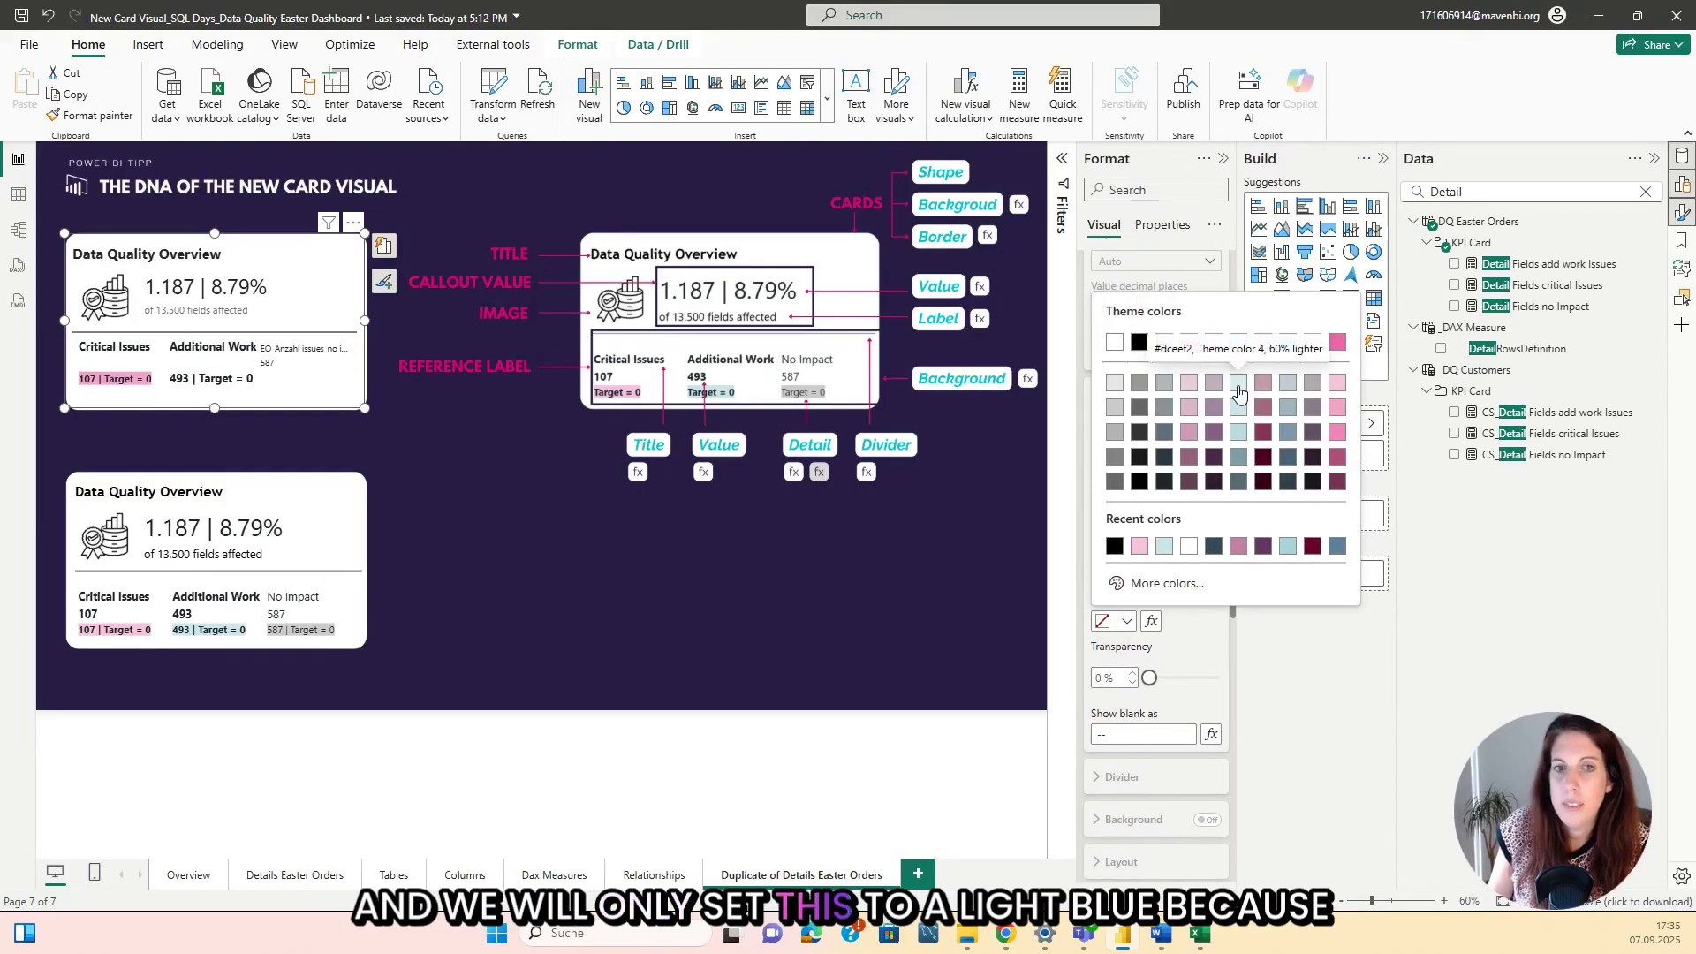
click(1239, 390)
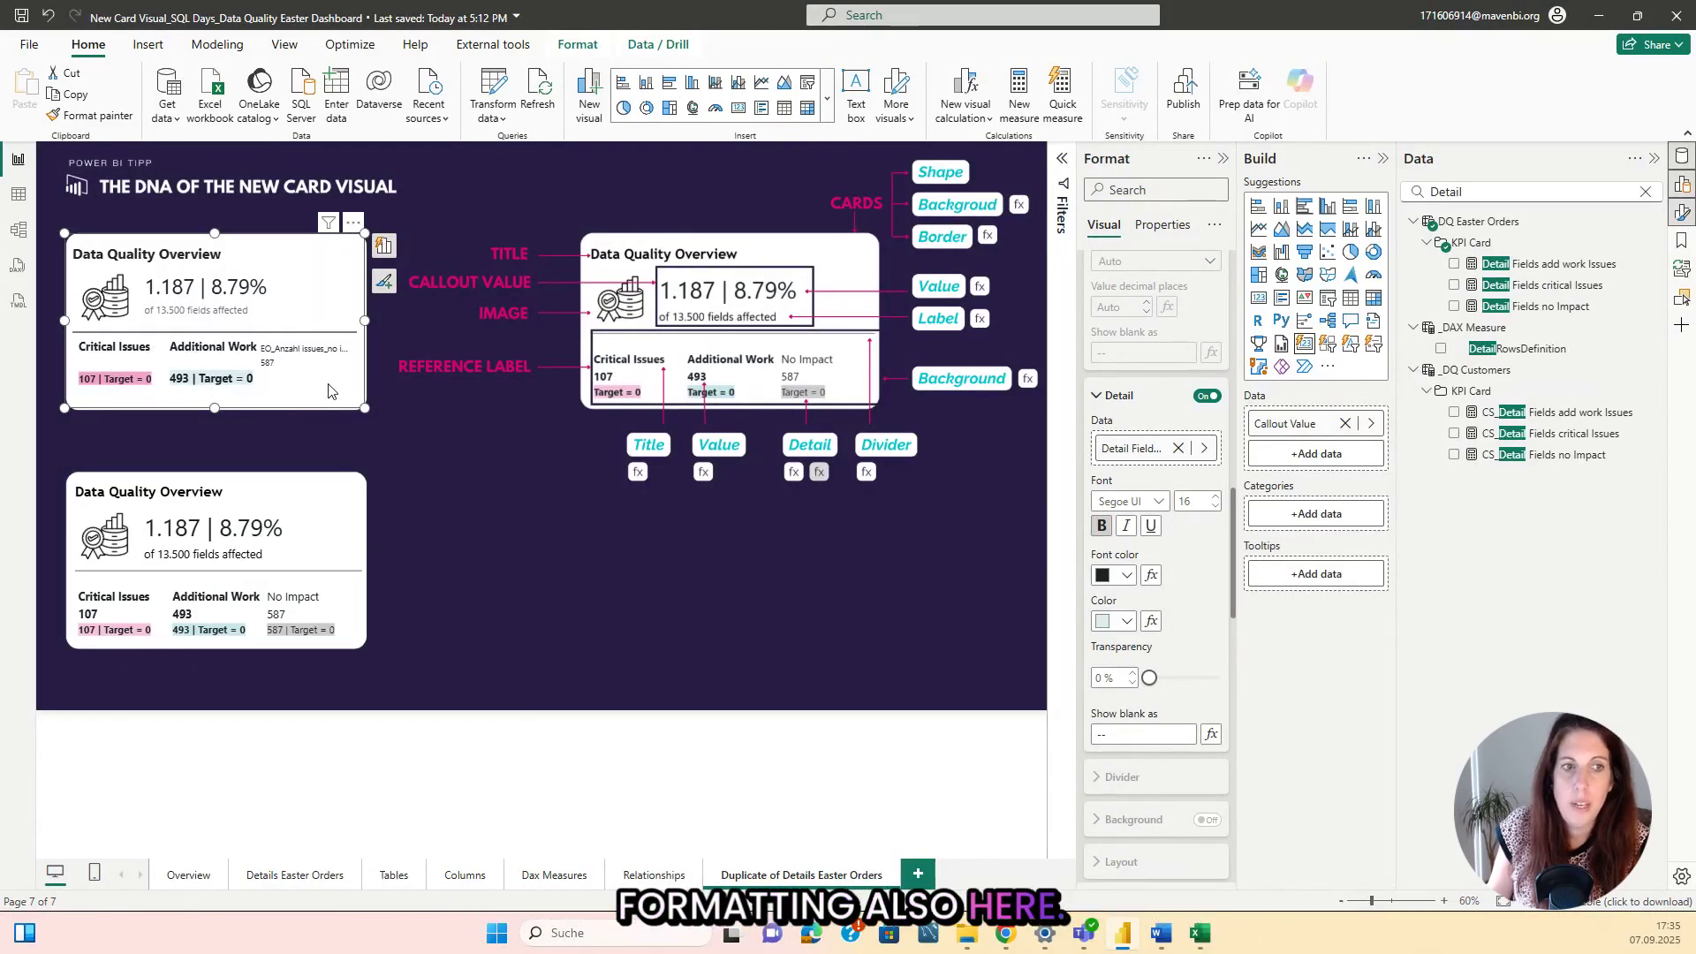
Give the EO_Anzahl issues_no impact reference label the custom title "No Impact" at font size 16.
scroll(1154, 507, up, 6)
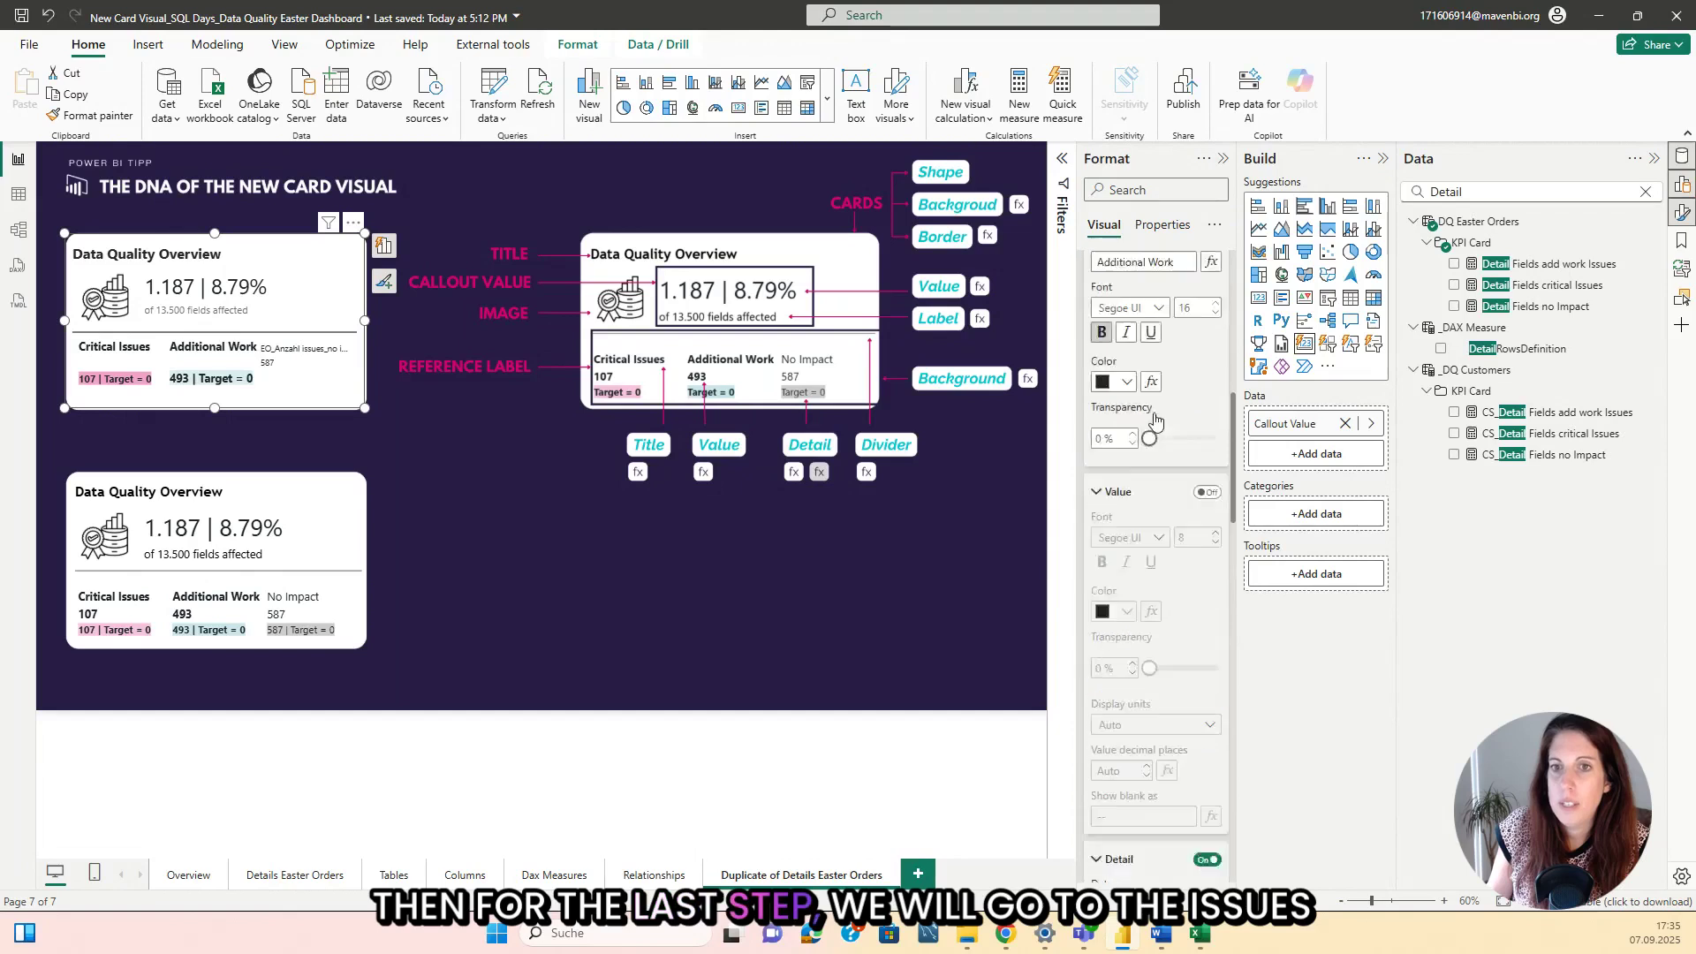
scroll(1152, 506, up, 3)
click(1141, 418)
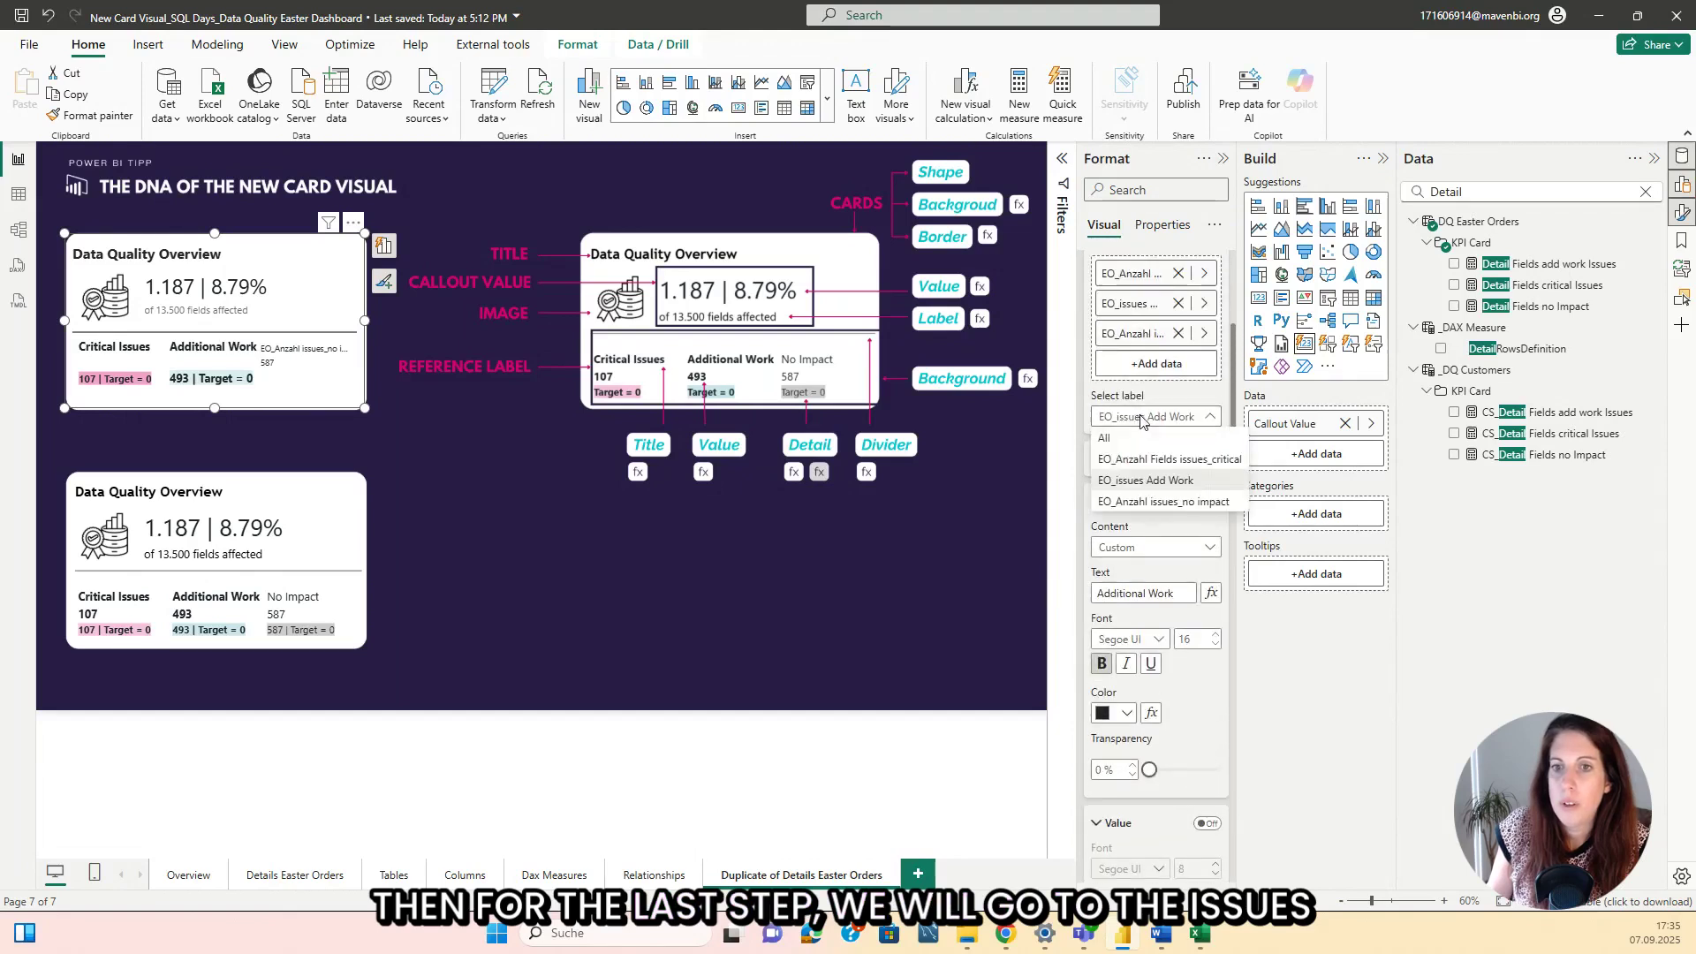
click(1165, 501)
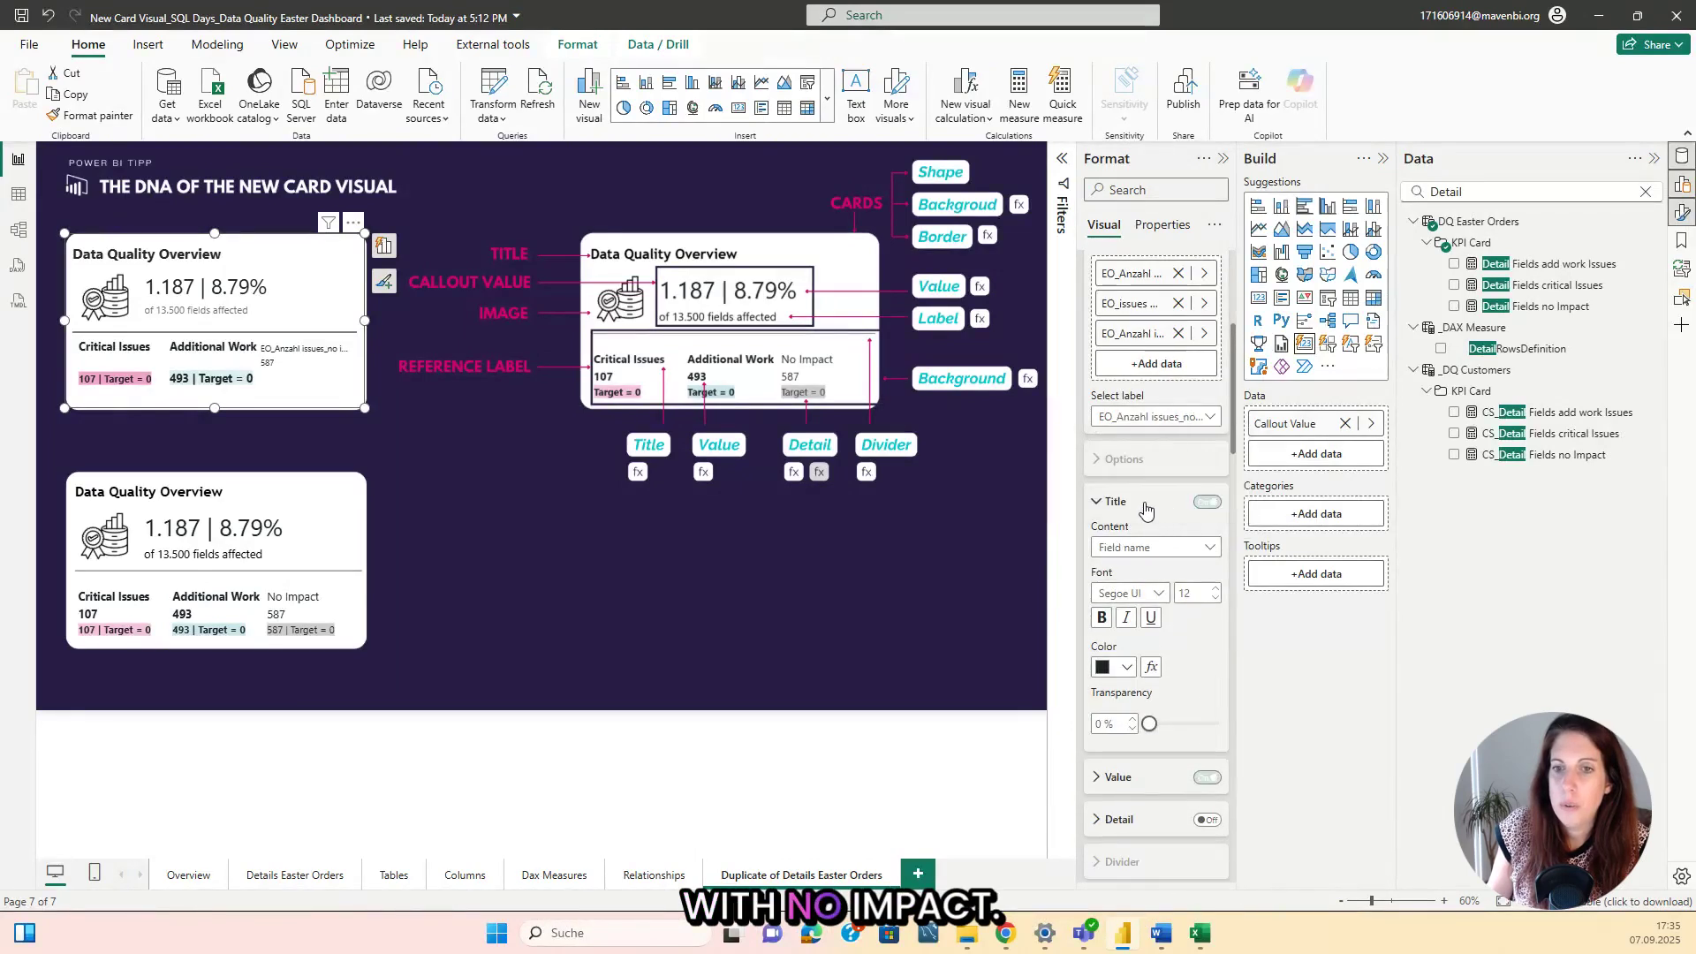
scroll(1149, 494, down, 2)
click(1153, 370)
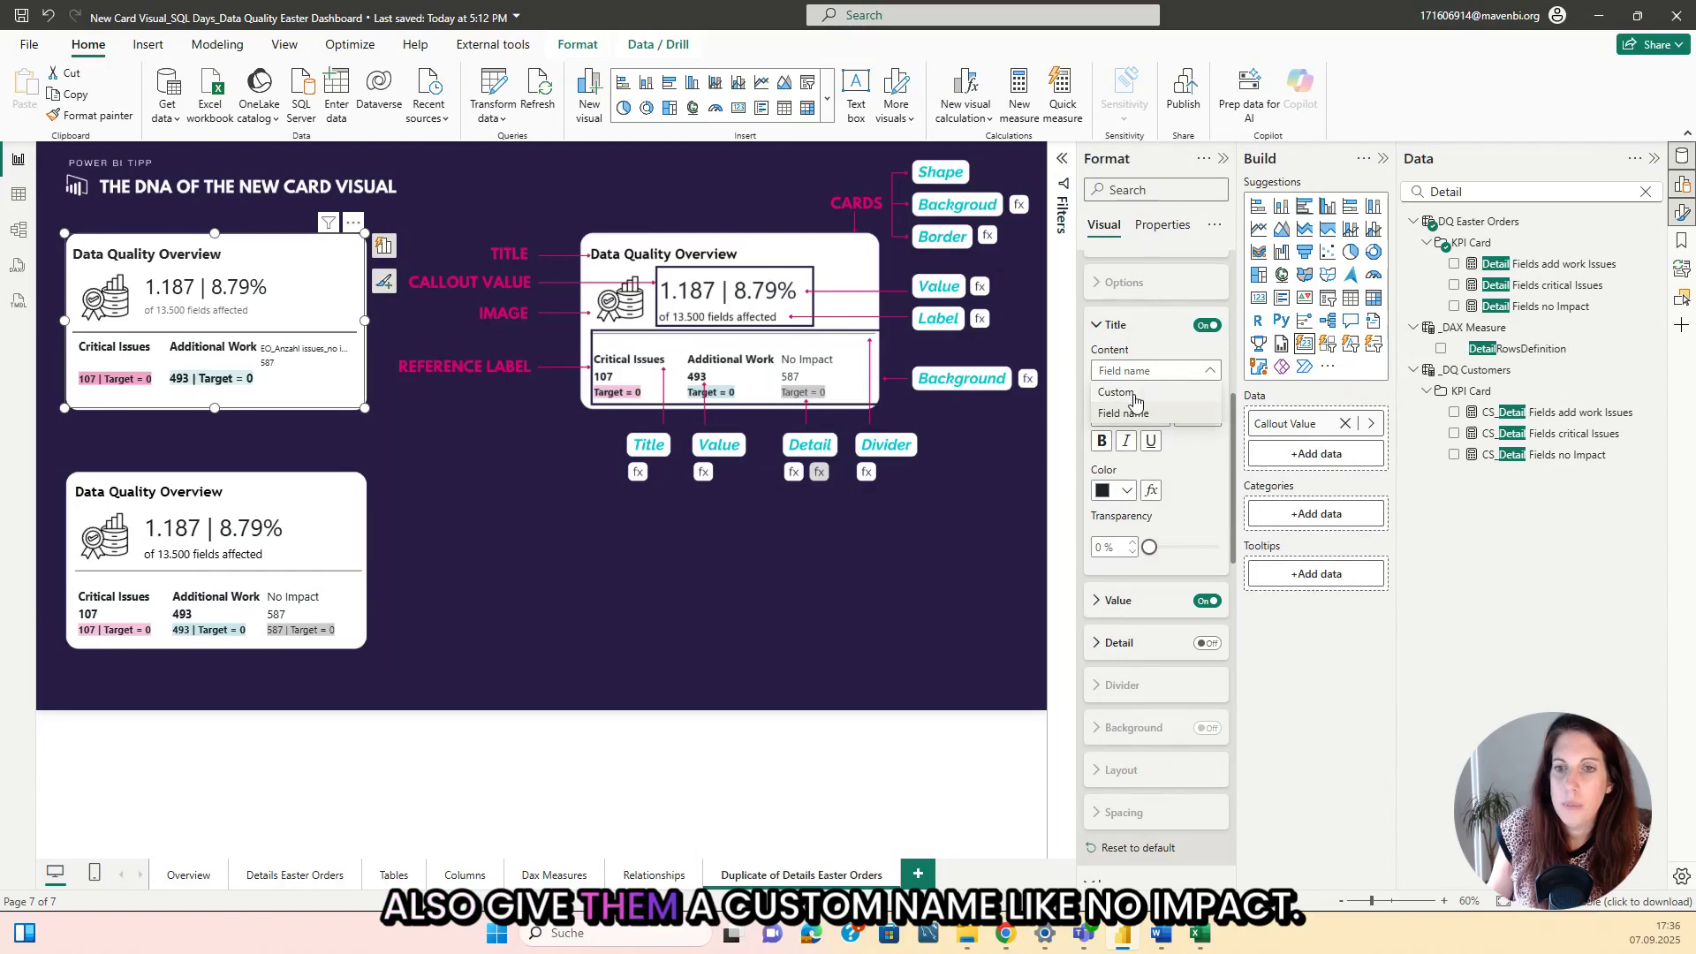
click(1145, 415)
key(BackSpace)
key(BackSpace)
key(BackSpace)
key(BackSpace)
key(BackSpace)
key(BackSpace)
key(BackSpace)
key(BackSpace)
key(BackSpace)
key(BackSpace)
key(BackSpace)
key(BackSpace)
key(BackSpace)
key(BackSpace)
key(BackSpace)
key(BackSpace)
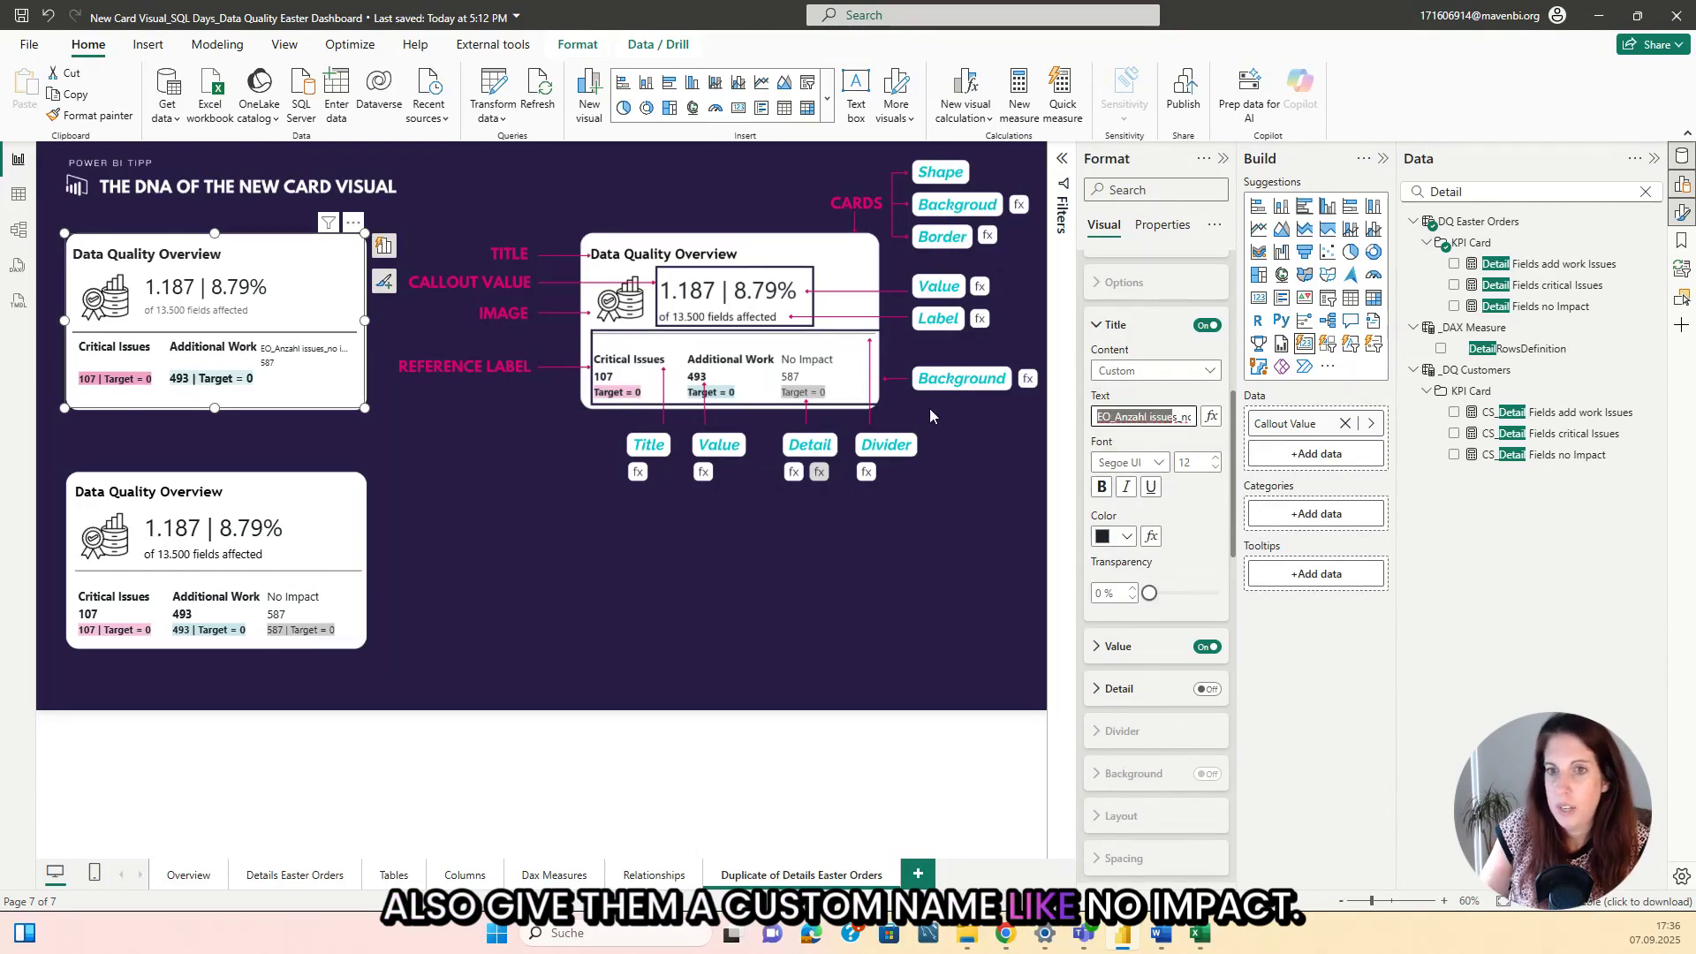
key(ctrl+a)
text(No Impact)
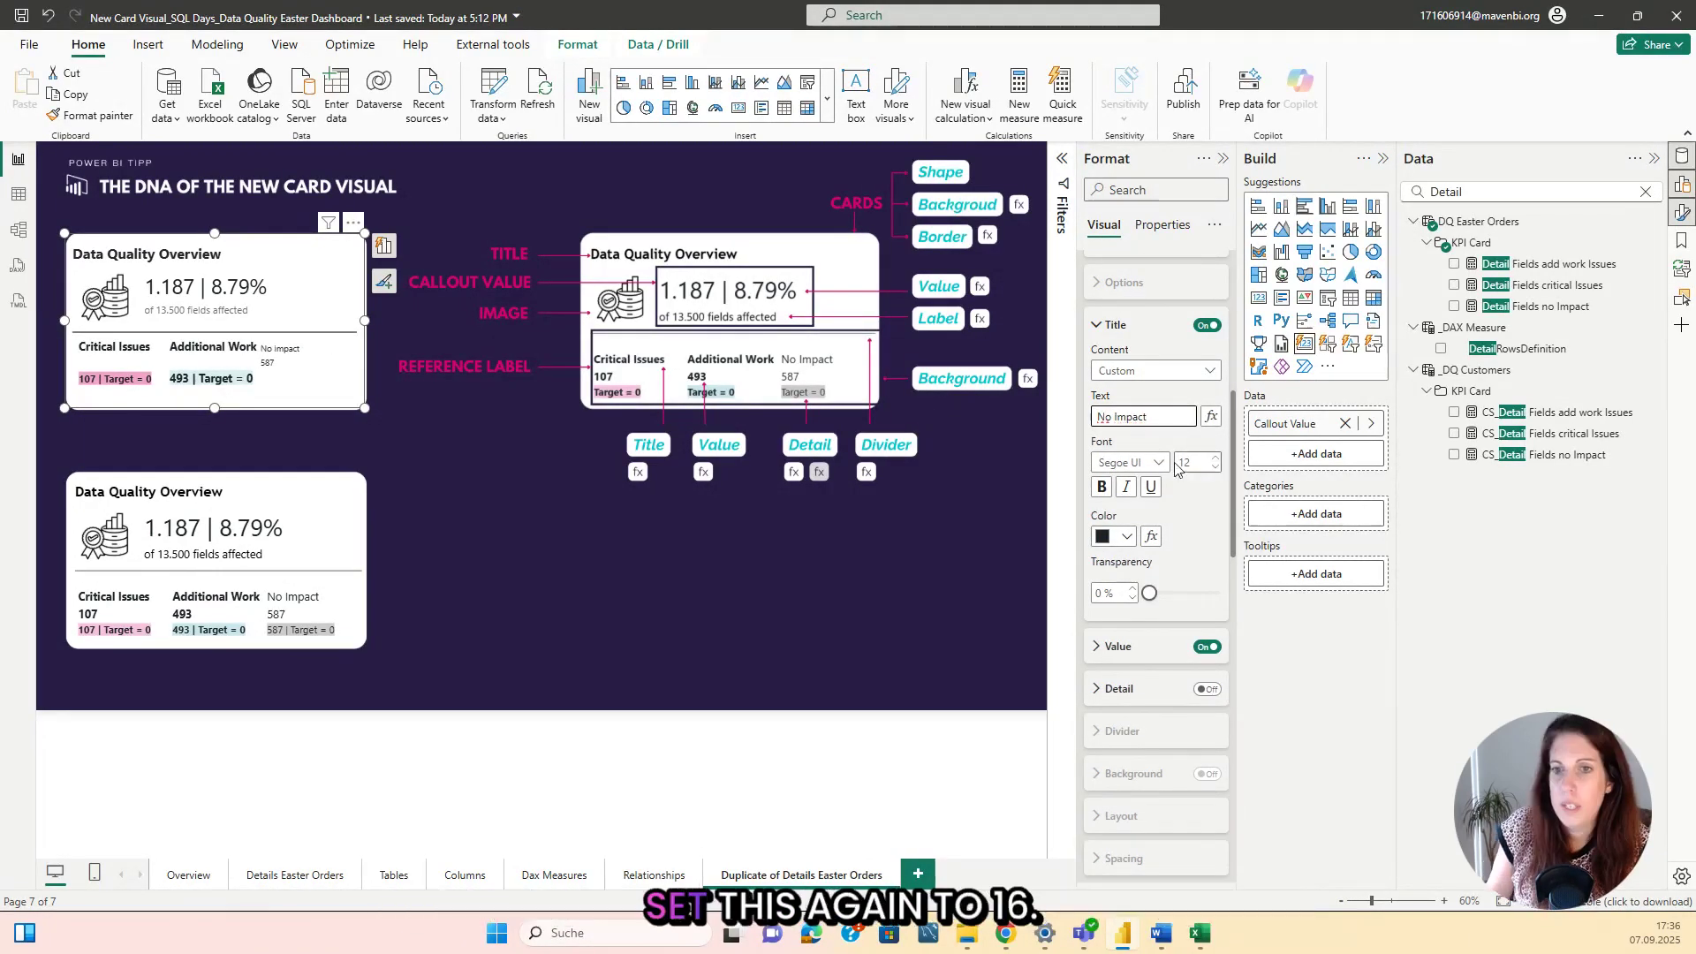
click(1192, 461)
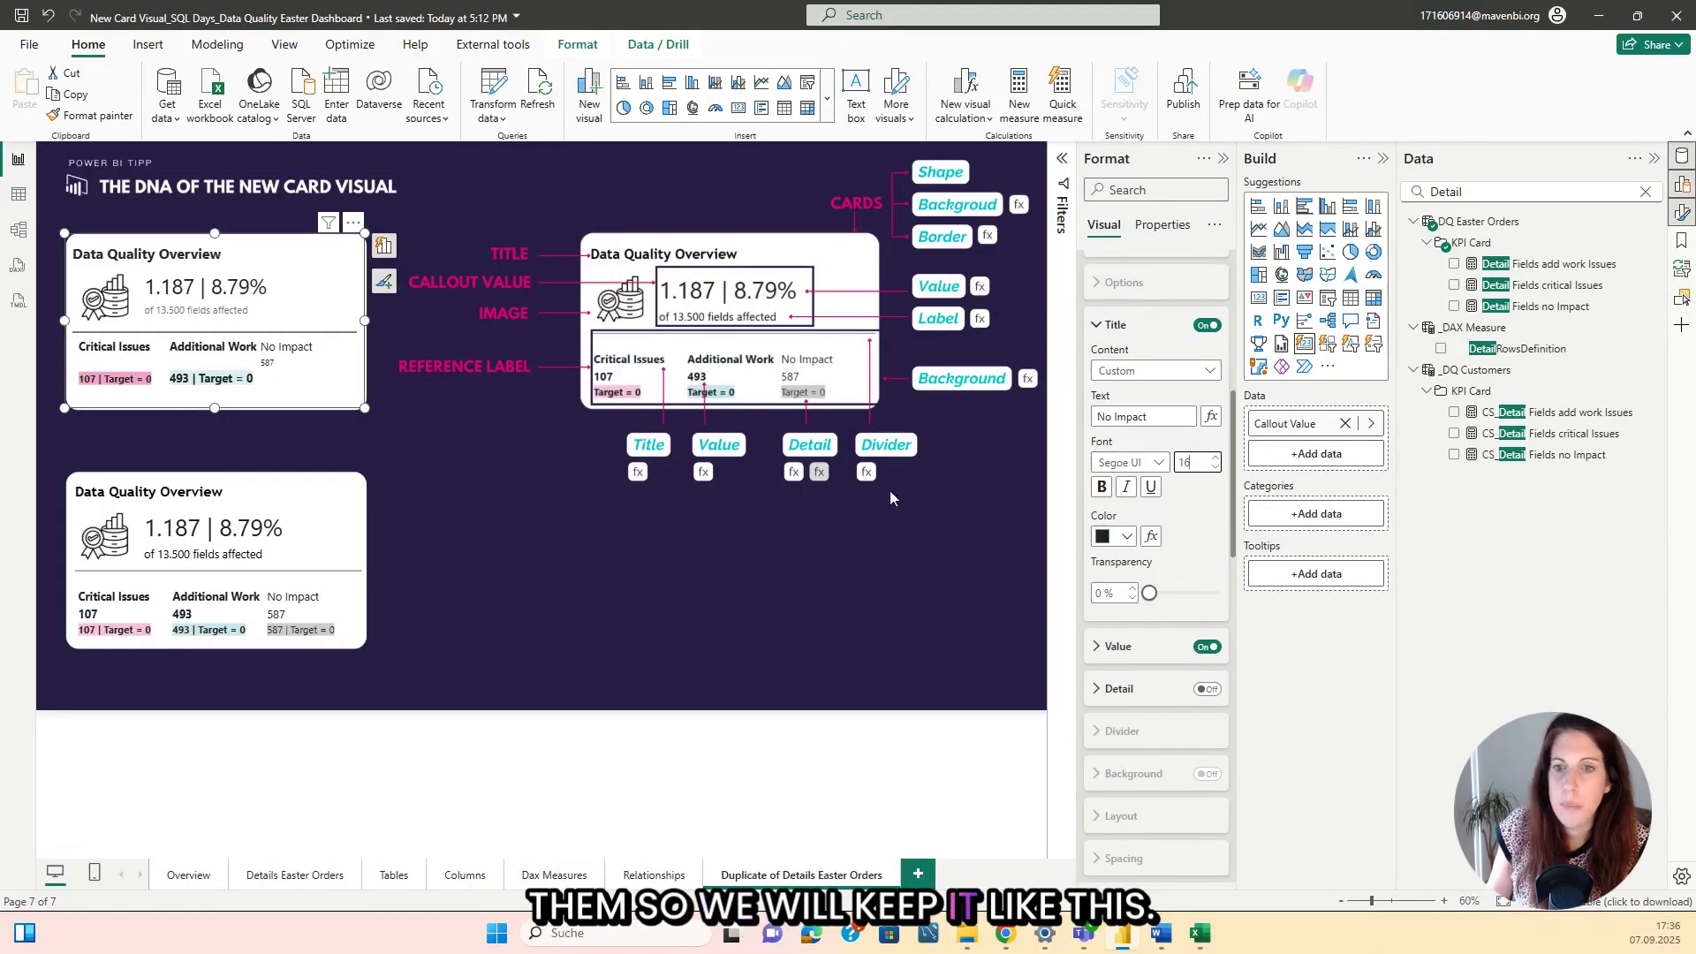
Set the No Impact reference label's value font size to 8 and turn that value off.
click(1120, 648)
click(1197, 694)
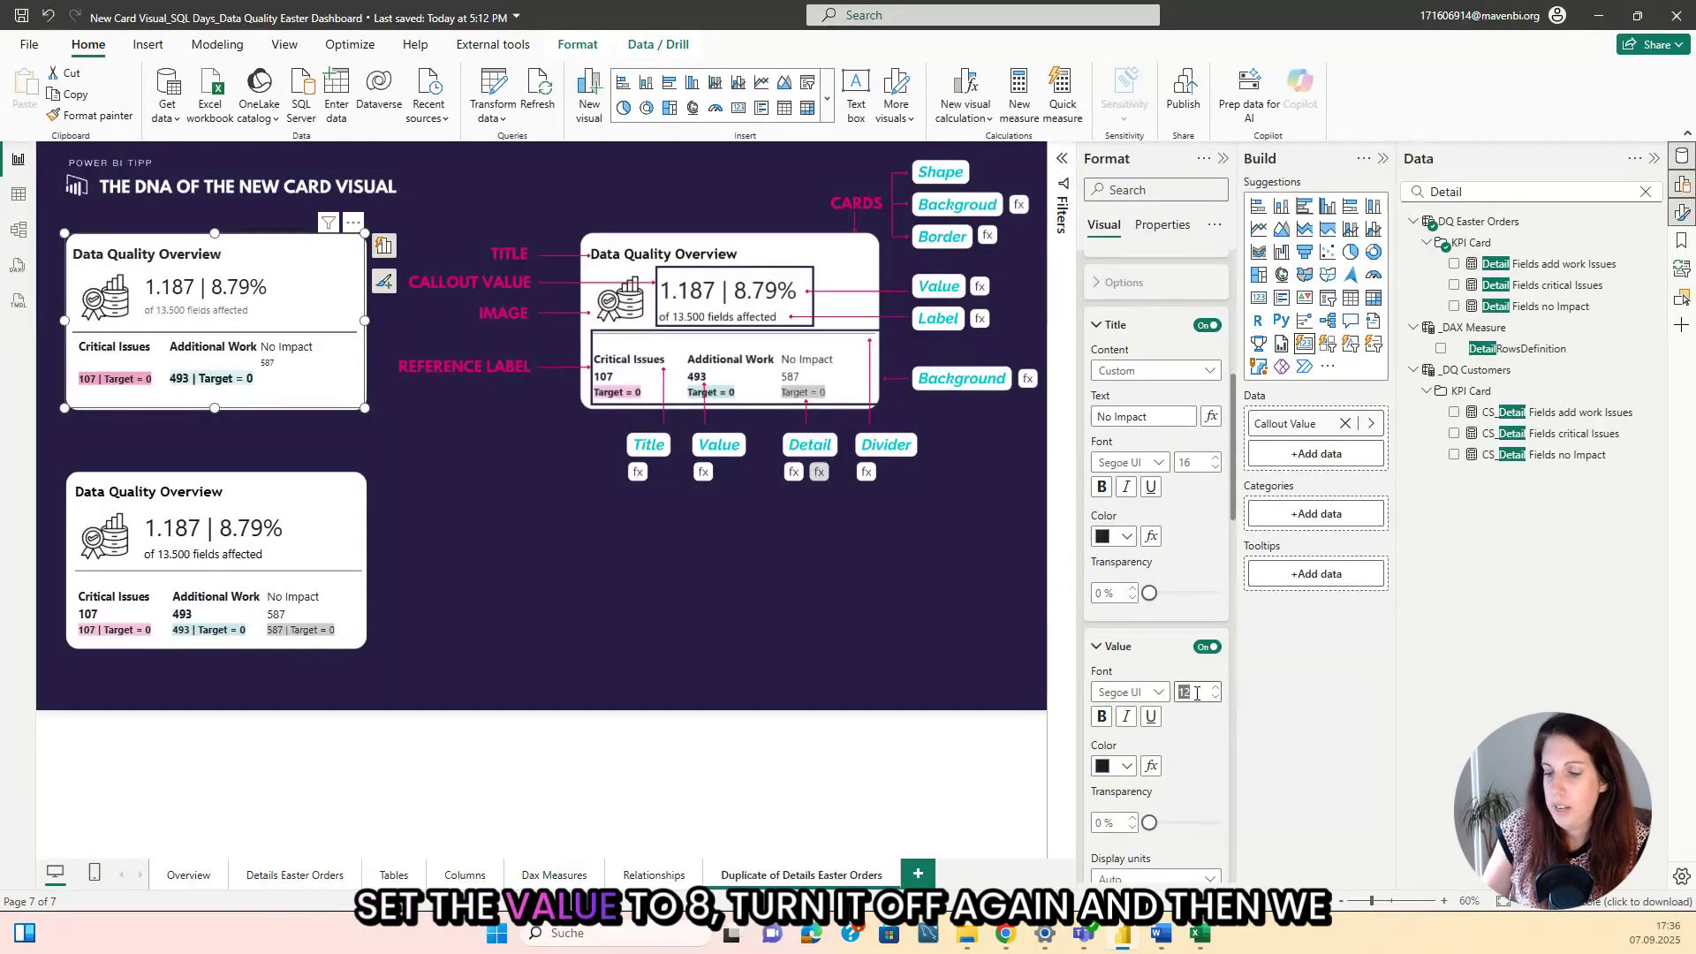
text(8)
click(1208, 647)
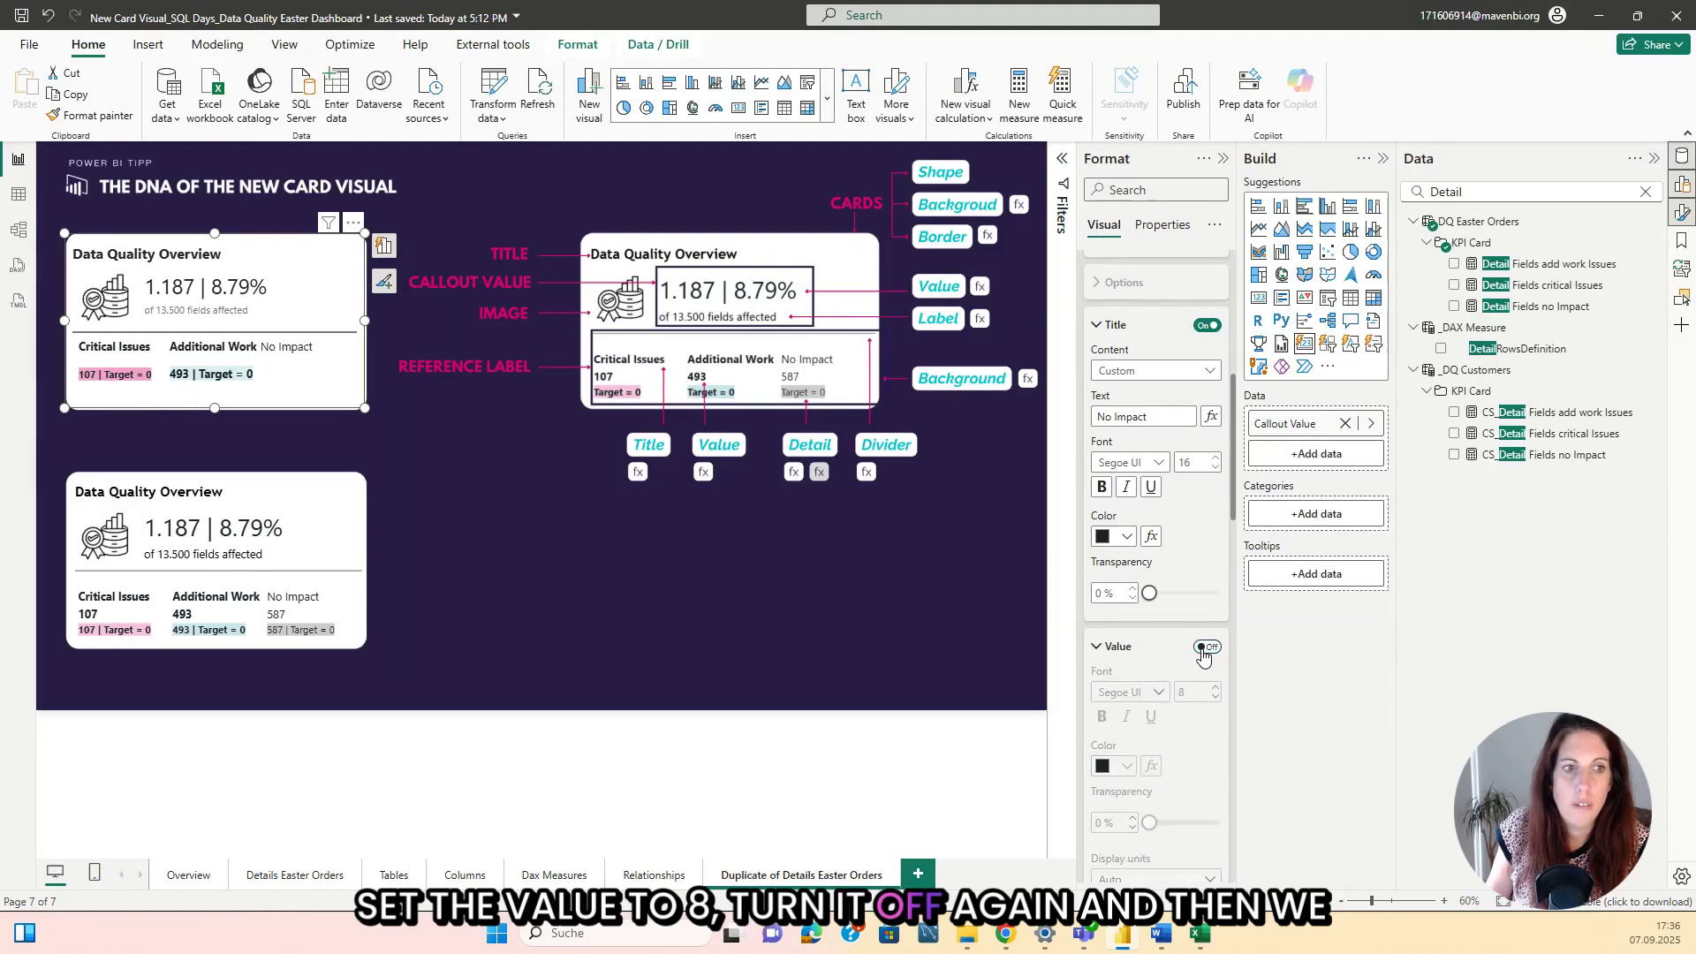
Turn on the No Impact label's detail, assign Detail Fields no Impact as its data and set its font size to 16.
scroll(1161, 603, down, 5)
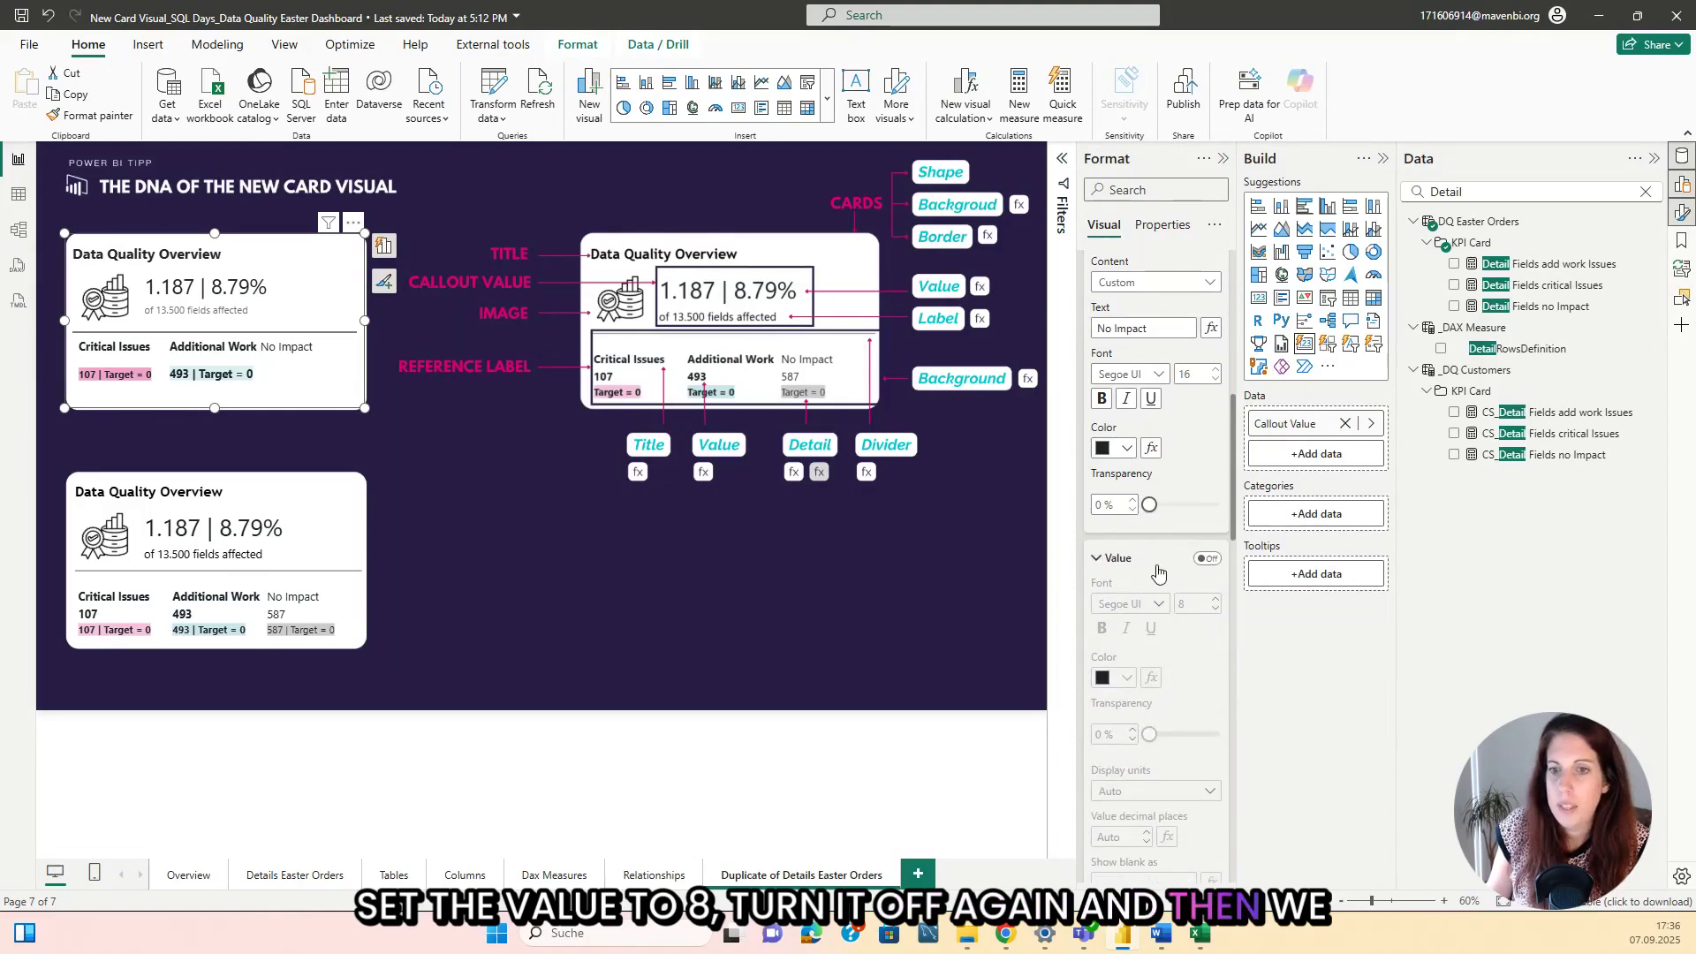
click(1205, 572)
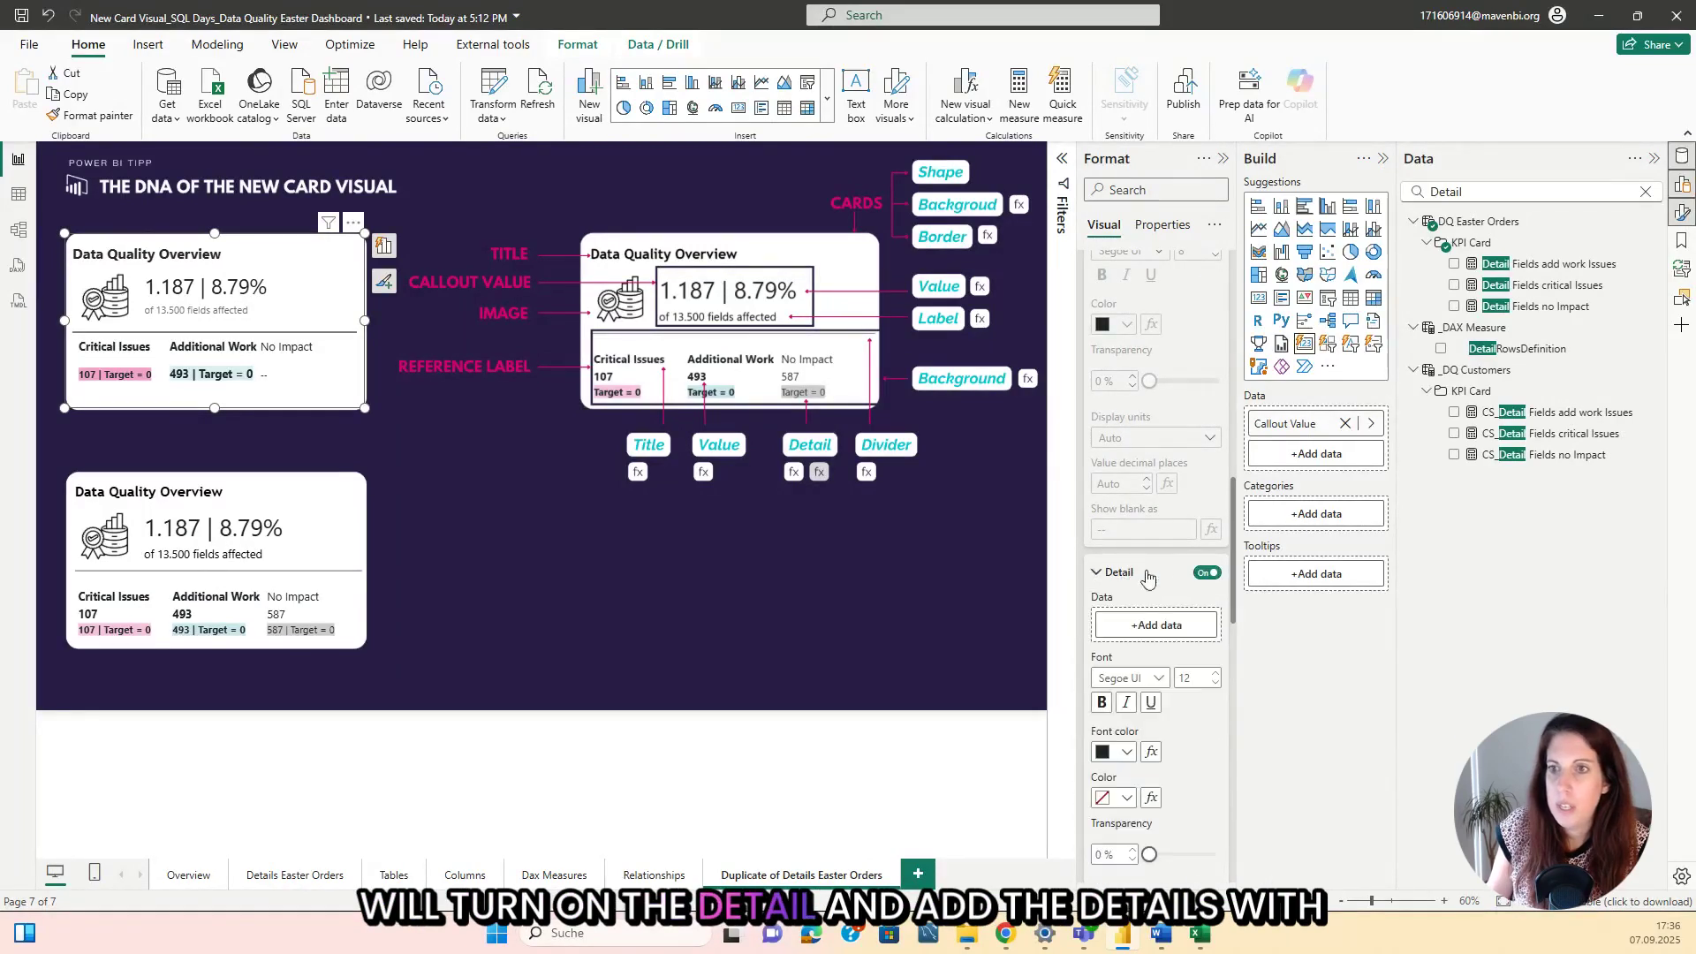
drag(1541, 307, 1175, 624)
click(1194, 678)
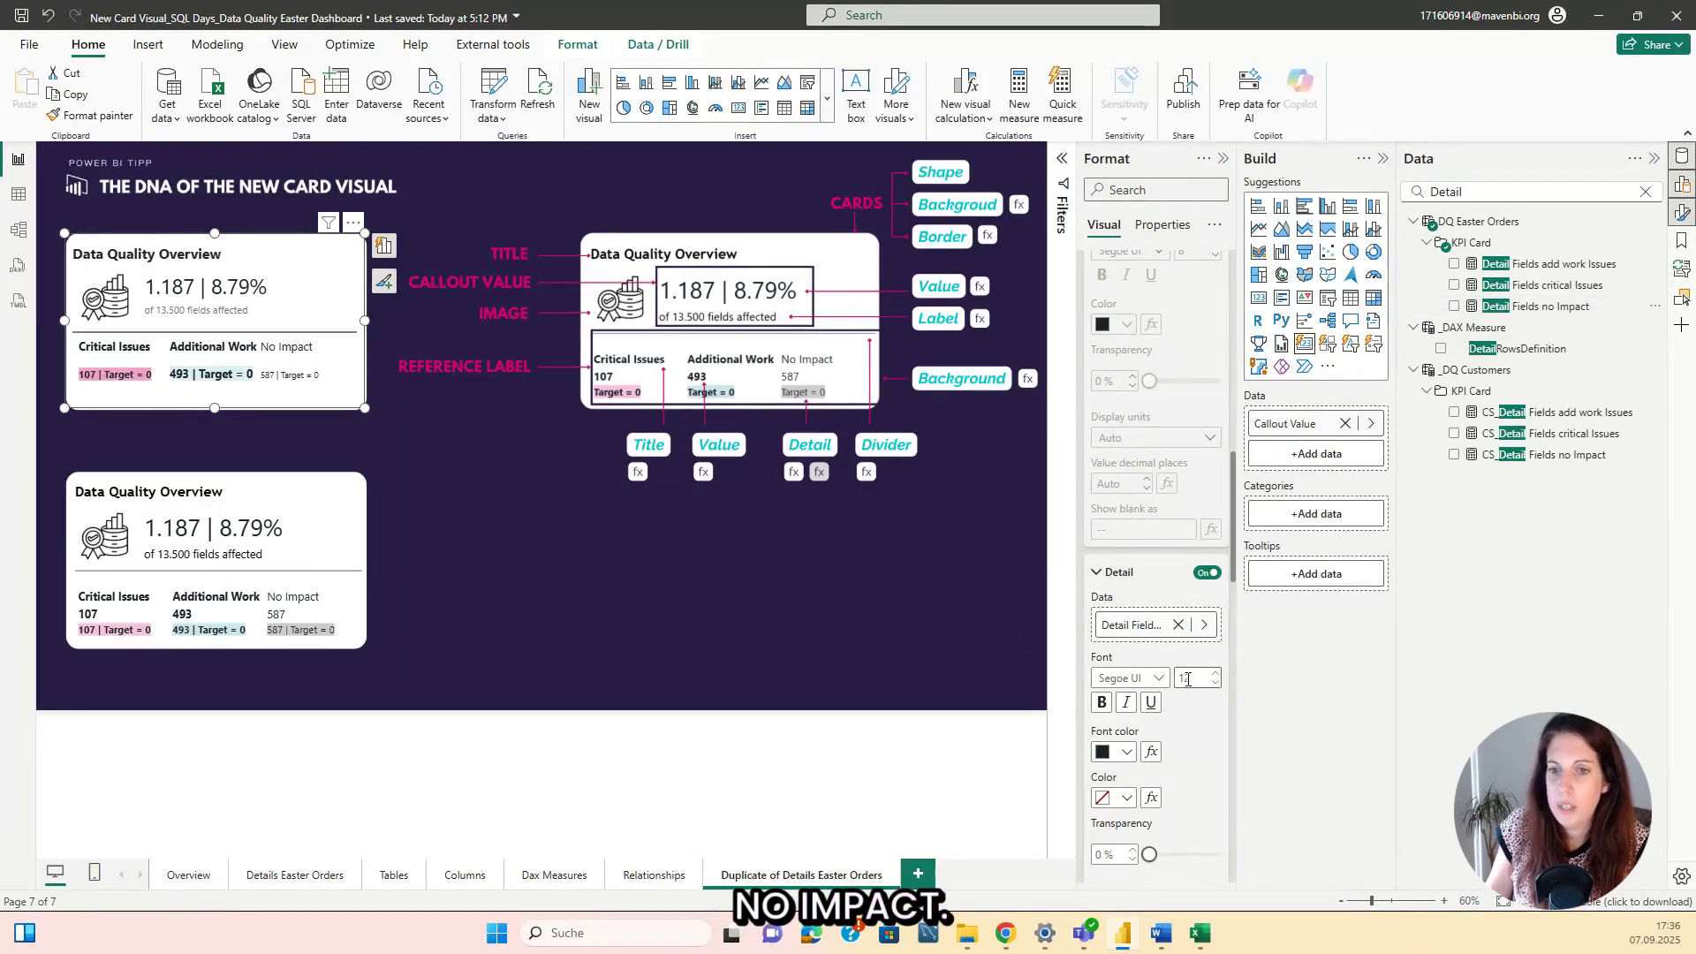
text(16)
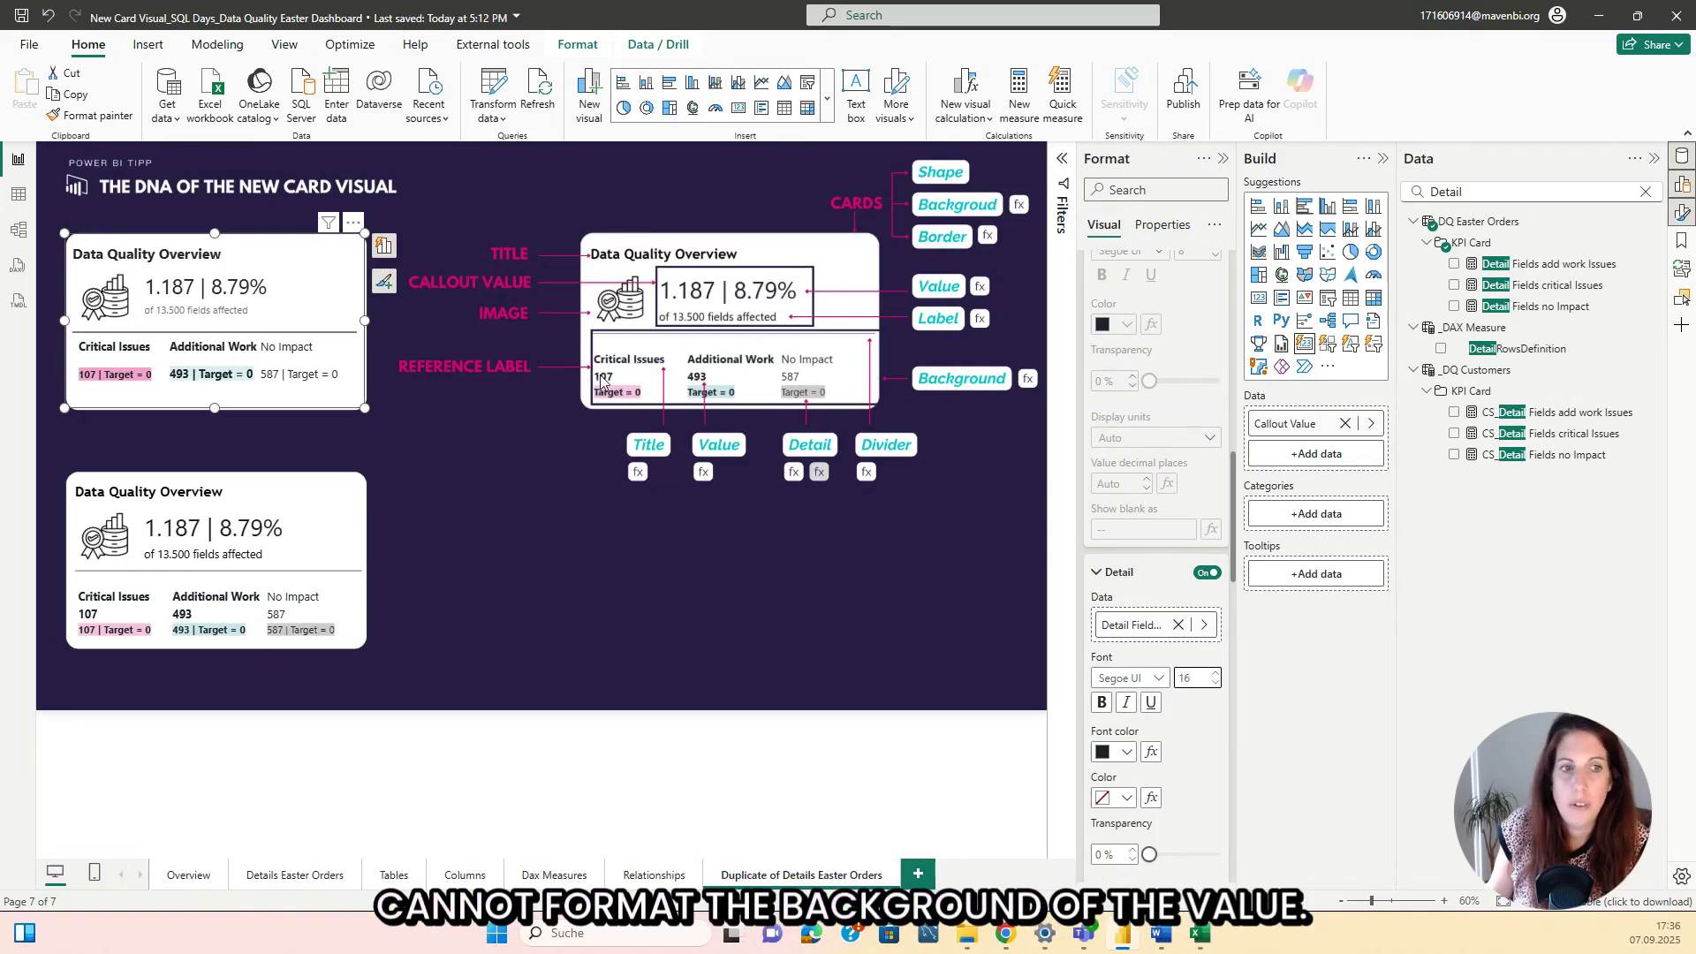
Switch the scope of the reference label settings to all labels and all series.
click(1096, 576)
scroll(1136, 442, up, 5)
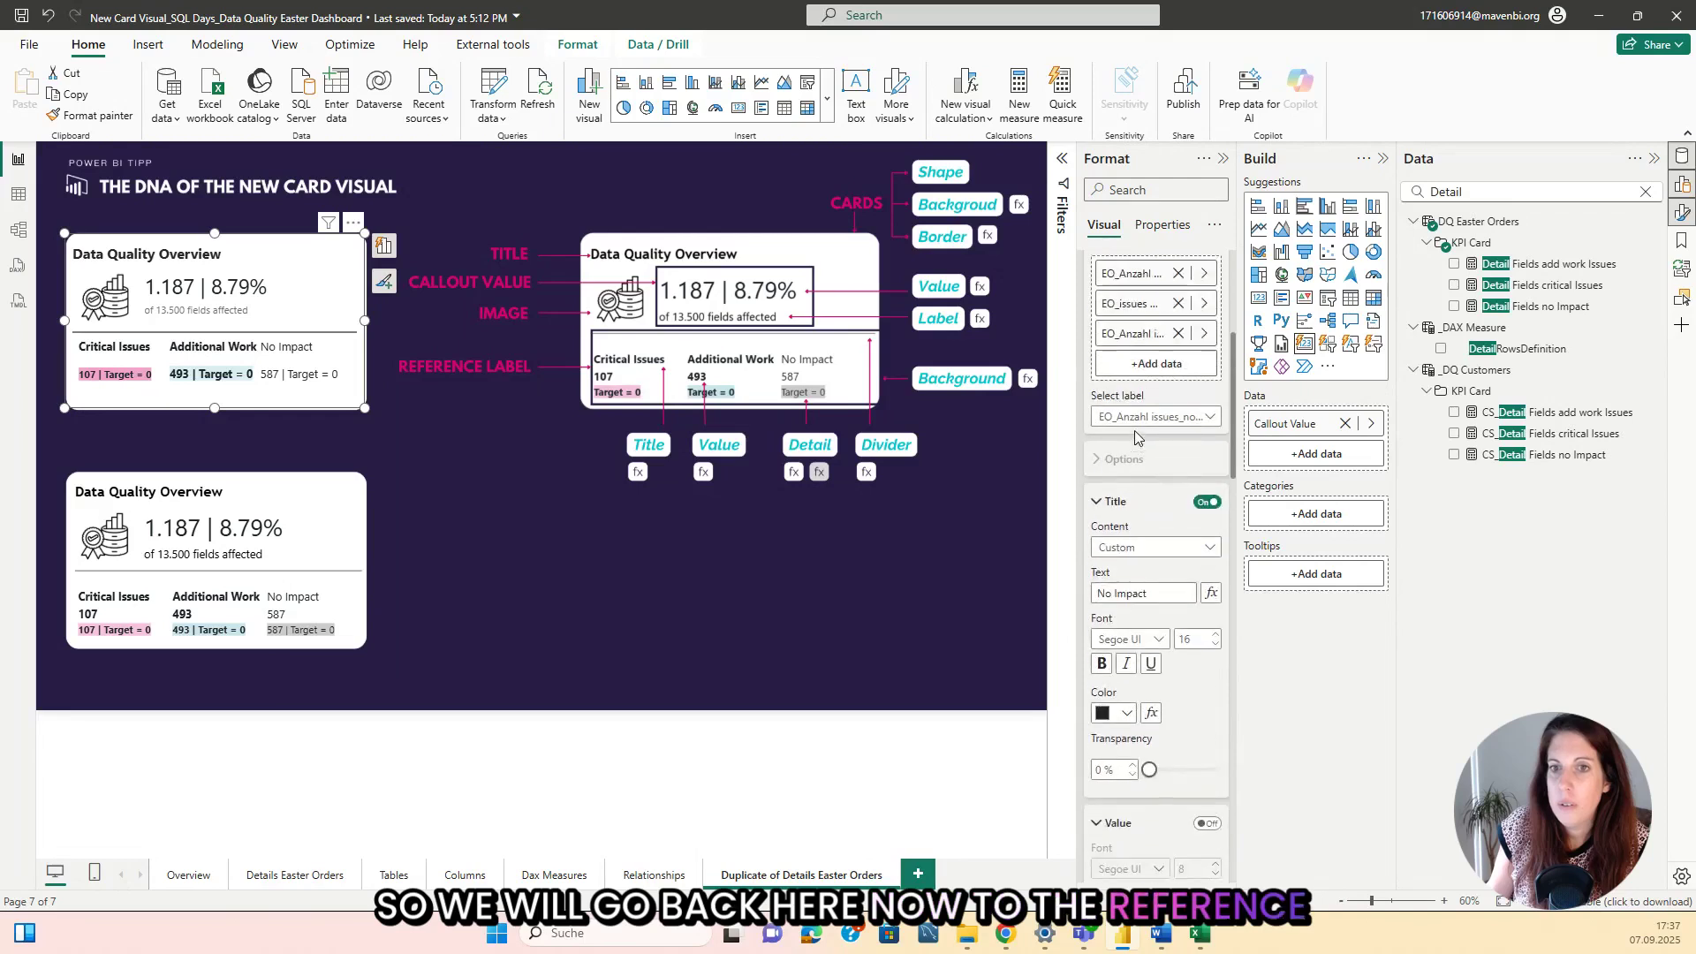
scroll(1138, 459, up, 3)
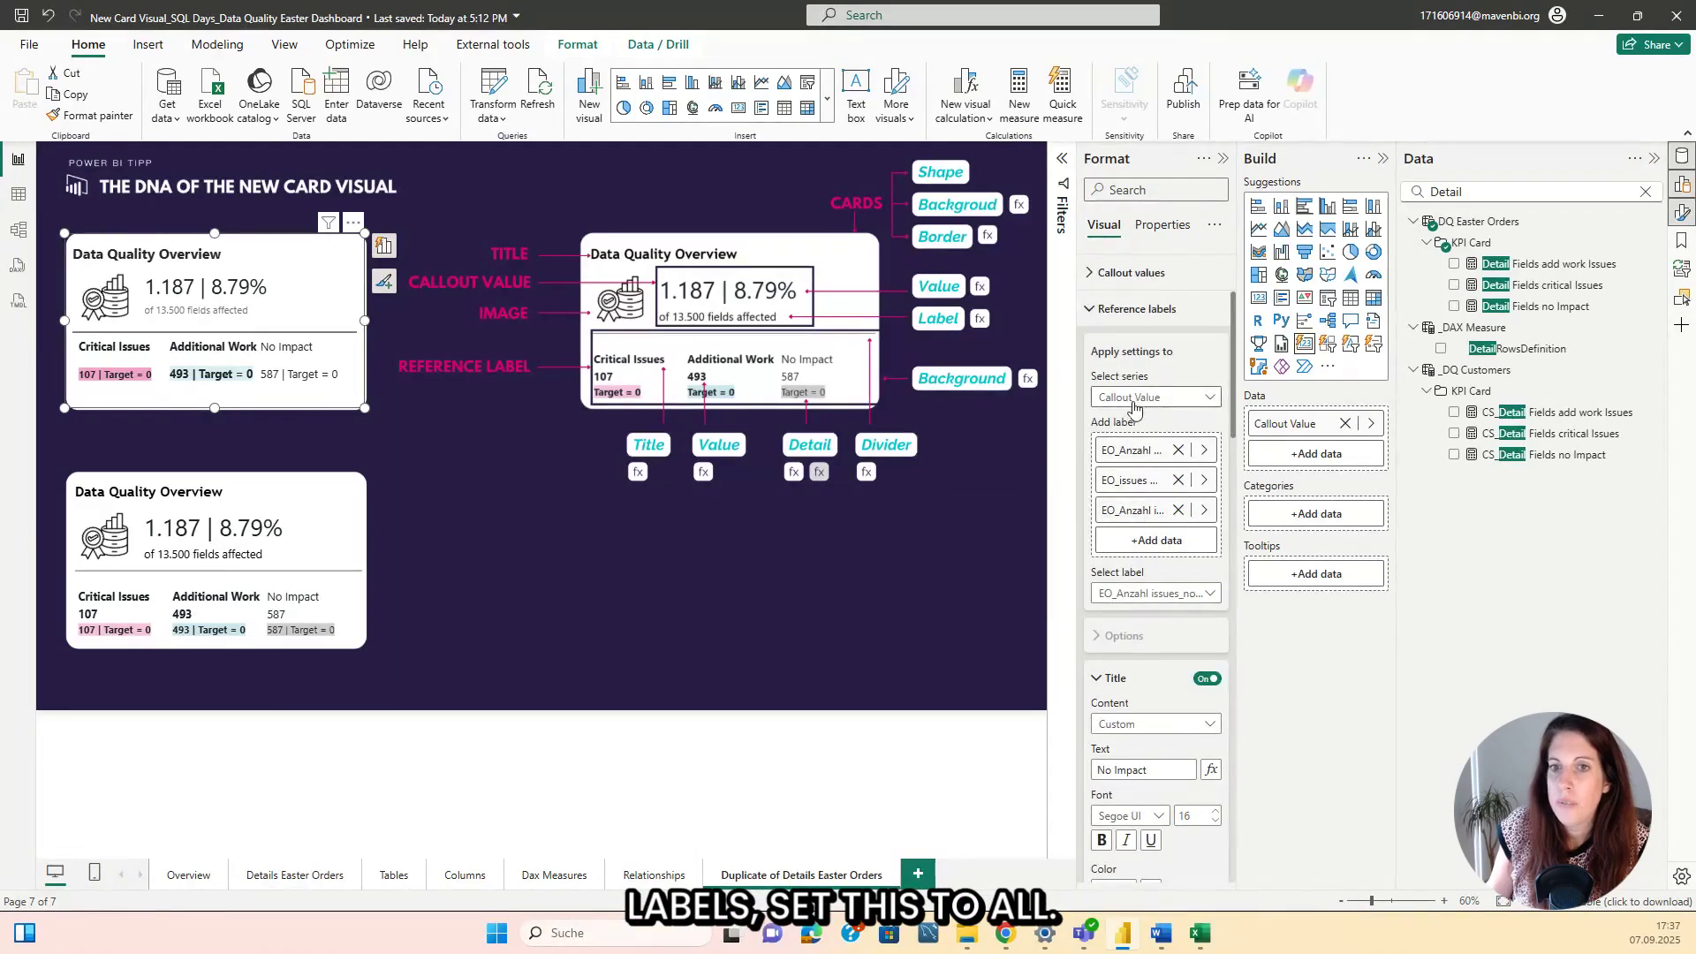
click(1148, 592)
click(1139, 616)
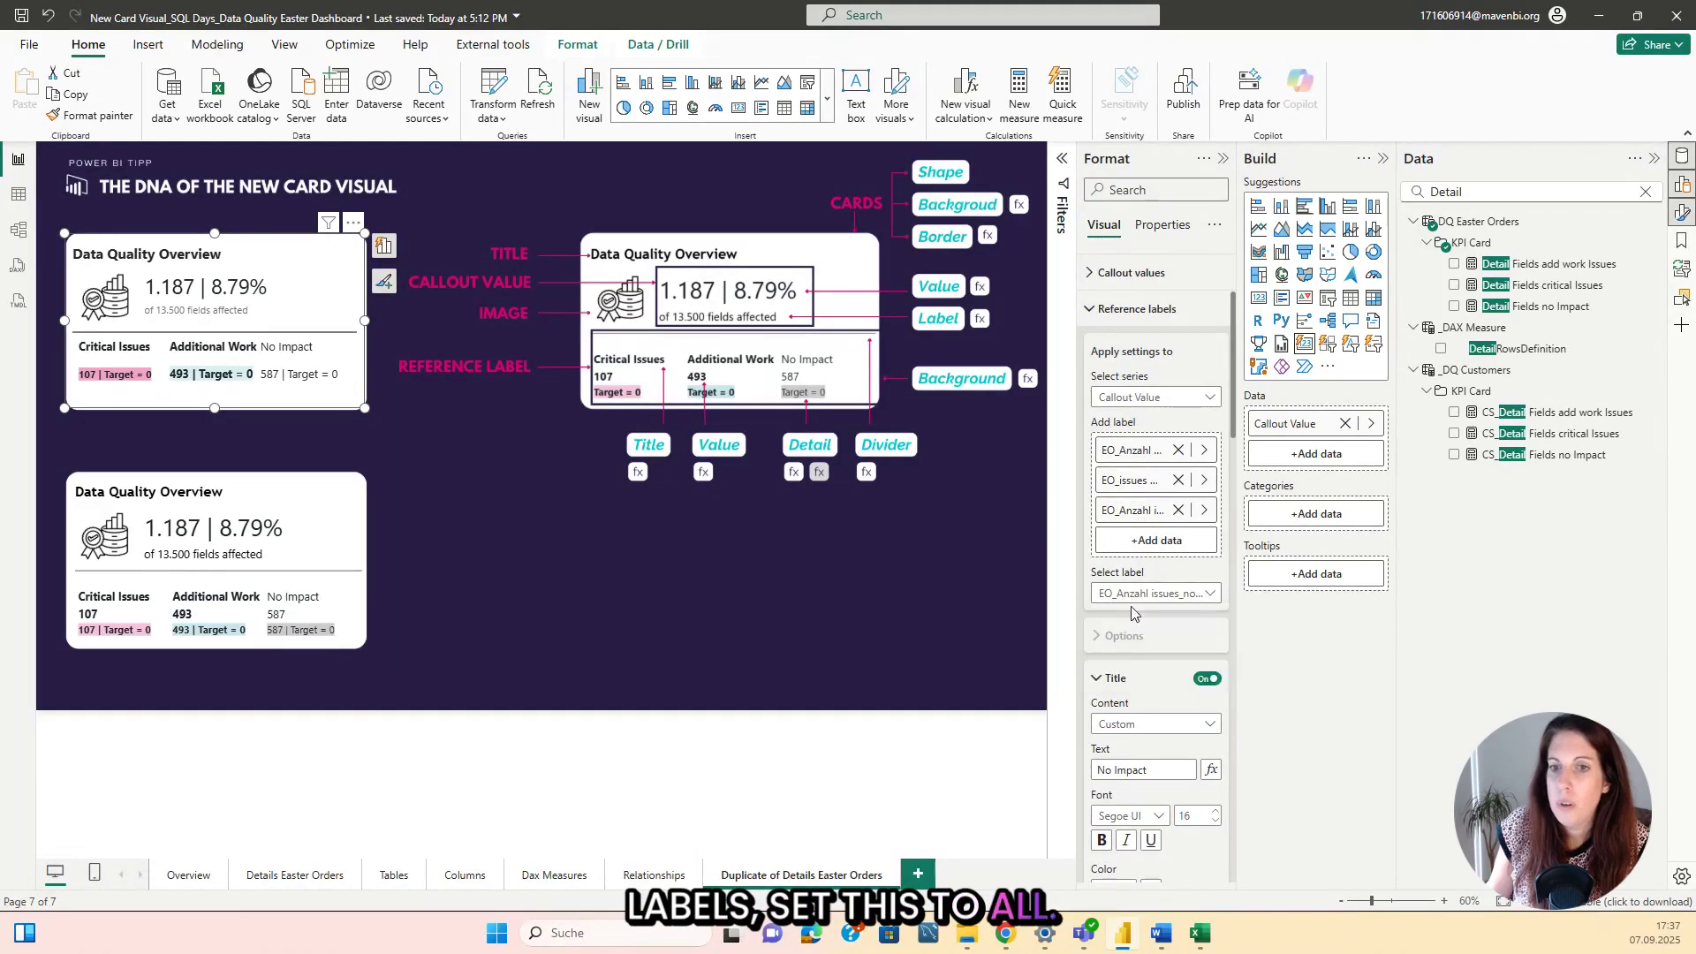
scroll(1151, 546, down, 2)
scroll(1152, 547, down, 4)
scroll(1139, 495, up, 10)
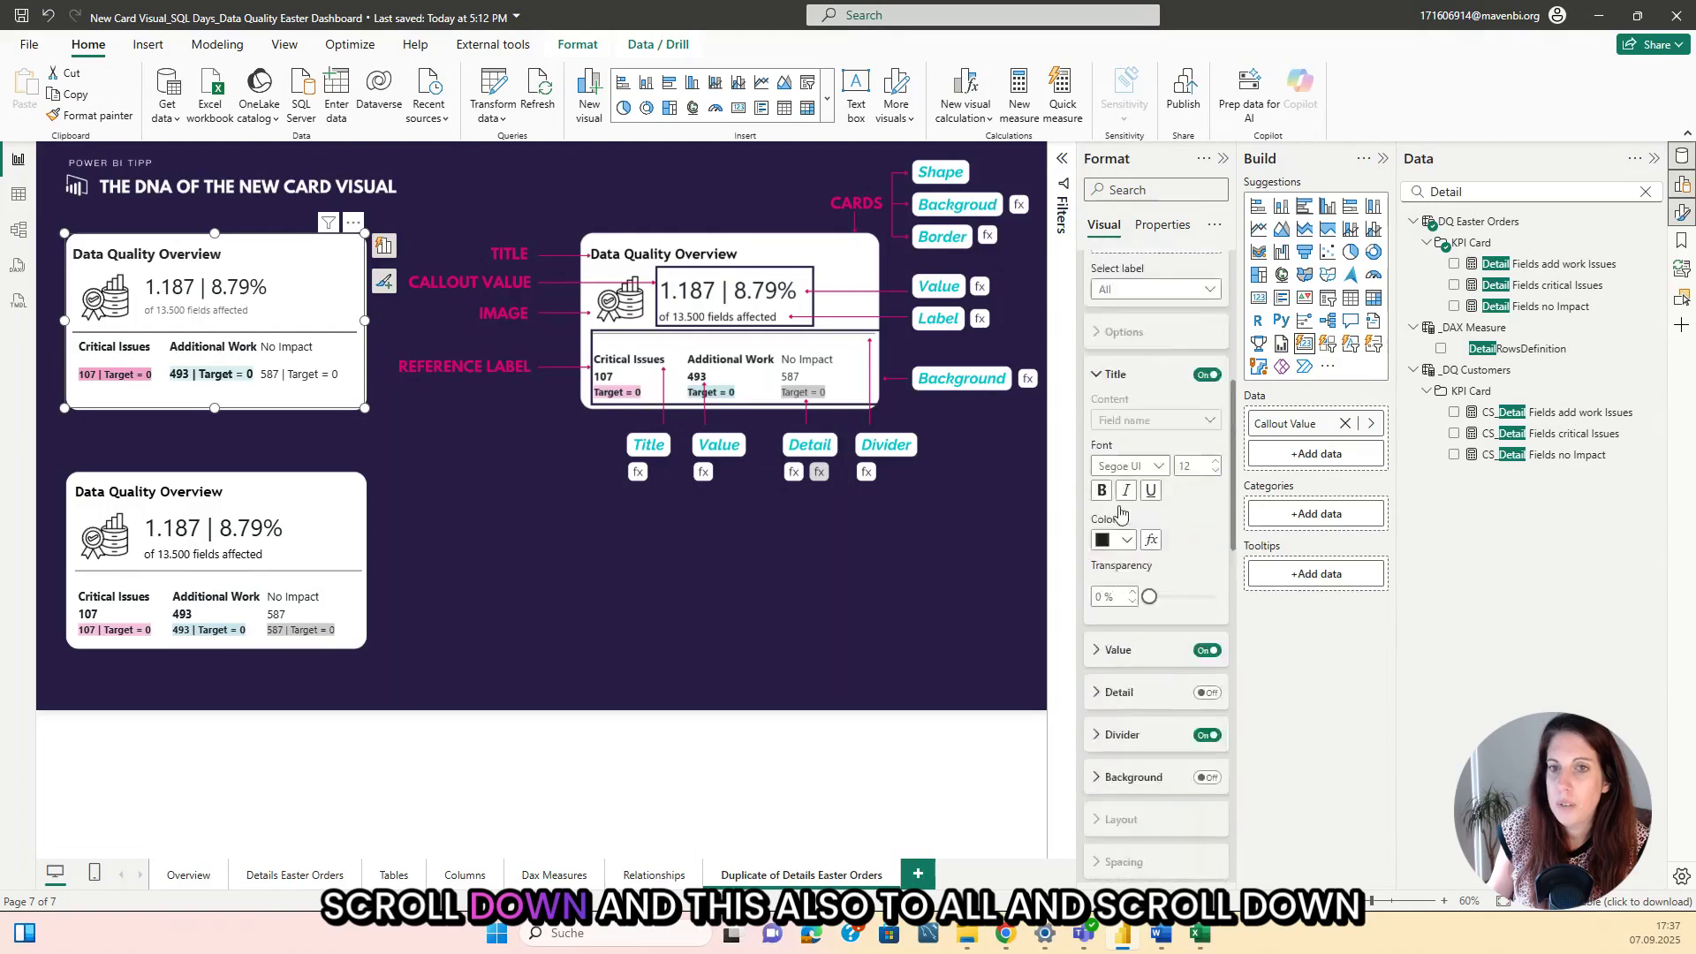
click(1148, 575)
click(1139, 609)
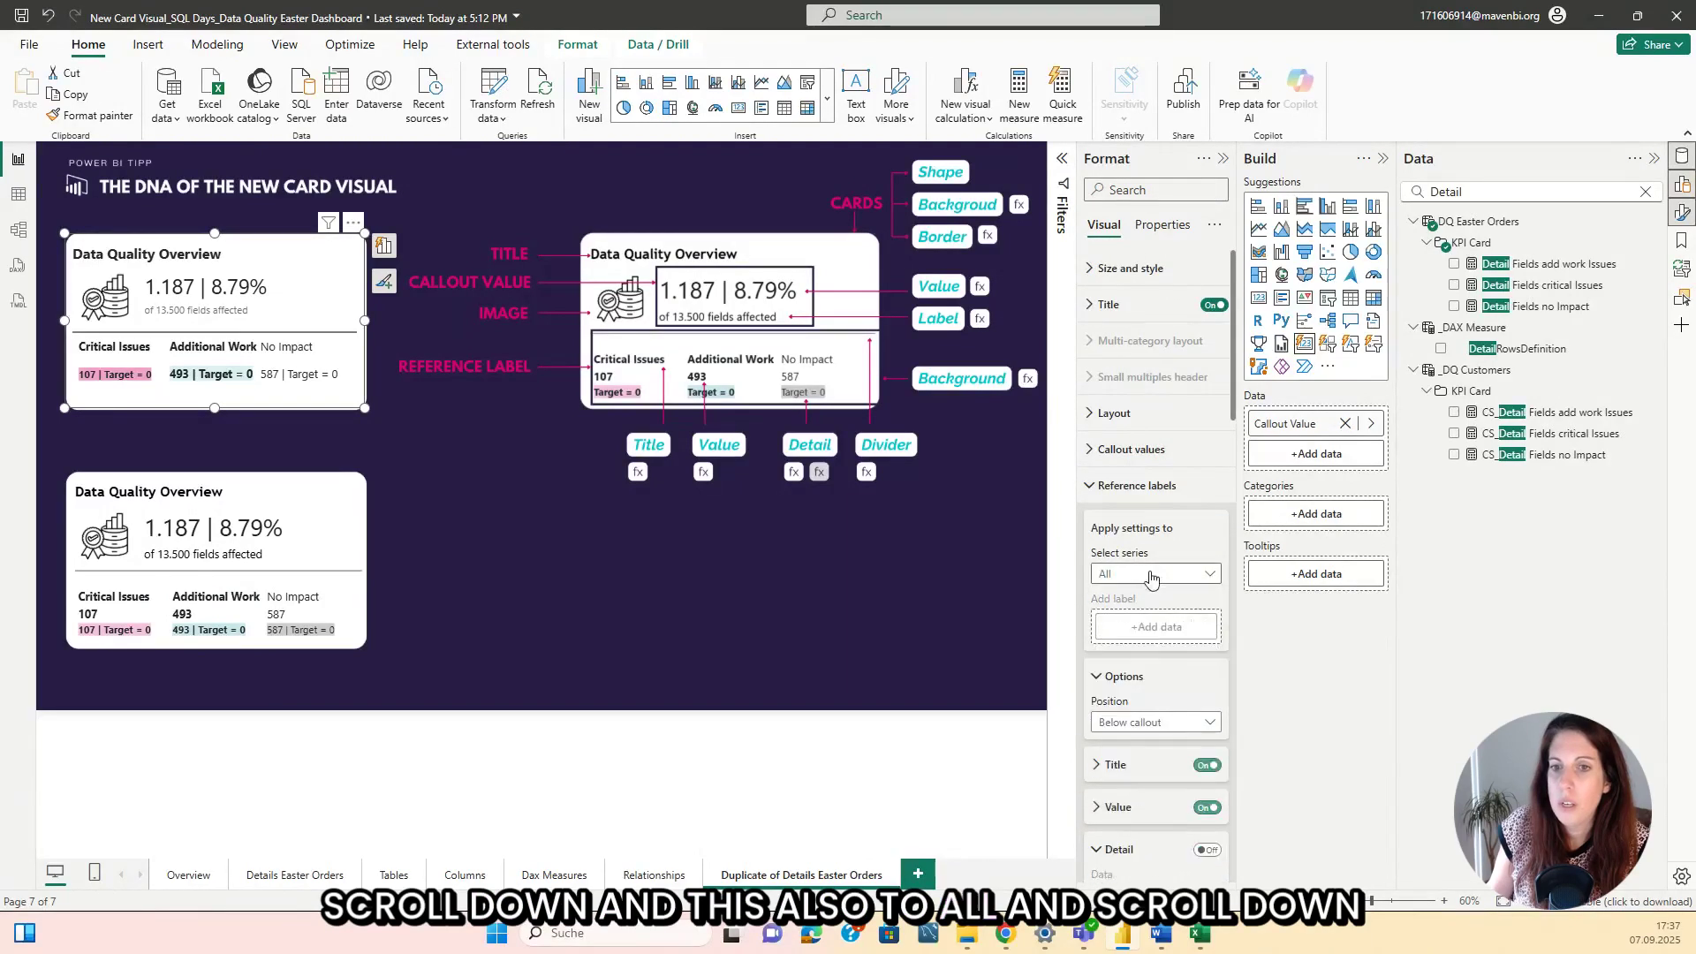
Align the reference labels left horizontally and middle vertically in their layout settings.
scroll(1149, 565, down, 5)
scroll(1140, 546, down, 10)
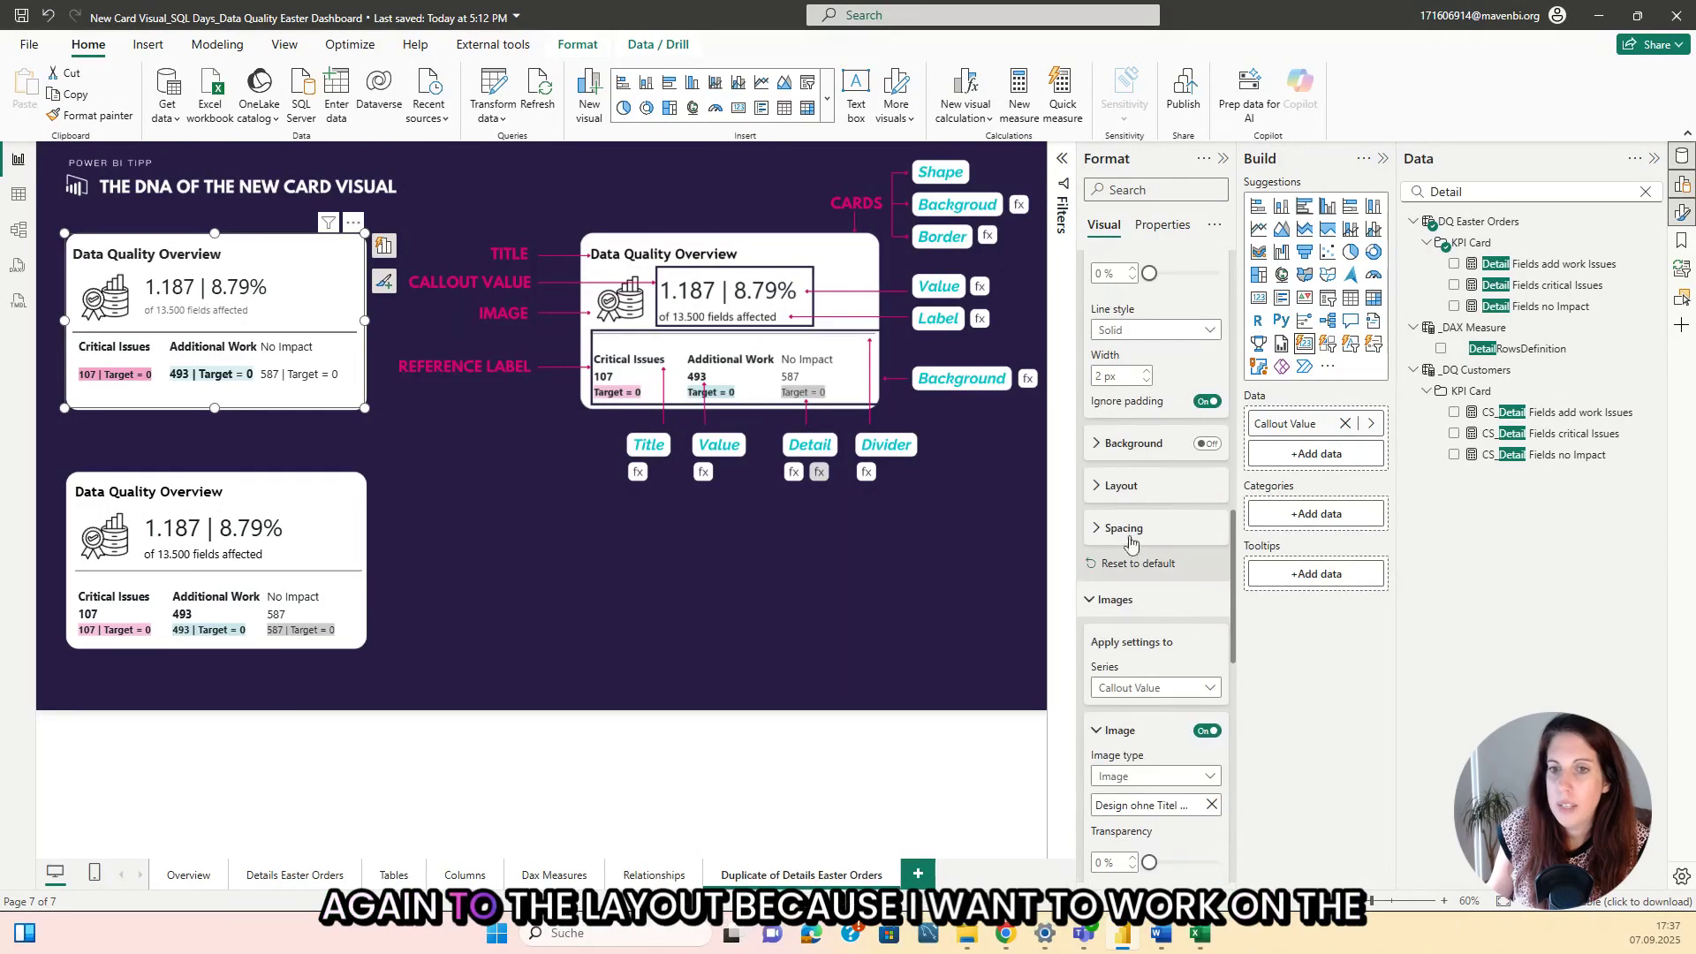
click(1130, 493)
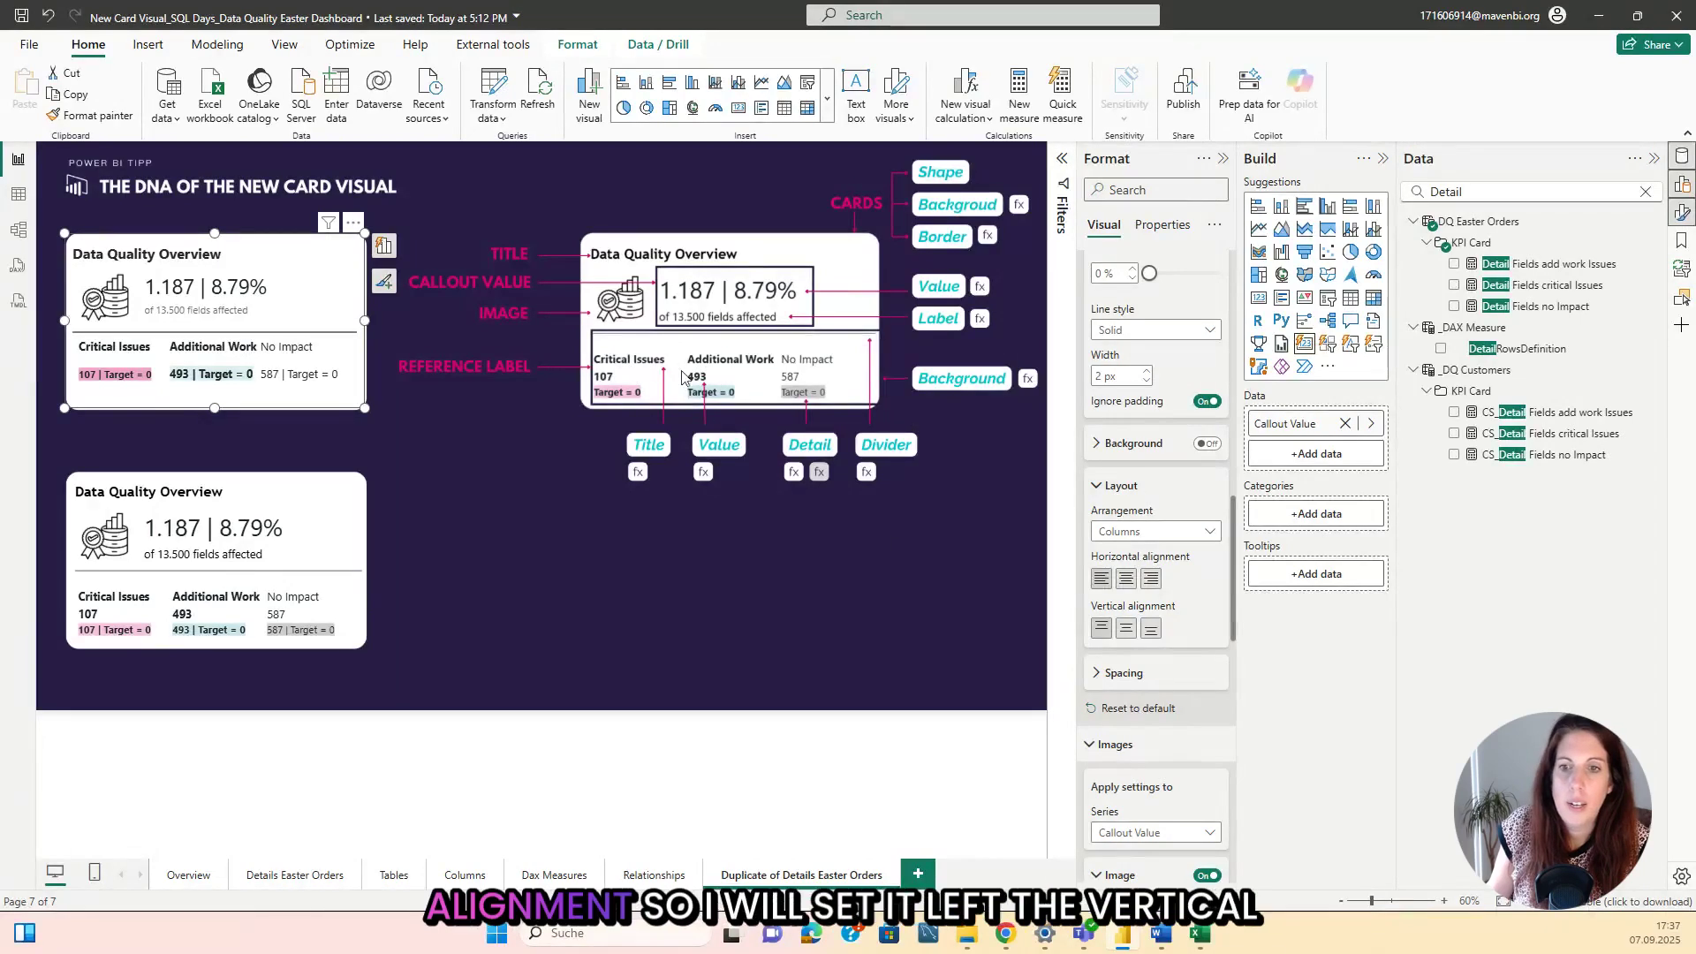
click(1128, 585)
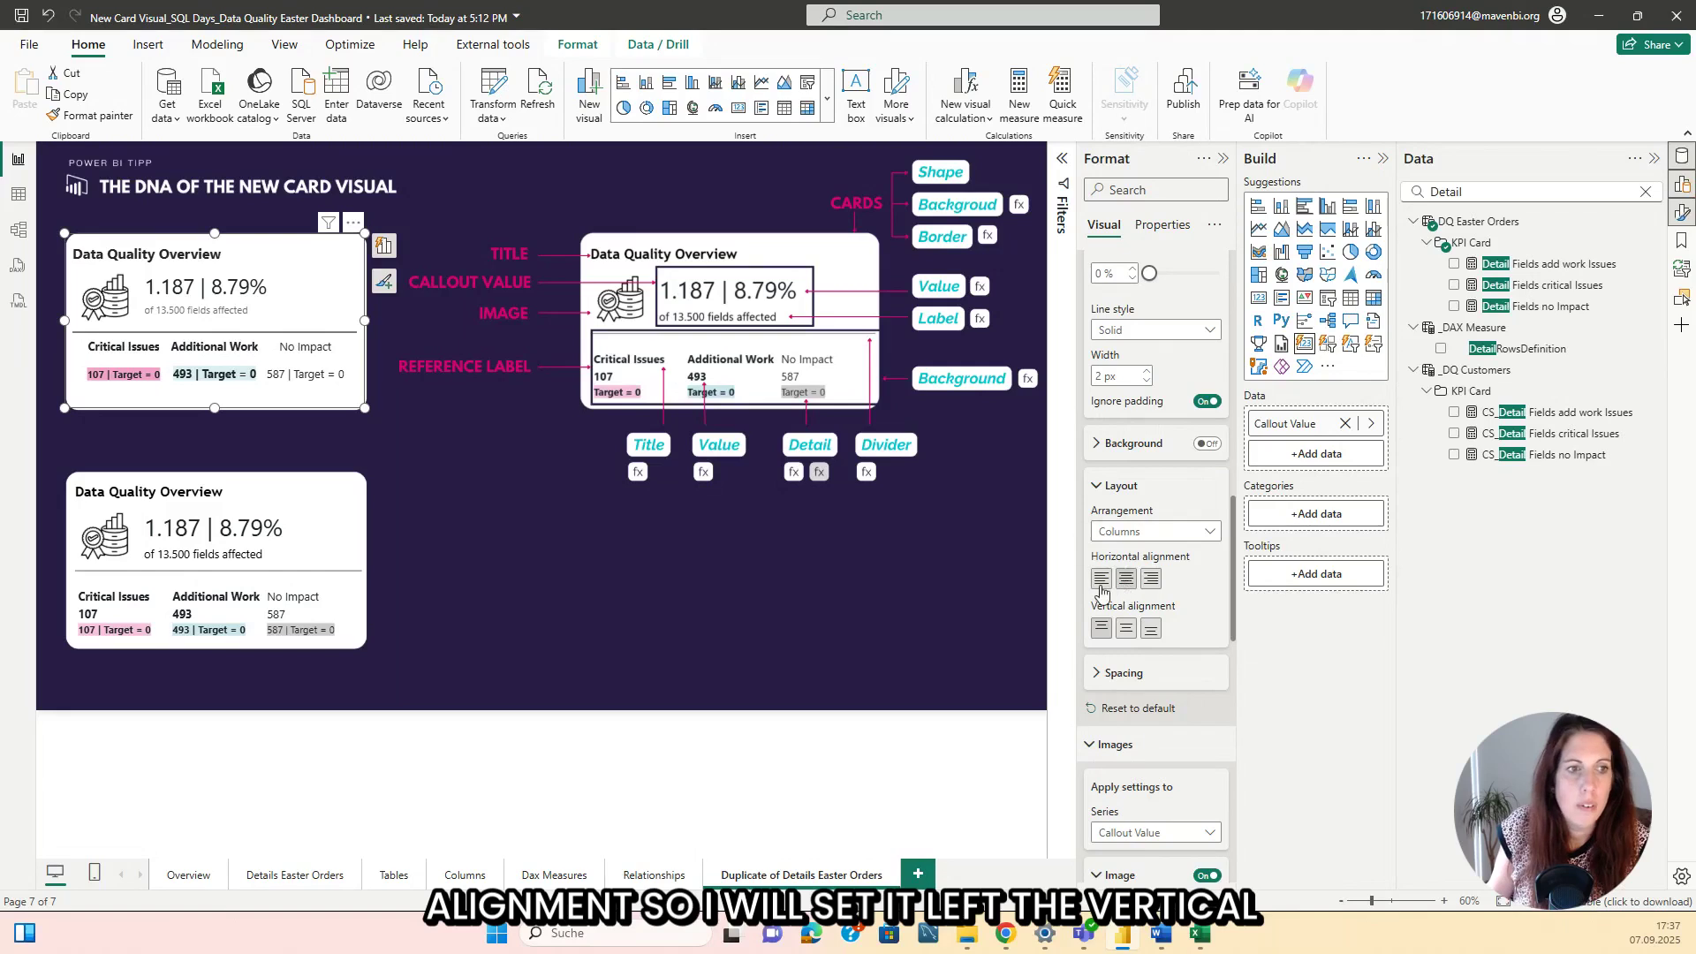
click(1101, 585)
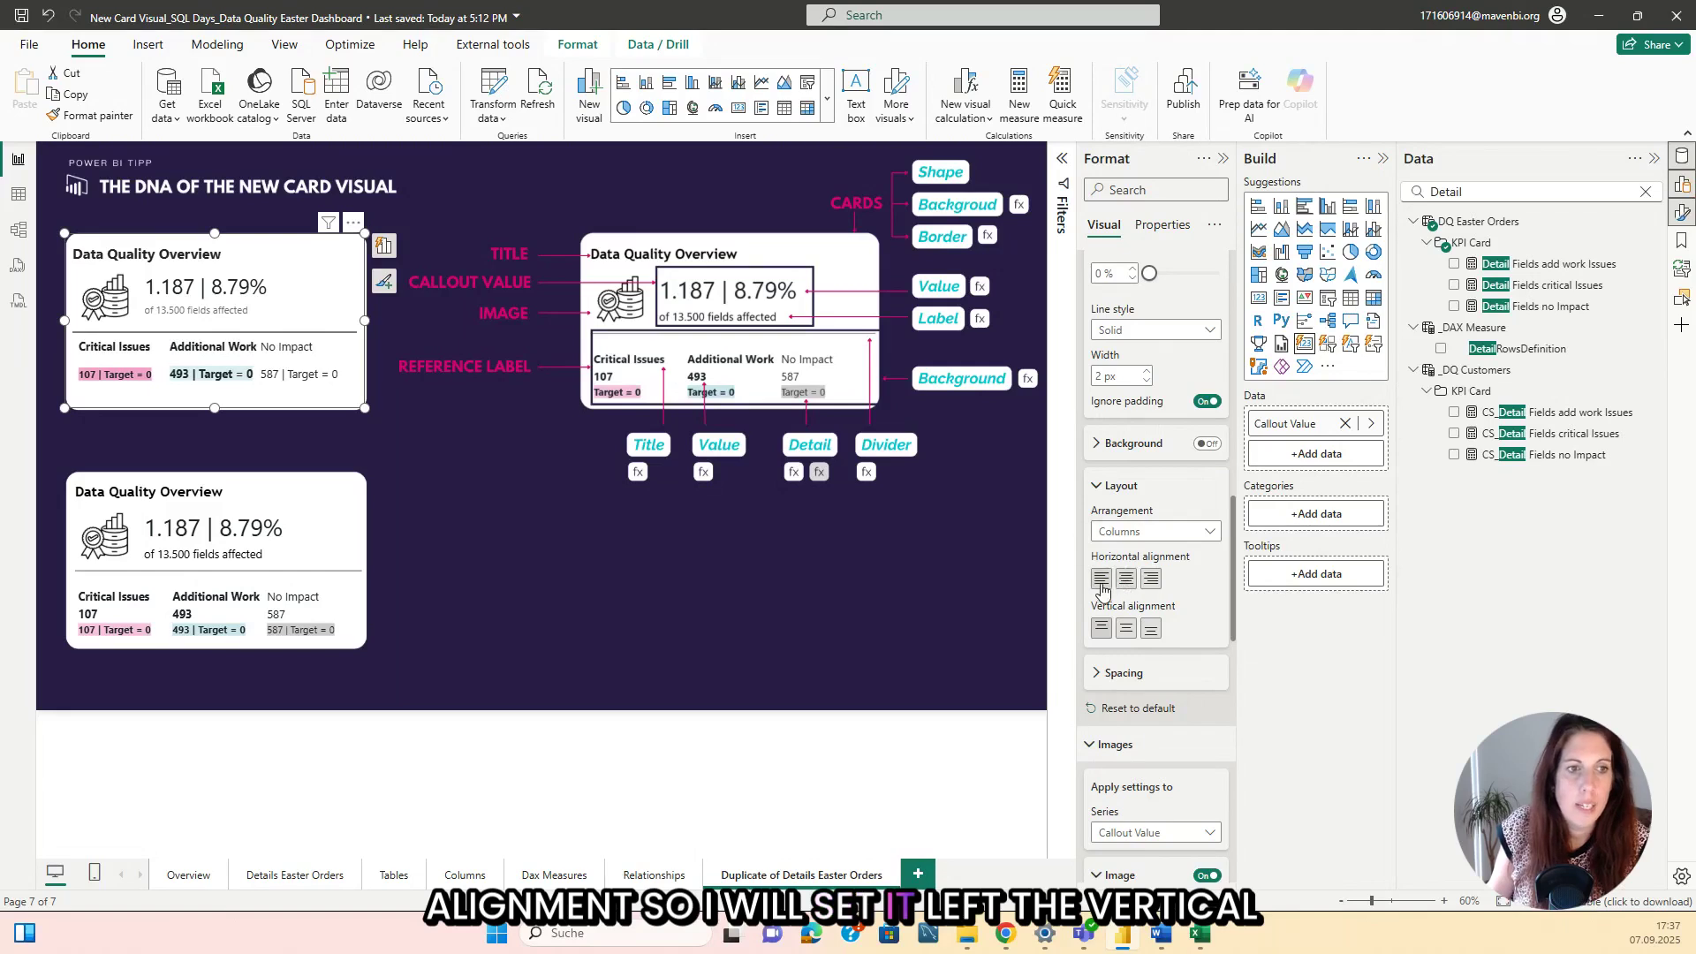
click(1128, 633)
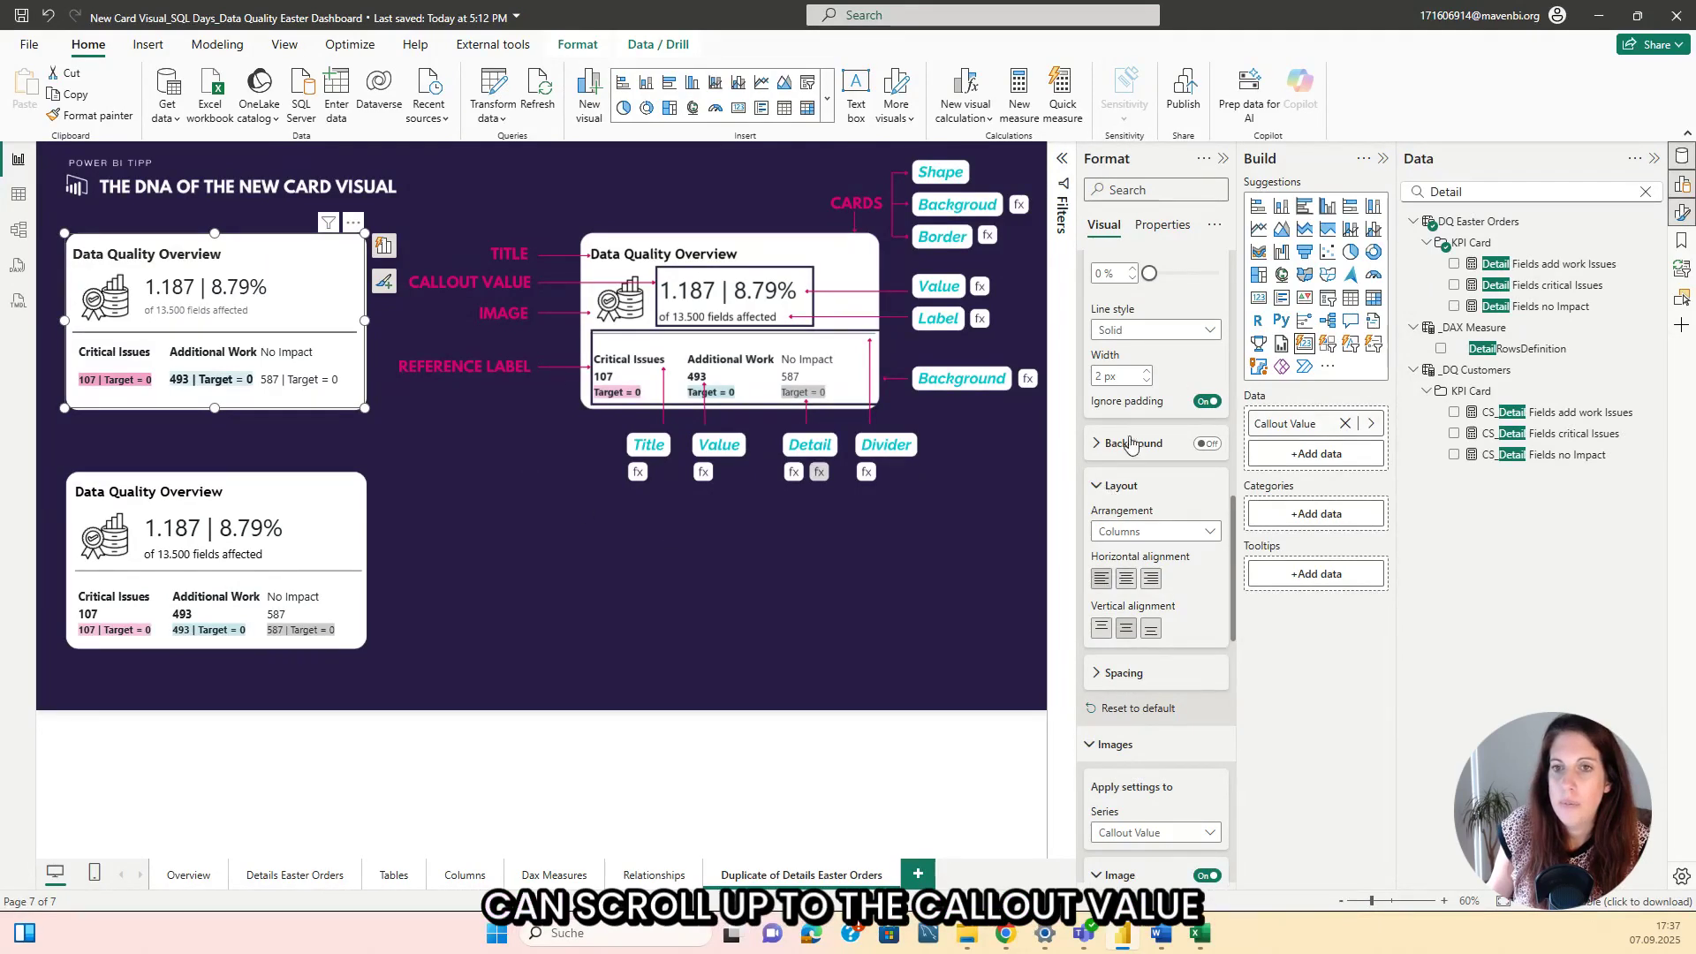
Enlarge the callout size in the callout values layout for all series to 61 %.
scroll(1140, 446, up, 10)
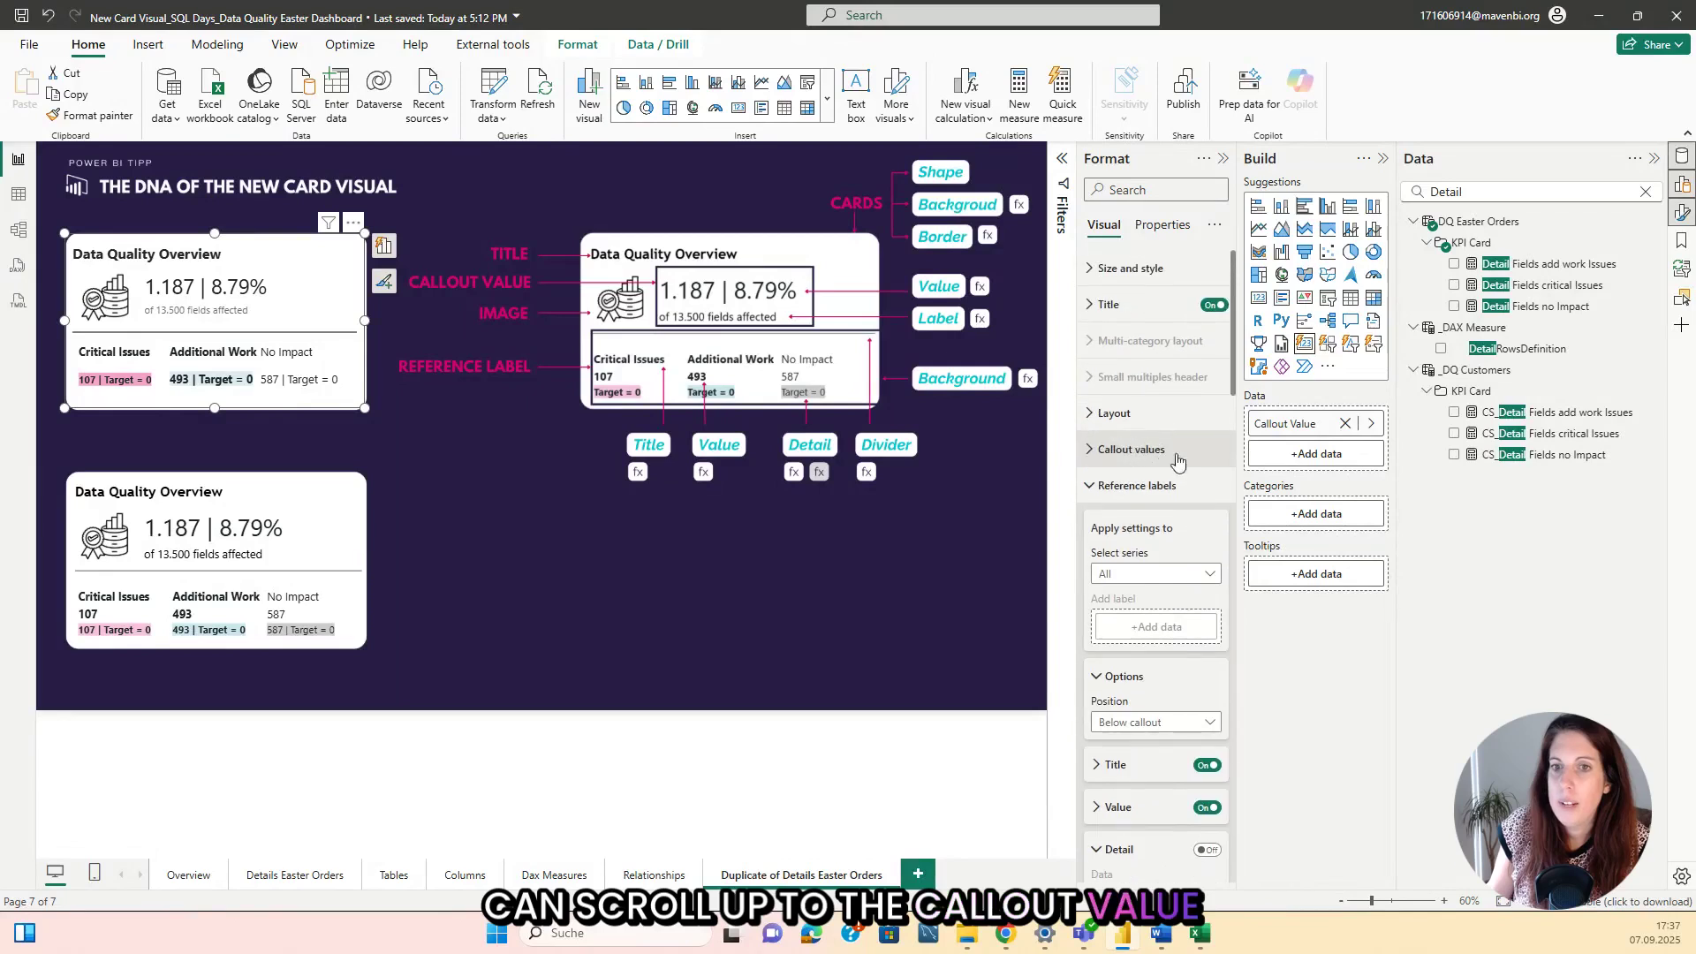
click(1135, 452)
click(1131, 361)
click(1121, 386)
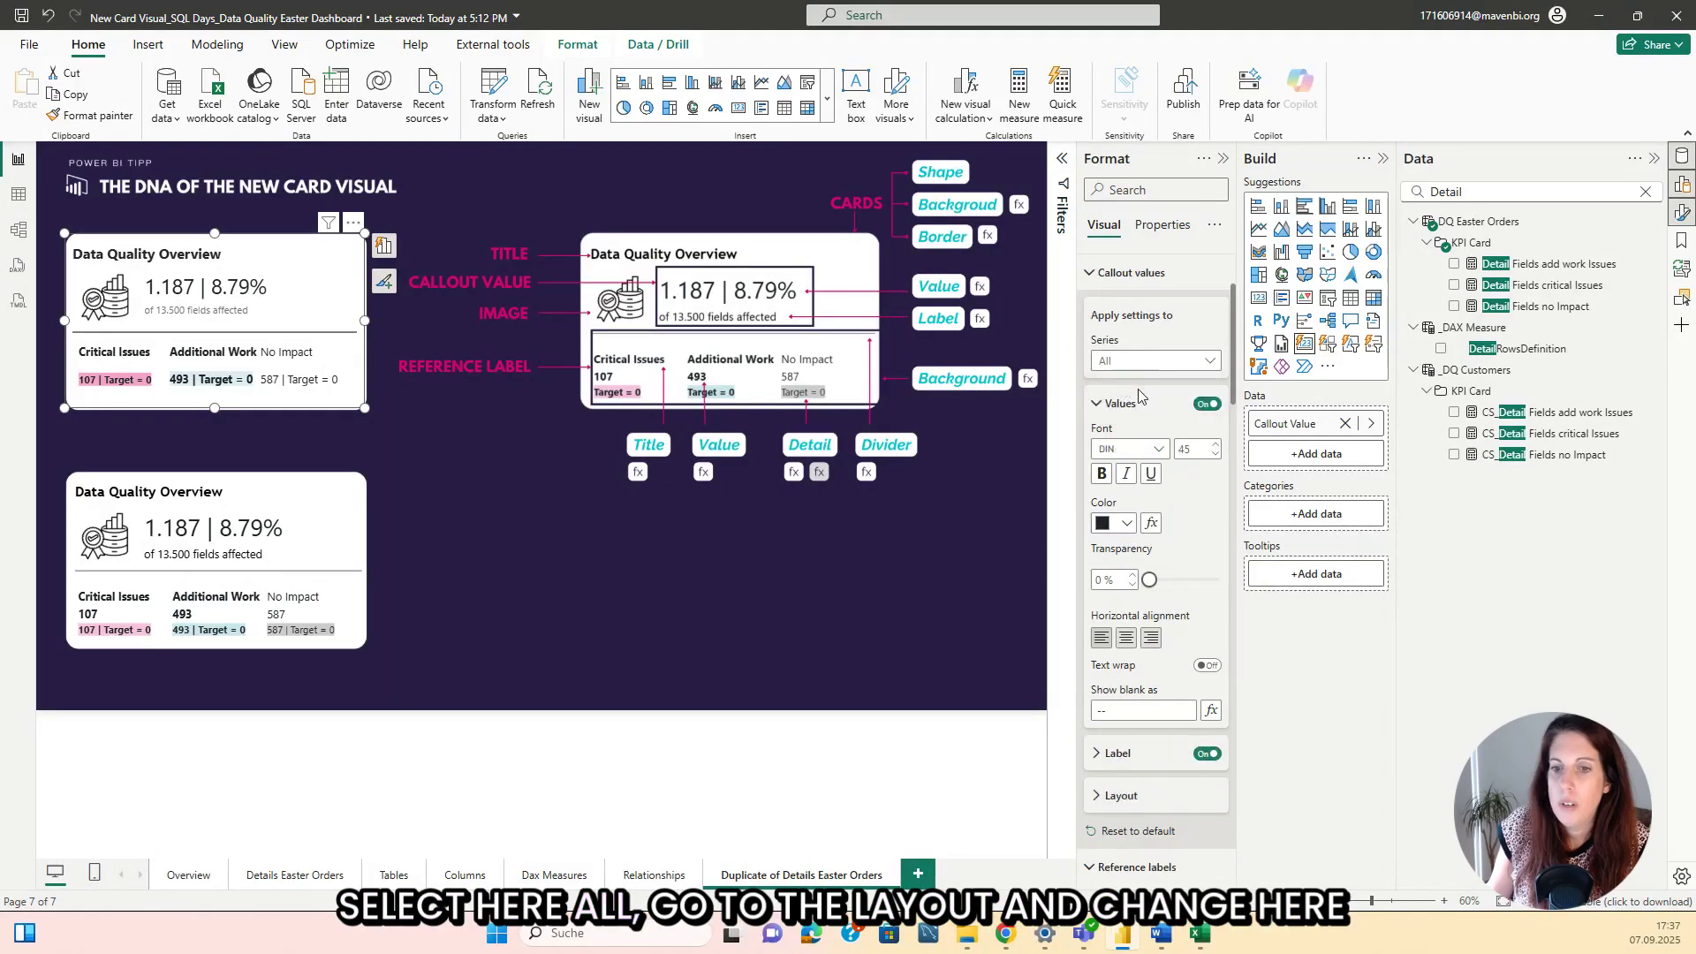
scroll(1124, 416, down, 4)
click(1125, 445)
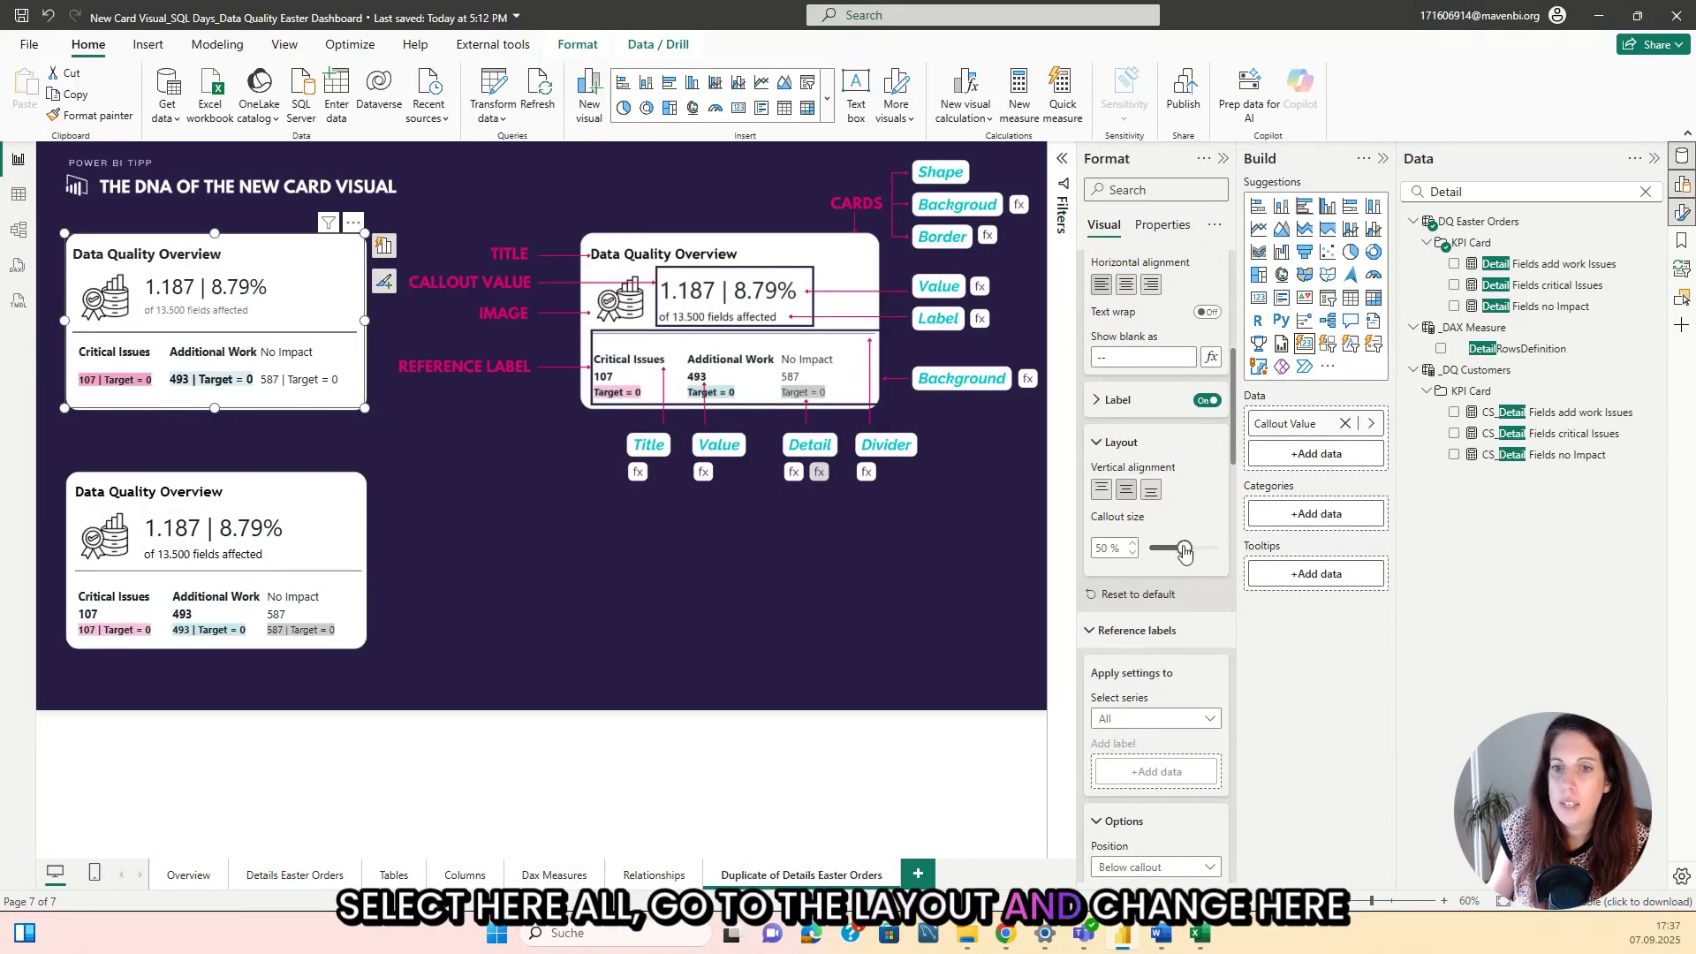
drag(1184, 549, 1187, 552)
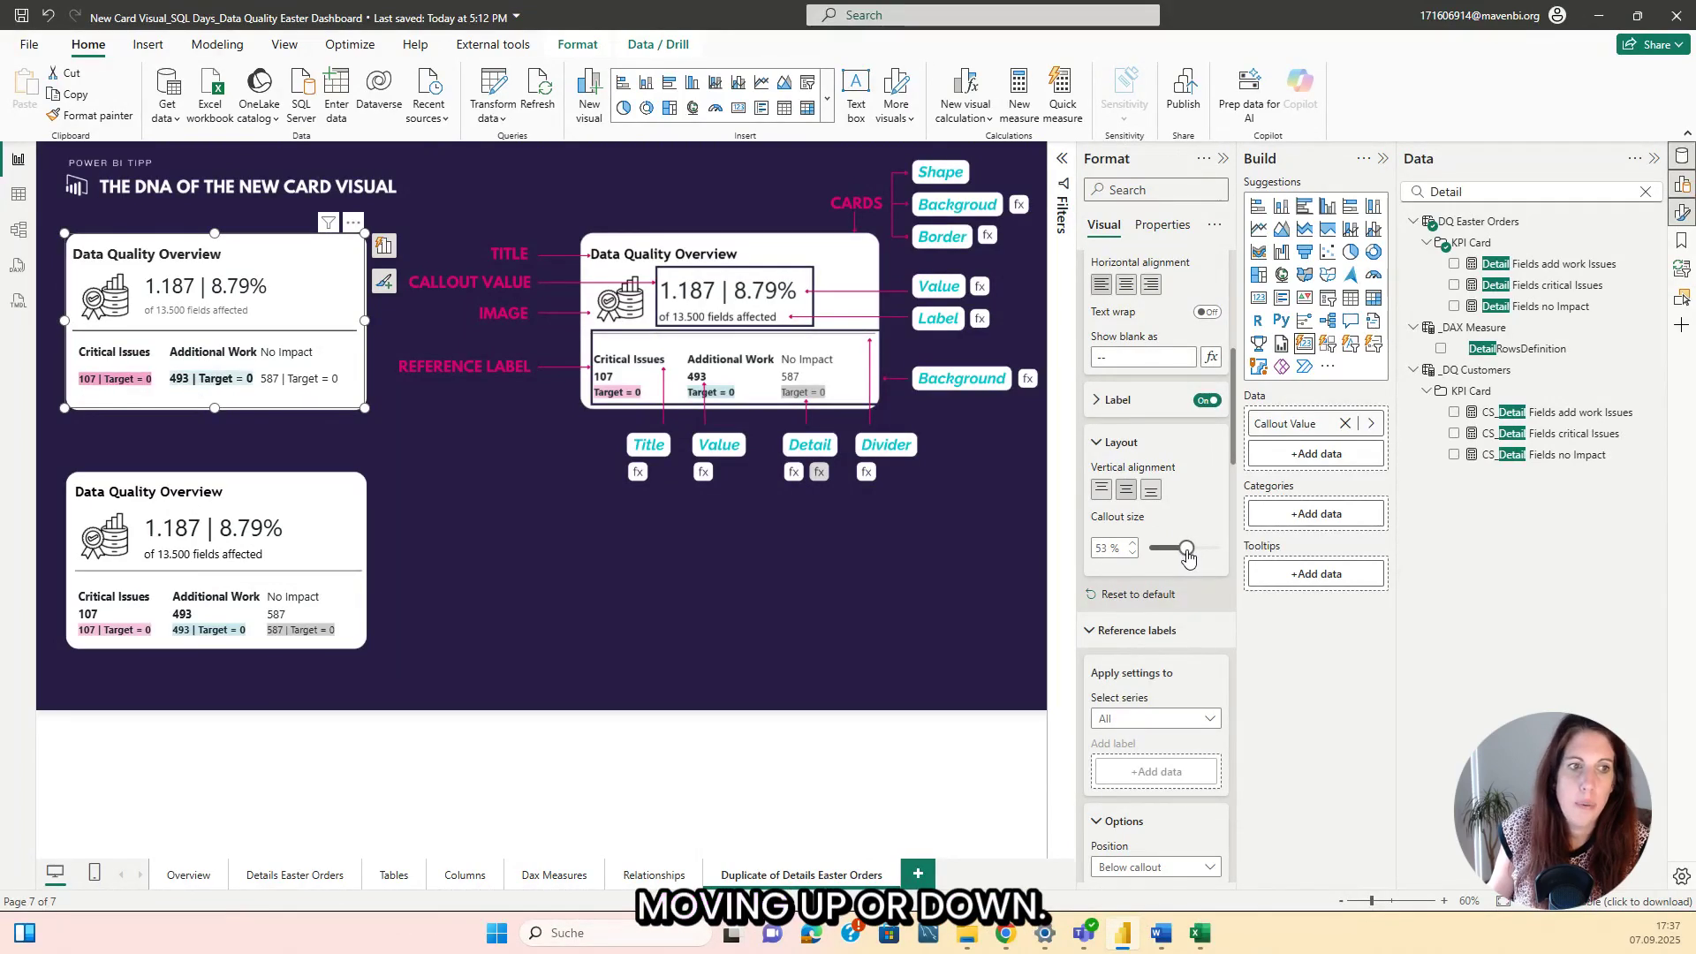
drag(1189, 555, 1195, 553)
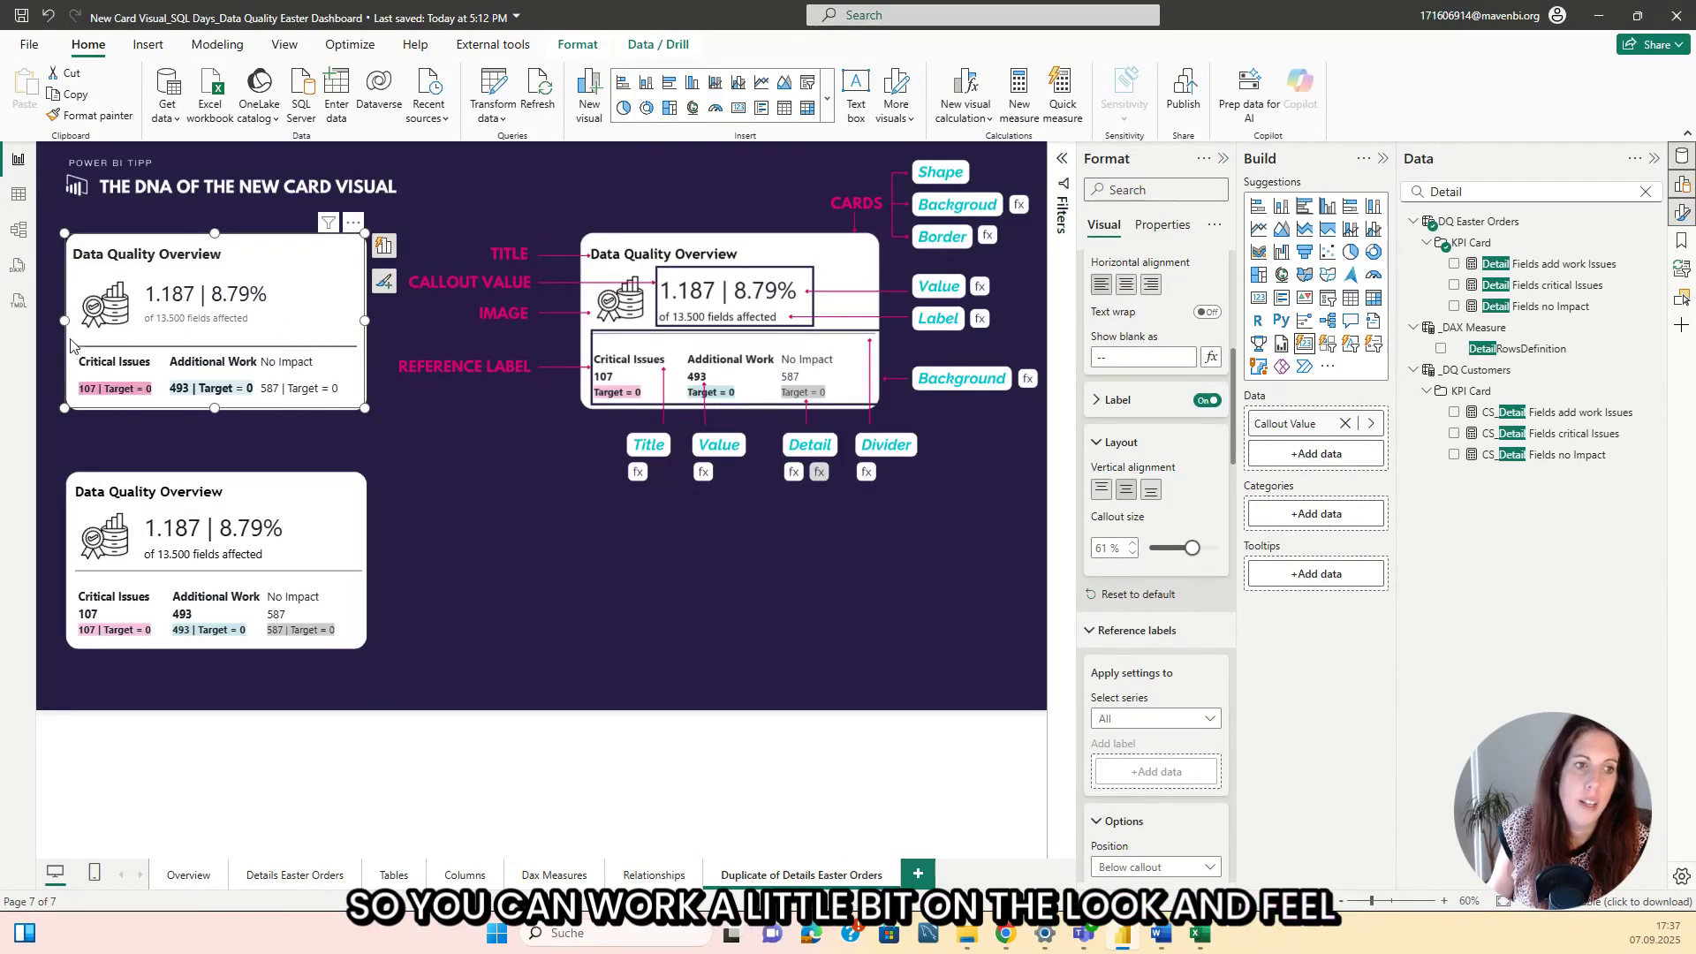
Try the Wide padding size for all cards and return it to Normal.
scroll(1177, 567, down, 5)
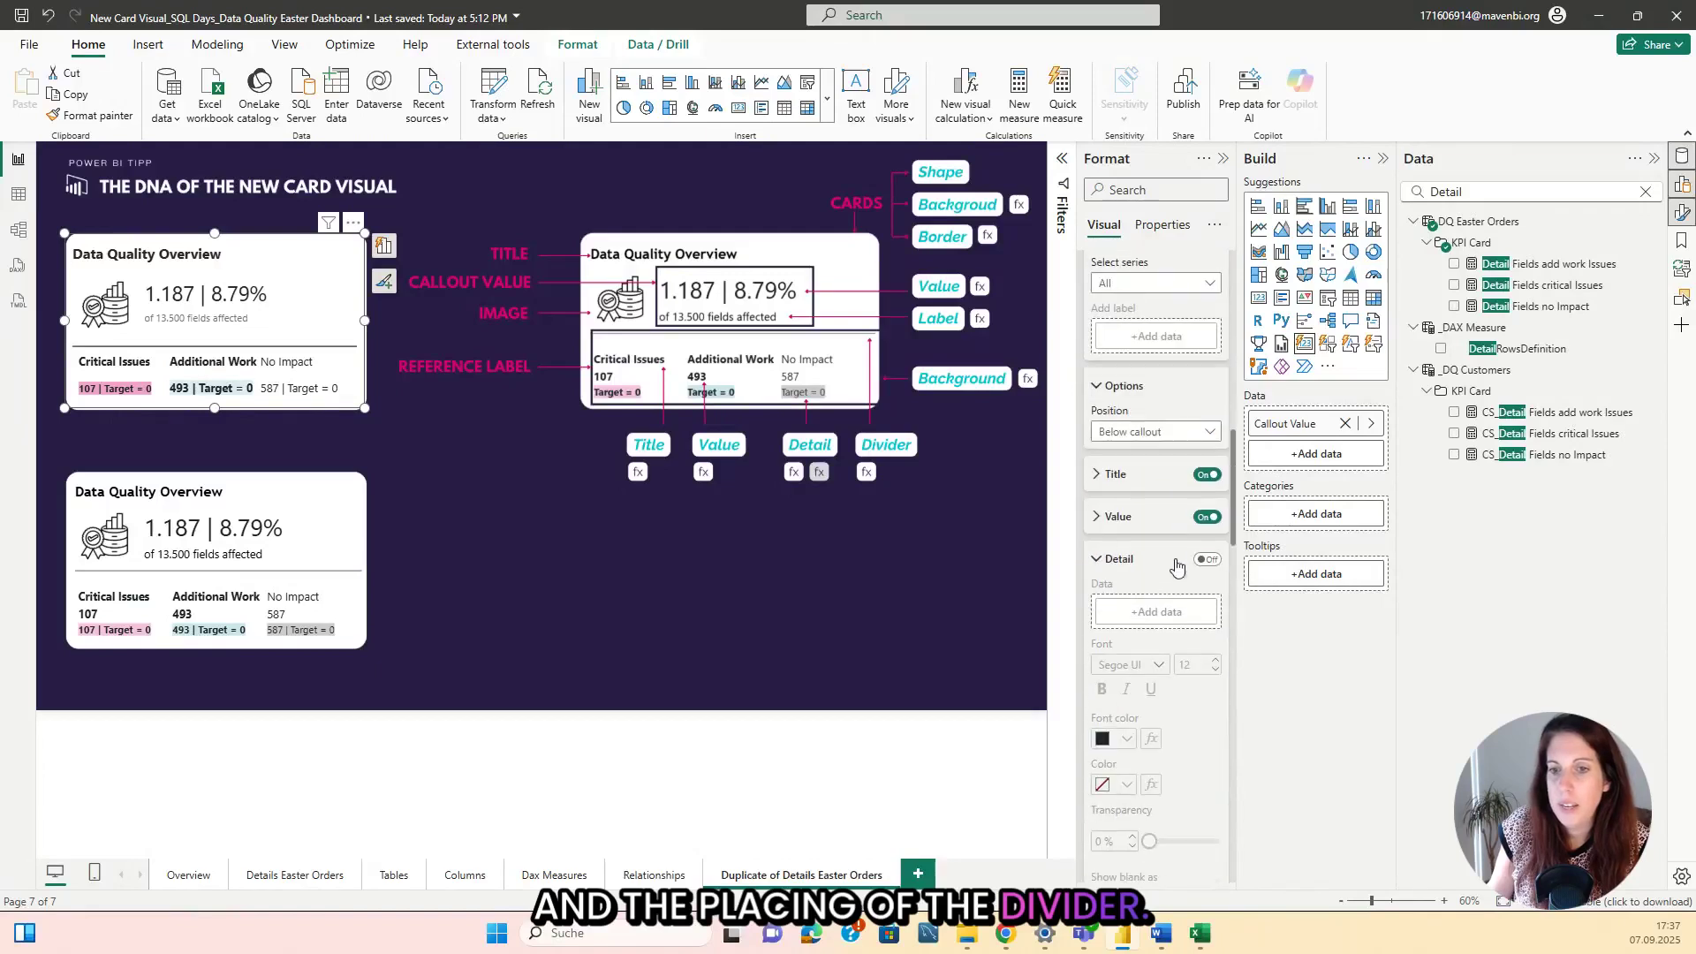
scroll(1177, 567, down, 10)
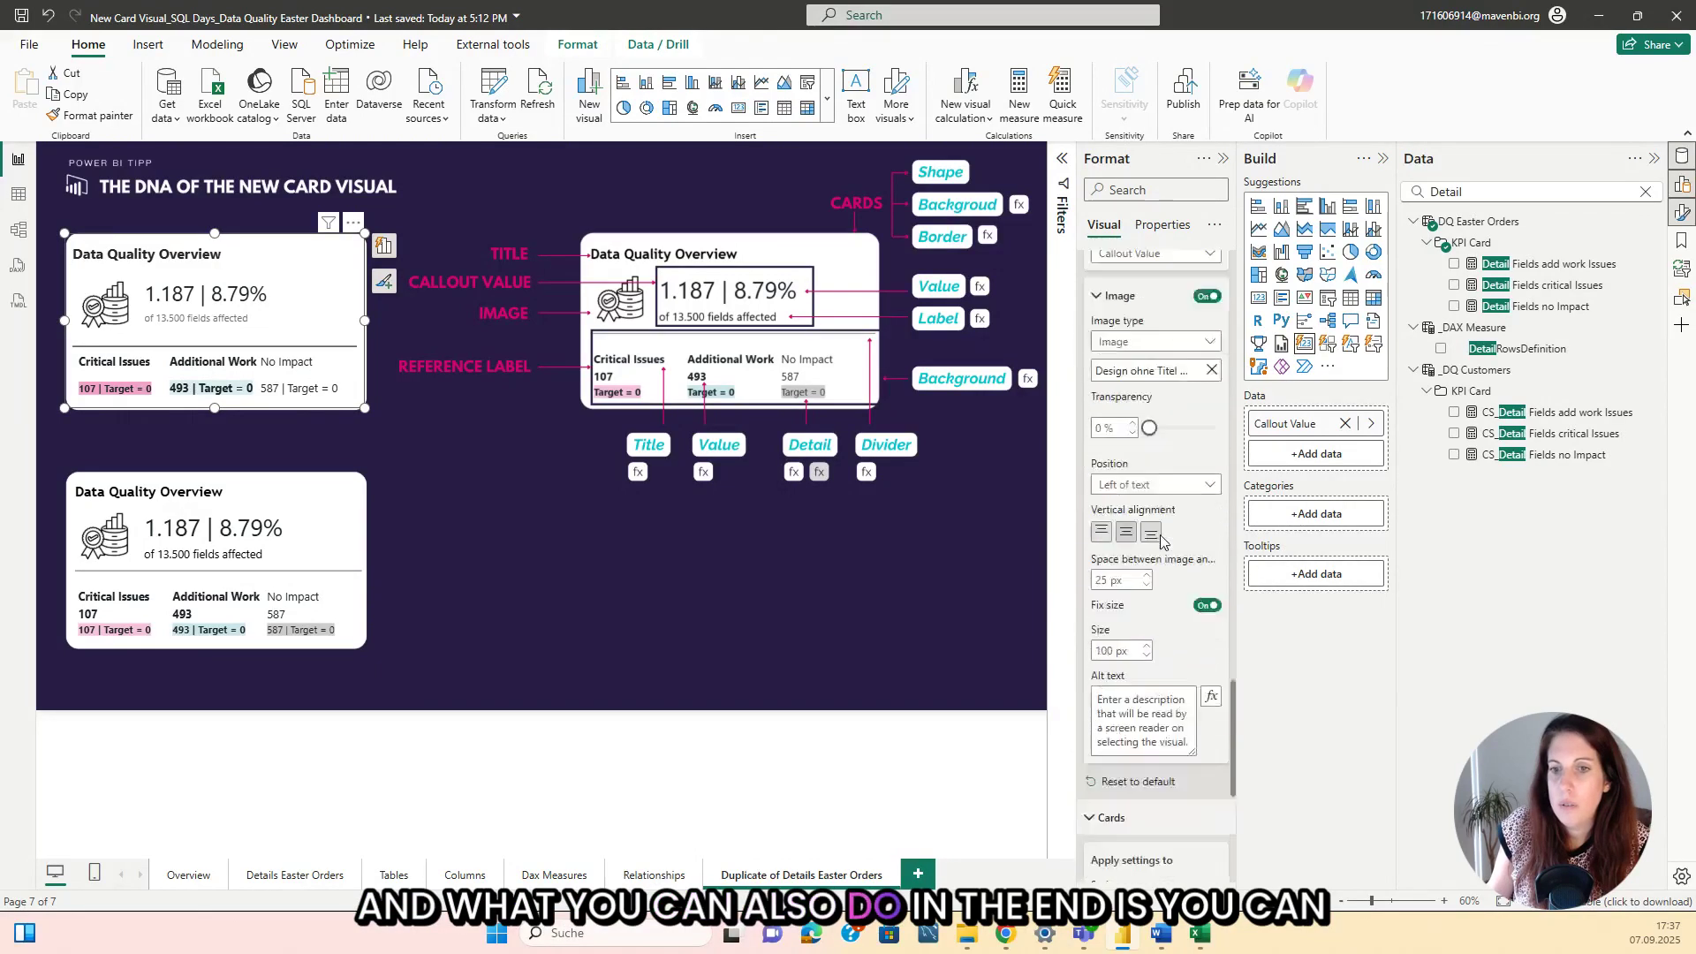
scroll(1162, 543, down, 8)
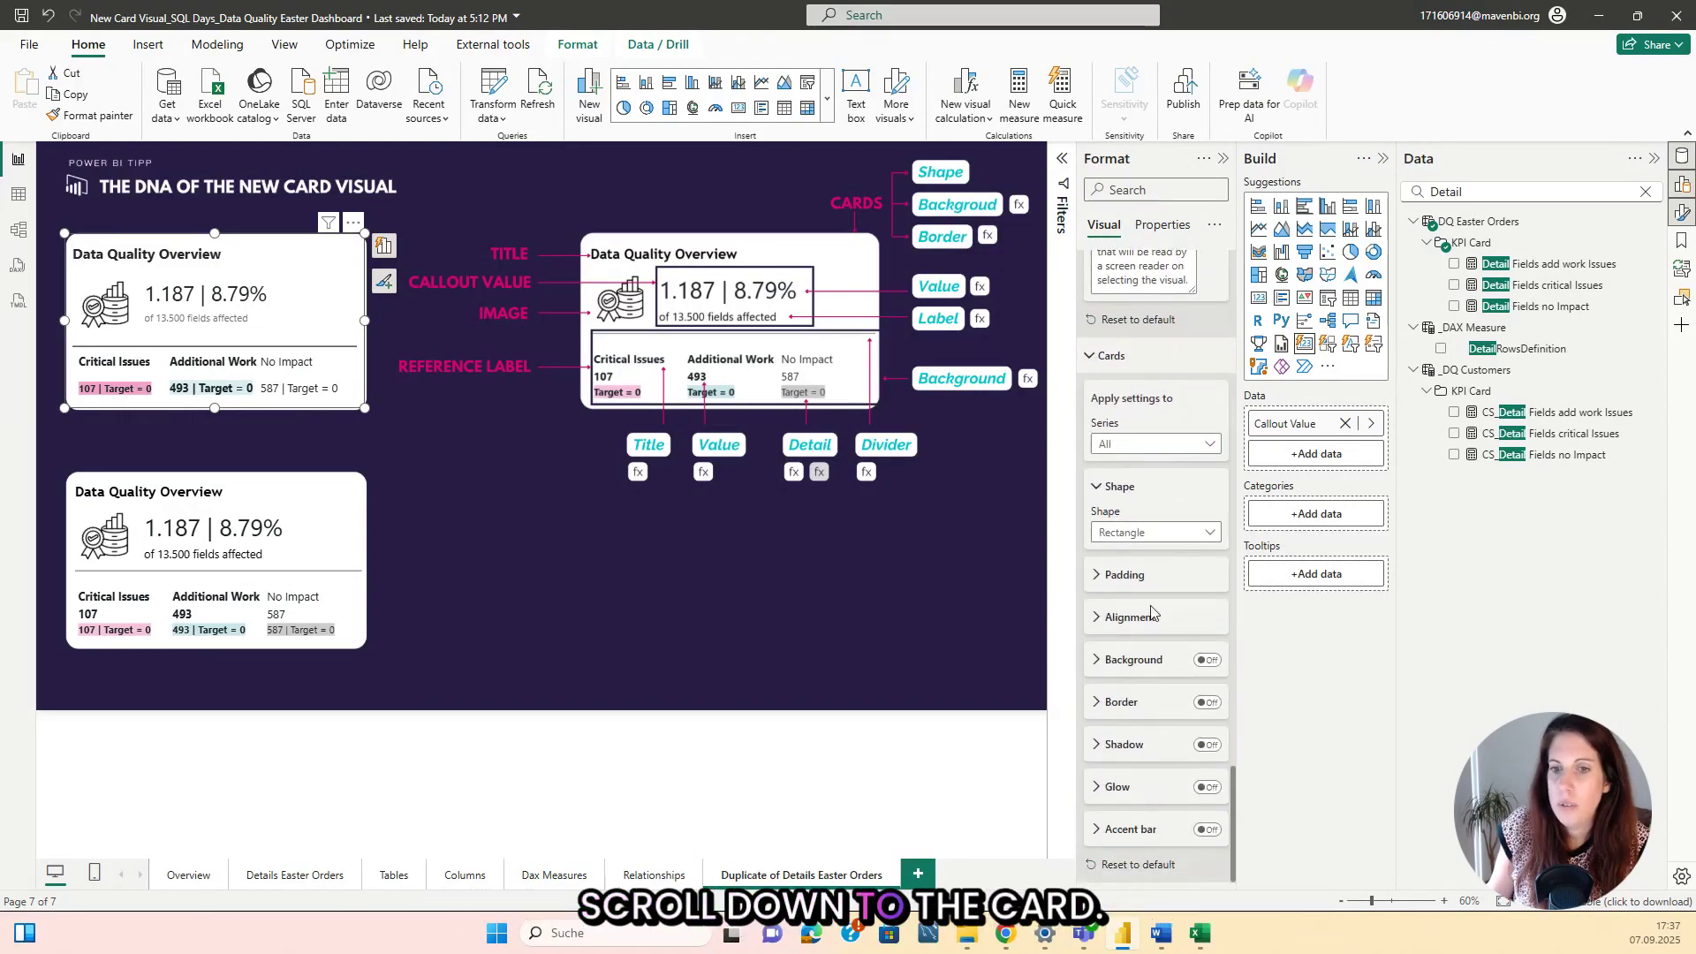
click(1146, 615)
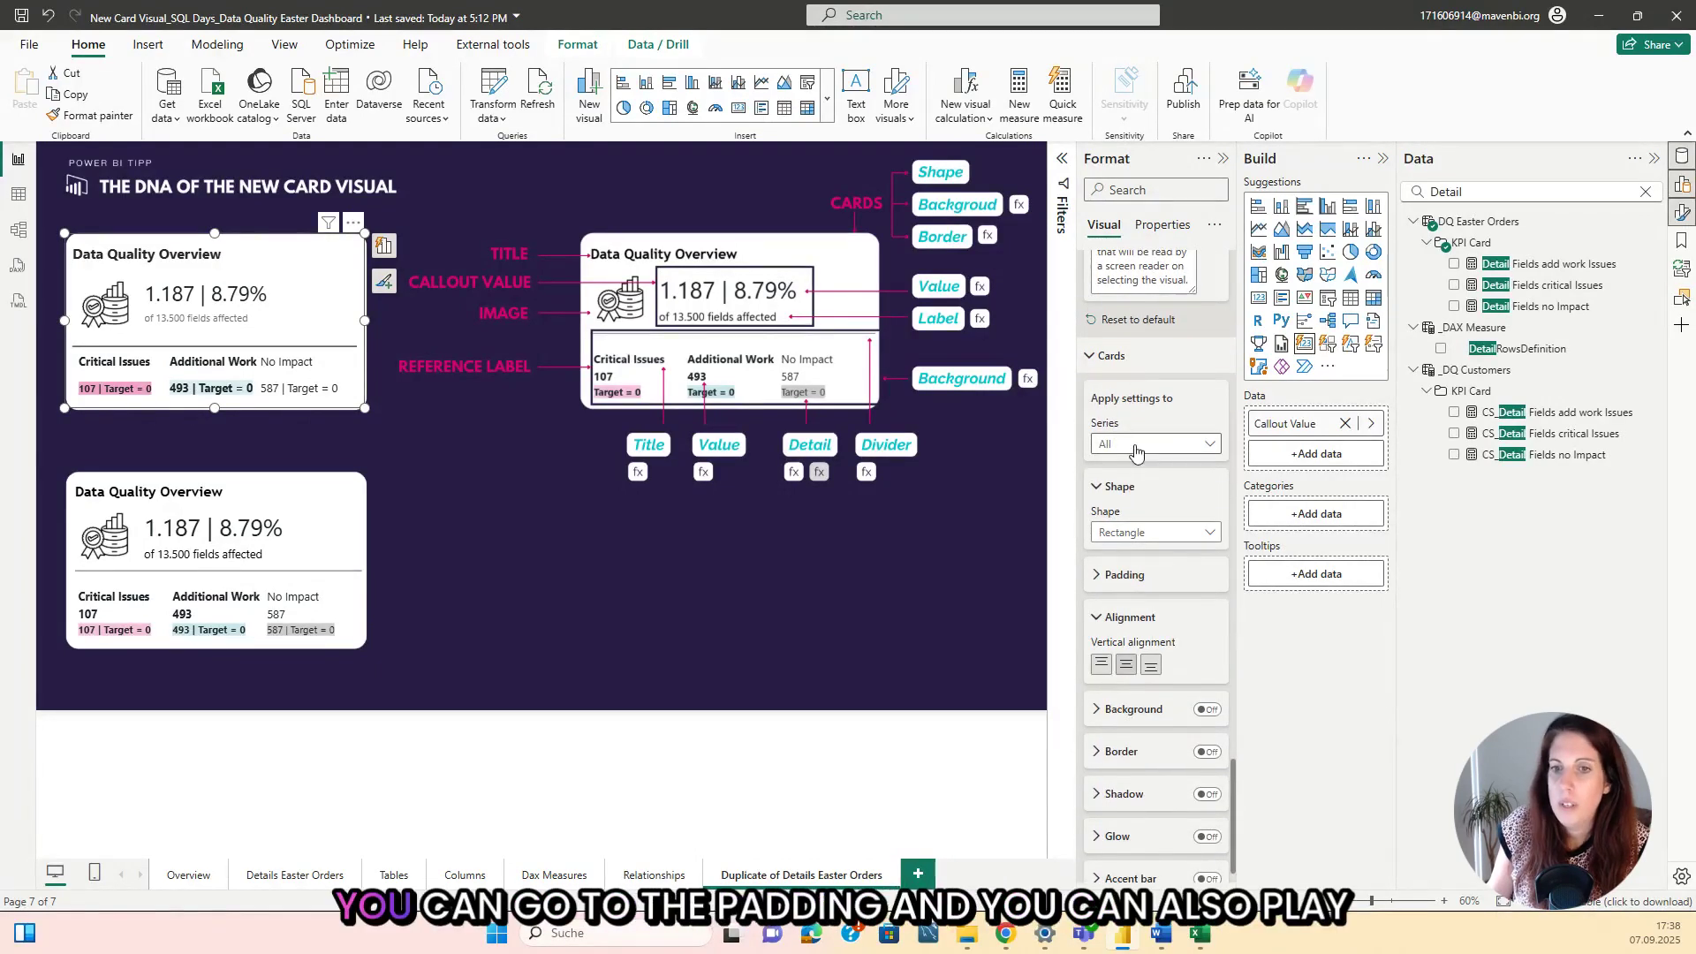
click(1135, 580)
scroll(1148, 552, down, 2)
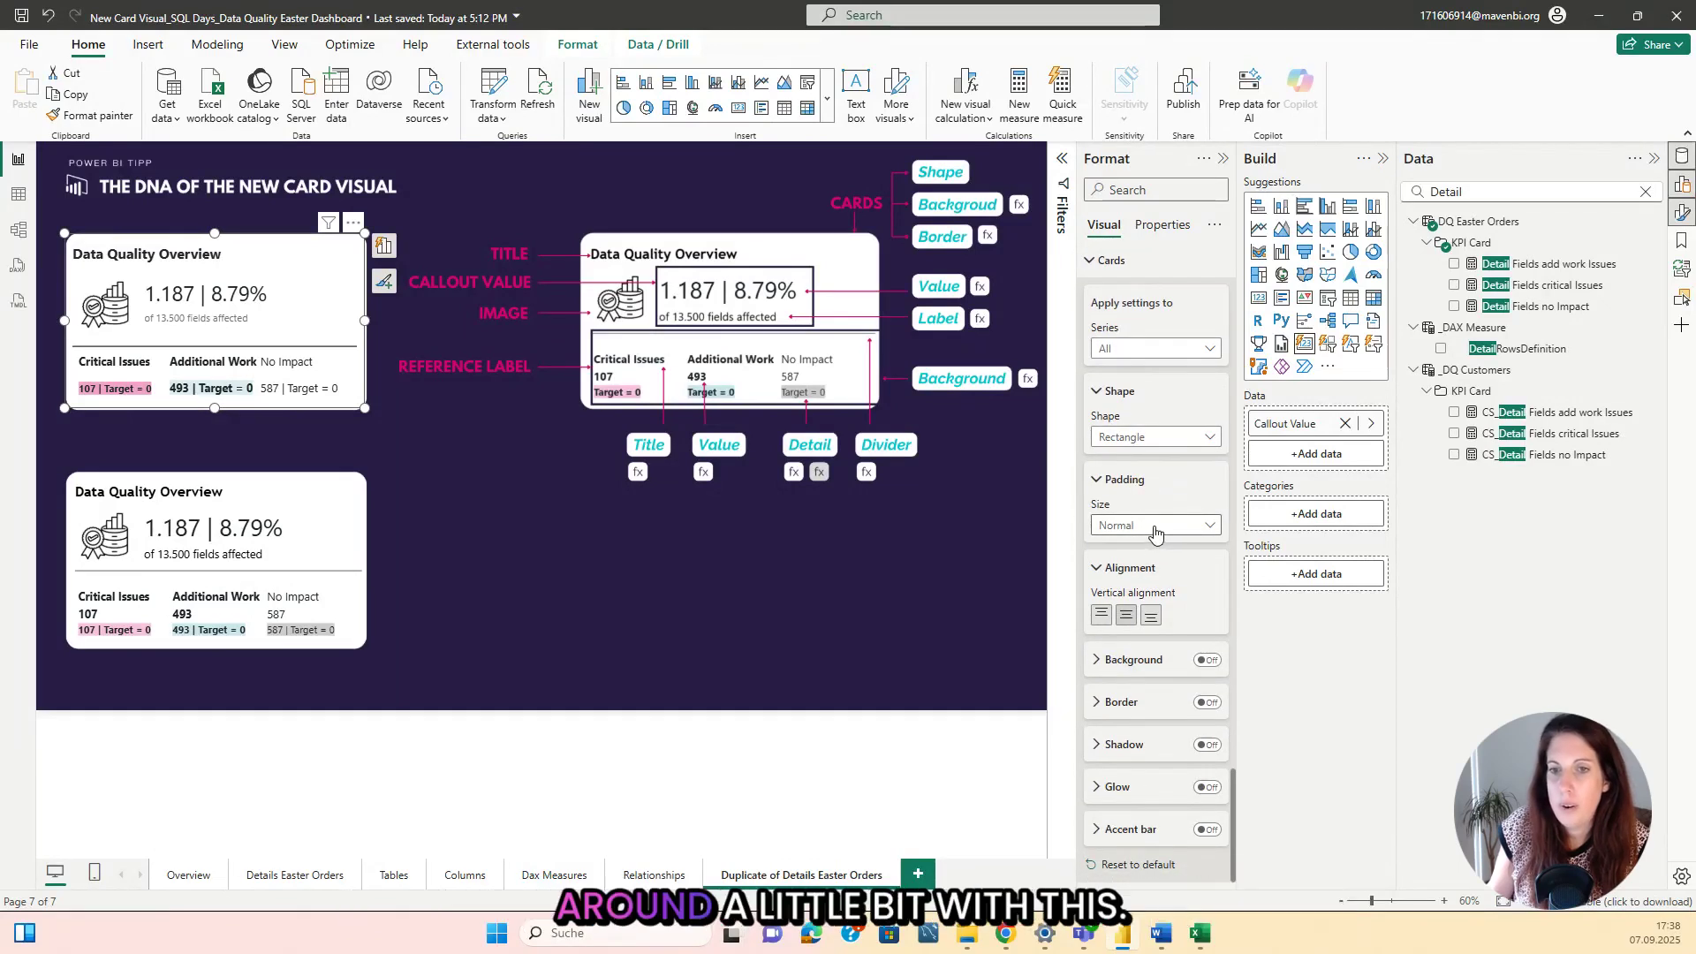
click(1154, 526)
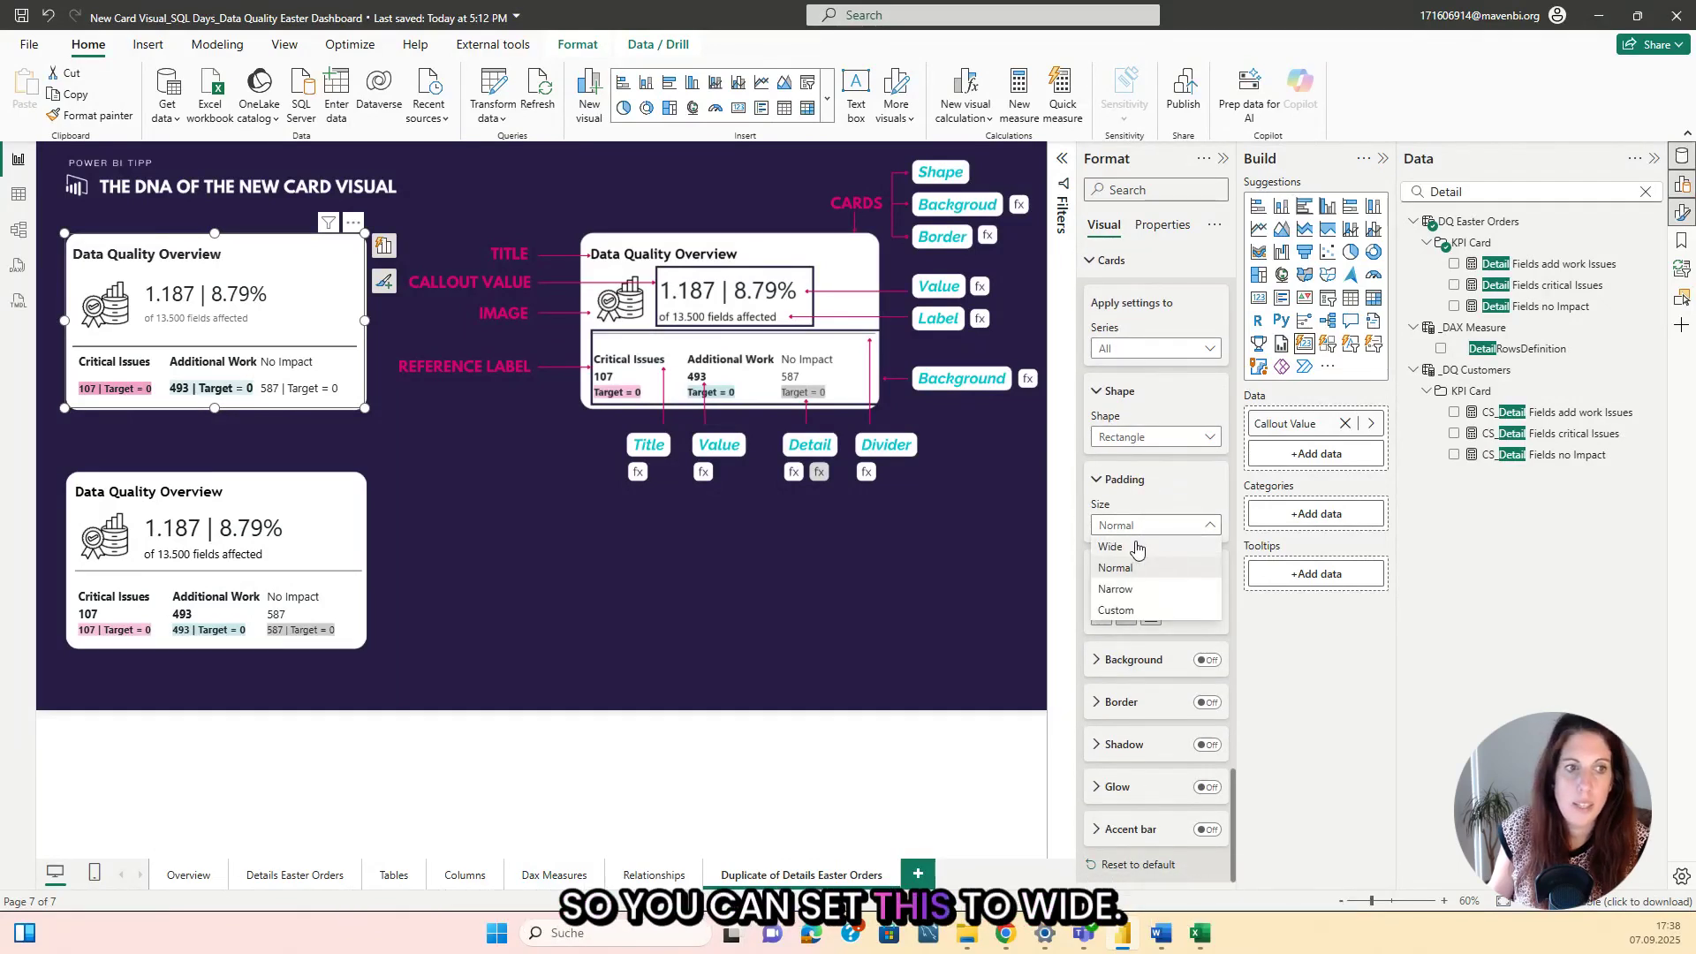
click(1138, 547)
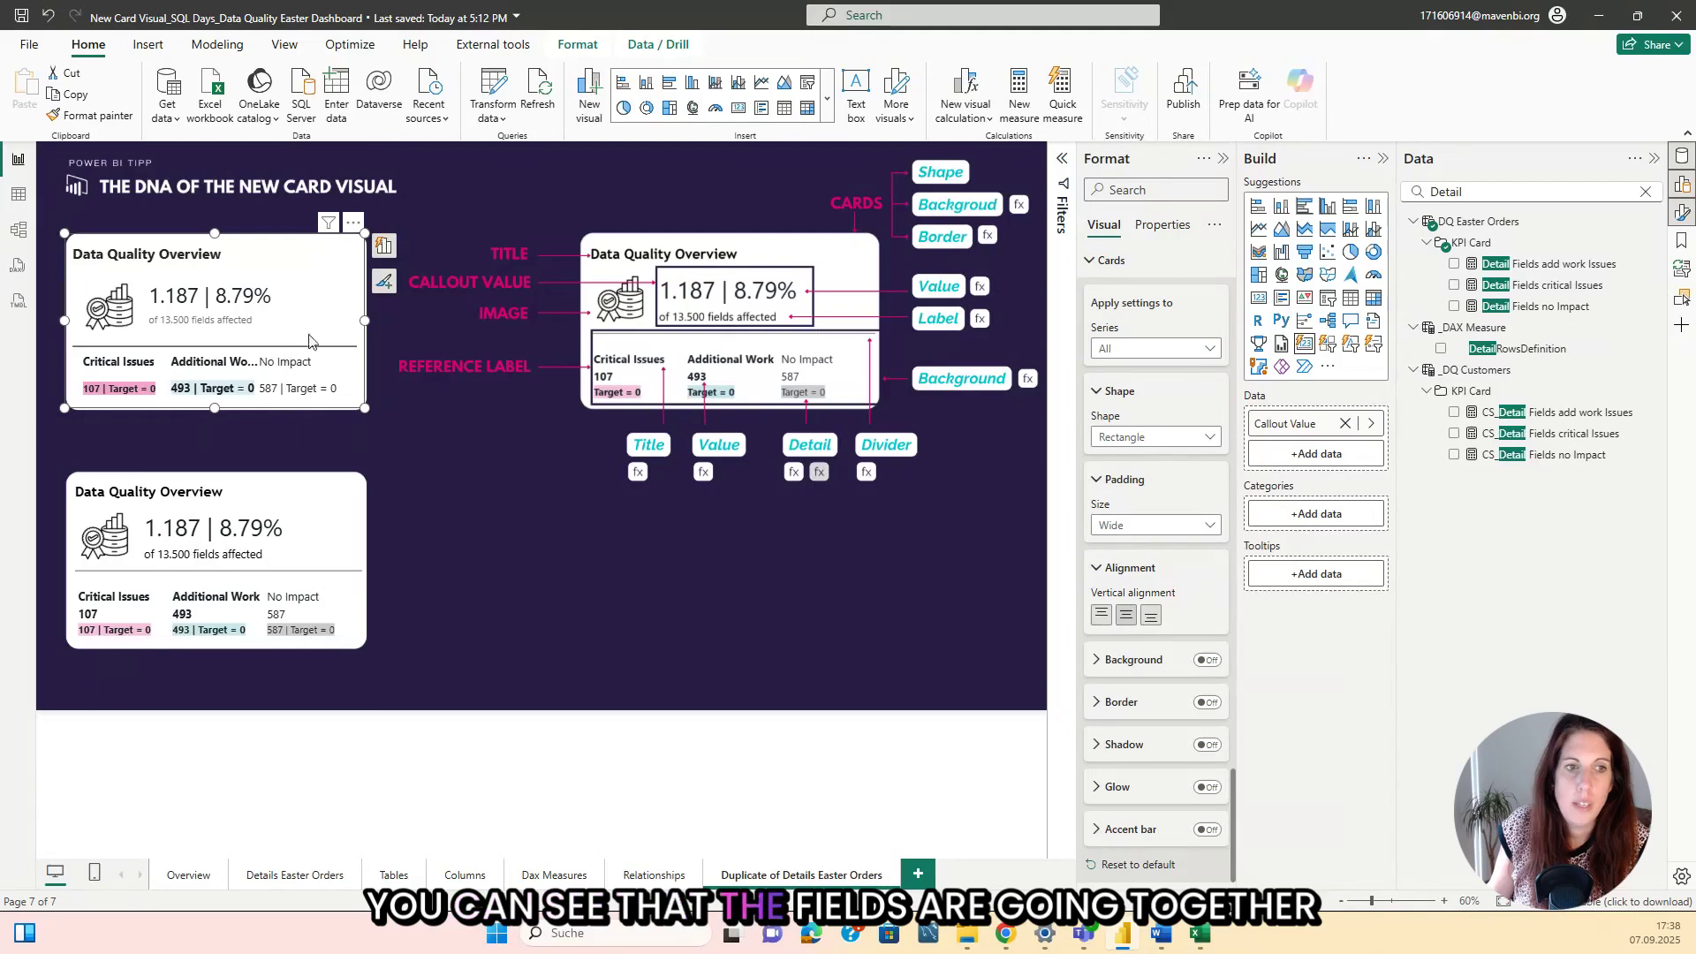
click(1127, 527)
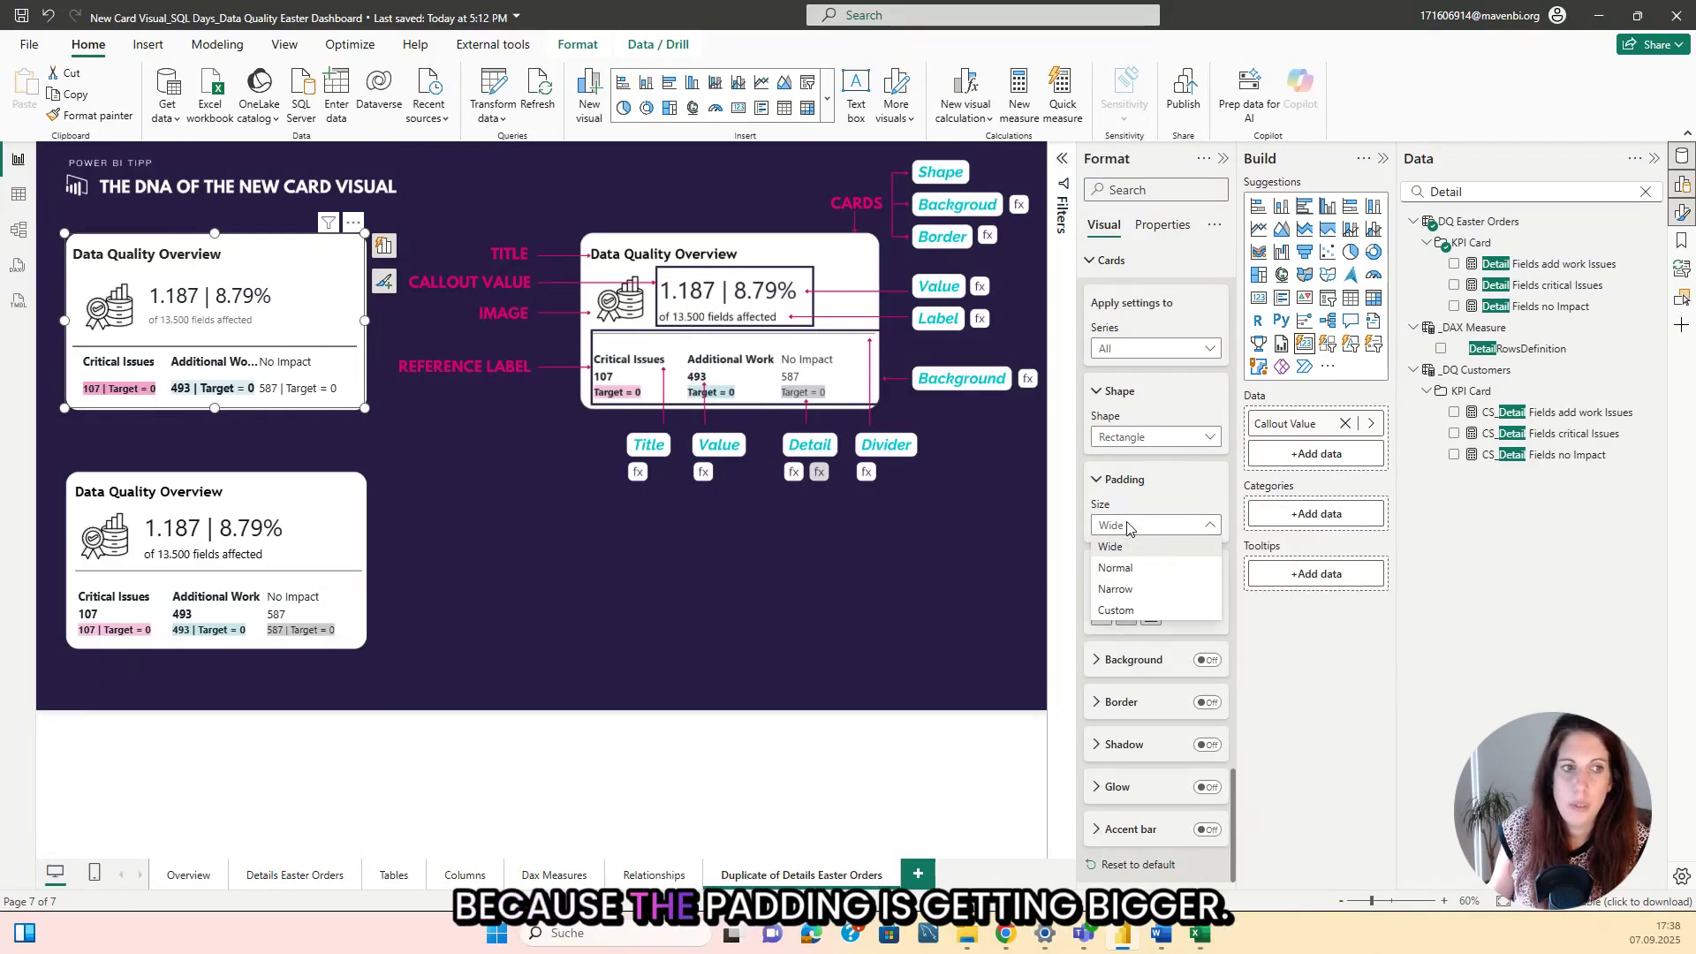
click(1131, 570)
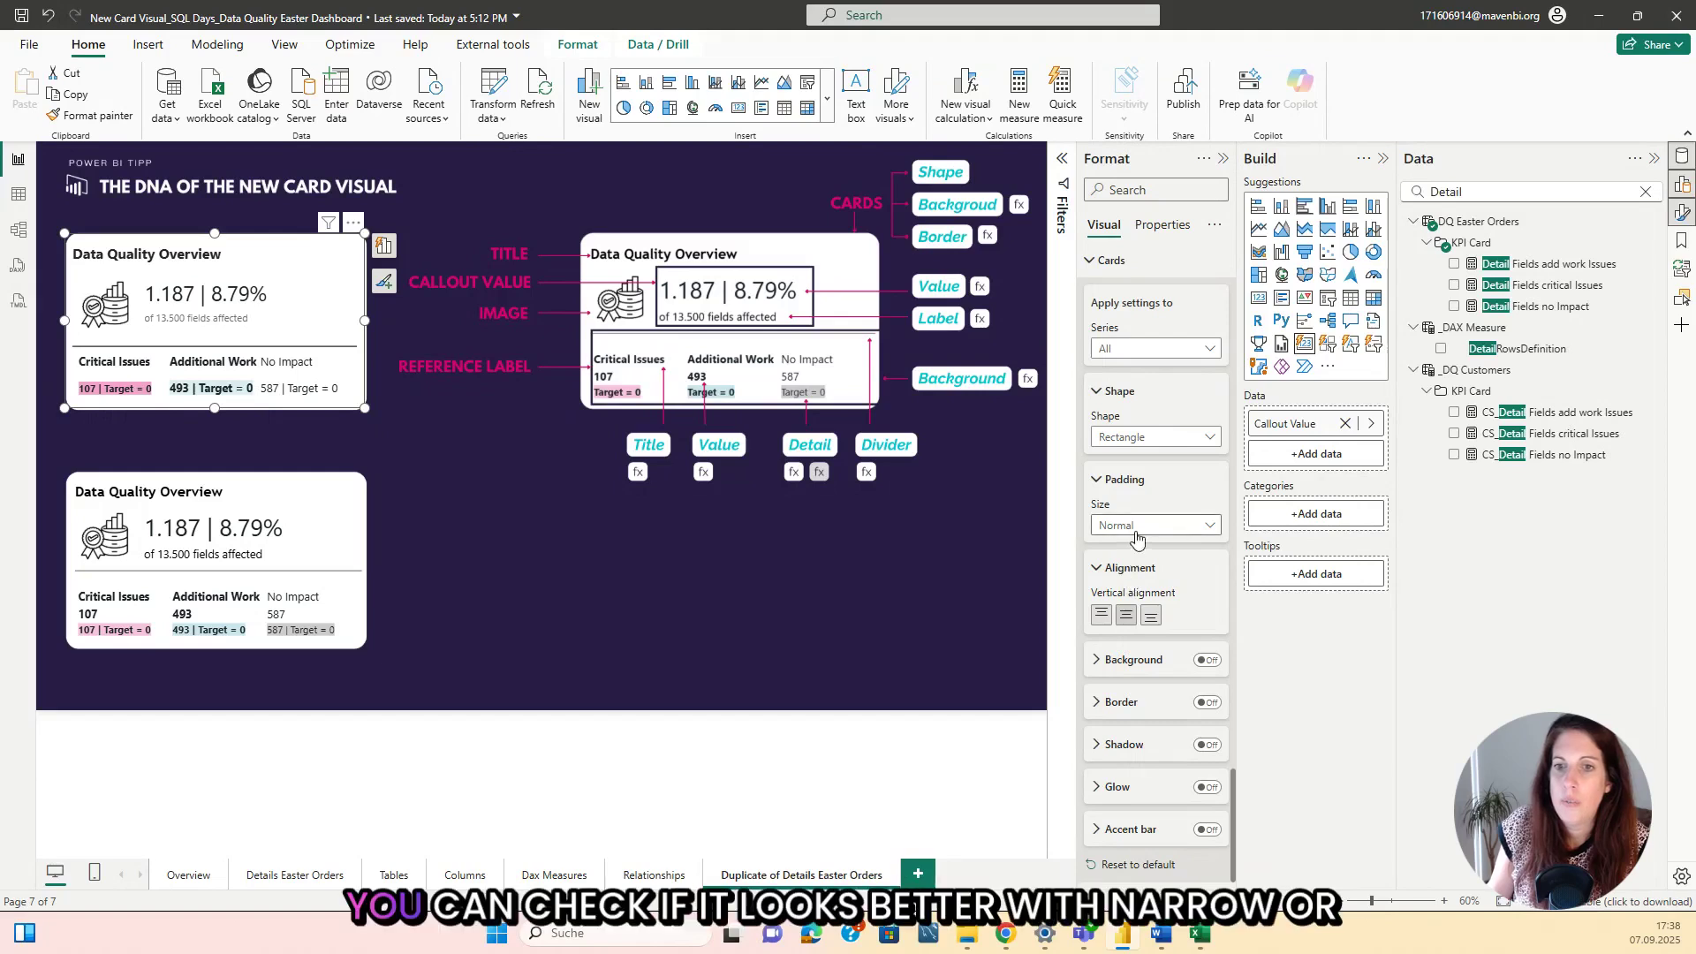
Compare the Narrow and Custom padding sizes for all cards and settle on Narrow.
click(1136, 527)
click(1134, 590)
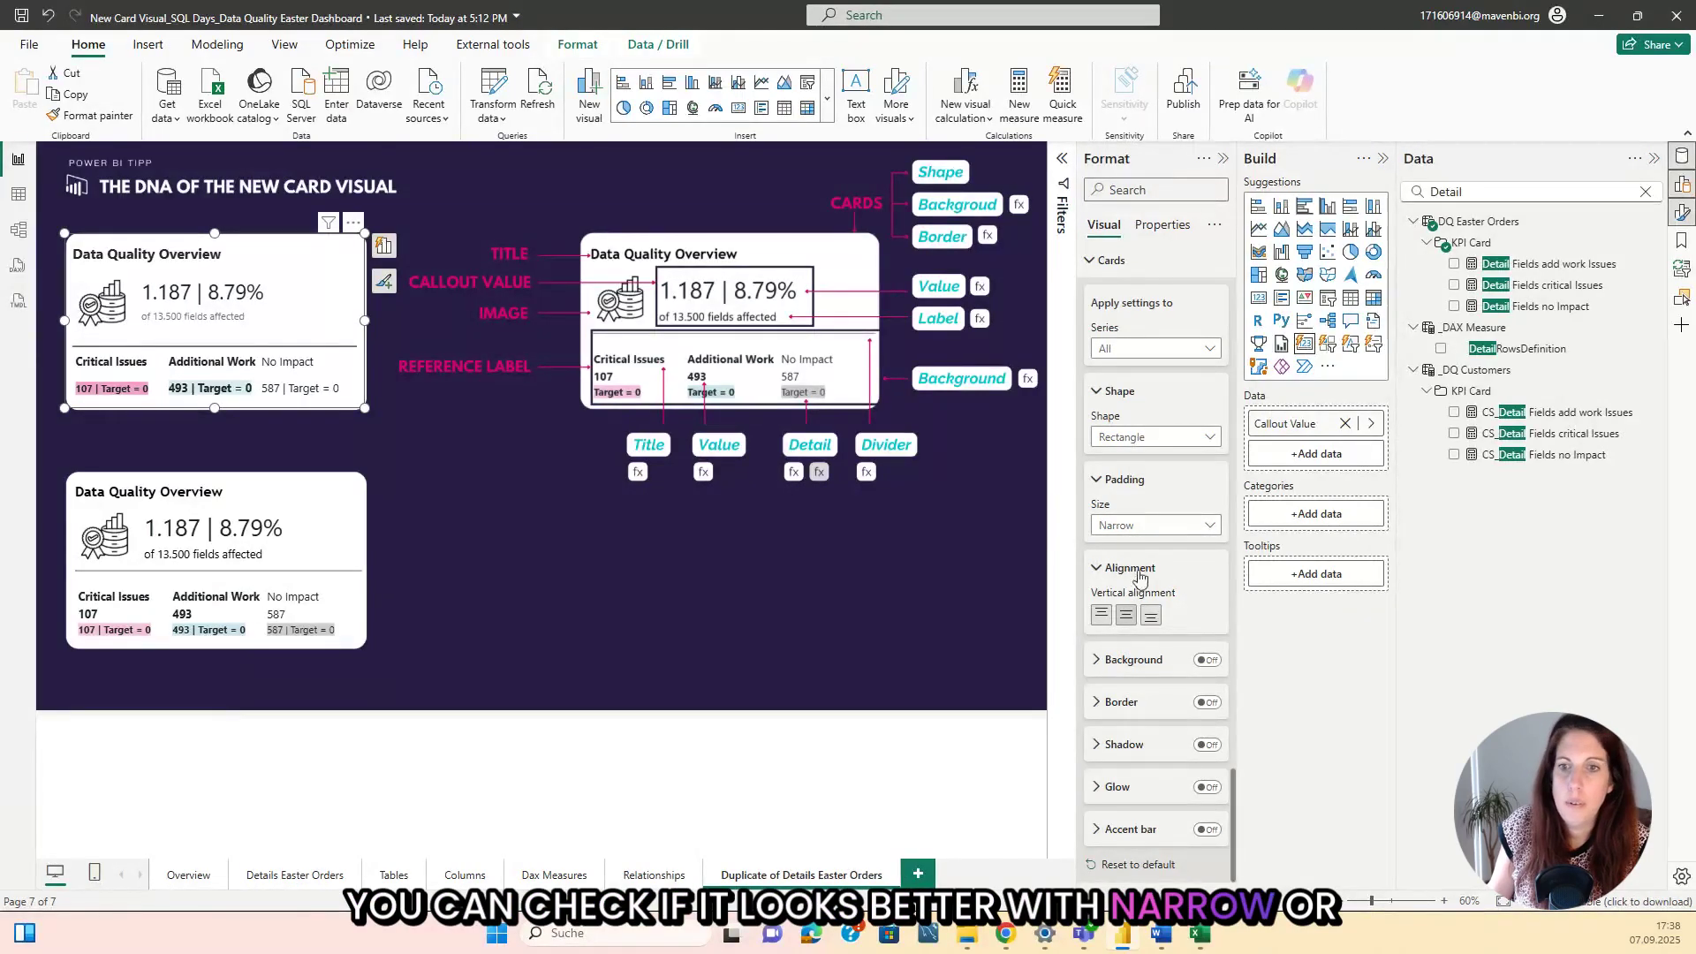
click(1152, 525)
click(1137, 616)
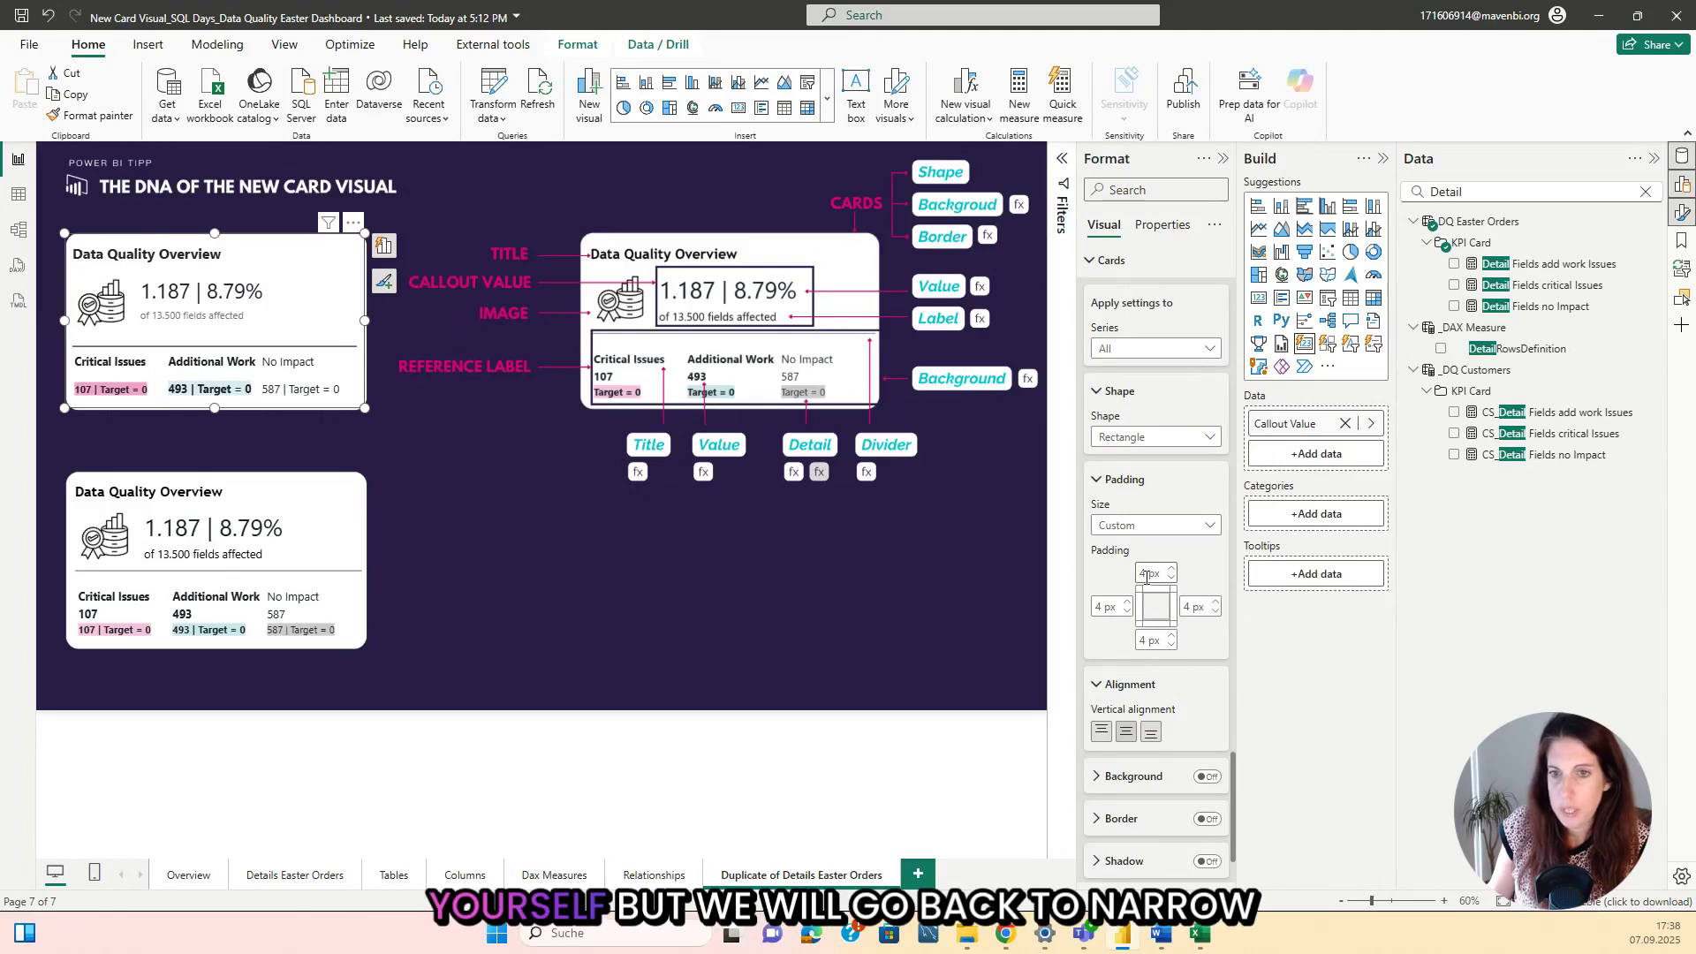
click(1149, 525)
click(1115, 588)
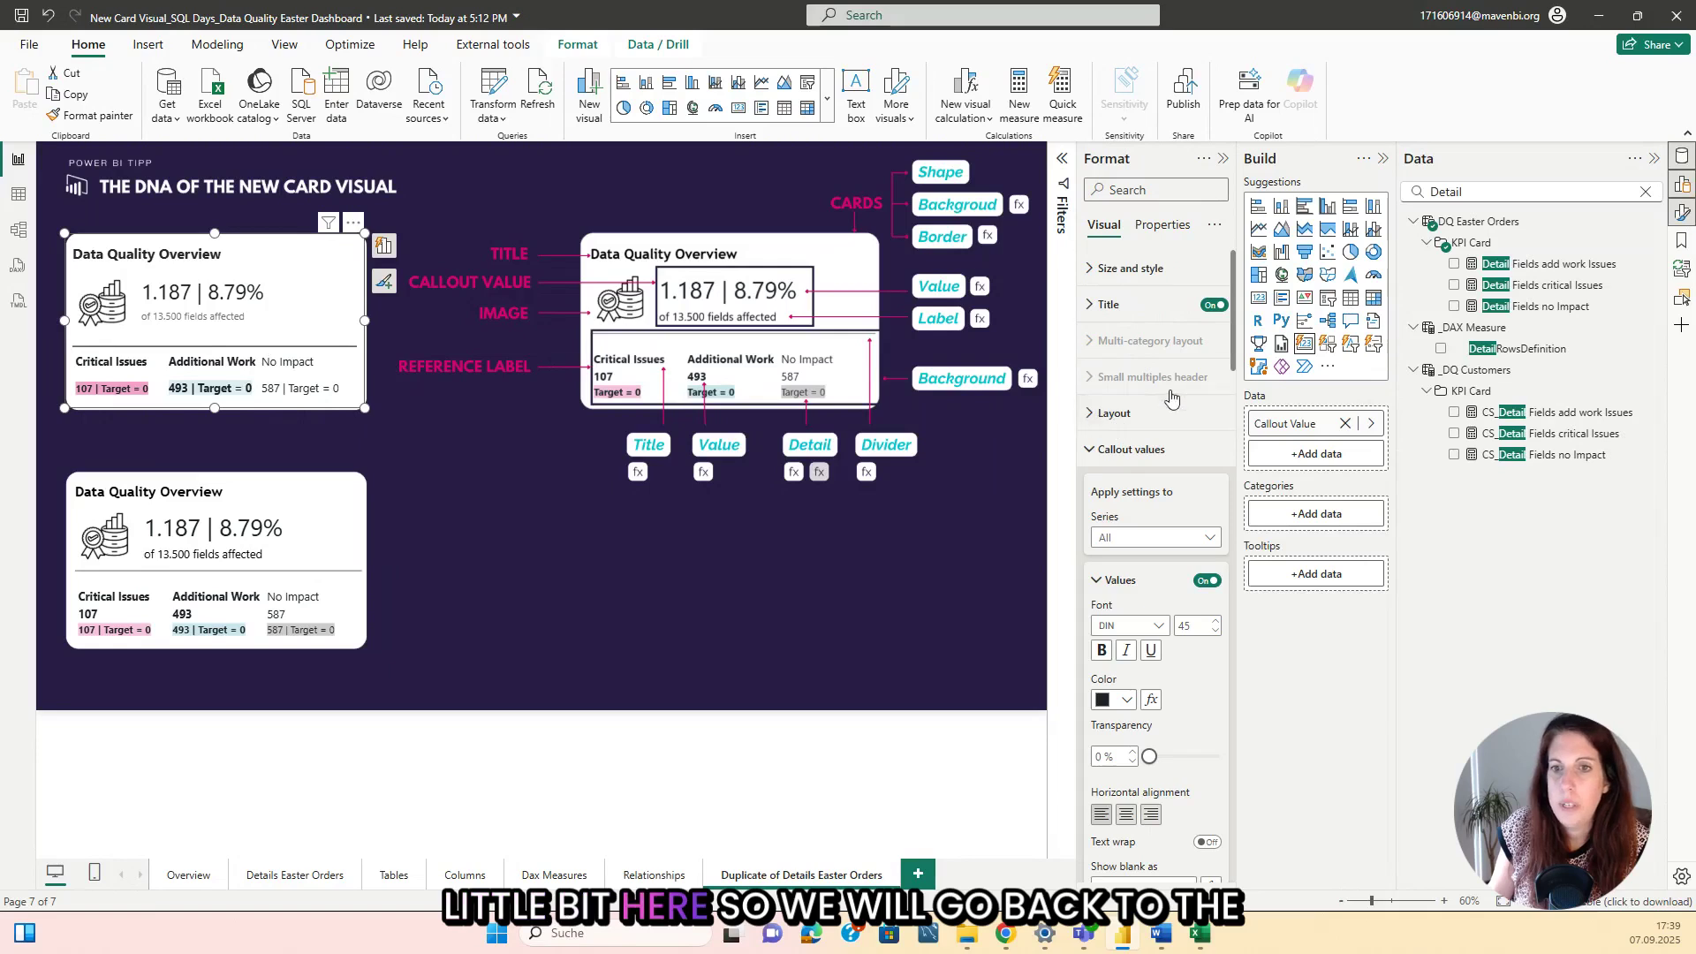
Set the space between labels to 10 px in the reference labels' spacing settings for all series.
click(1150, 452)
click(1157, 487)
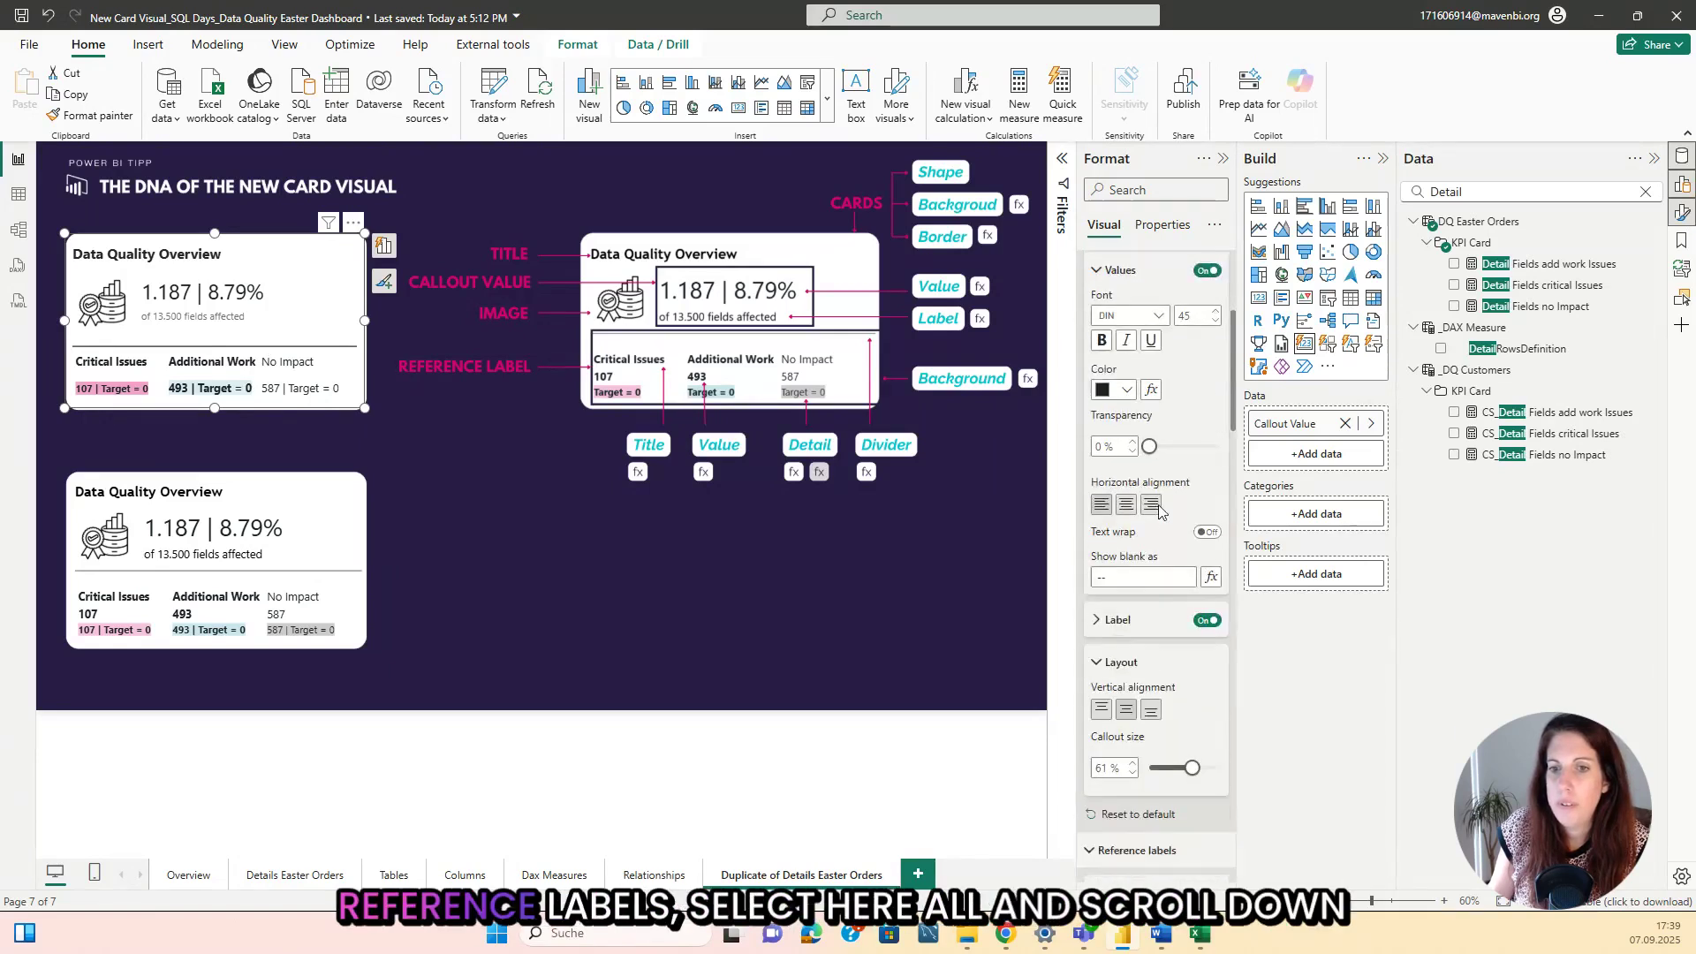
scroll(1159, 509, down, 3)
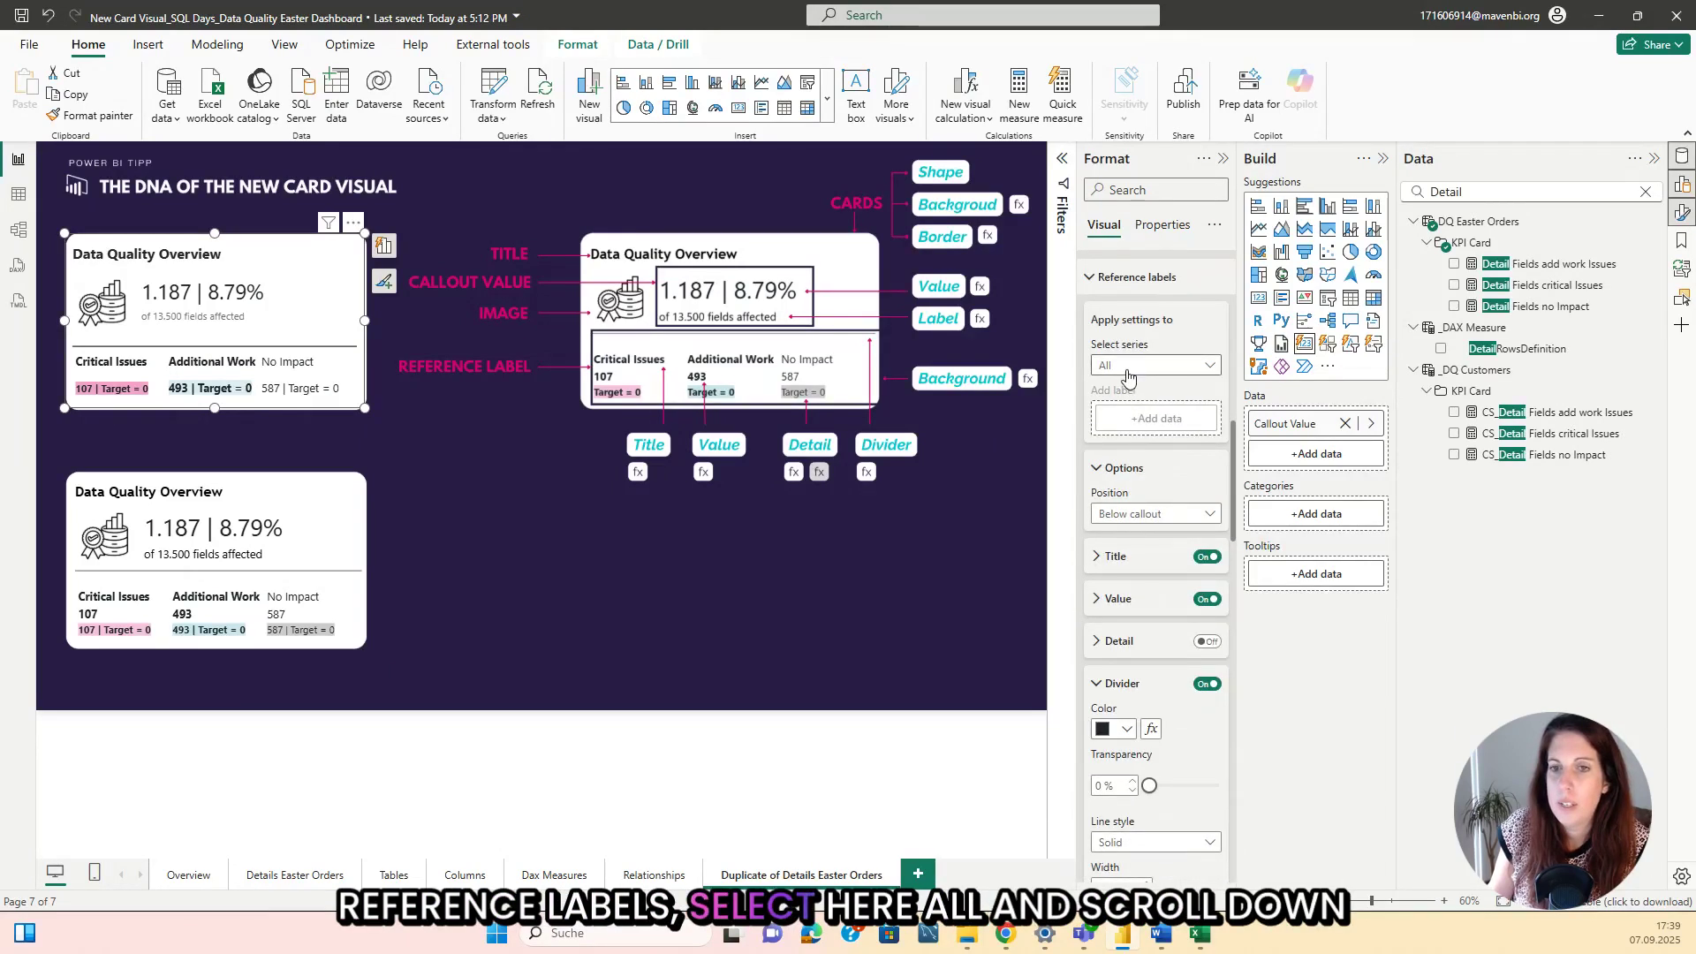
scroll(1148, 446, down, 3)
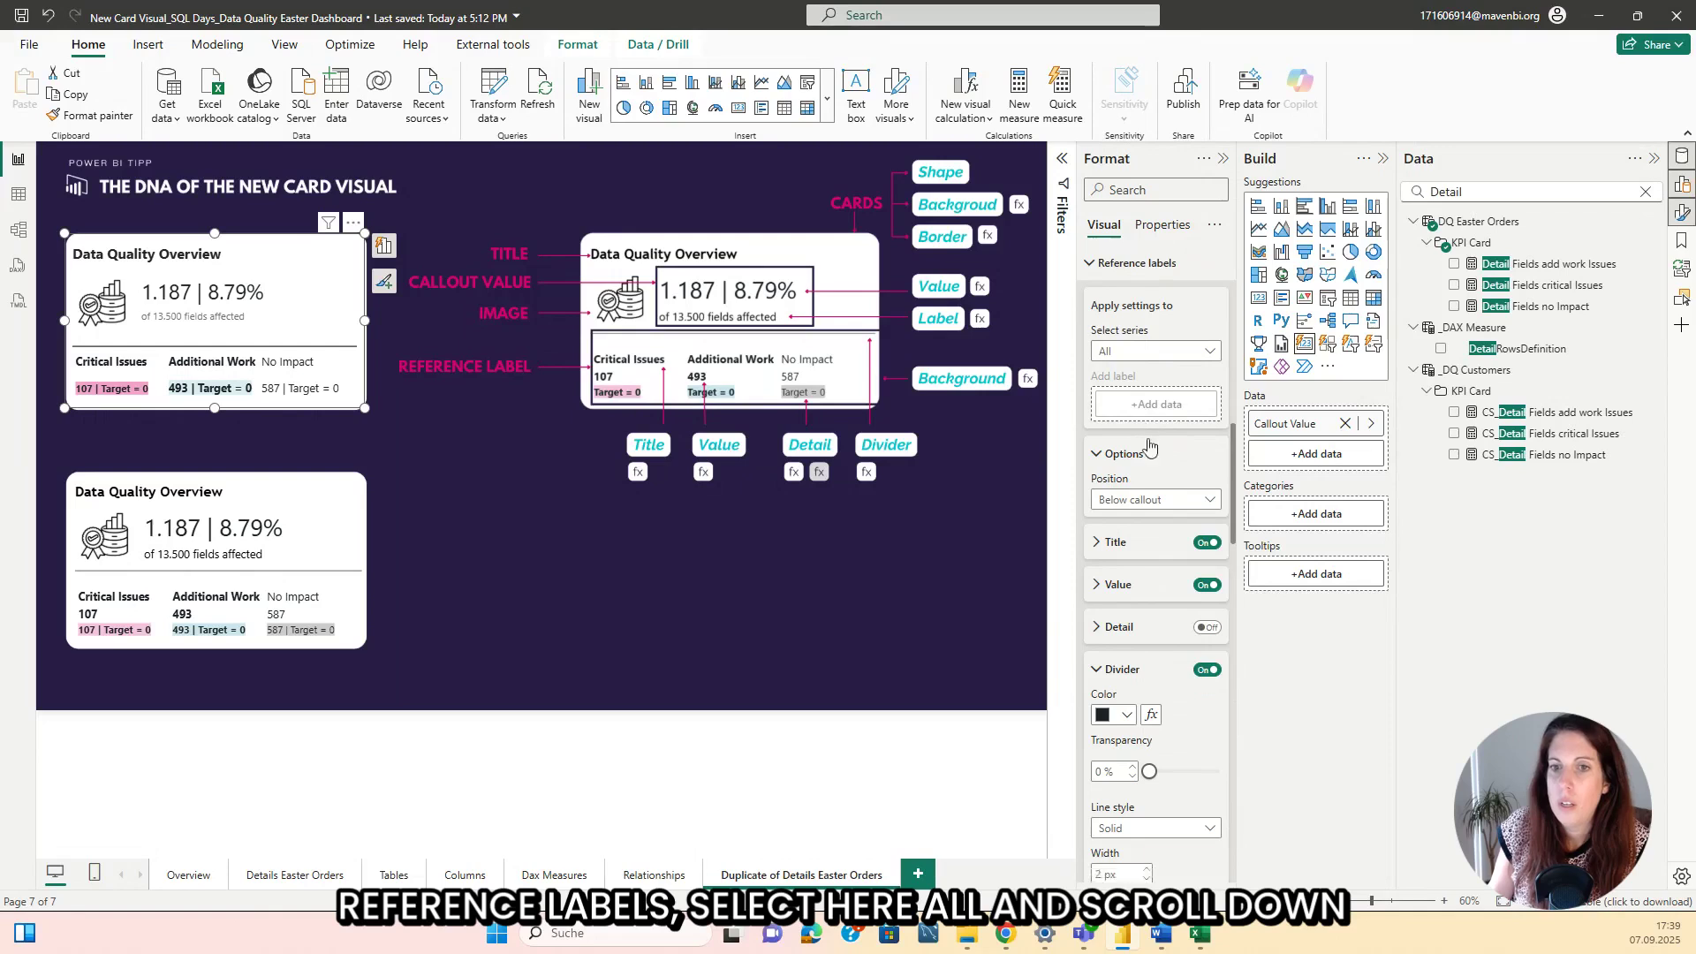
scroll(1147, 446, down, 10)
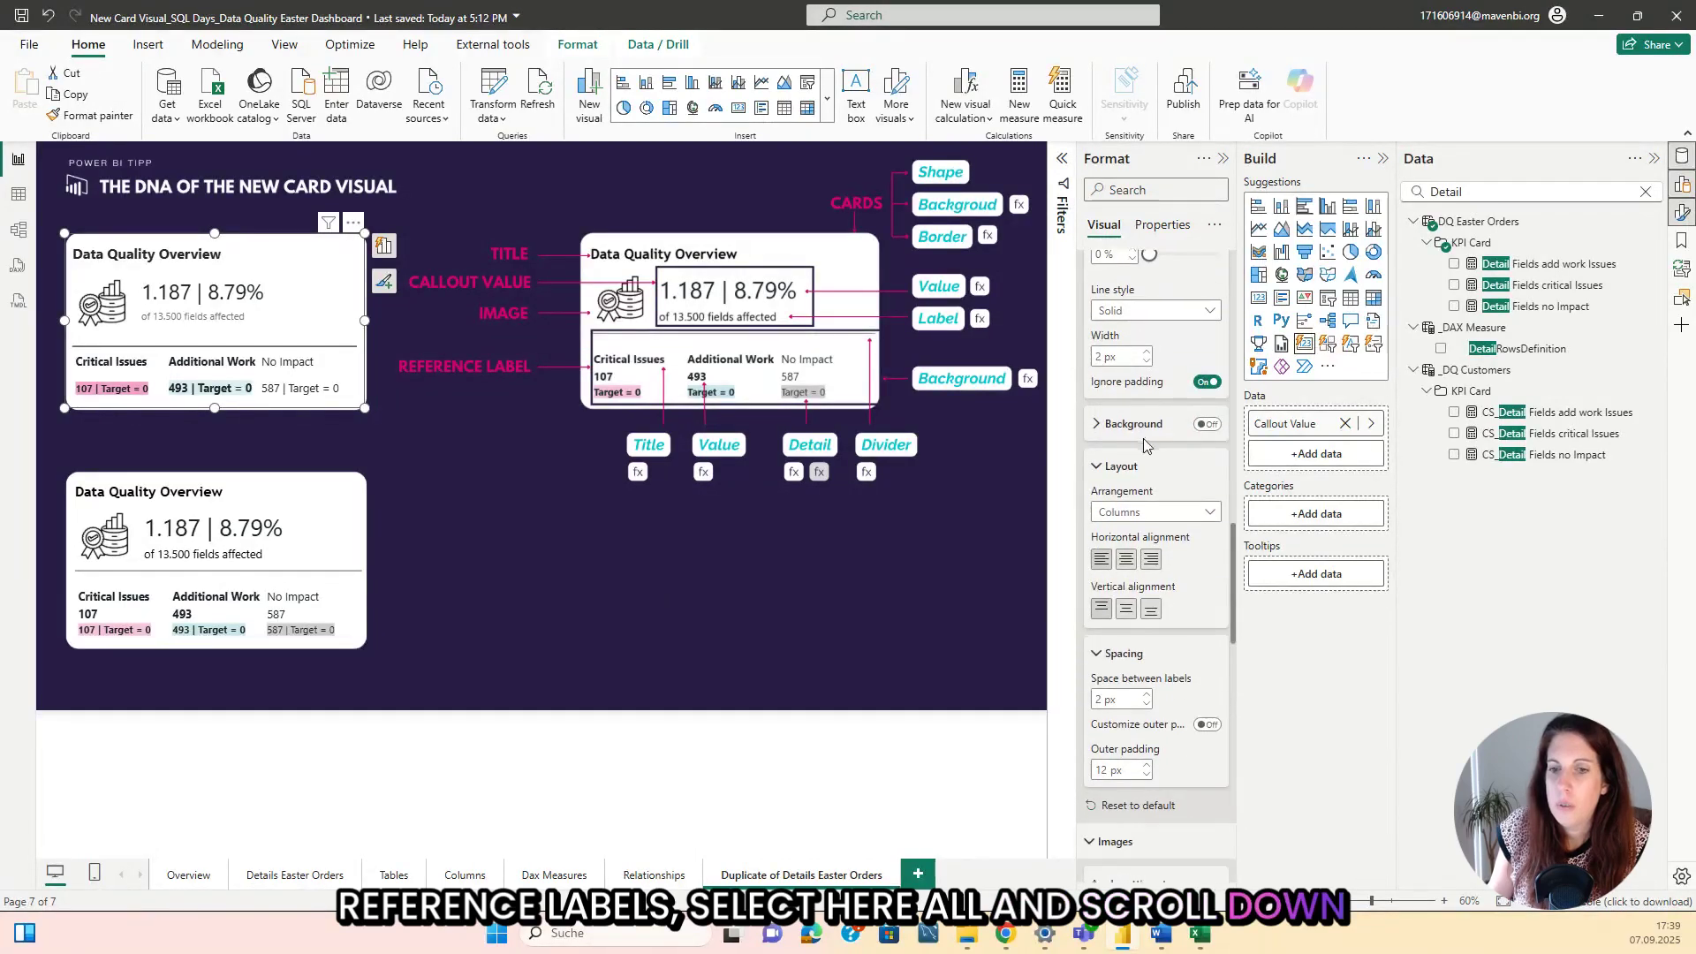
scroll(1148, 446, up, 2)
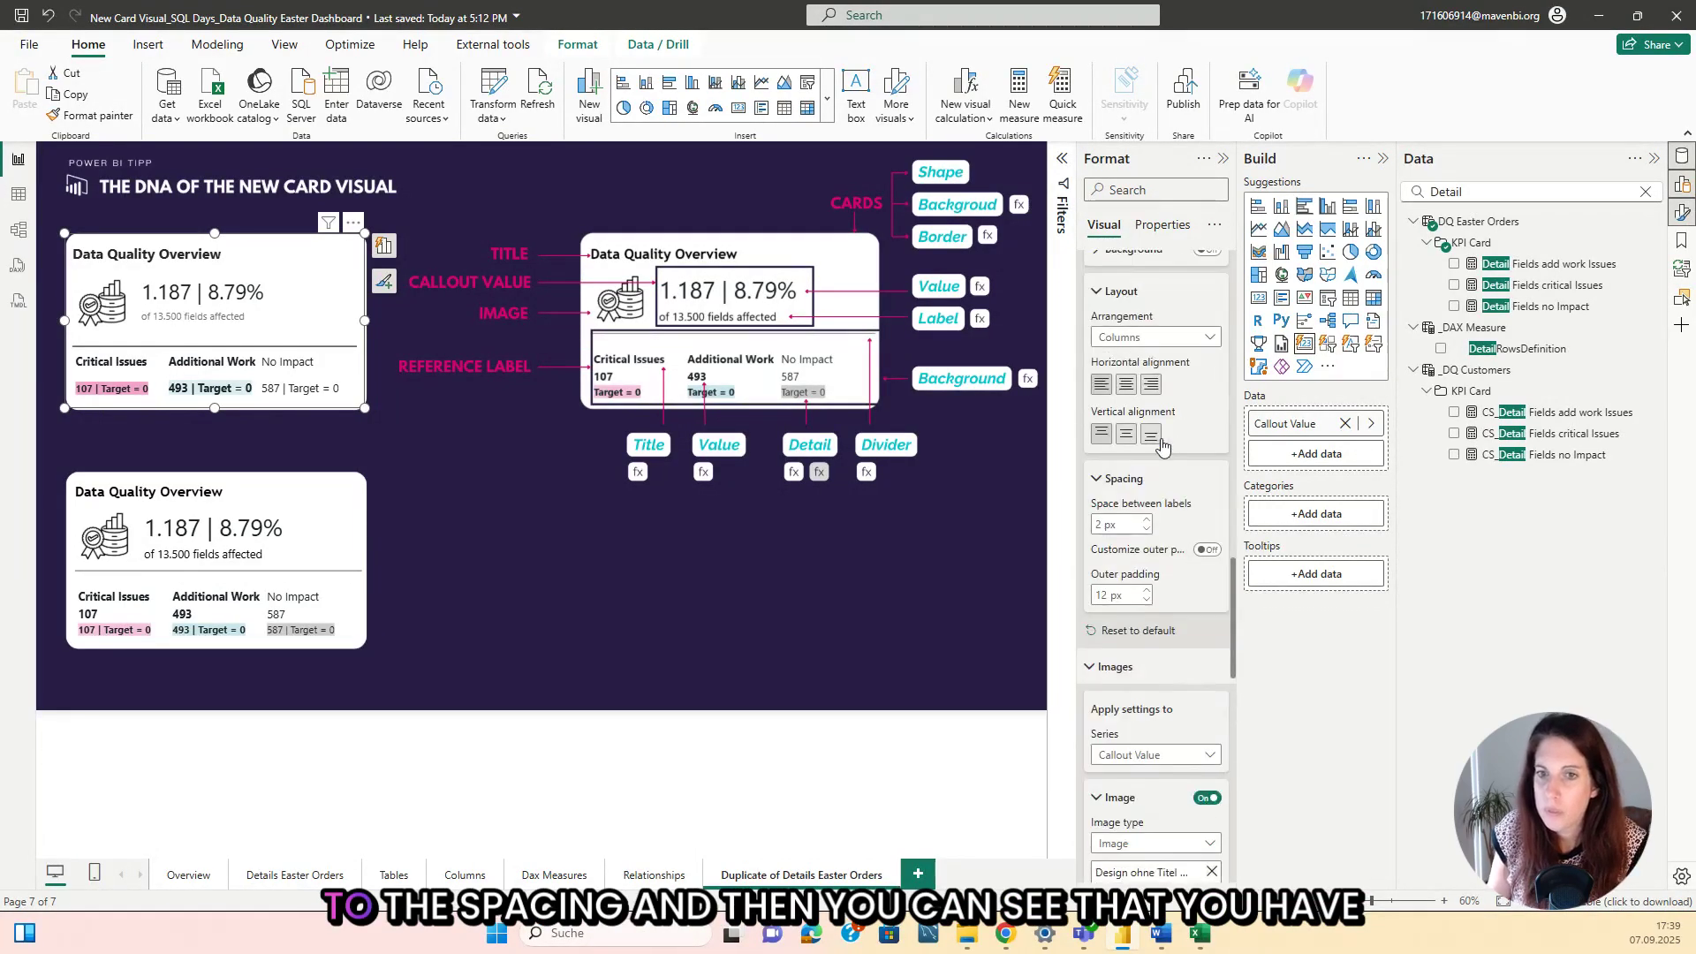
scroll(1151, 495, up, 3)
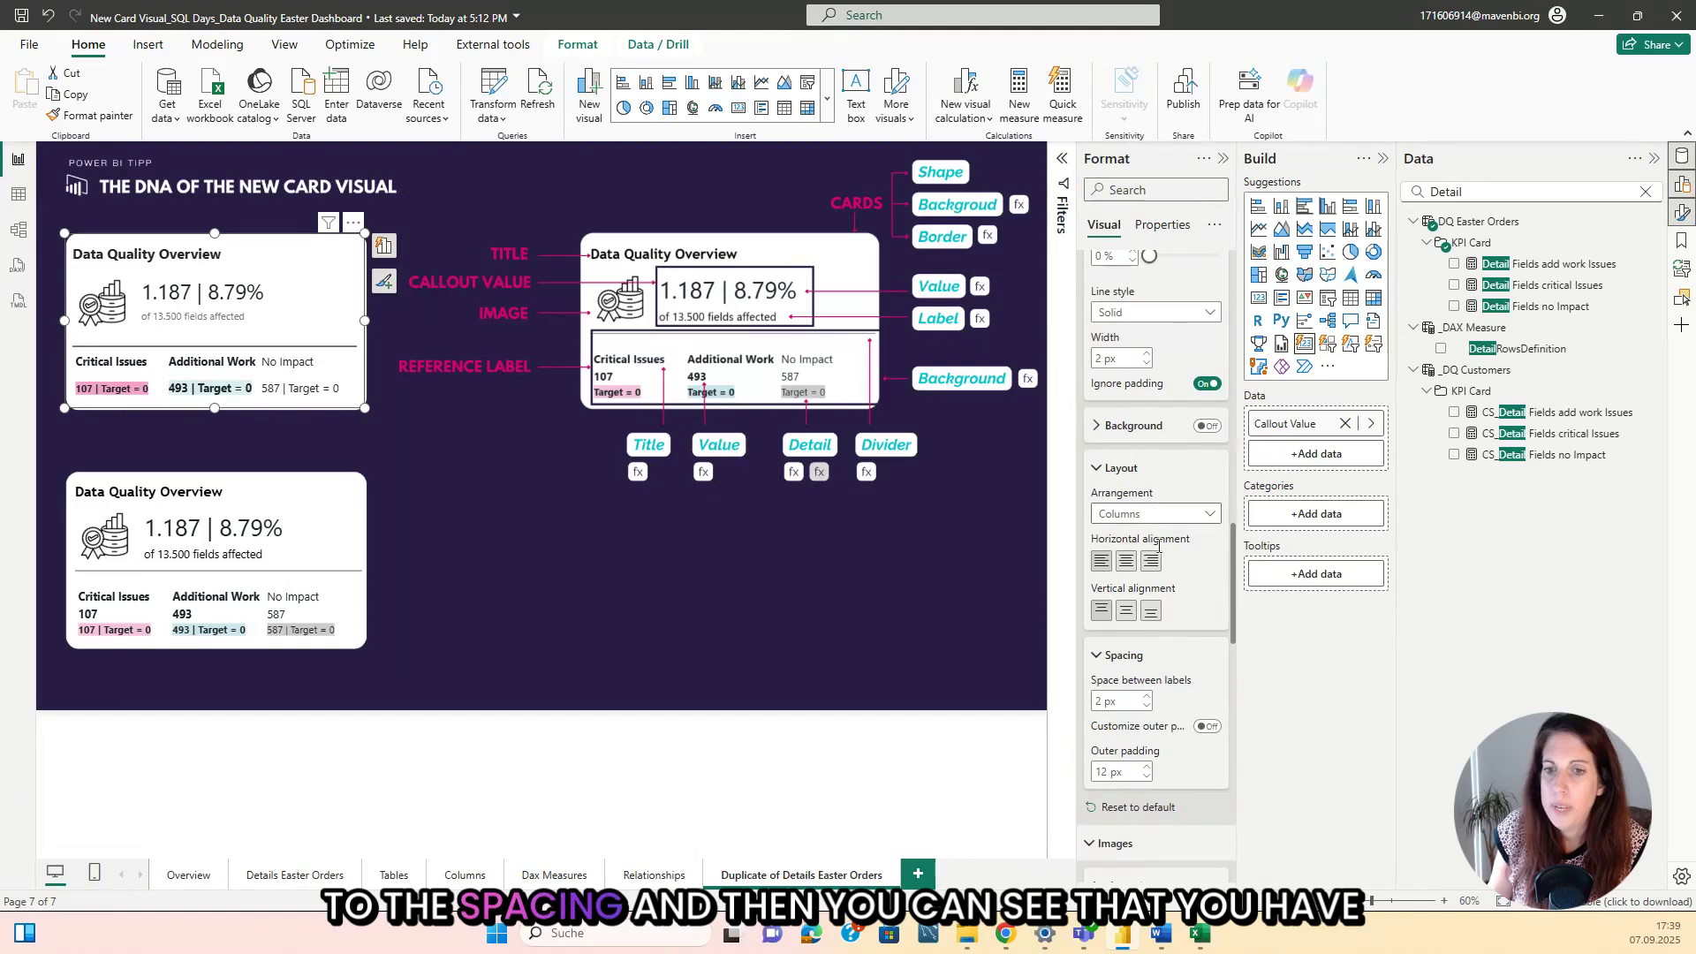
scroll(1139, 624, down, 3)
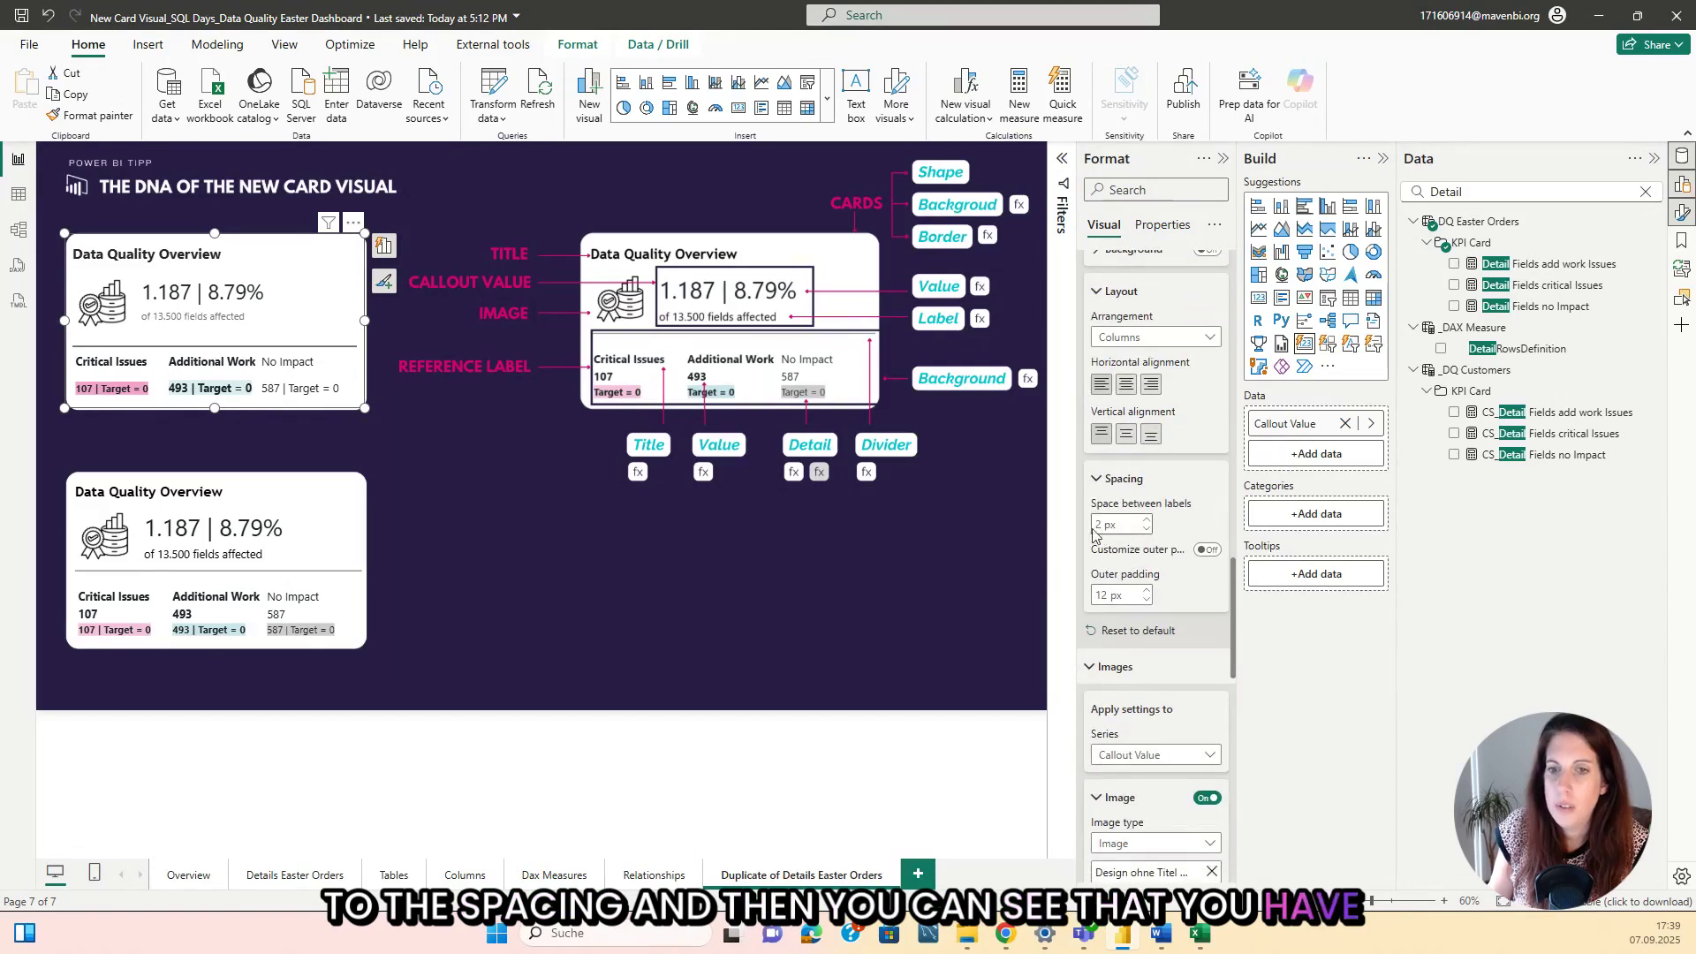
double_click(1100, 525)
text(10)
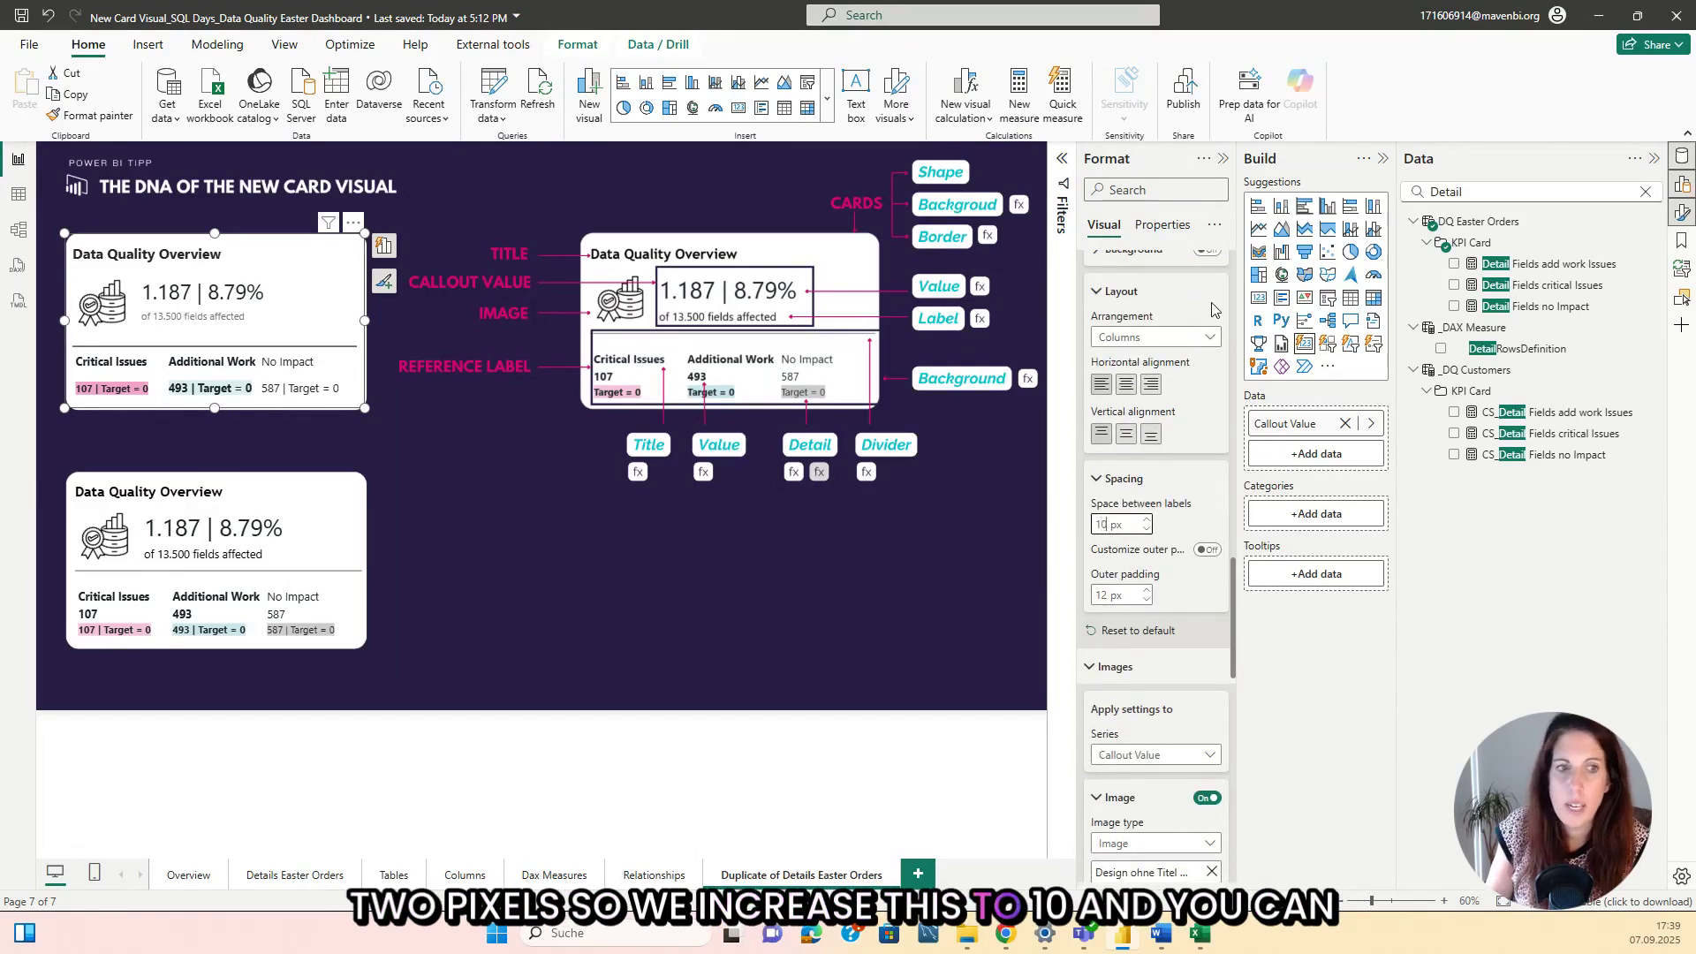
key(Return)
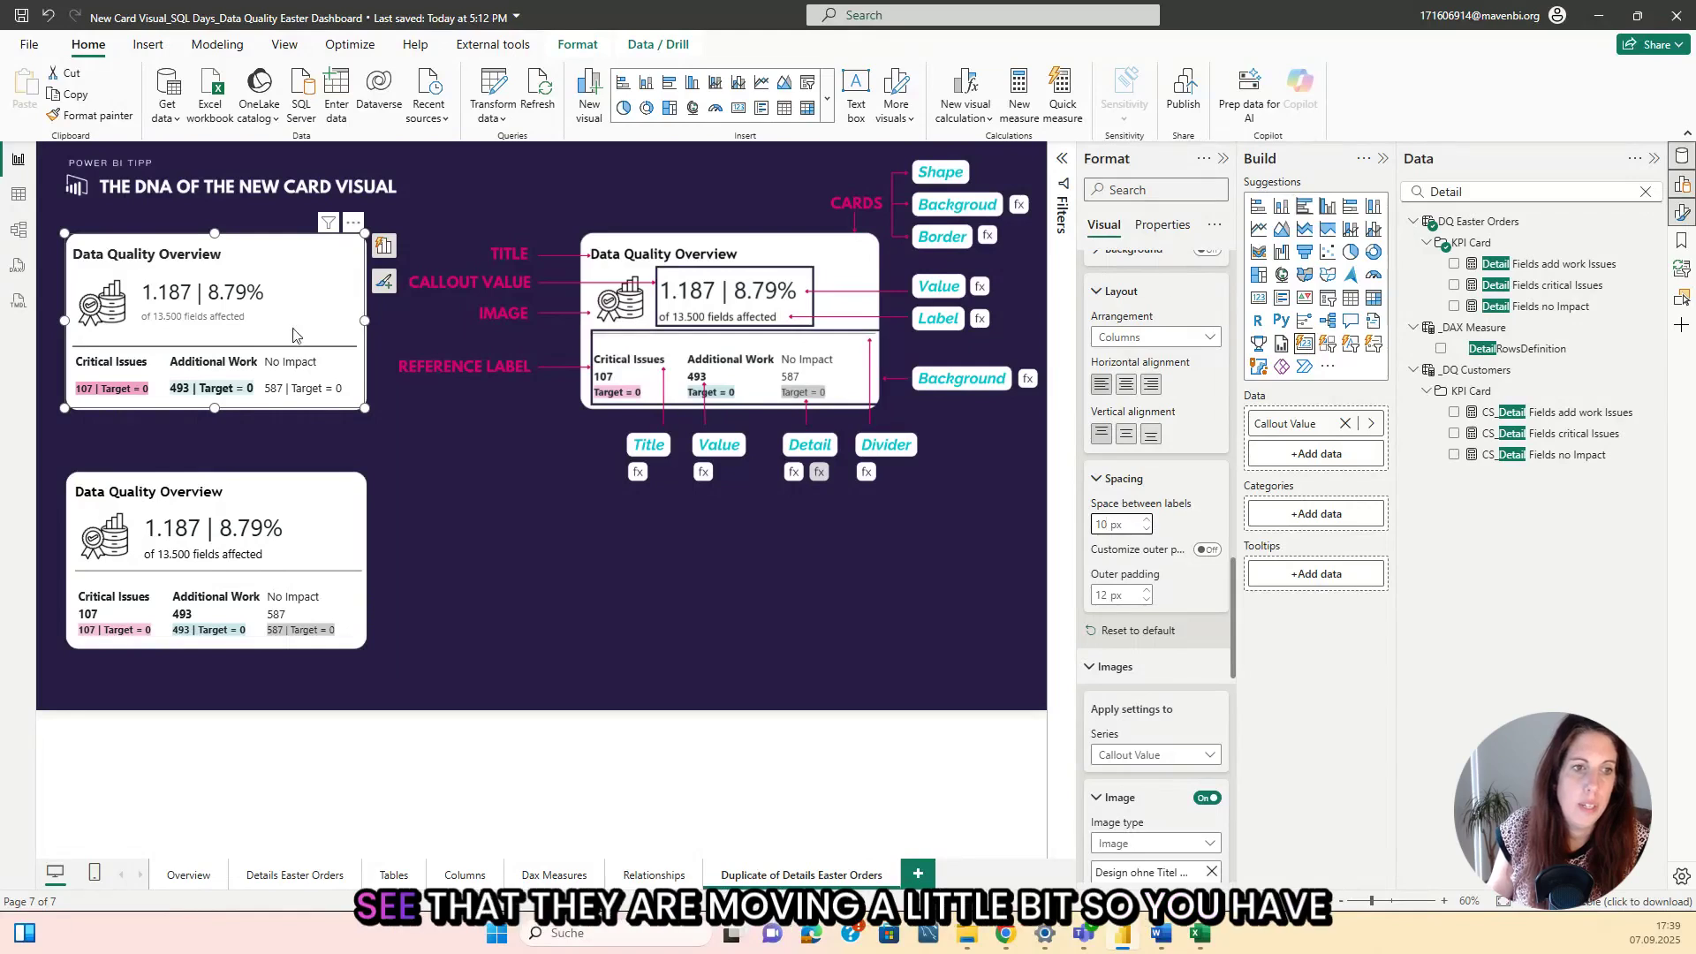